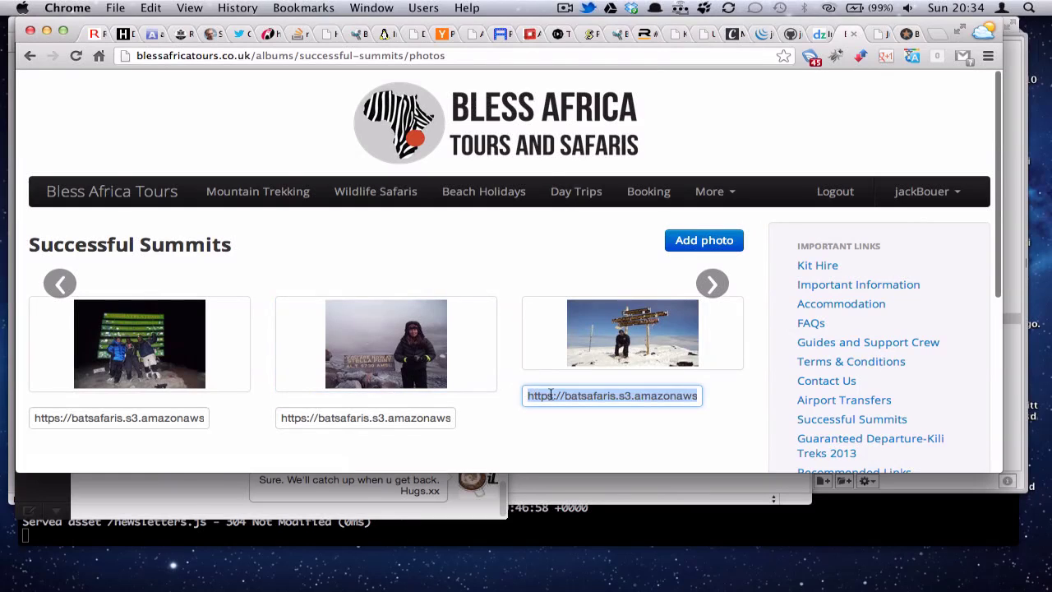
# Check the image URL fields beneath the three photos in the Successful Summits album.
pyautogui.click(551, 395)
pyautogui.click(412, 425)
pyautogui.click(197, 358)
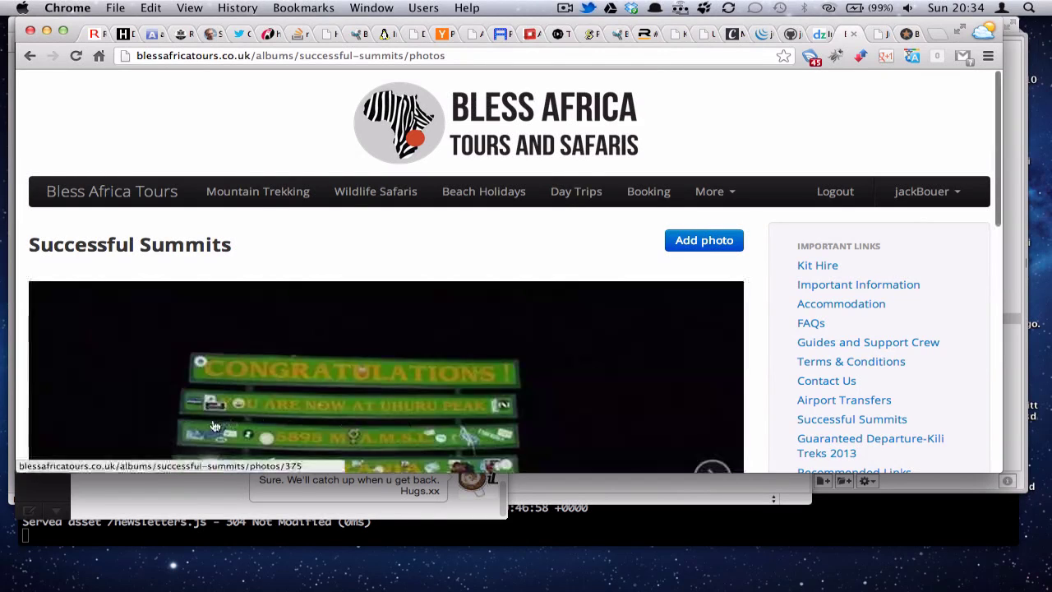
pyautogui.scroll(-5, 223, 362)
pyautogui.scroll(-5, 223, 362)
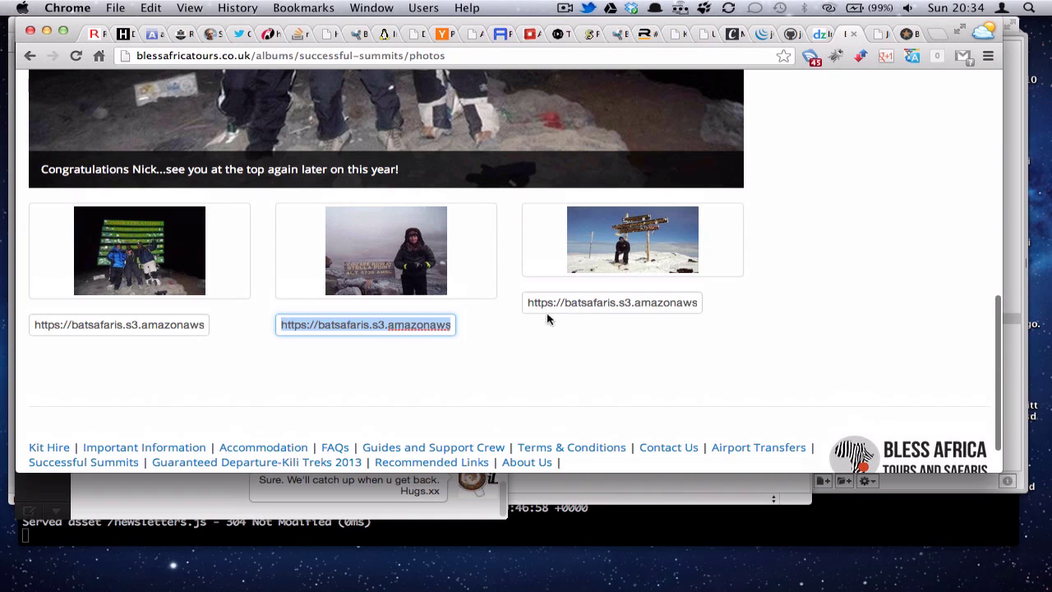
pyautogui.click(566, 302)
pyautogui.click(311, 324)
pyautogui.click(159, 356)
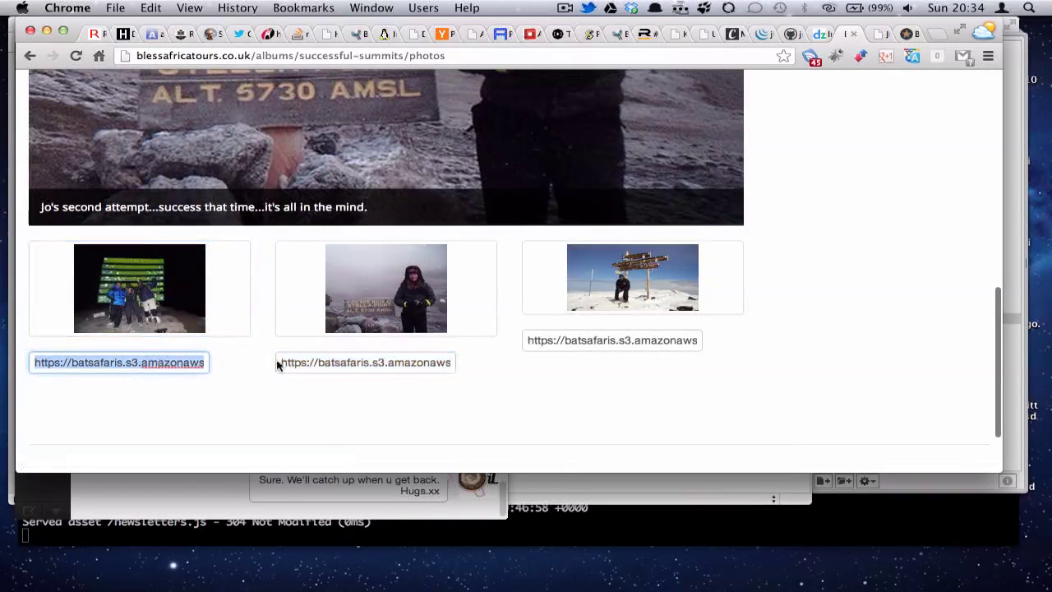
# Copy the image URL of the middle photo in the Successful Summits album.
pyautogui.click(329, 360)
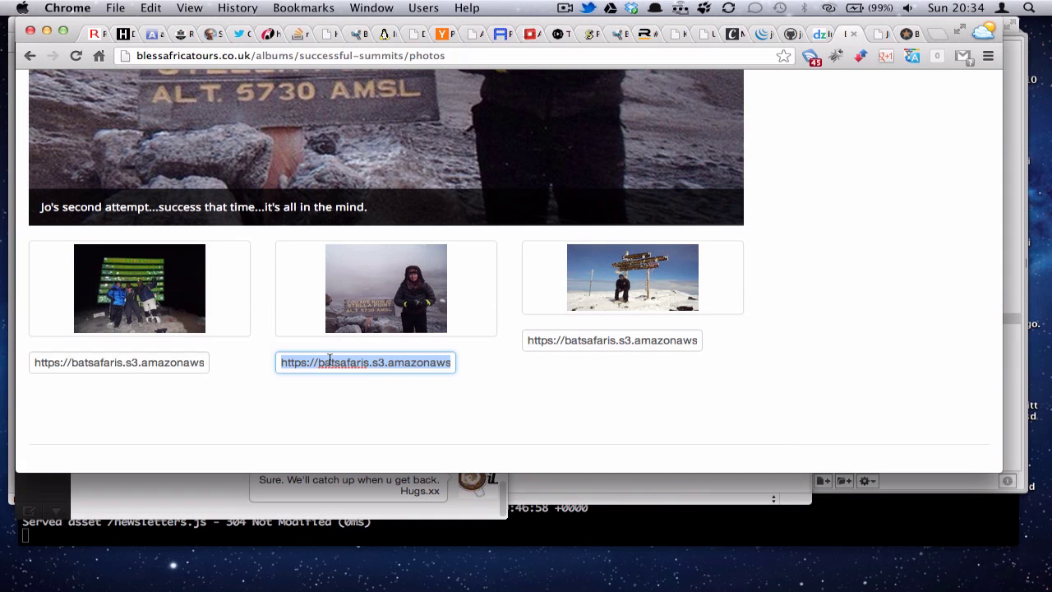
pyautogui.scroll(-3, 509, 271)
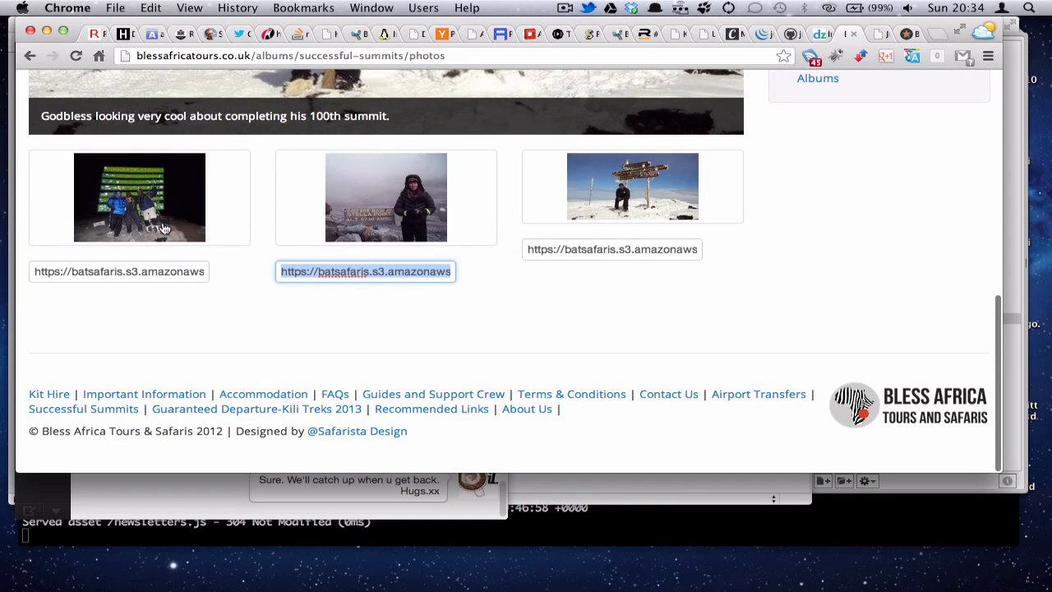
pyautogui.click(115, 8)
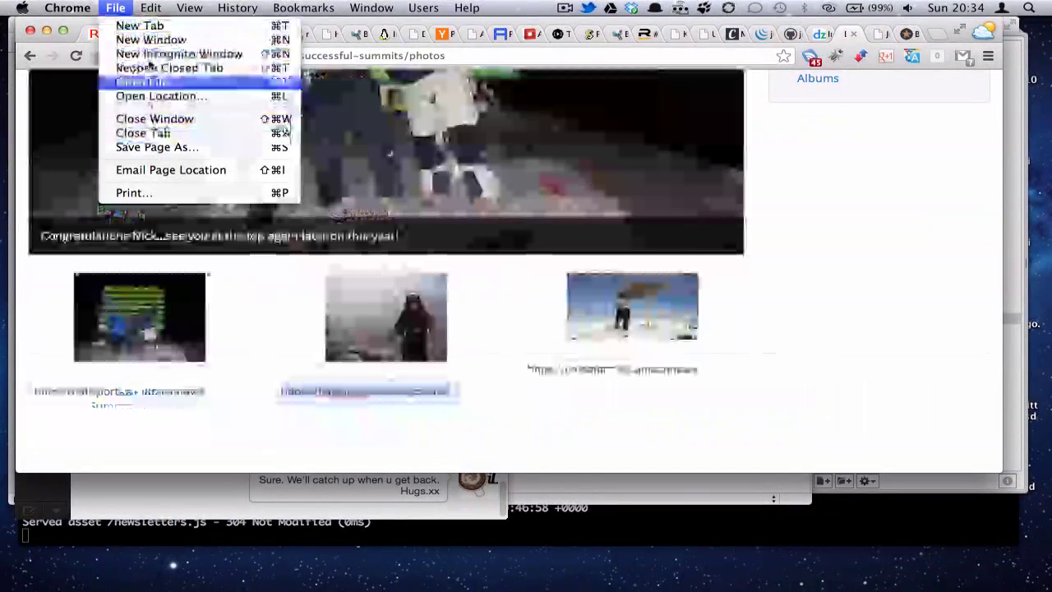
pyautogui.moveTo(150, 8)
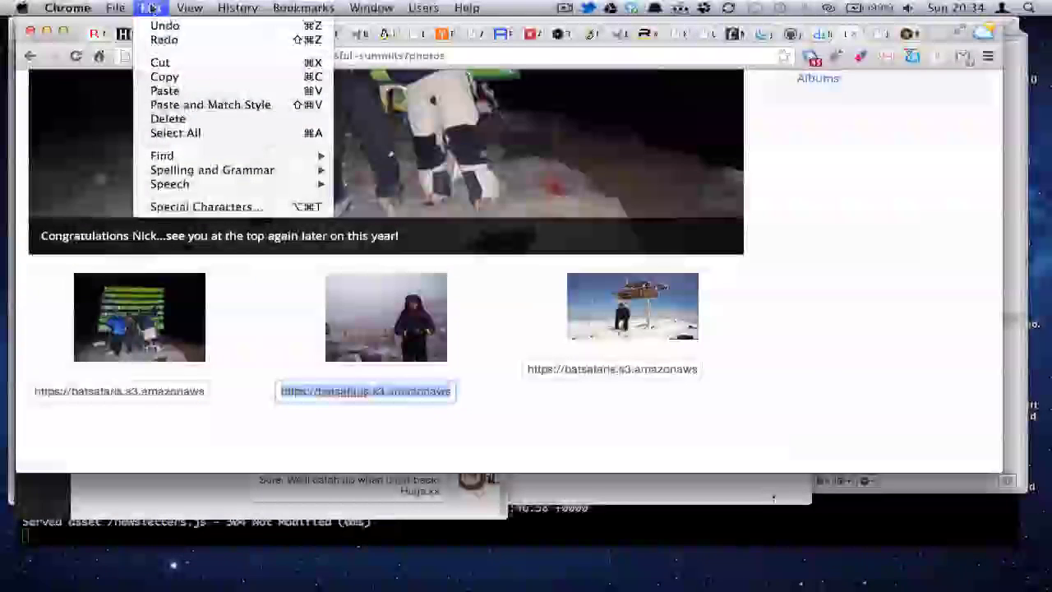
pyautogui.click(179, 78)
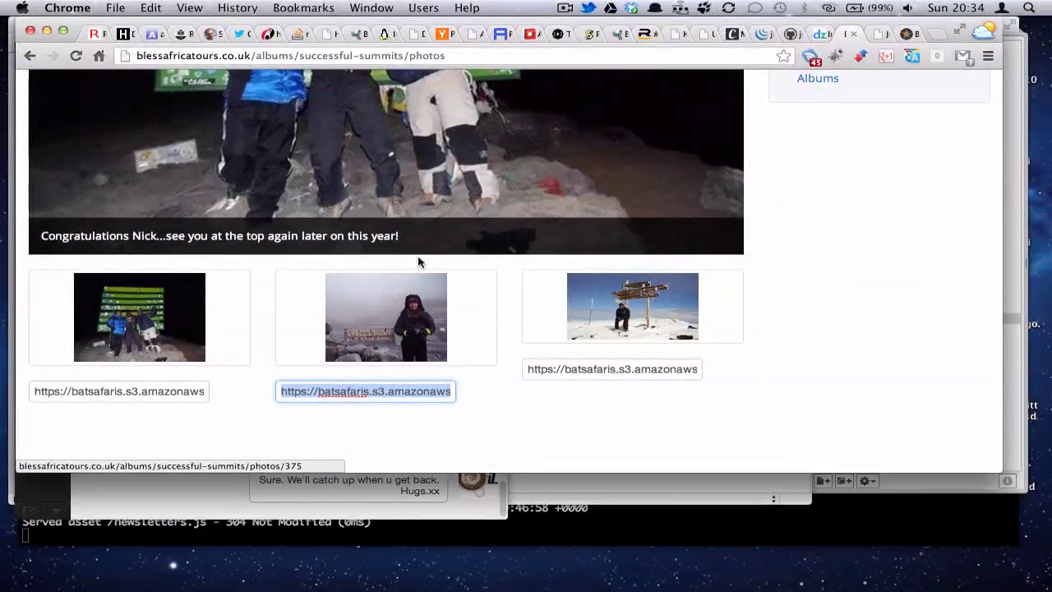
pyautogui.click(512, 322)
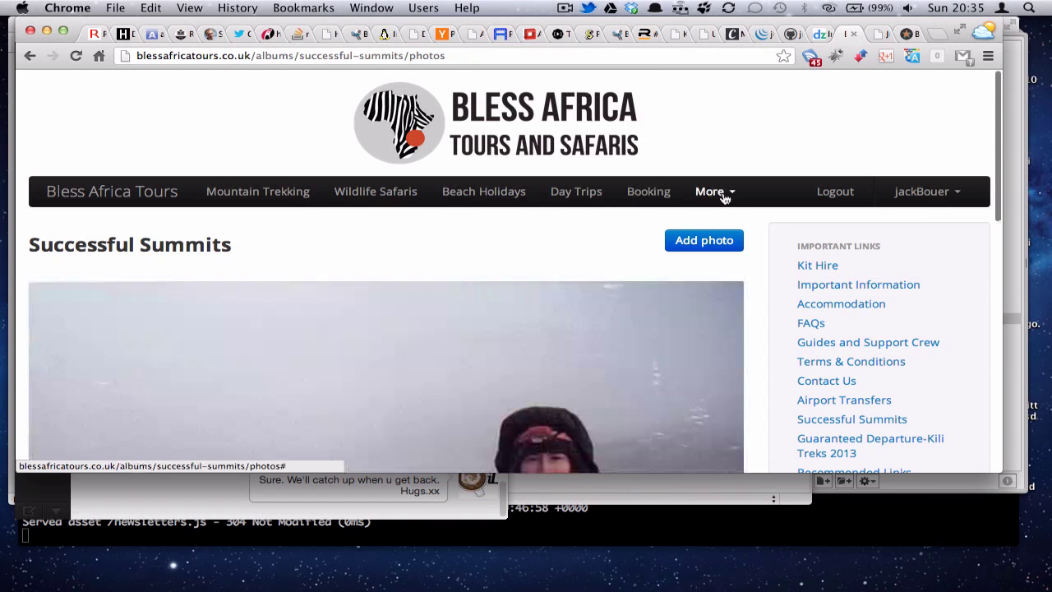
# Go to the blog, open the Successful Summiteers post and start editing it.
pyautogui.click(723, 197)
pyautogui.click(741, 239)
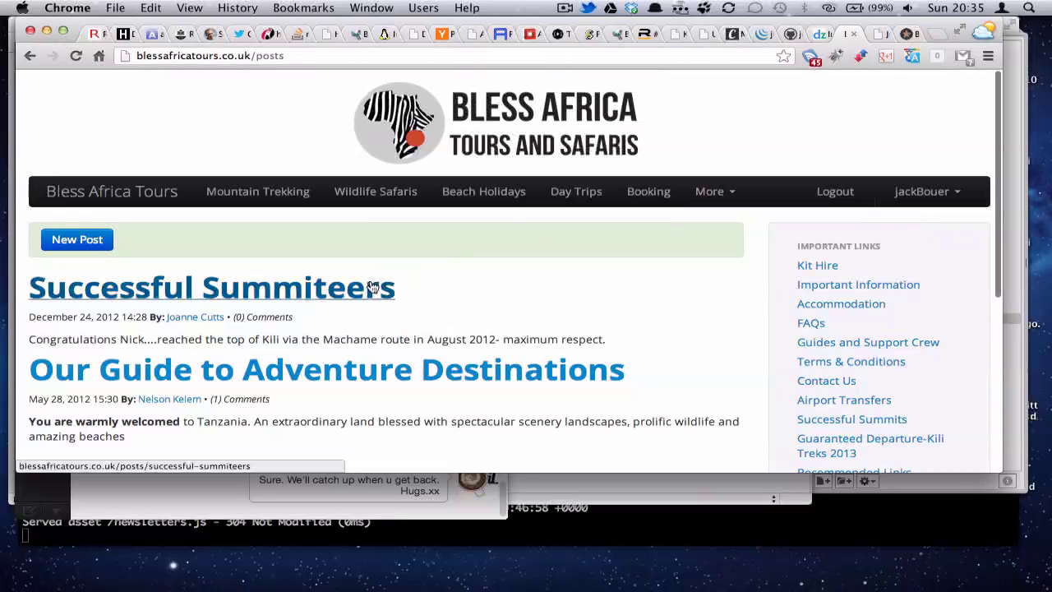
pyautogui.click(372, 286)
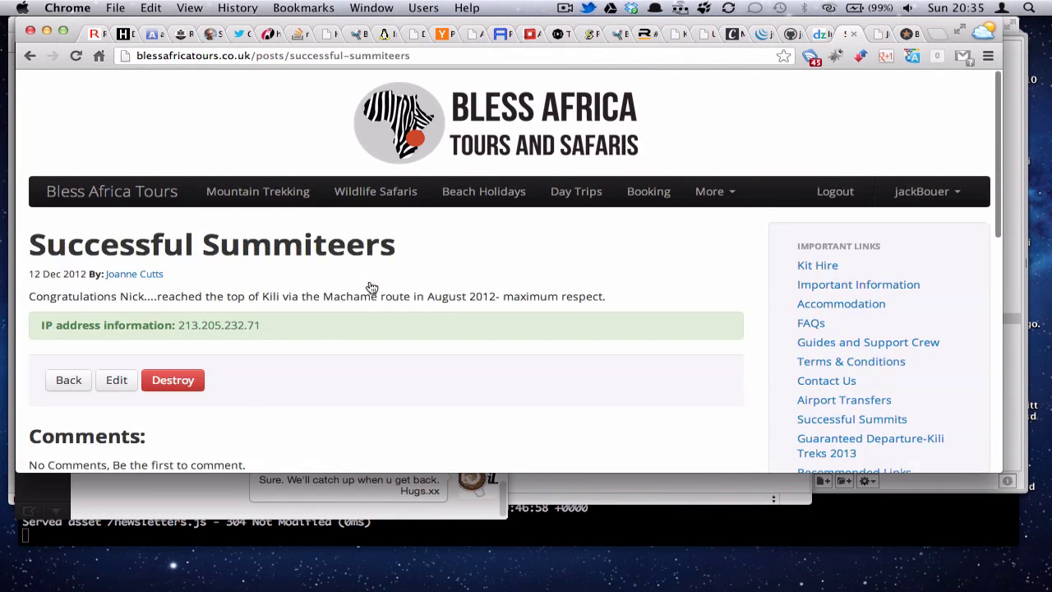
pyautogui.scroll(-5, 363, 286)
pyautogui.scroll(-4, 362, 286)
pyautogui.scroll(3, 362, 284)
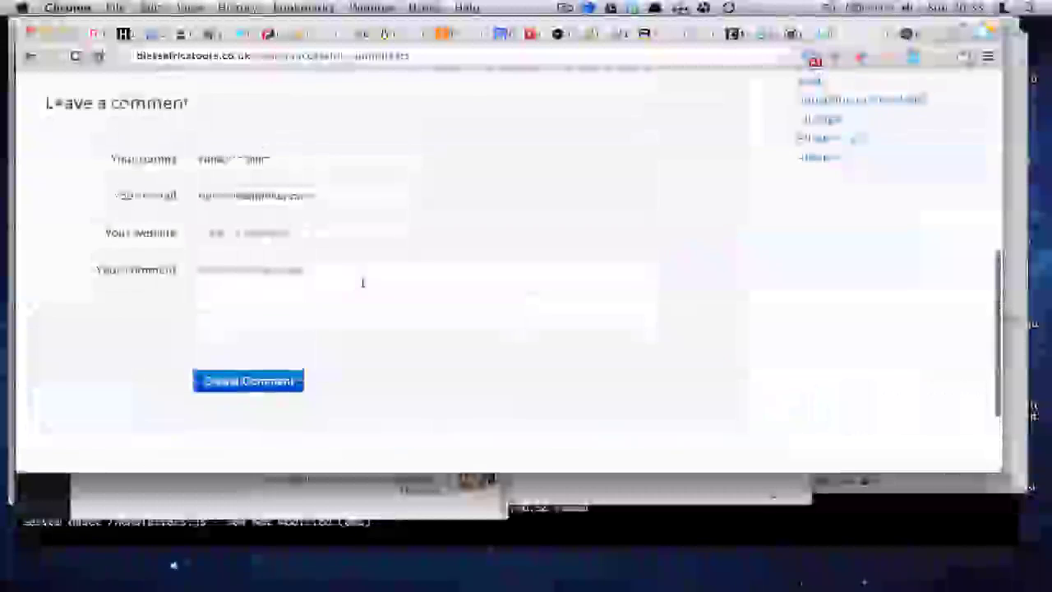
pyautogui.scroll(5, 362, 281)
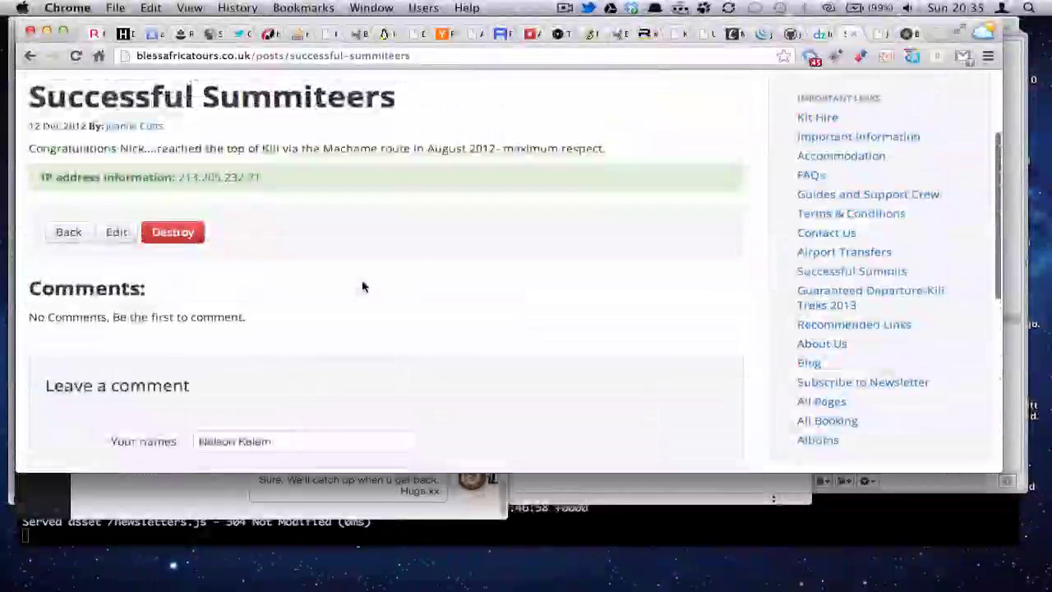
pyautogui.click(113, 237)
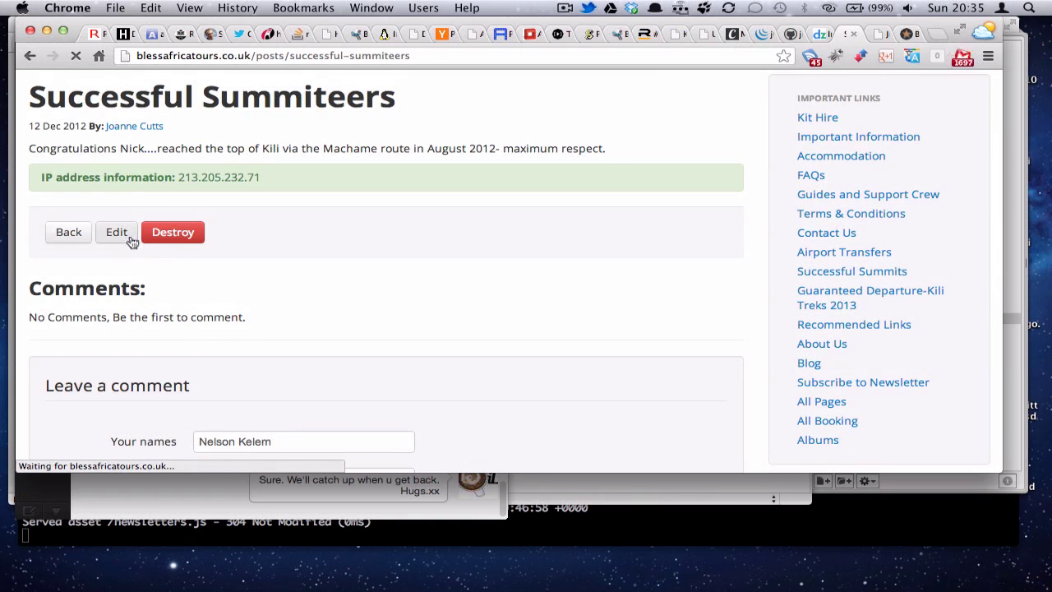
# Examine the post content editor's Link dialog, covering its Upload, Target, Advanced and Link Info options, and close it without inserting a link.
pyautogui.scroll(-5, 378, 305)
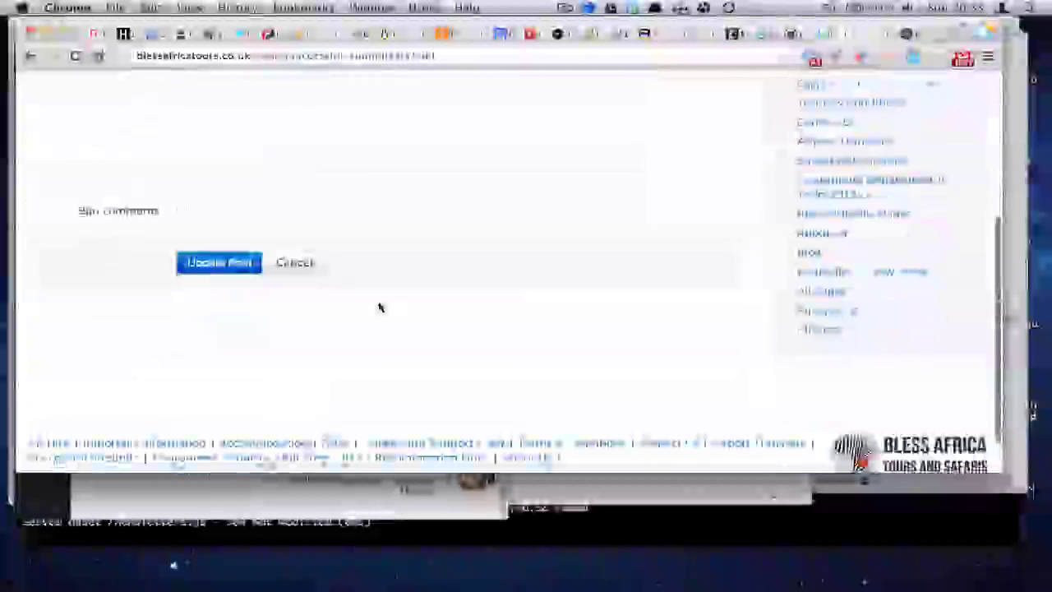
pyautogui.scroll(3, 378, 305)
pyautogui.scroll(1, 378, 304)
pyautogui.scroll(-2, 378, 305)
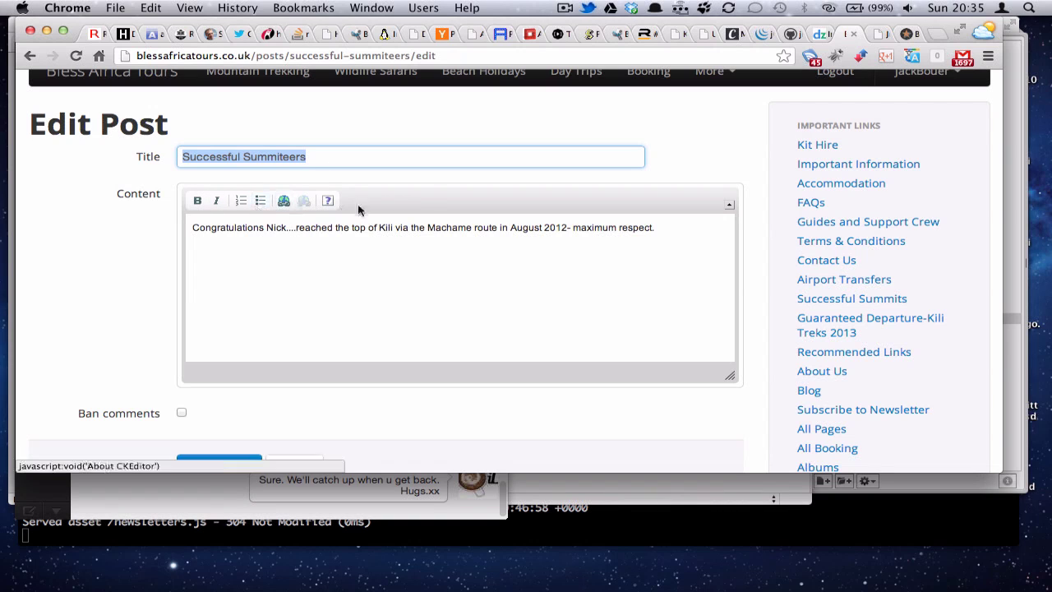
pyautogui.click(283, 200)
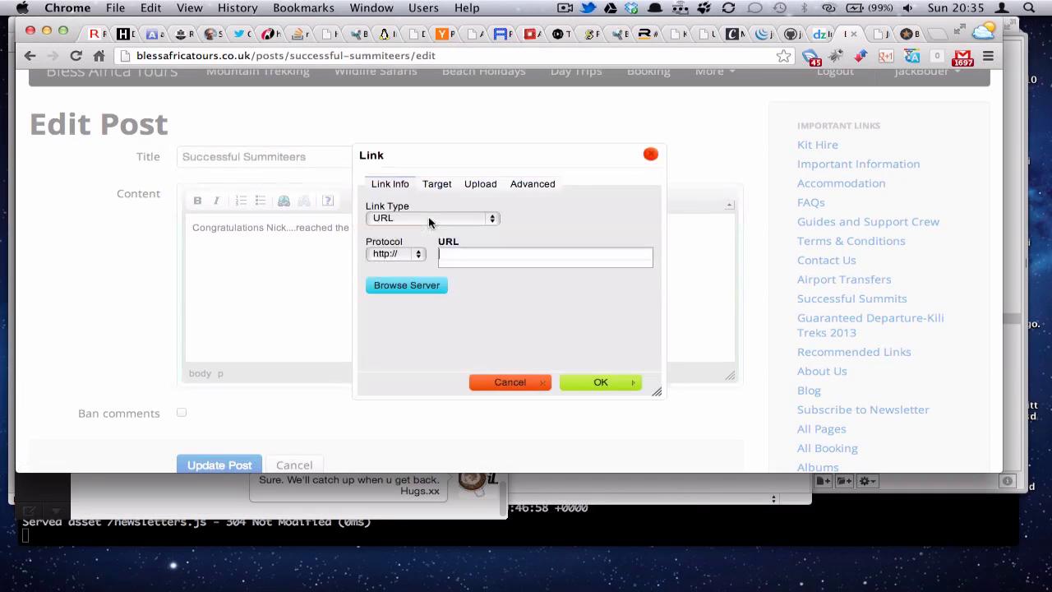
pyautogui.click(478, 186)
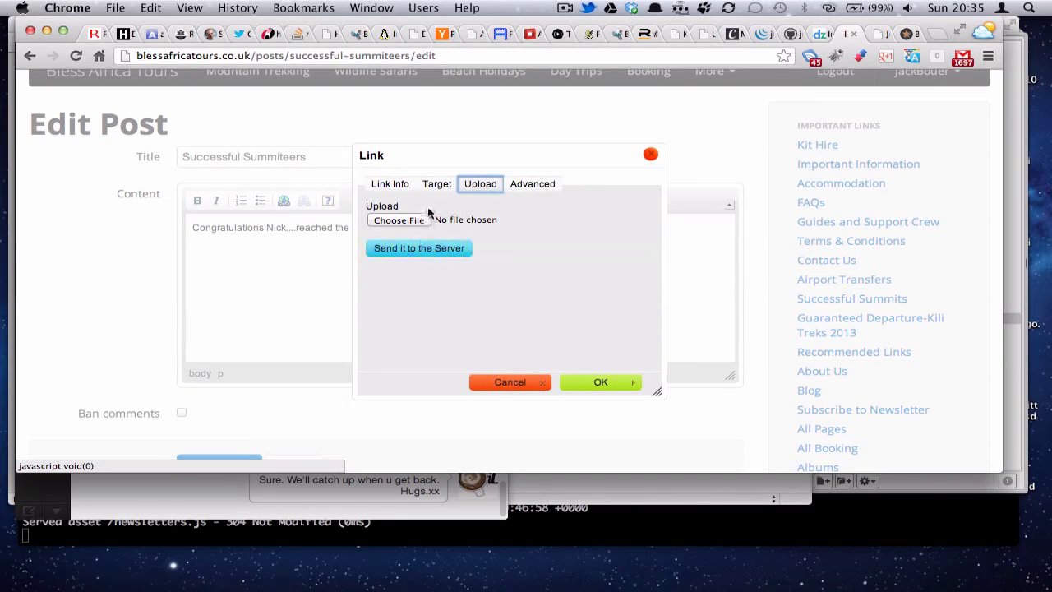
pyautogui.click(437, 186)
pyautogui.click(436, 218)
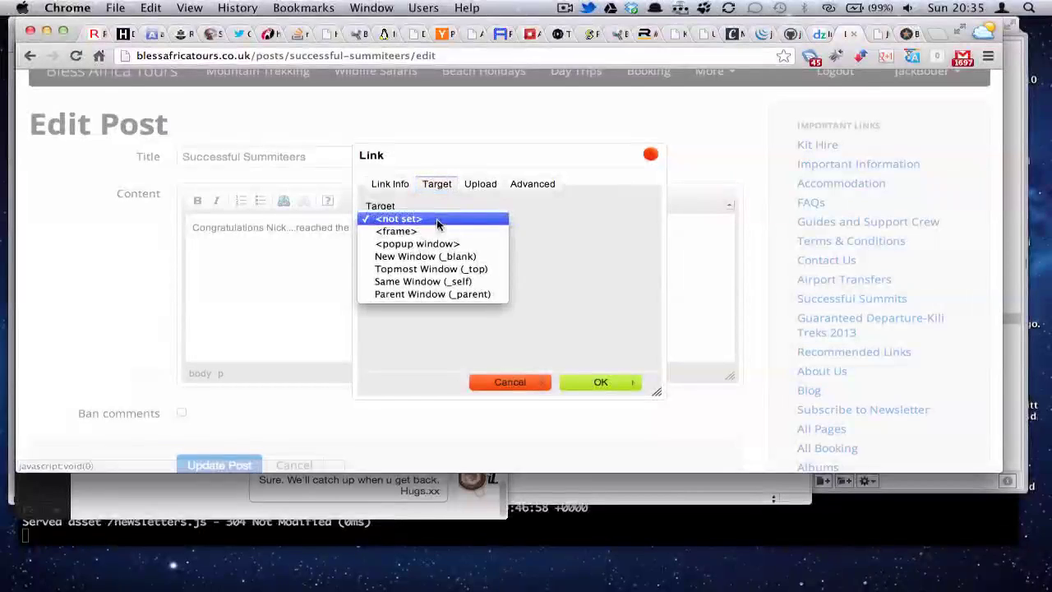
pyautogui.click(545, 270)
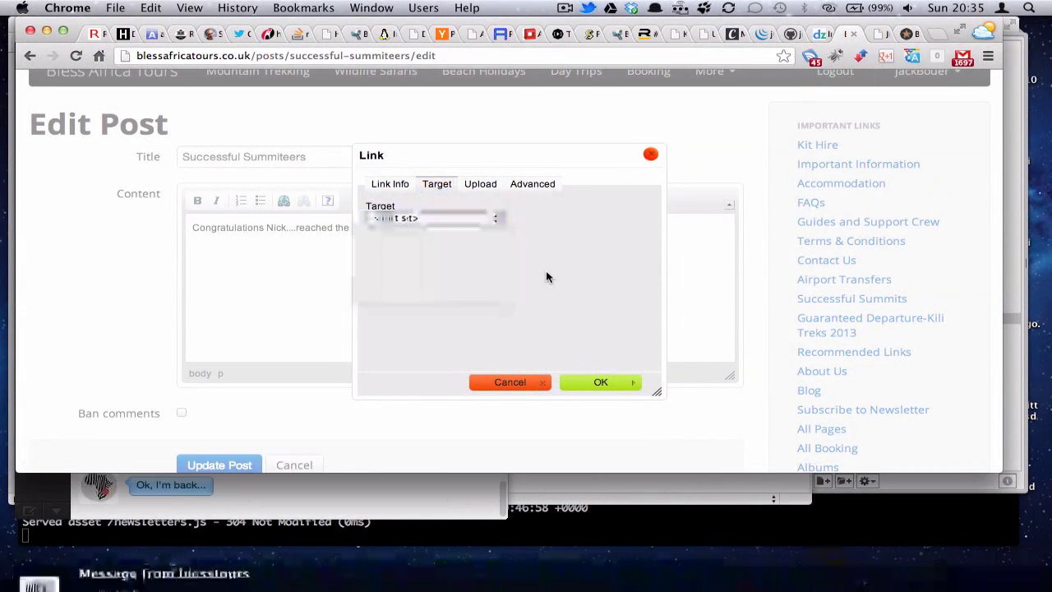
pyautogui.click(519, 187)
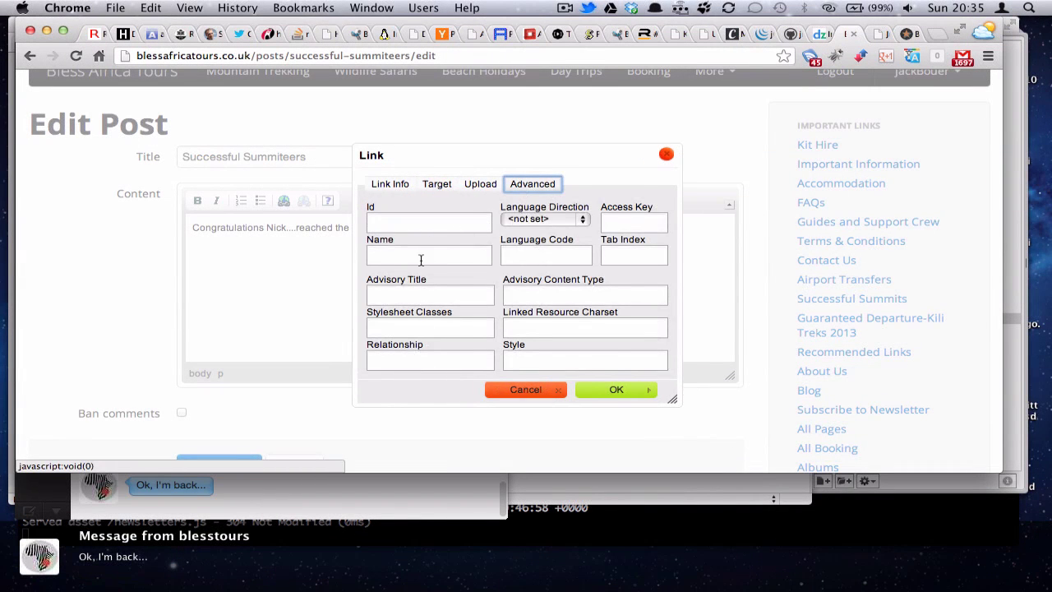
pyautogui.click(481, 185)
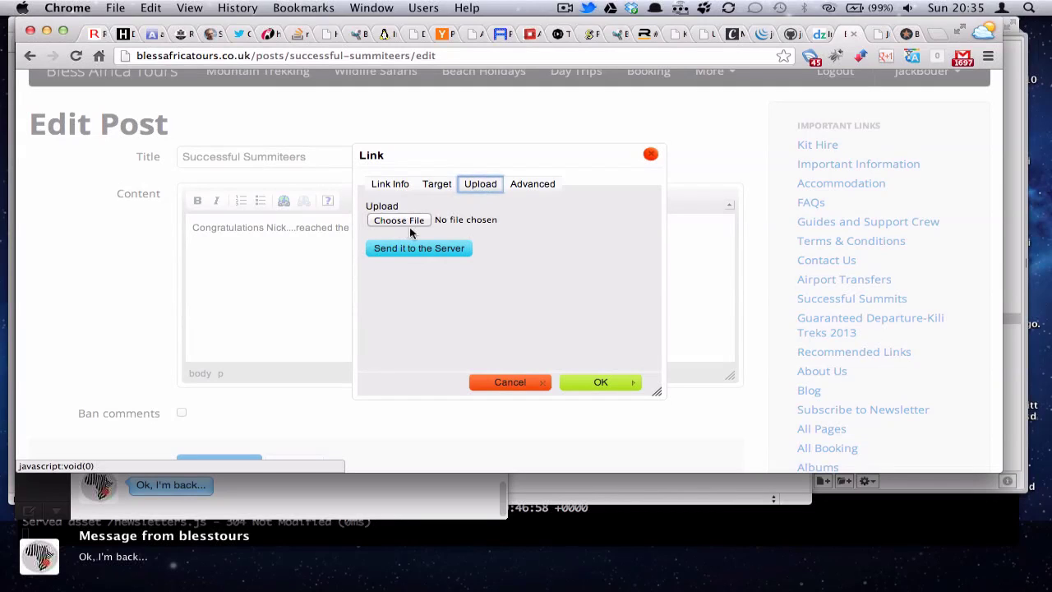
pyautogui.click(409, 187)
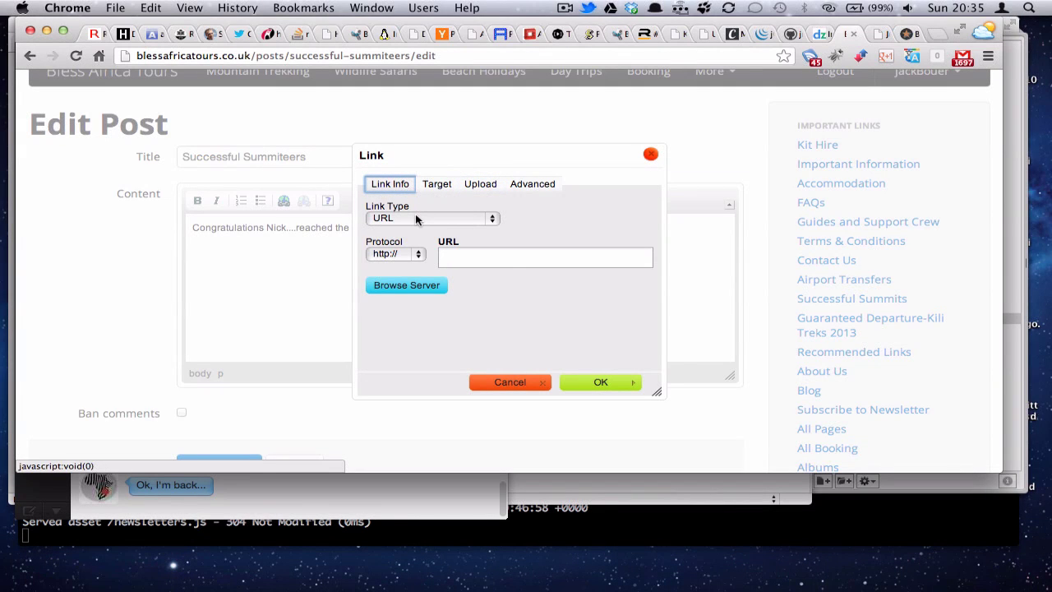
pyautogui.click(416, 219)
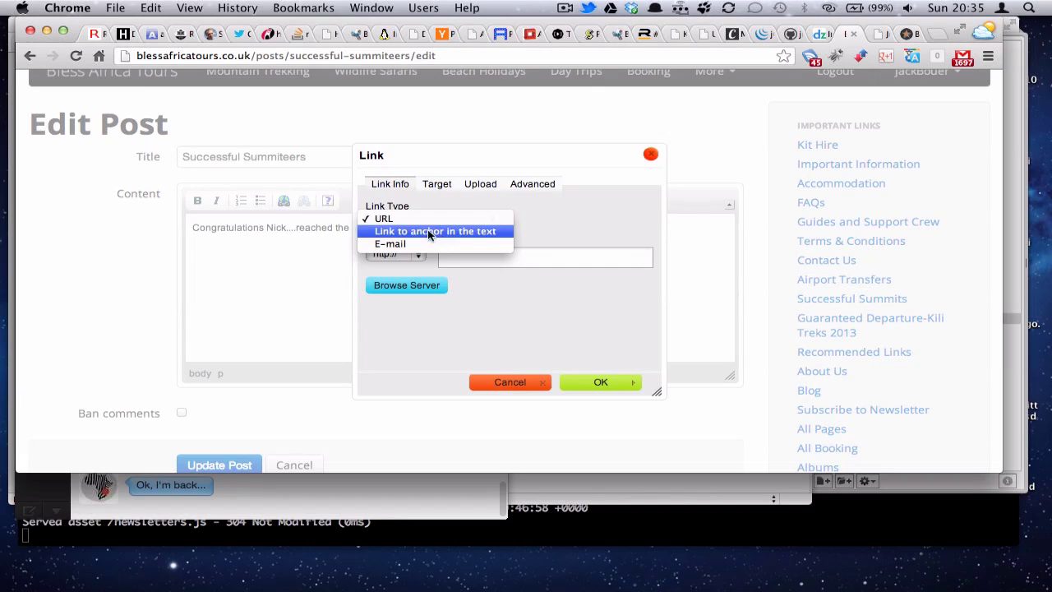
pyautogui.click(565, 220)
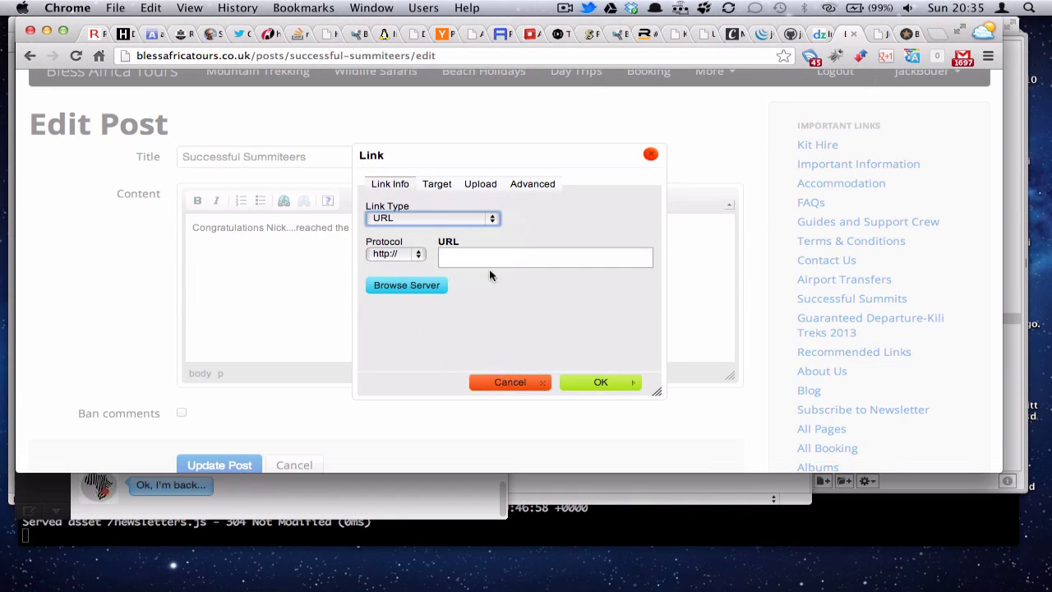
pyautogui.click(520, 381)
# Leave the post editor, open the Zanzibar page from Beach Holidays and look over its new itinerary form.
pyautogui.hscroll(-5, 355, 306)
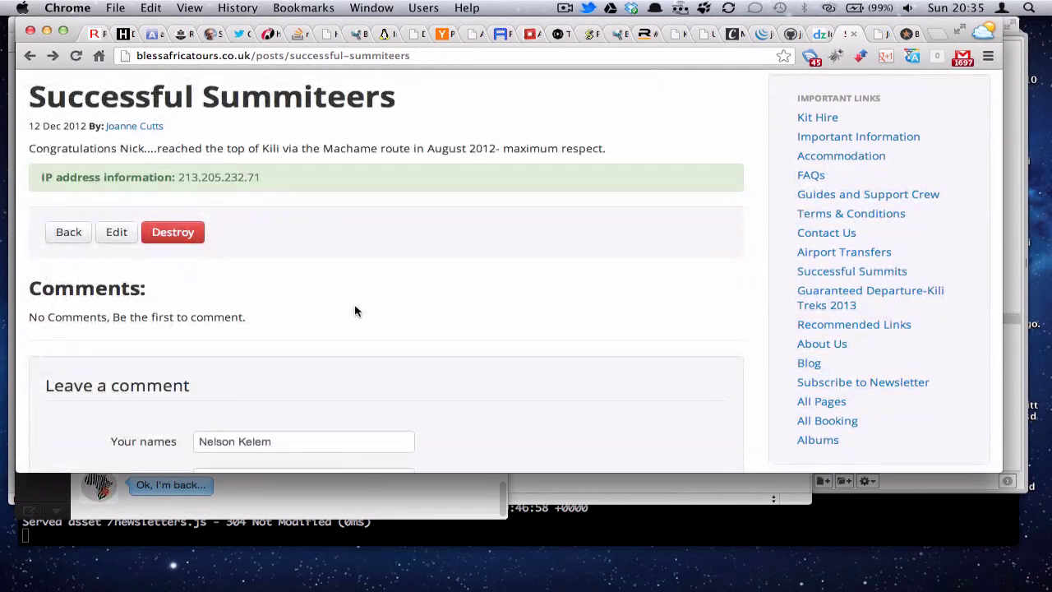
pyautogui.hscroll(-5, 355, 310)
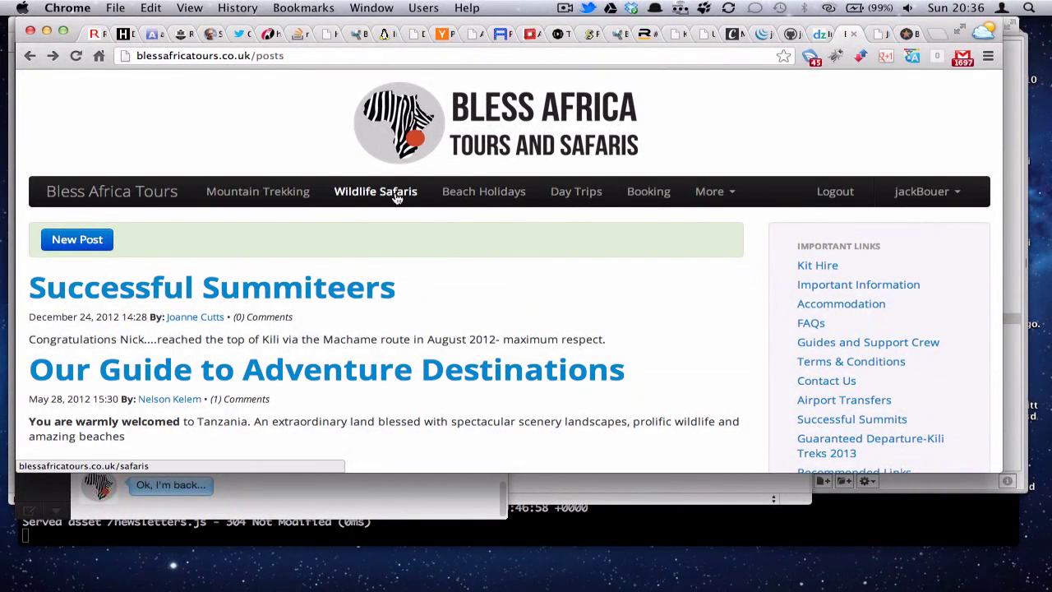
pyautogui.click(509, 193)
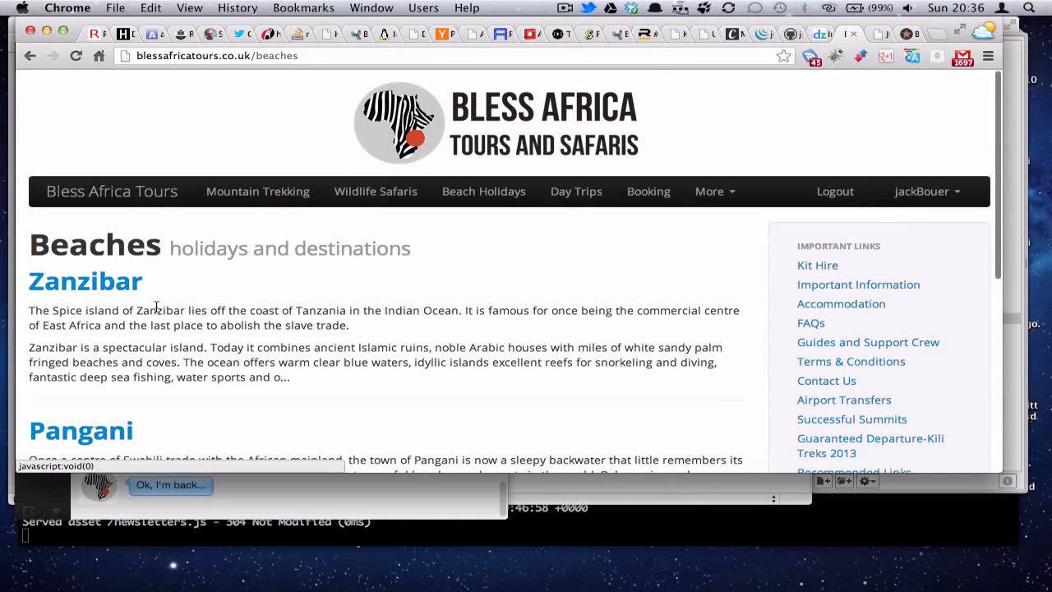
pyautogui.click(121, 290)
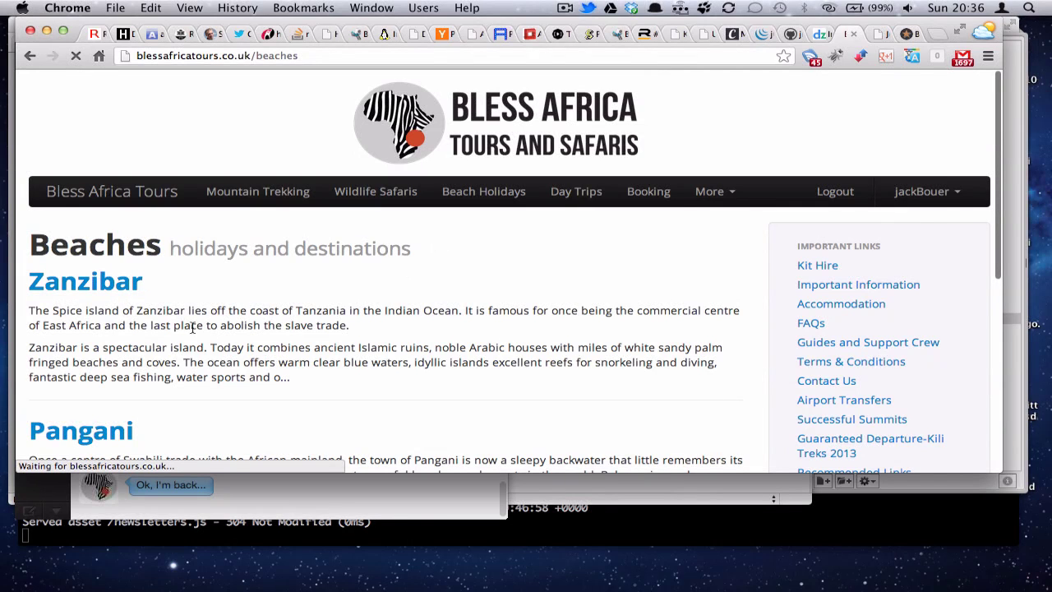
pyautogui.scroll(-10, 192, 329)
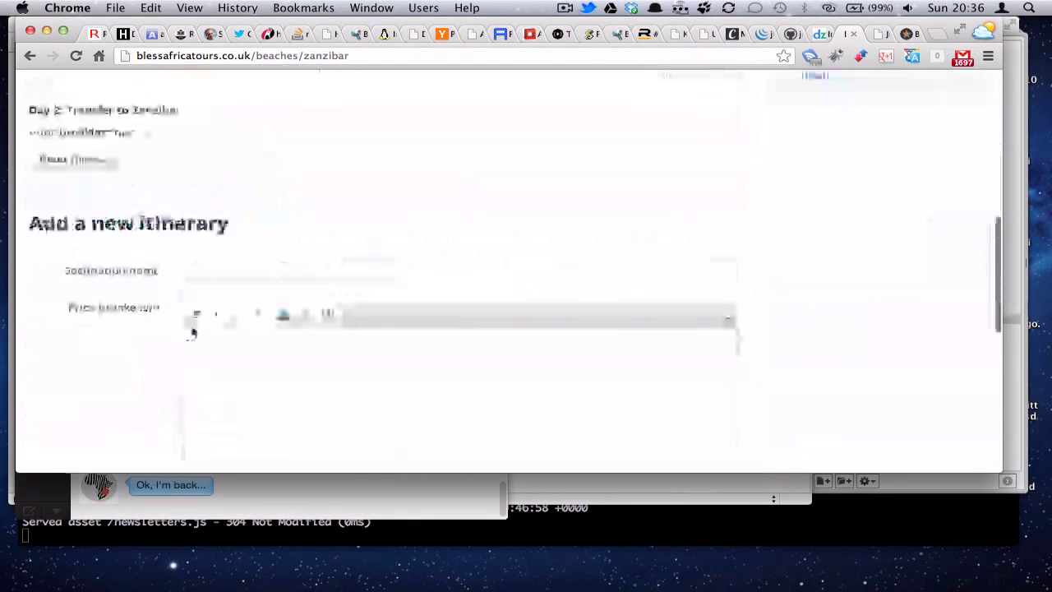
pyautogui.scroll(-5, 192, 331)
pyautogui.scroll(5, 192, 332)
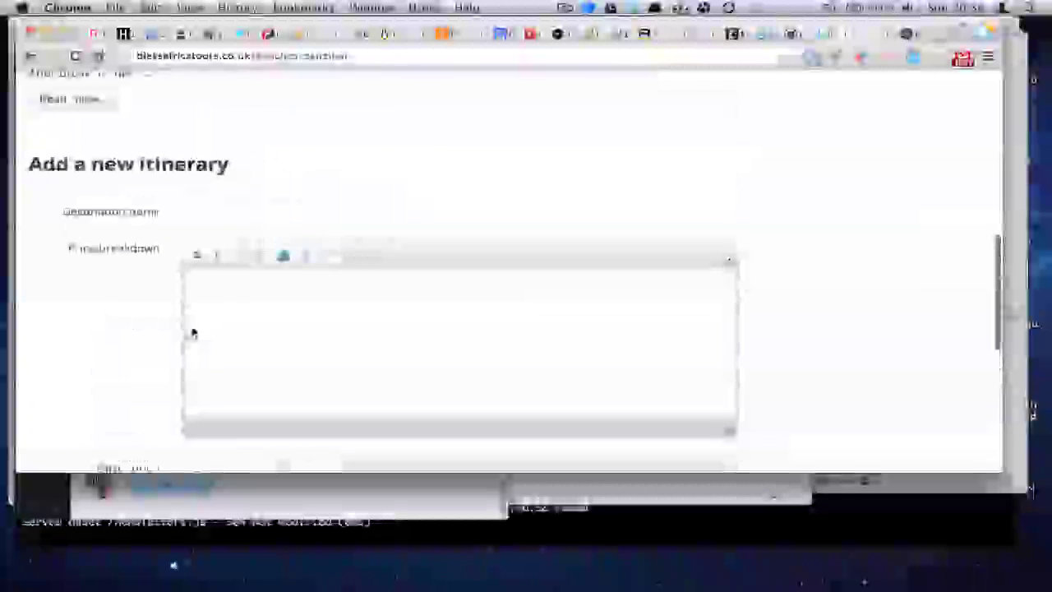
pyautogui.scroll(3, 192, 332)
pyautogui.scroll(-3, 192, 332)
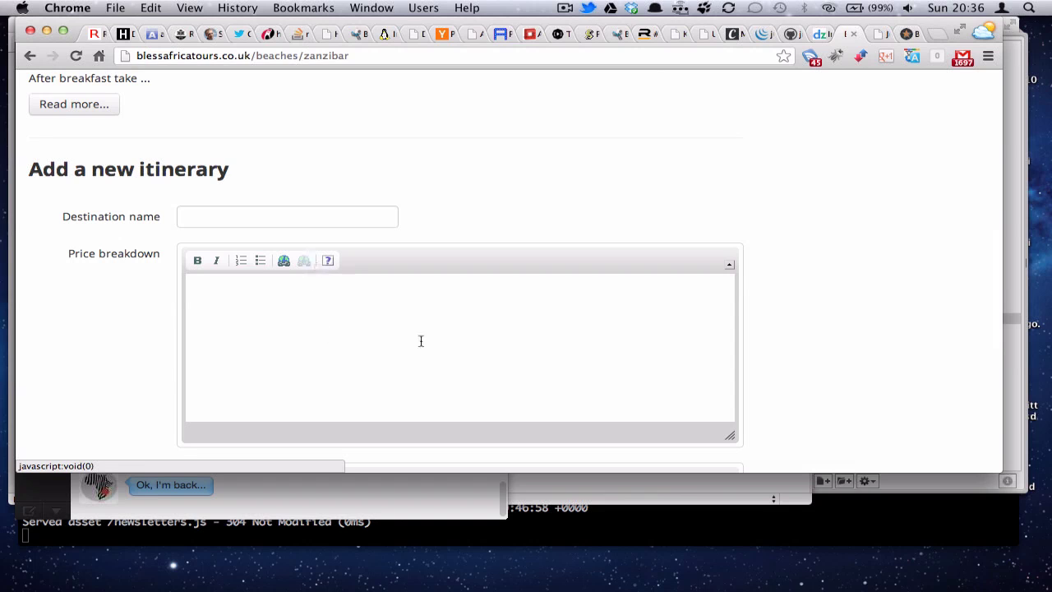
# Open the Zanzibar Island 7 day trip itinerary and start editing it.
pyautogui.scroll(4, 249, 196)
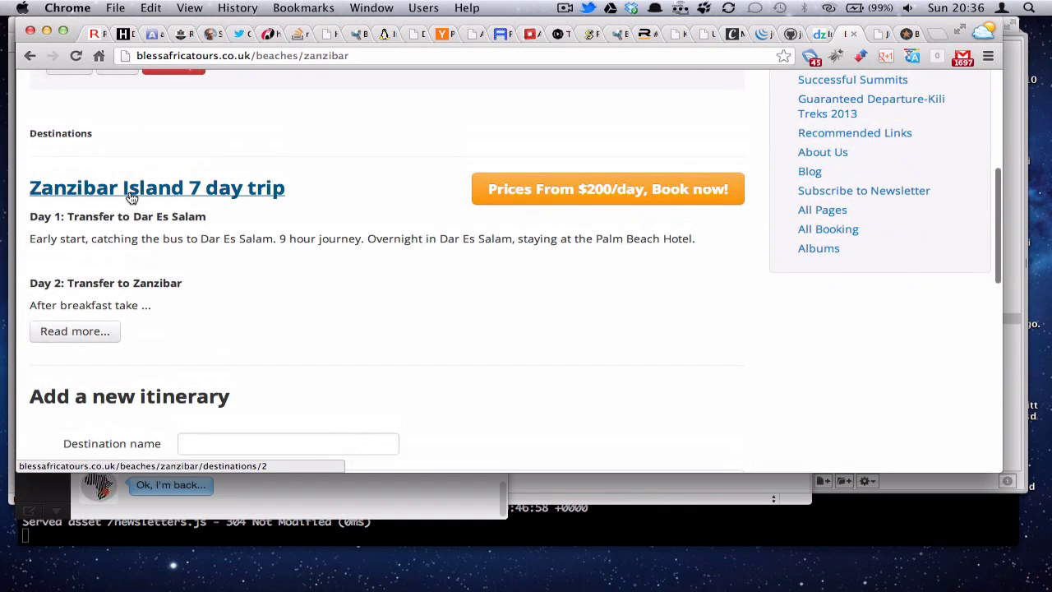
pyautogui.click(129, 195)
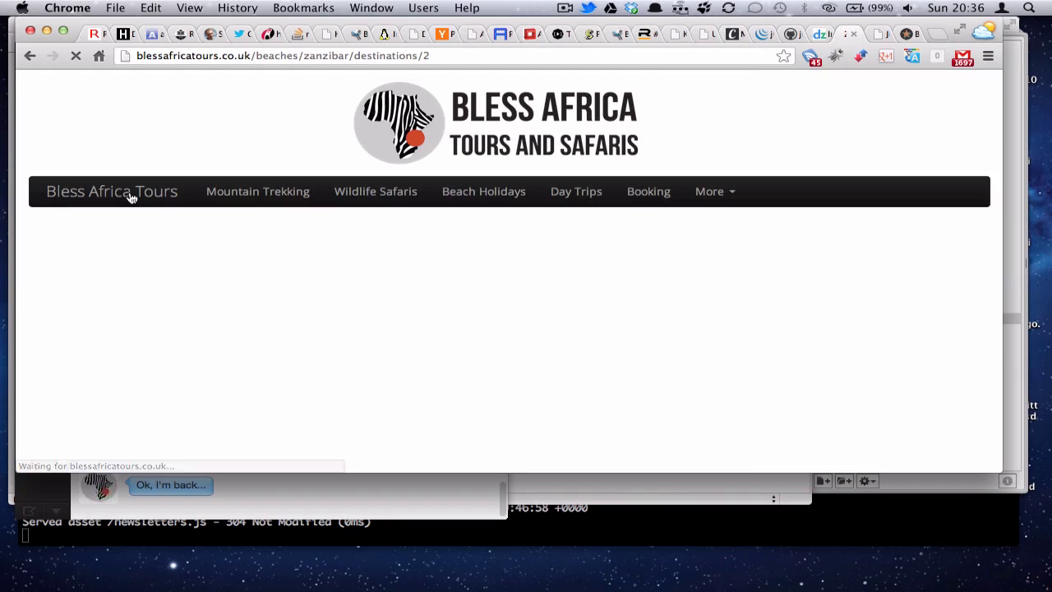
pyautogui.scroll(-15, 192, 264)
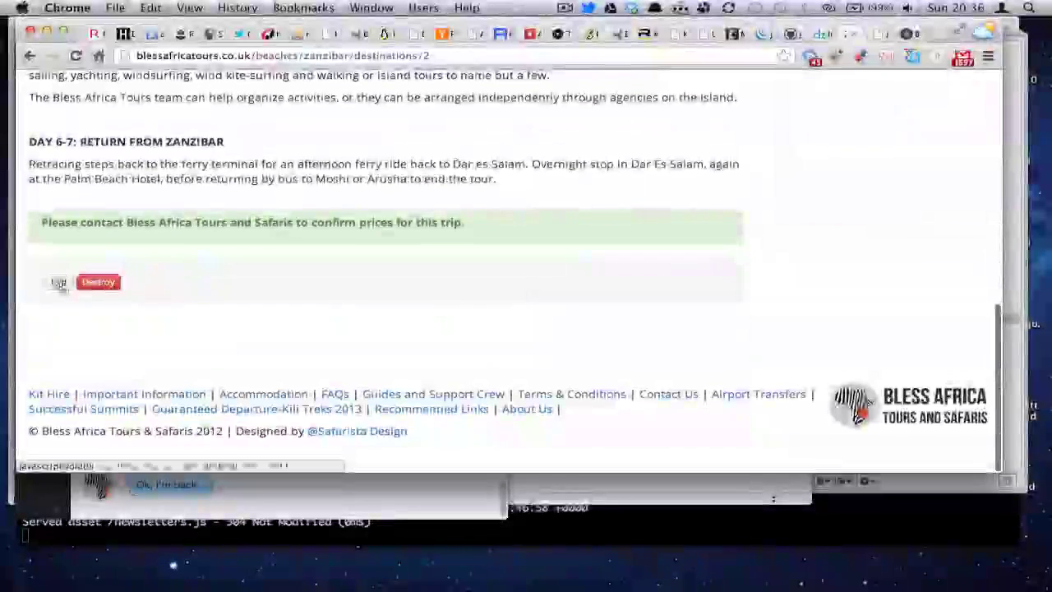
pyautogui.click(59, 282)
pyautogui.scroll(-3, 235, 243)
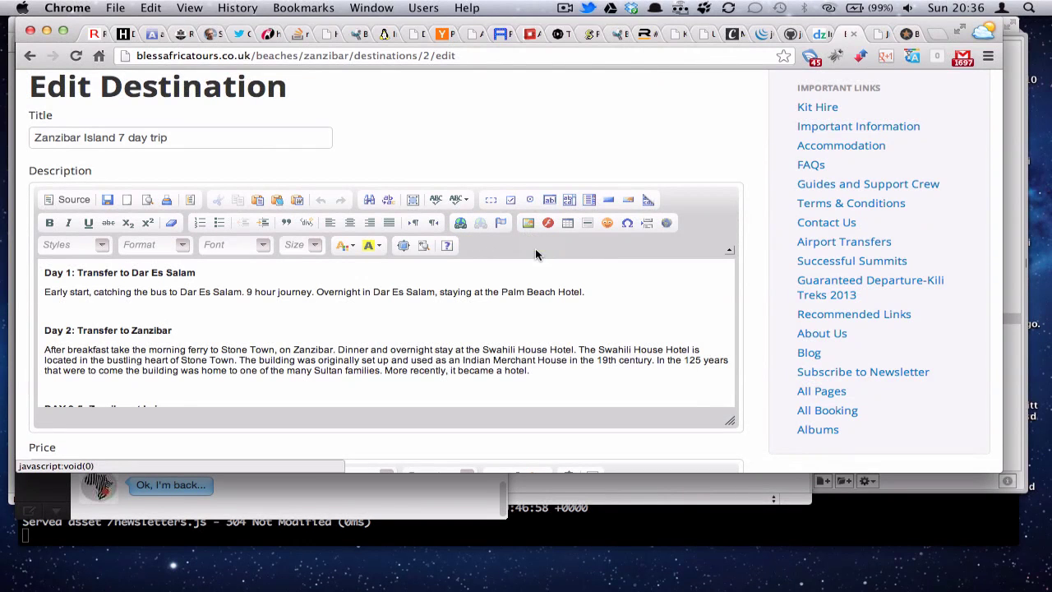
# Start inserting an image into the itinerary description and paste the copied photo address as its URL.
pyautogui.click(531, 223)
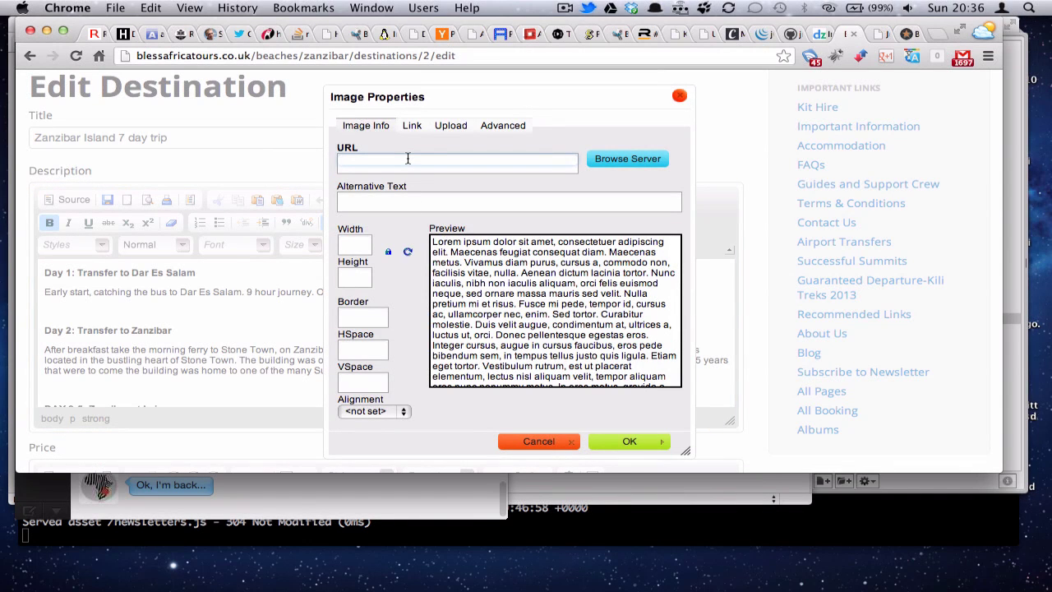
pyautogui.press('super+v')
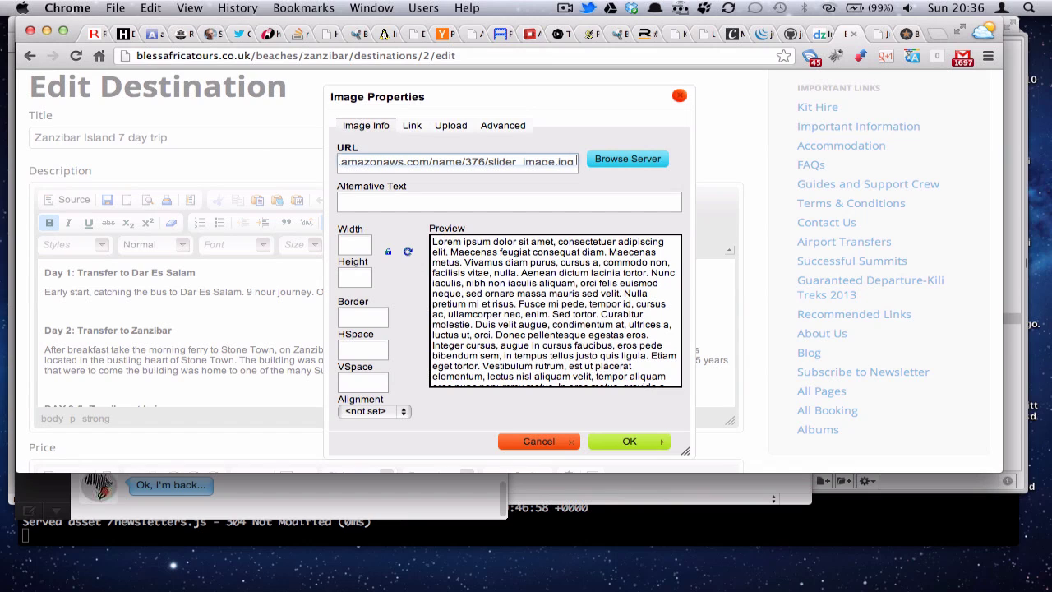
pyautogui.press('super+z')
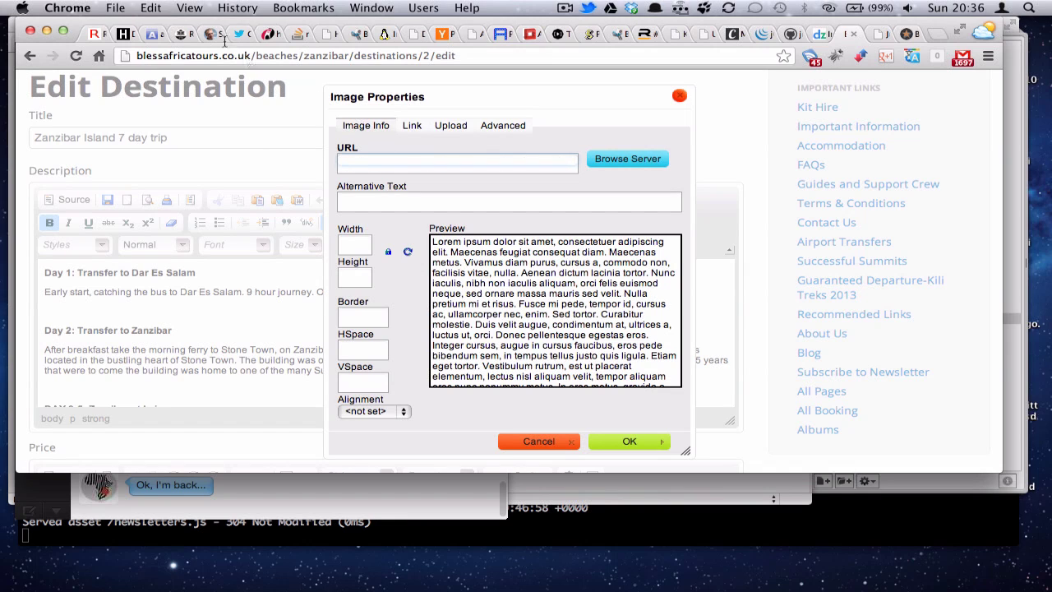
pyautogui.click(161, 10)
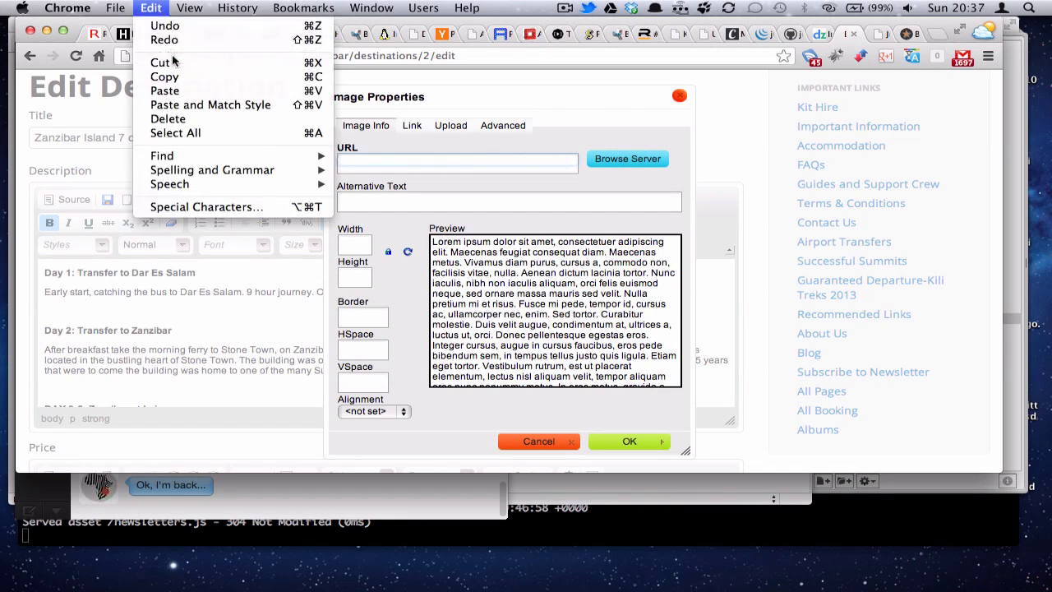
pyautogui.click(164, 91)
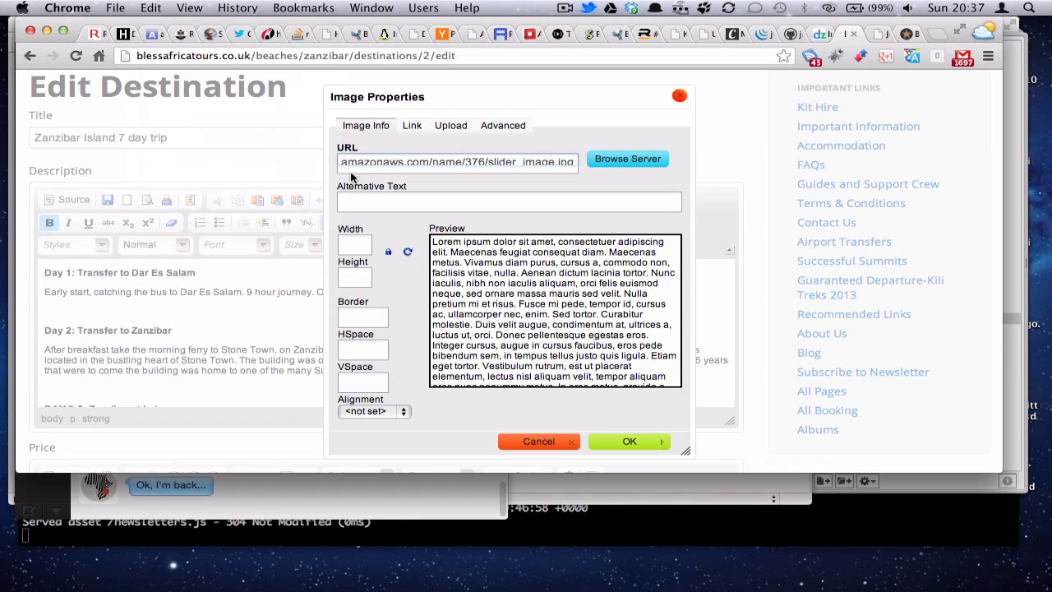
# Enter the climber's first name plus "at the Uhuru summit" as the image's alternative text and set its alignment to Left.
pyautogui.click(409, 200)
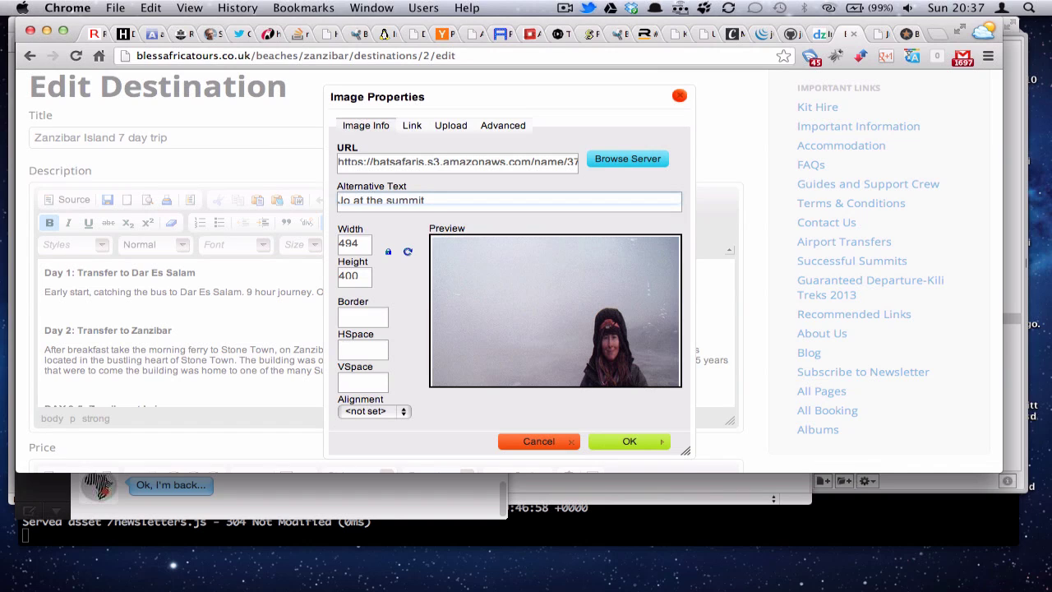
pyautogui.write('Uhuru')
pyautogui.doubleClick(351, 243)
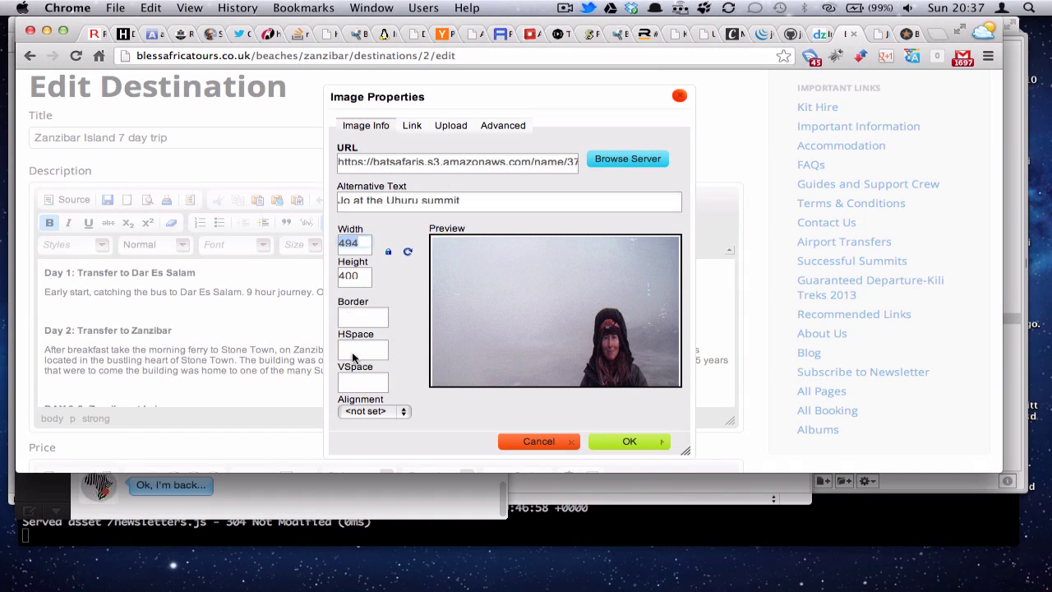
pyautogui.click(364, 411)
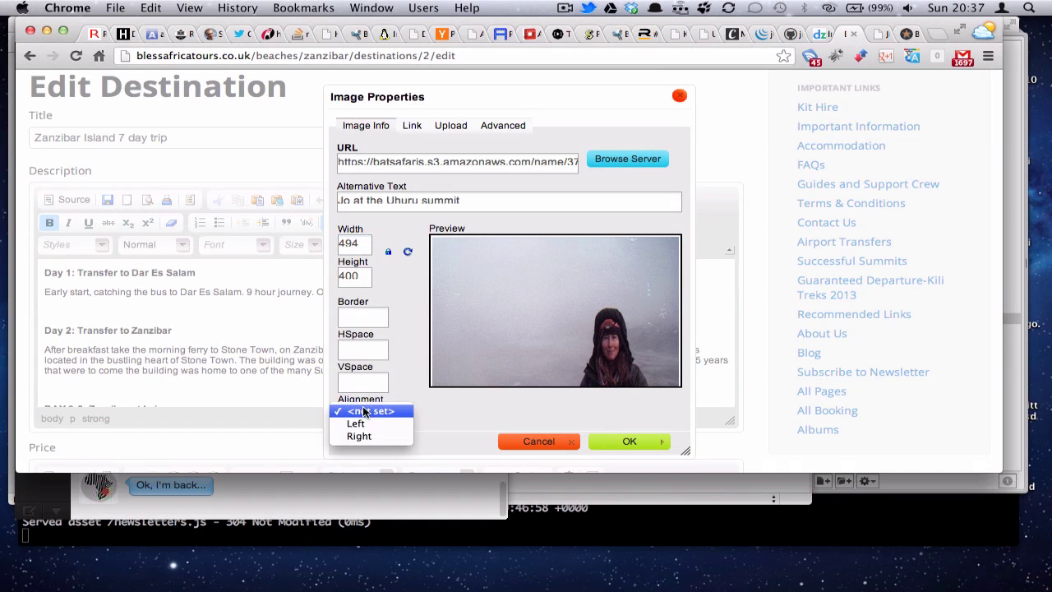
pyautogui.click(364, 425)
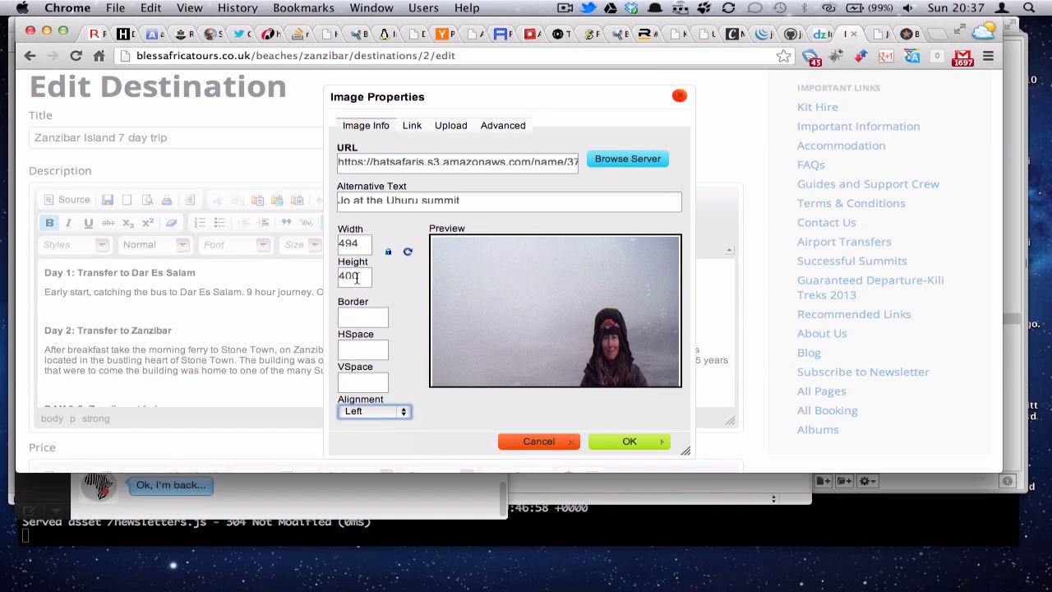
# Try image widths of 400 and 200 with the proportions locked.
pyautogui.click(354, 241)
pyautogui.doubleClick(354, 241)
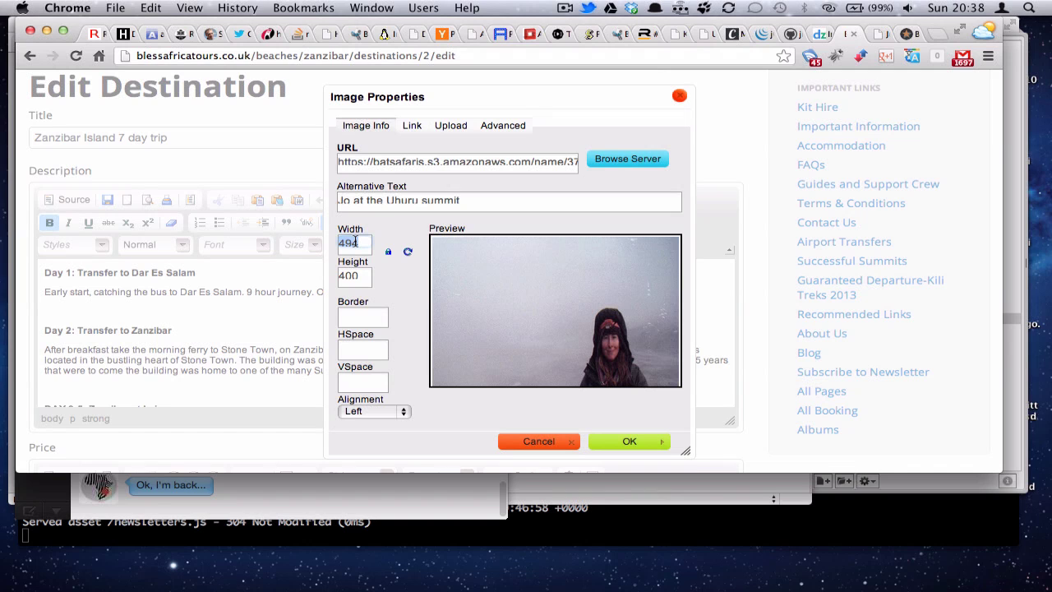
pyautogui.write('400')
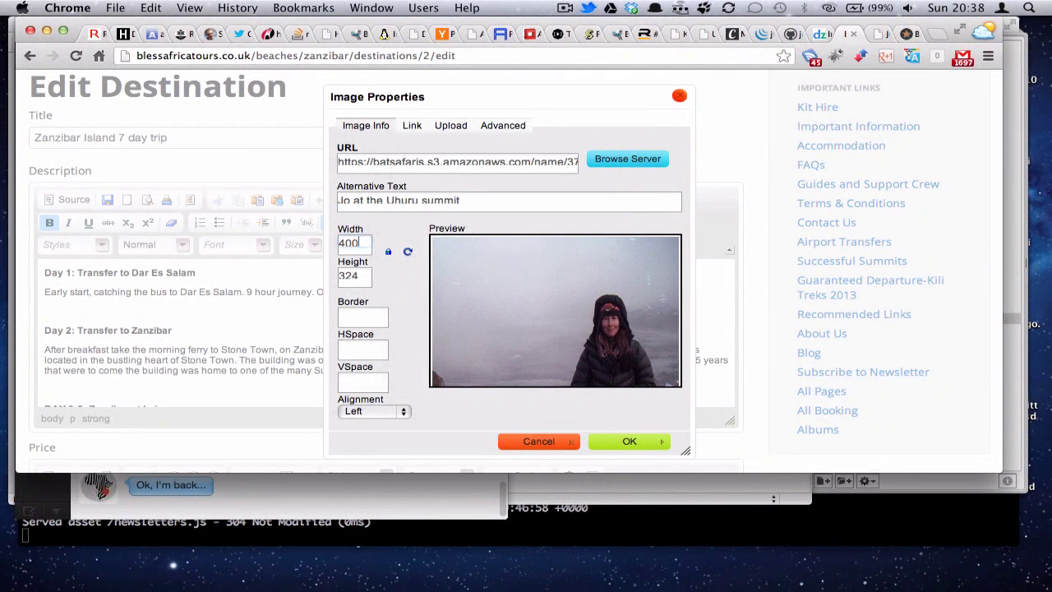
pyautogui.press('BackSpace')
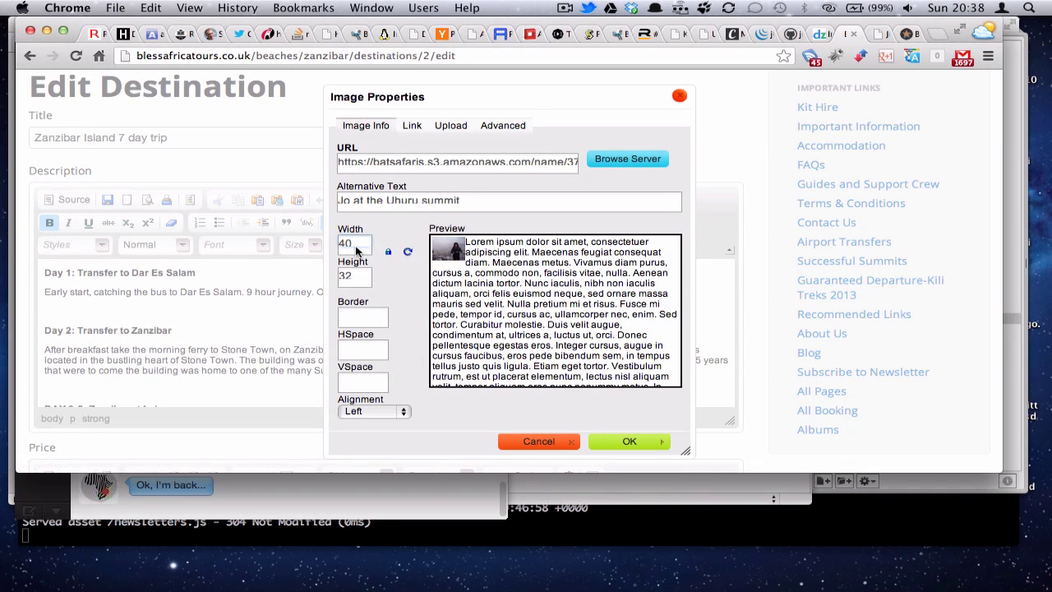
pyautogui.press('BackSpace')
pyautogui.press('BackSpace')
pyautogui.write('20')
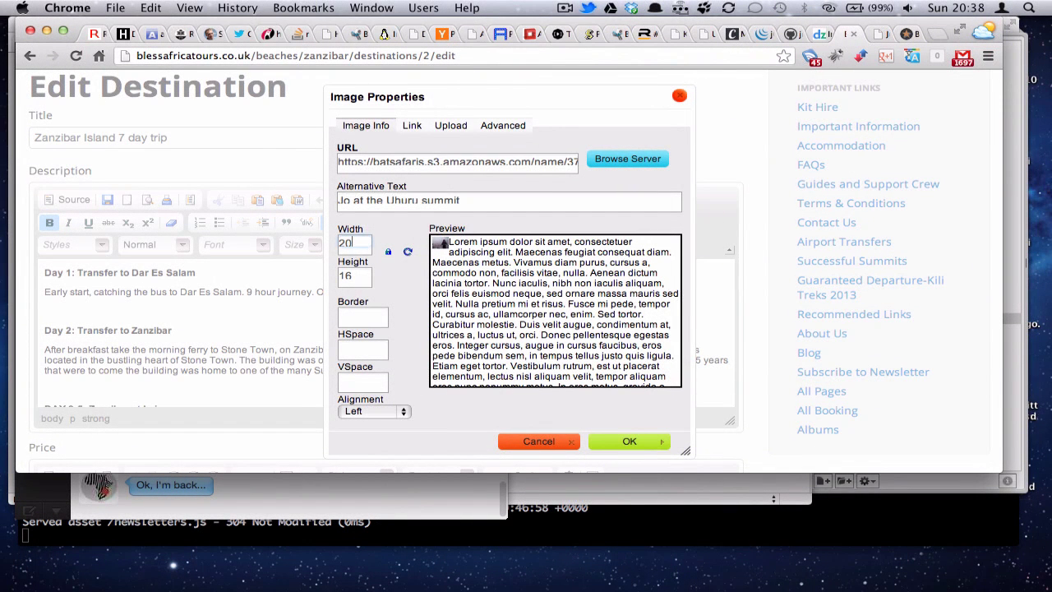
pyautogui.write('0')
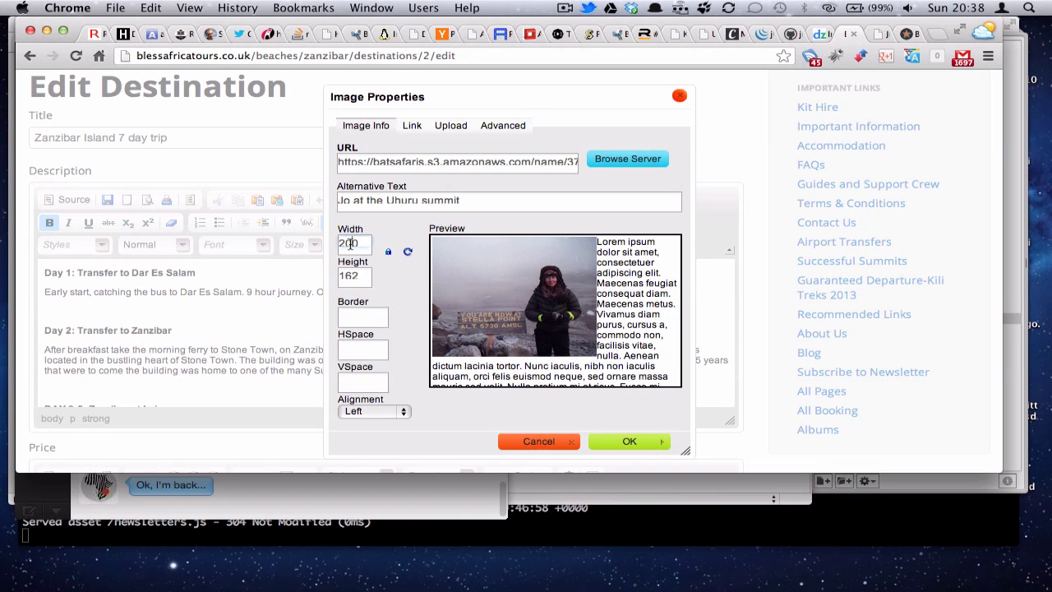
# Try a width of 260 and an independent height of 160 with the ratio unlocked, and lock the ratio again.
pyautogui.doubleClick(351, 243)
pyautogui.write('260')
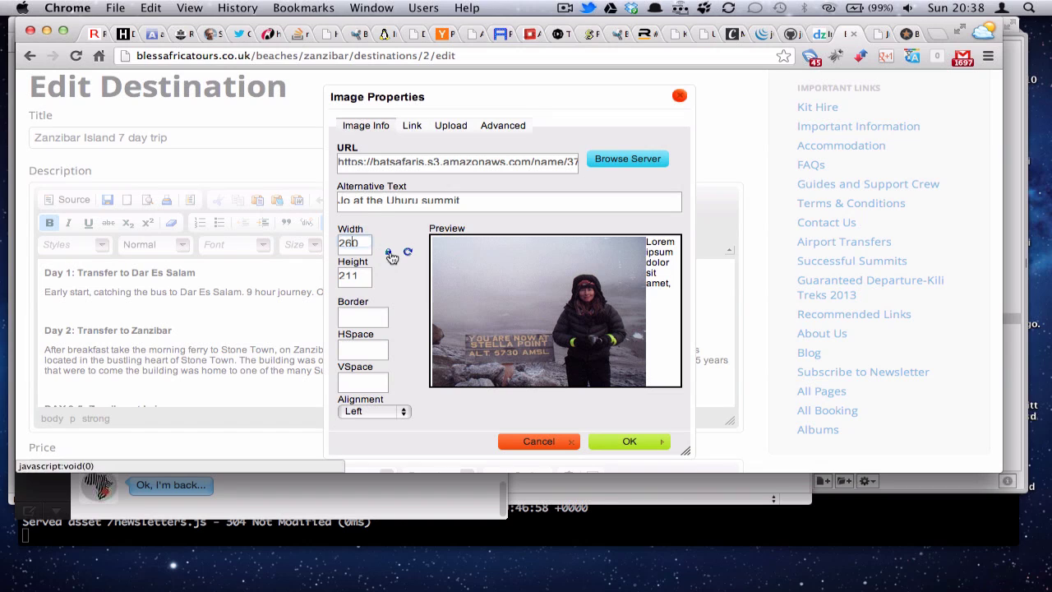
pyautogui.doubleClick(353, 276)
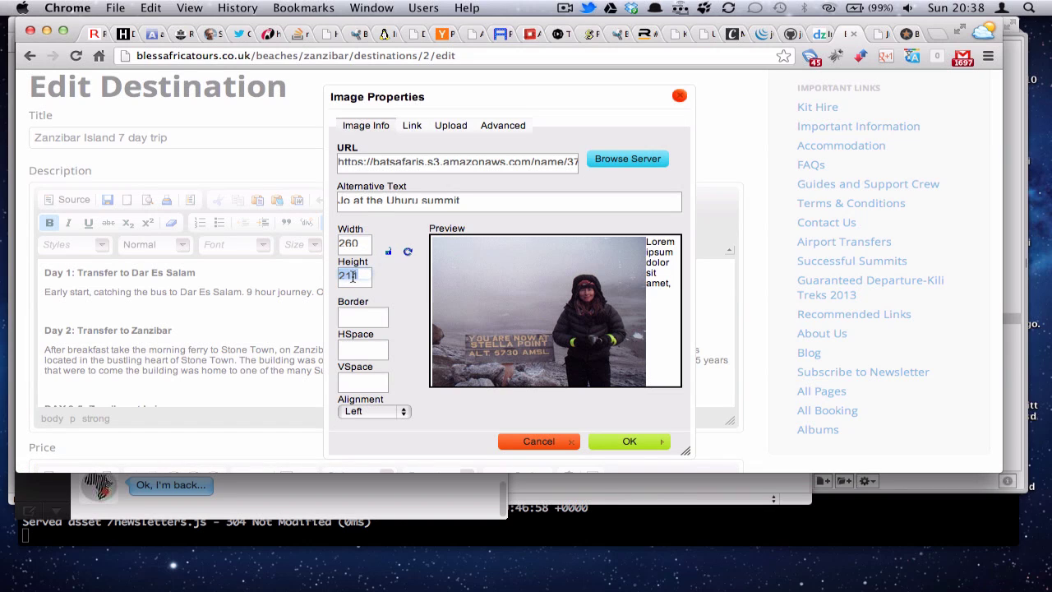
pyautogui.write('160')
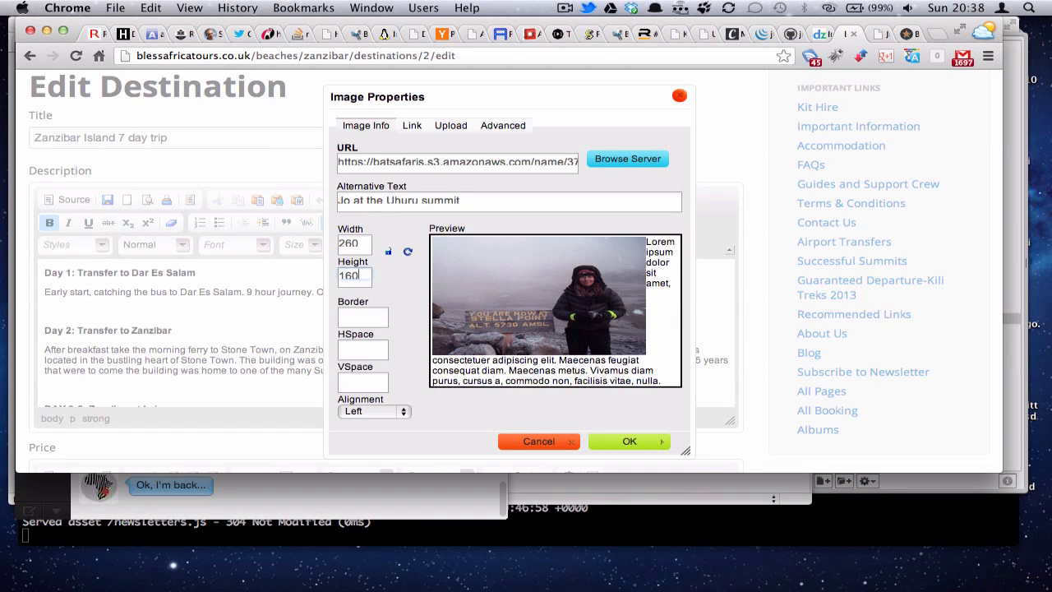
pyautogui.click(387, 253)
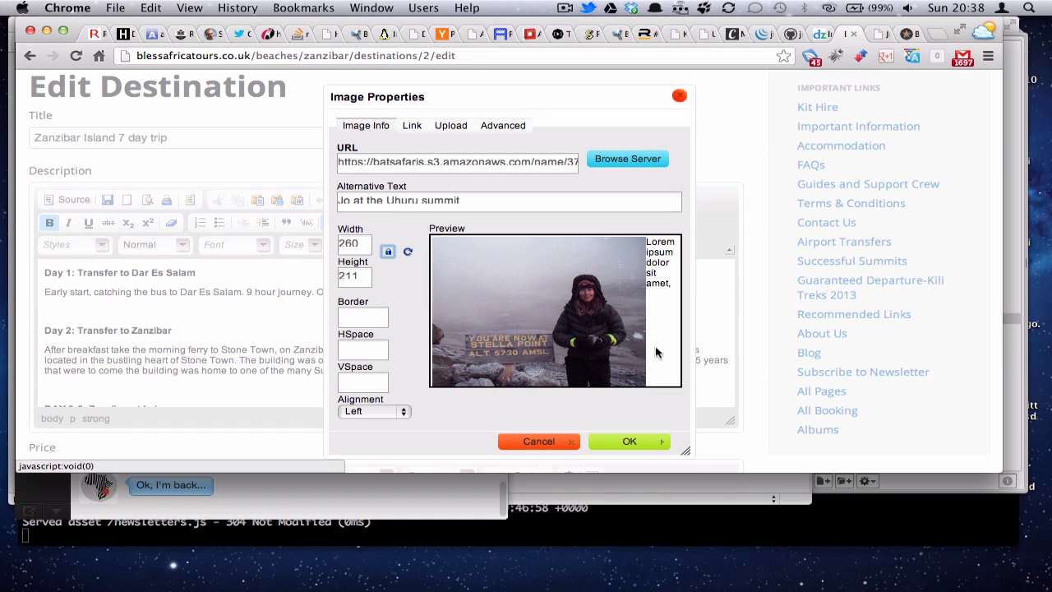
# Reduce the image's width to 240 and further to 200, keeping the ratio locked.
pyautogui.click(348, 243)
pyautogui.press('BackSpace')
pyautogui.write('4')
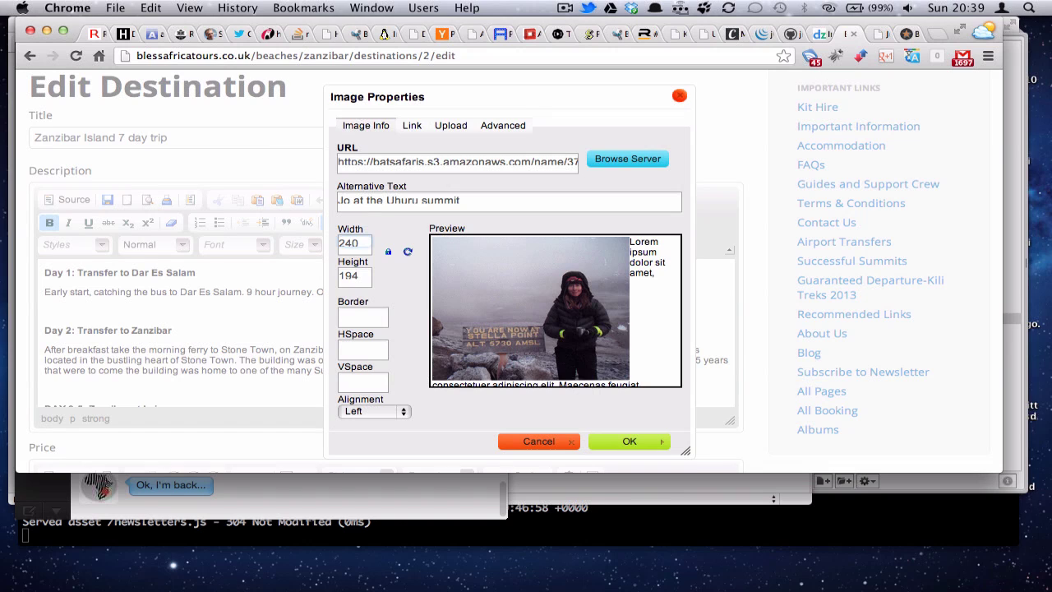
pyautogui.press('BackSpace')
pyautogui.write('0')
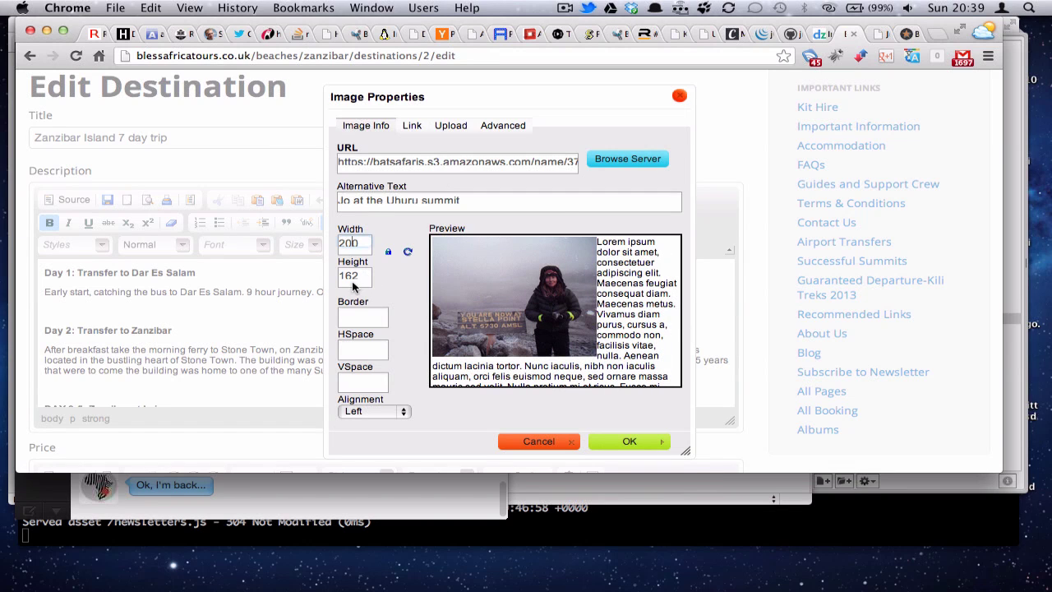
# Give the image a border of 5 and set both its horizontal and vertical spacing to 5.
pyautogui.click(355, 317)
pyautogui.write('5')
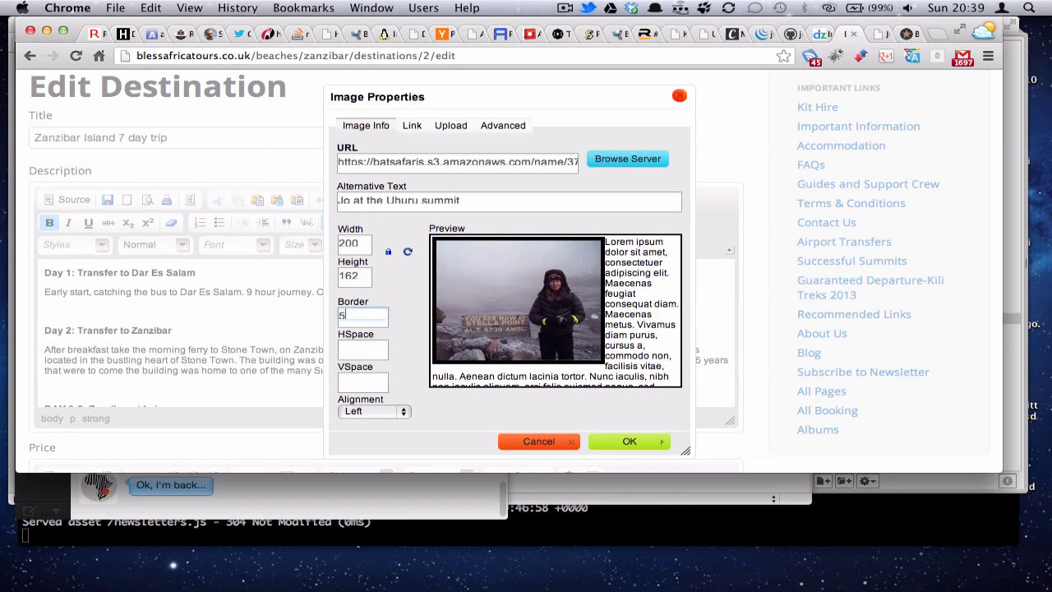
pyautogui.click(357, 346)
pyautogui.write('5')
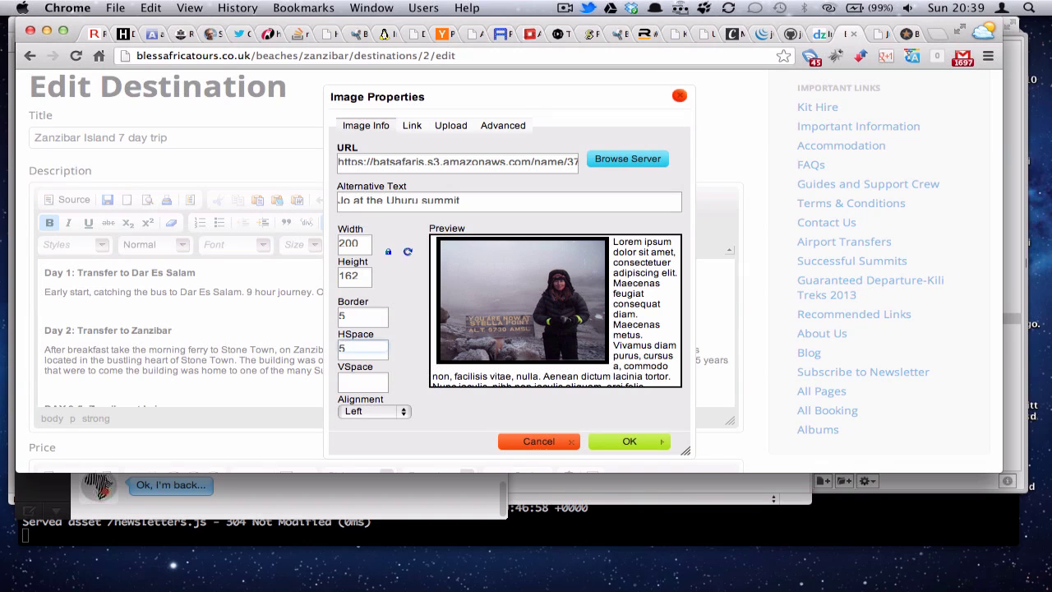
pyautogui.click(358, 381)
pyautogui.write('5')
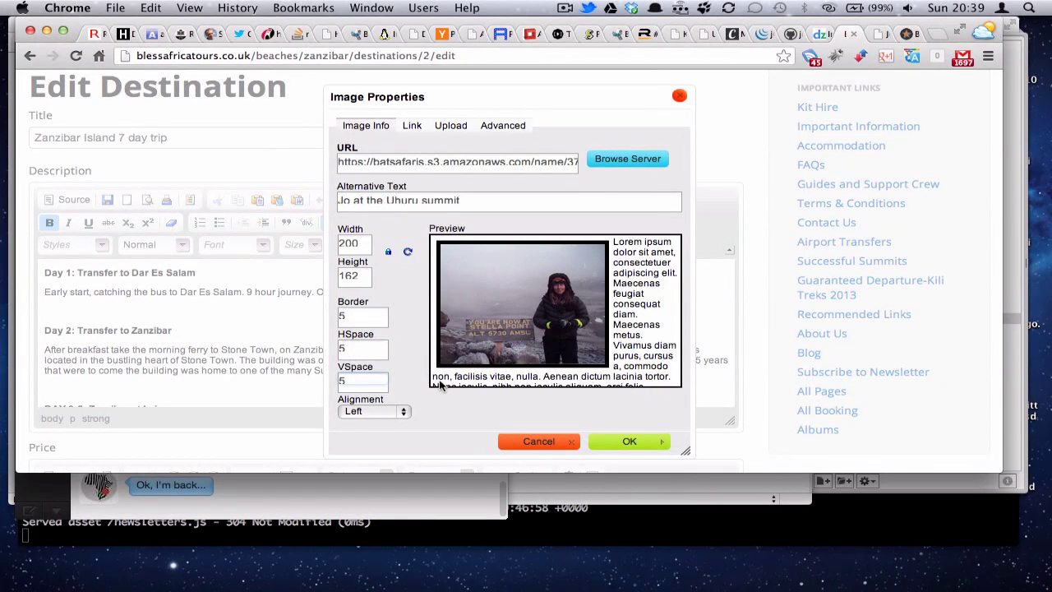
# Try the image's alignment as Right, and return it to <not set>.
pyautogui.click(380, 420)
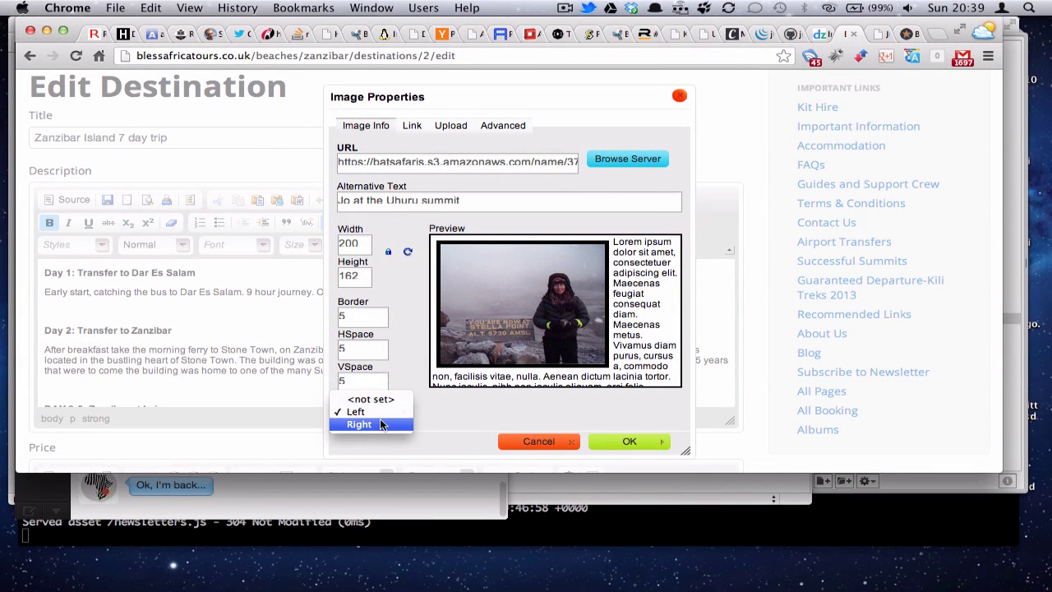
pyautogui.click(380, 424)
pyautogui.click(382, 413)
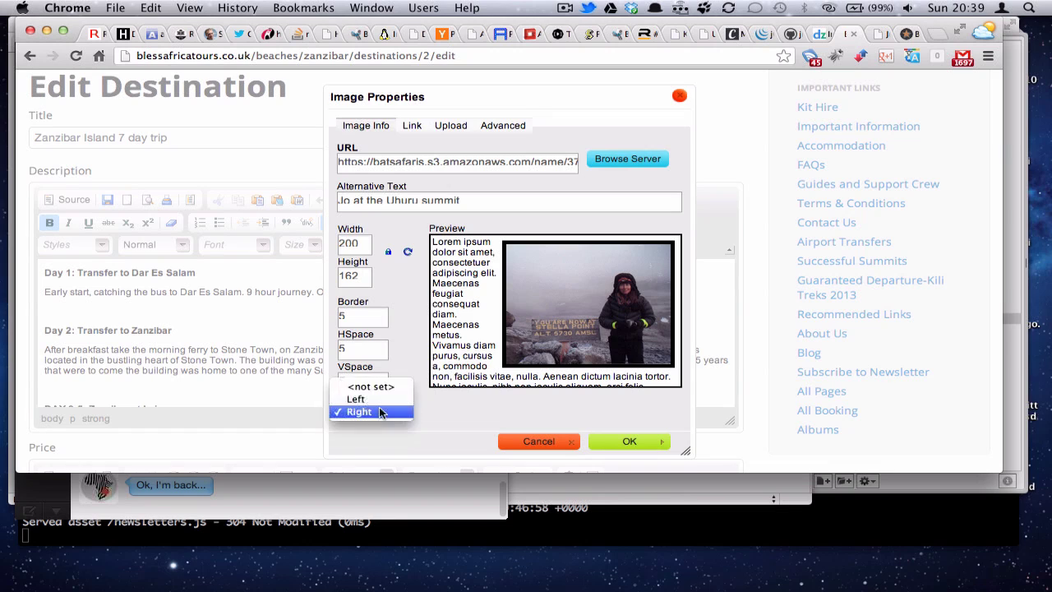
pyautogui.click(376, 386)
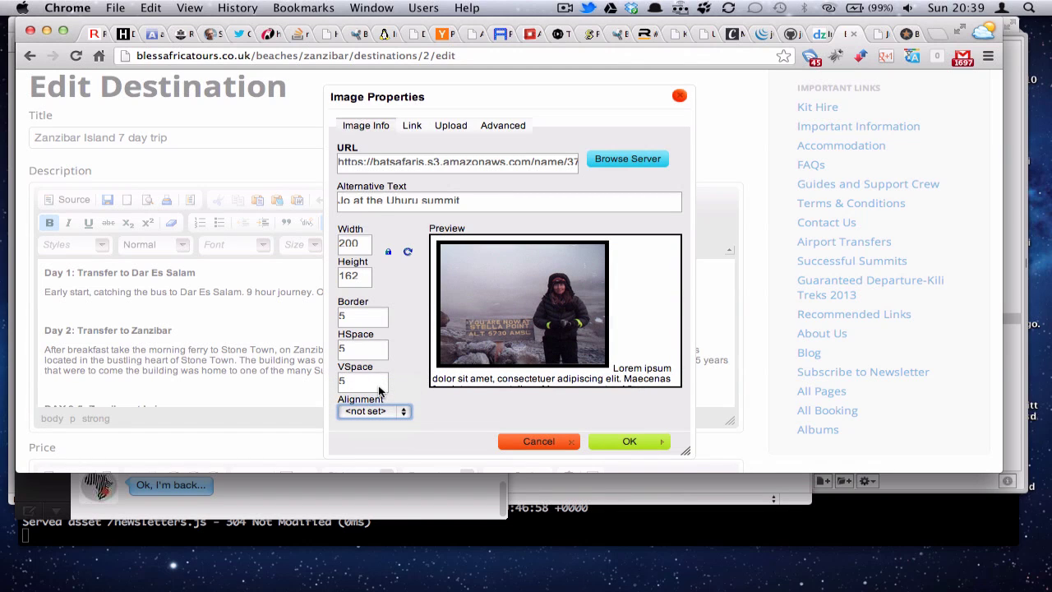
# Set the image's width to 400 with the ratio locked and check the whole photo in the preview.
pyautogui.click(351, 241)
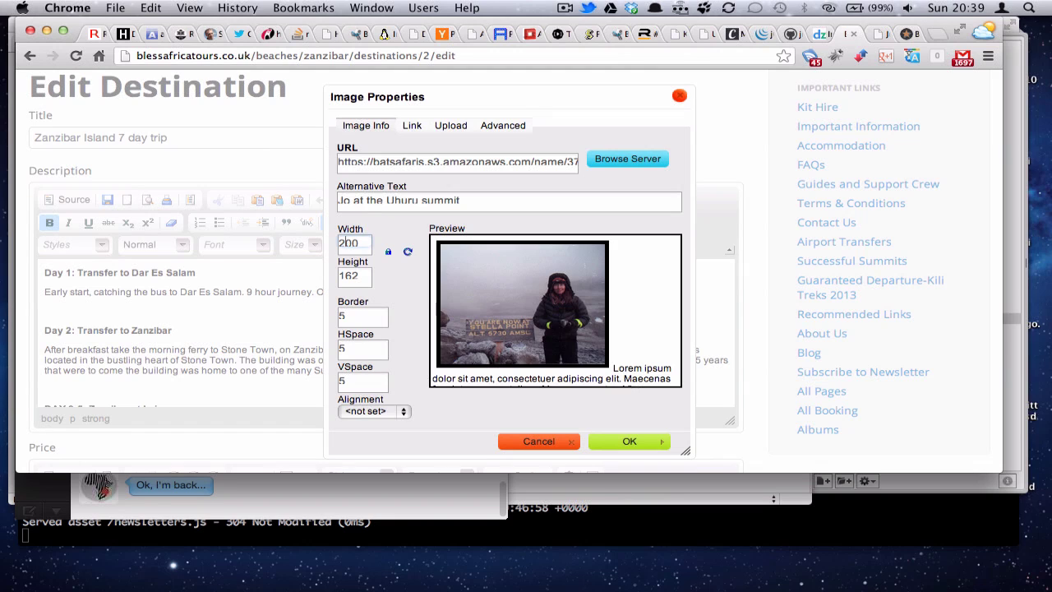
pyautogui.press('BackSpace')
pyautogui.write('4')
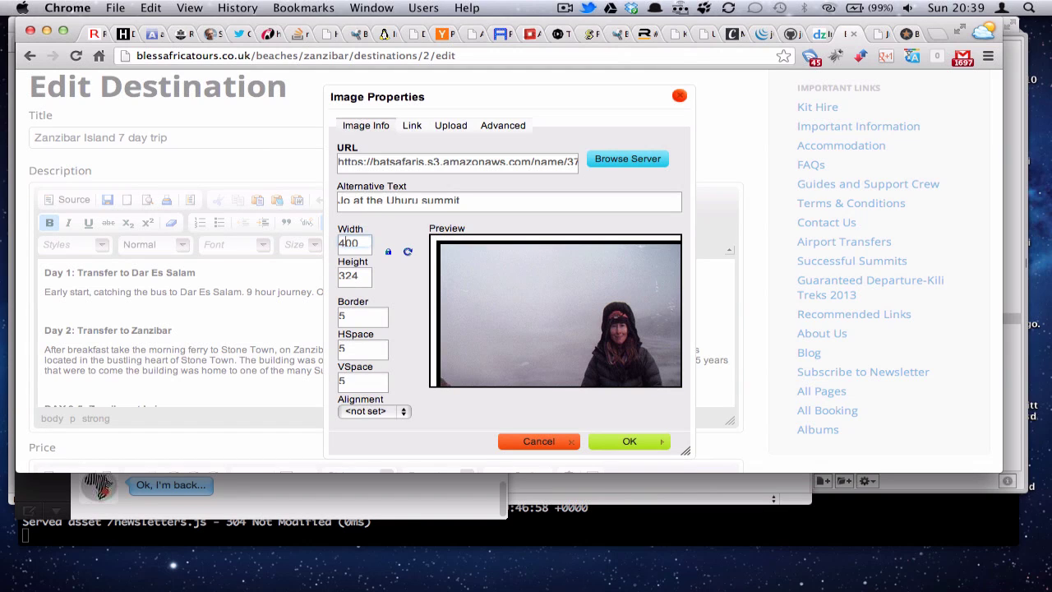
pyautogui.scroll(-3, 530, 294)
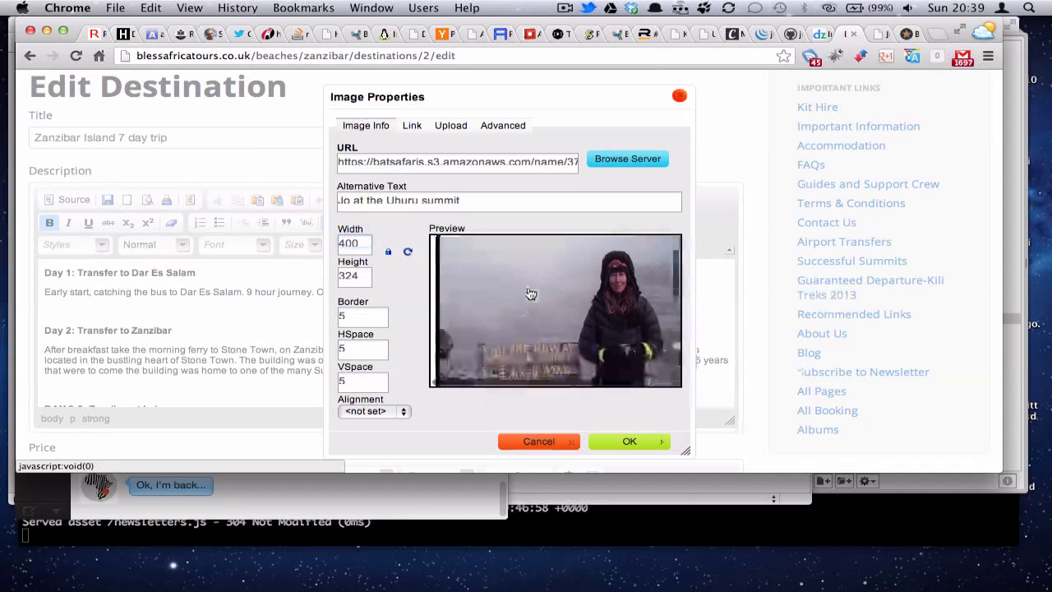
pyautogui.scroll(-2, 530, 293)
pyautogui.hscroll(-2, 530, 293)
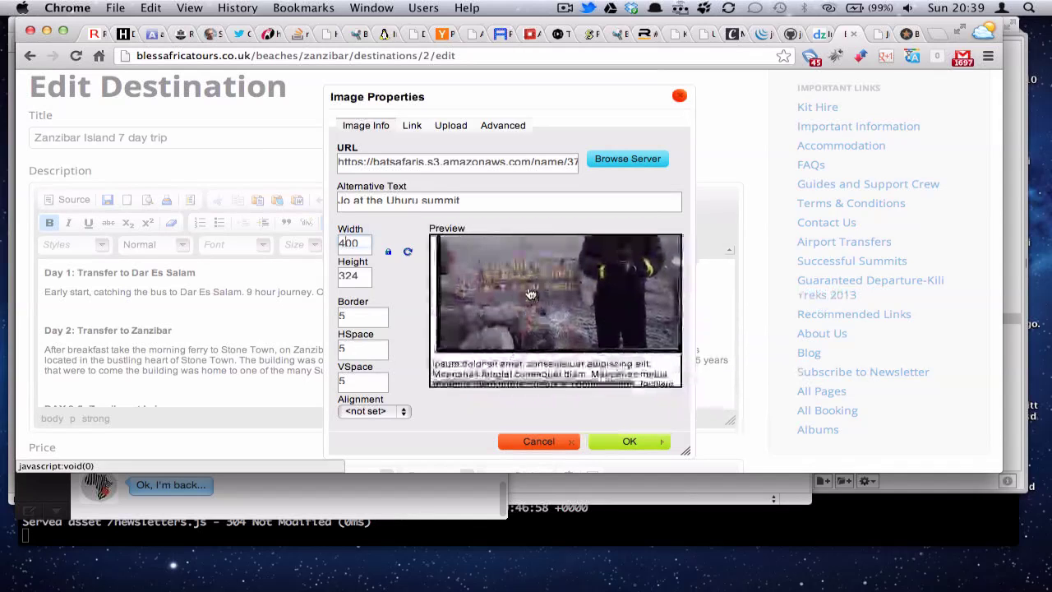
pyautogui.scroll(4, 530, 294)
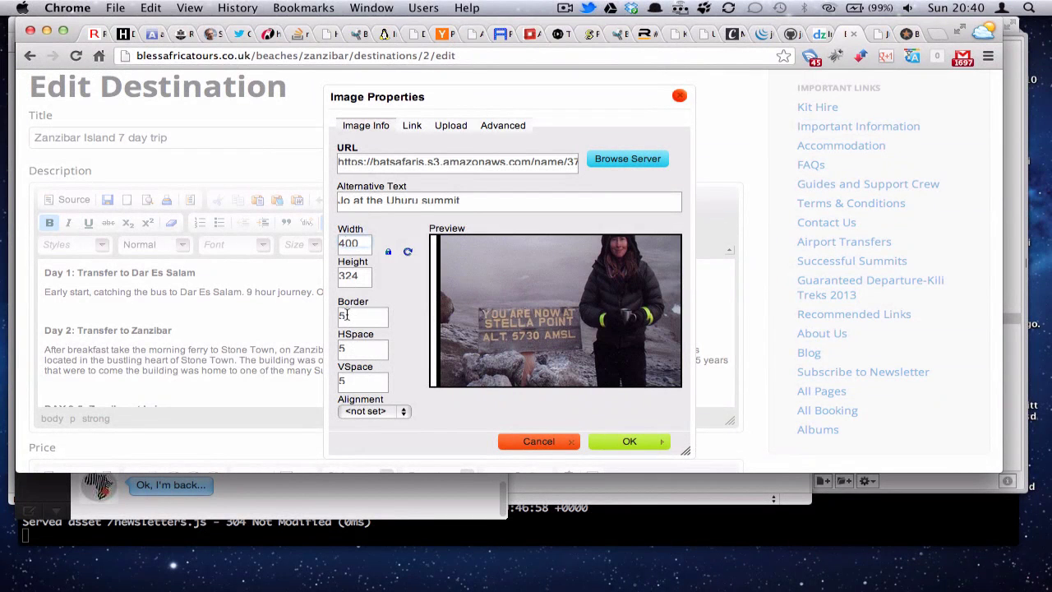
# Set the image's border to 15 and check the frame around the photo in the preview.
pyautogui.click(340, 314)
pyautogui.write('15')
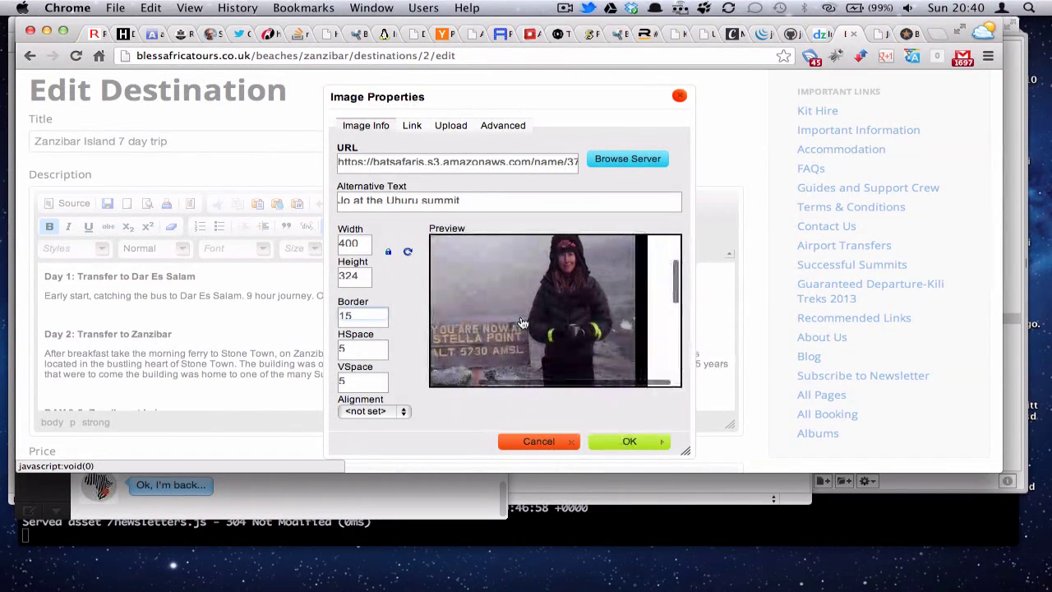
pyautogui.scroll(-5, 521, 323)
pyautogui.hscroll(-3, 521, 323)
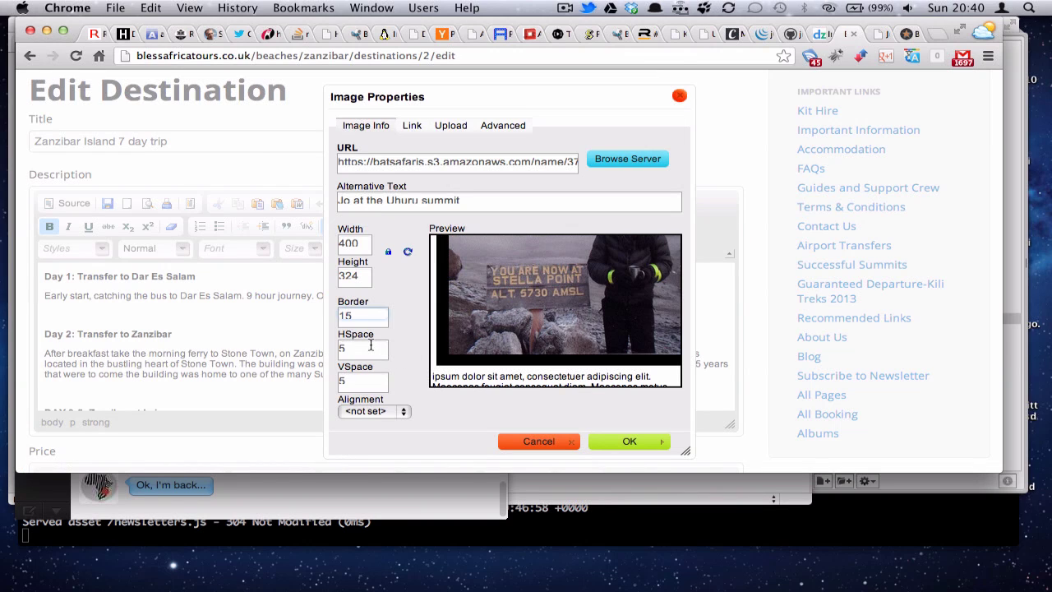
# Clear the image's border value and check the borderless photo in the preview.
pyautogui.press('BackSpace')
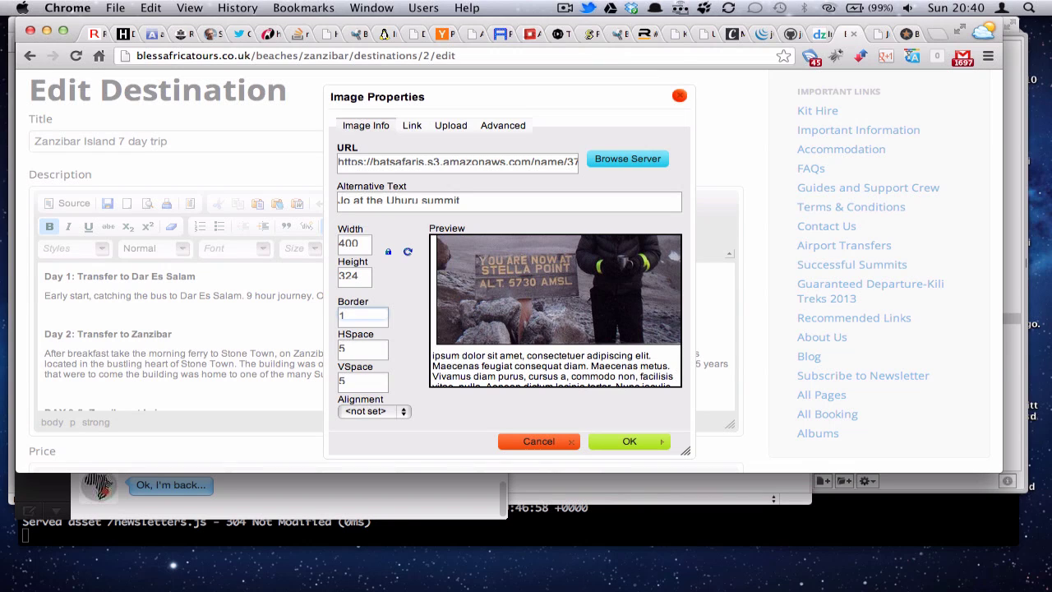
pyautogui.press('BackSpace')
pyautogui.scroll(3, 499, 355)
pyautogui.scroll(3, 499, 355)
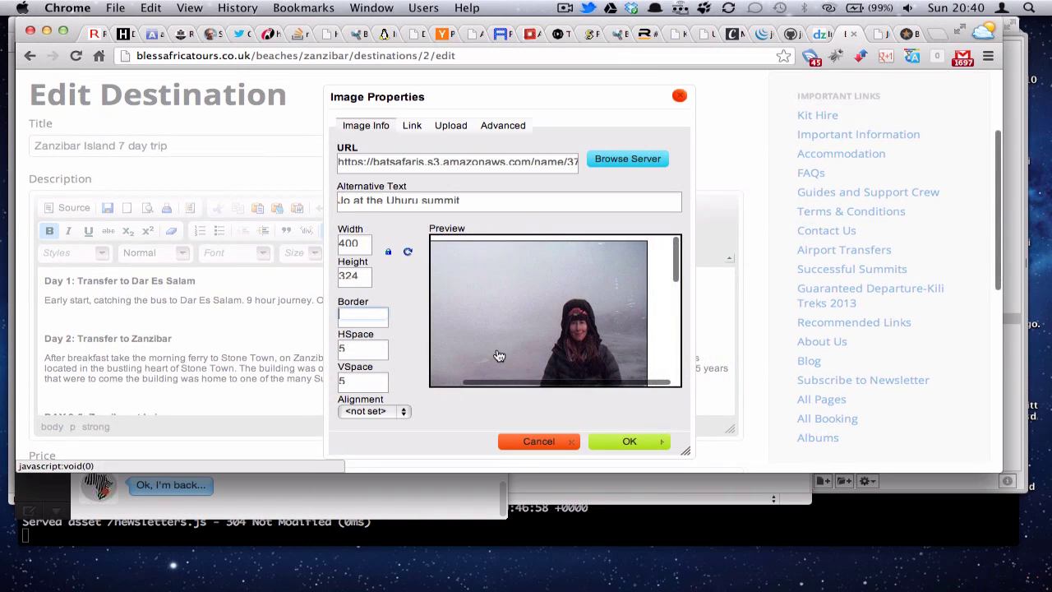
pyautogui.scroll(-5, 499, 355)
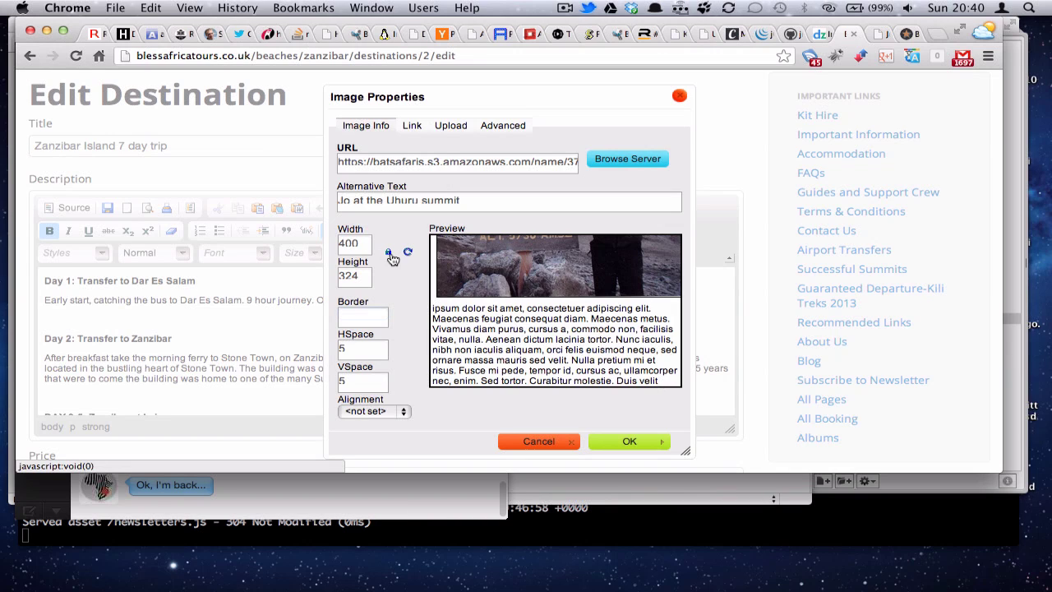
# Clear the image's width and height, set the width to 380, and lock the ratio.
pyautogui.doubleClick(356, 274)
pyautogui.press('BackSpace')
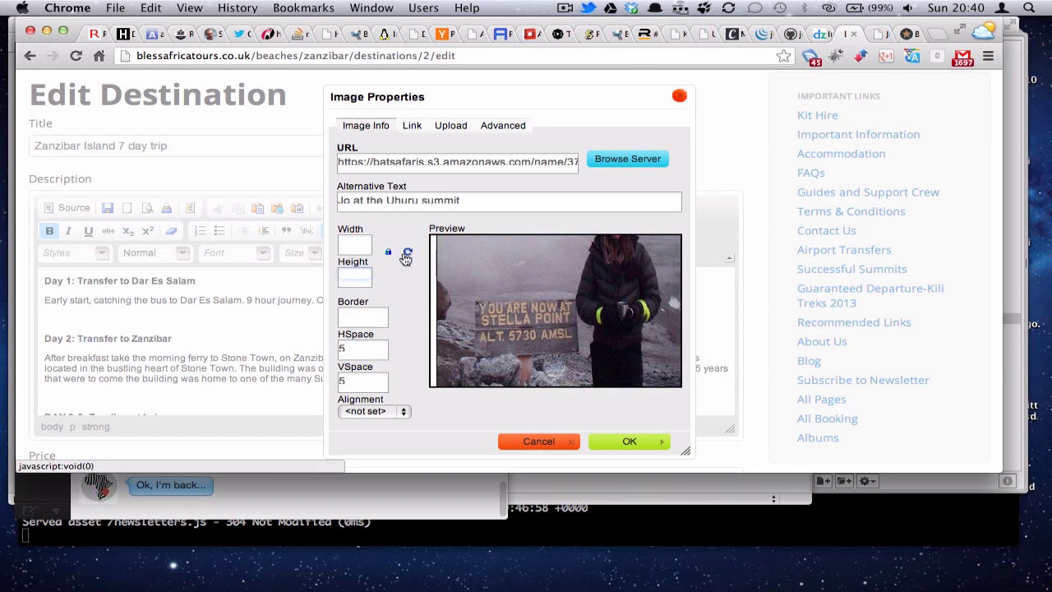
pyautogui.click(355, 244)
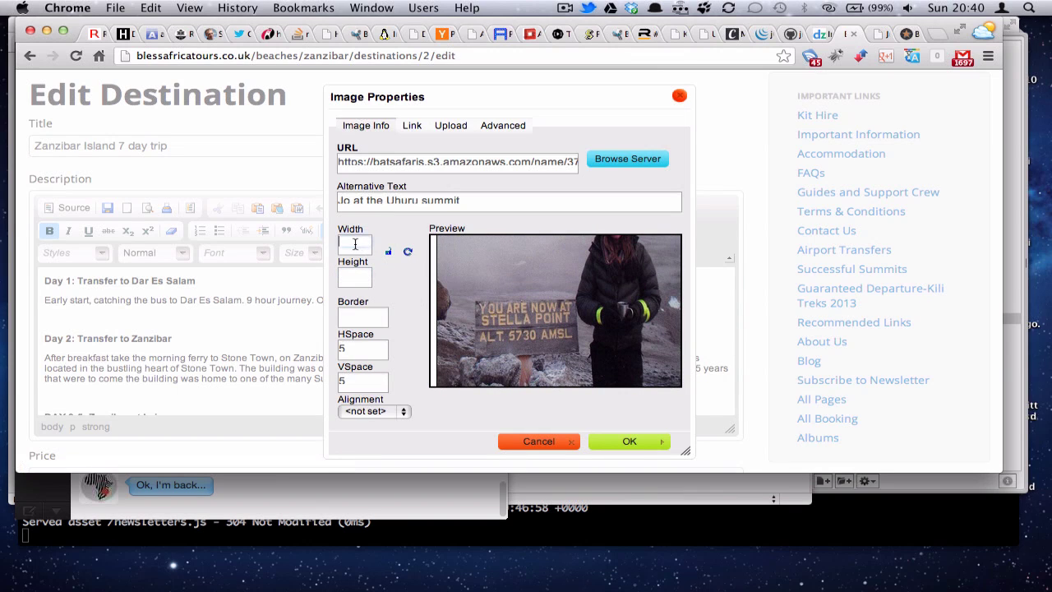
pyautogui.write('38')
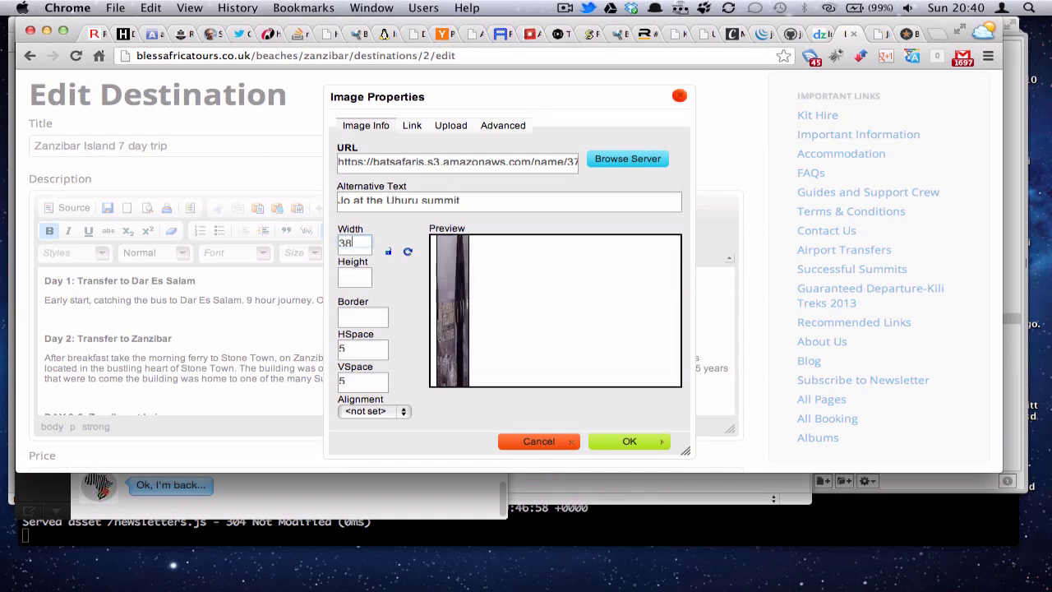
pyautogui.write('0')
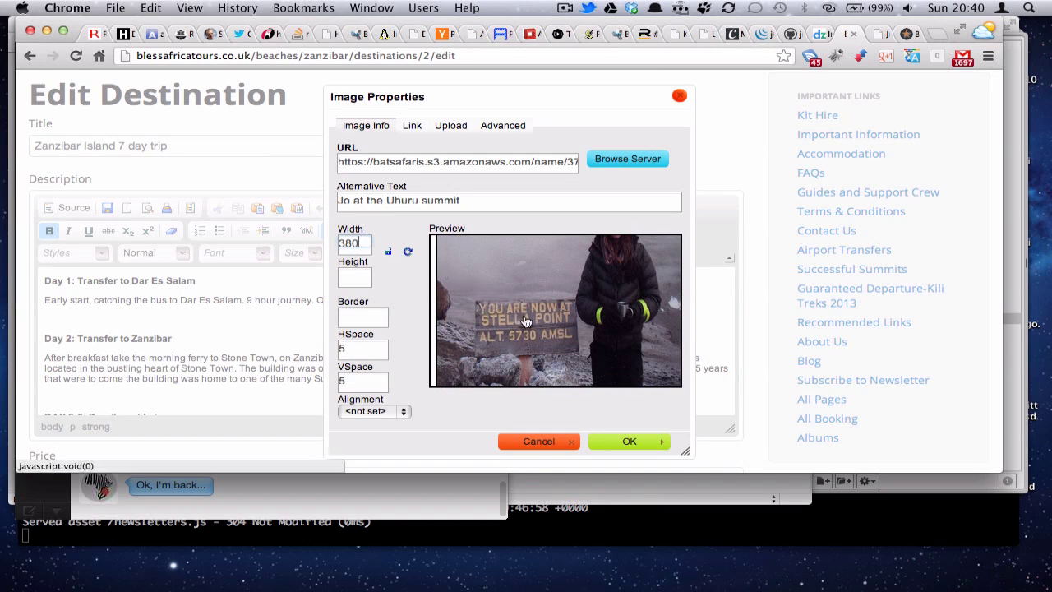
pyautogui.scroll(-5, 526, 322)
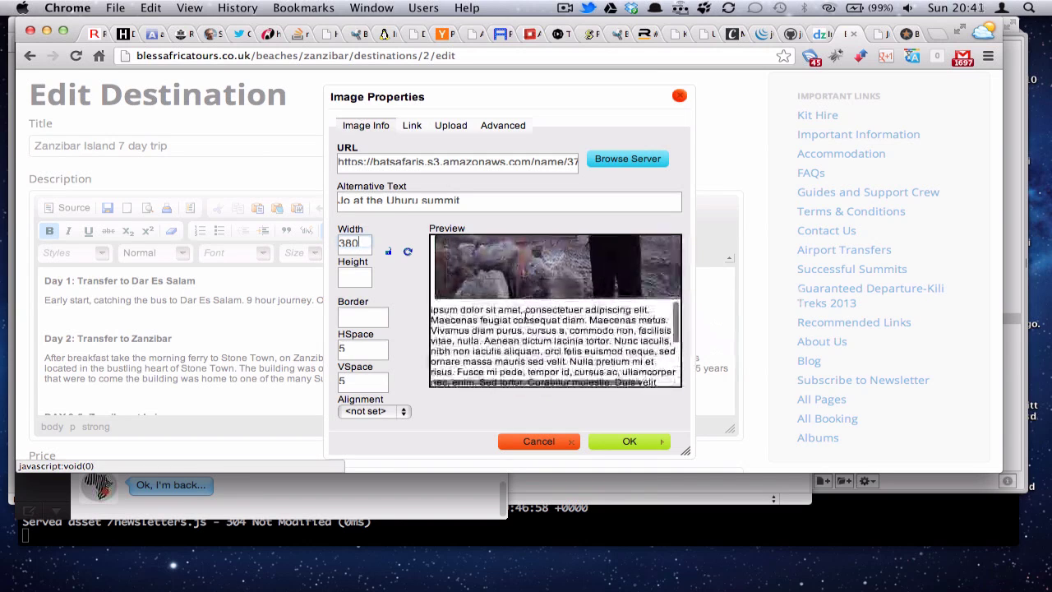
pyautogui.scroll(8, 527, 323)
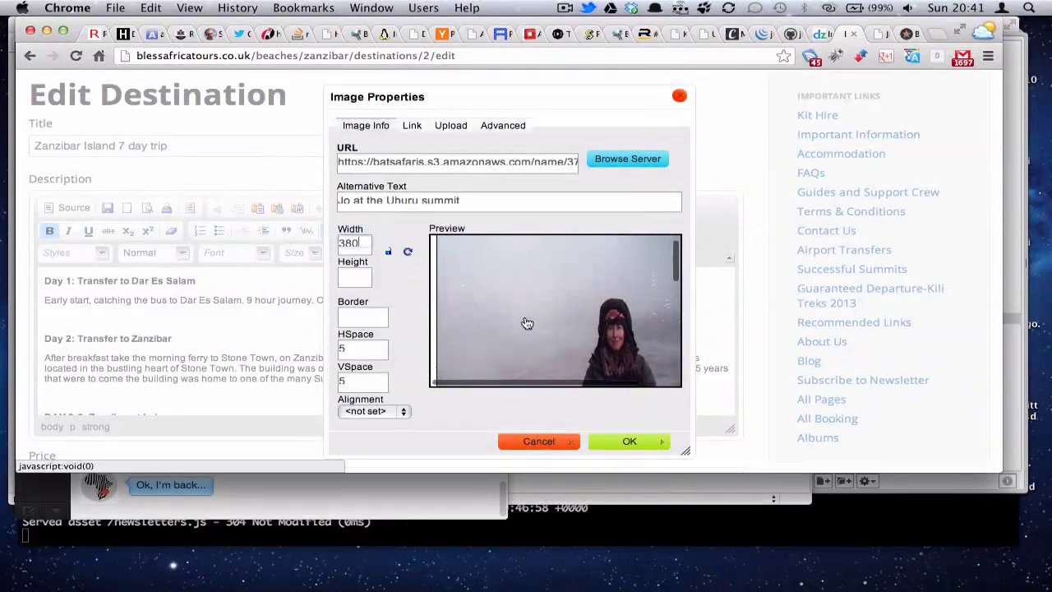
pyautogui.scroll(2, 527, 323)
pyautogui.scroll(-5, 526, 323)
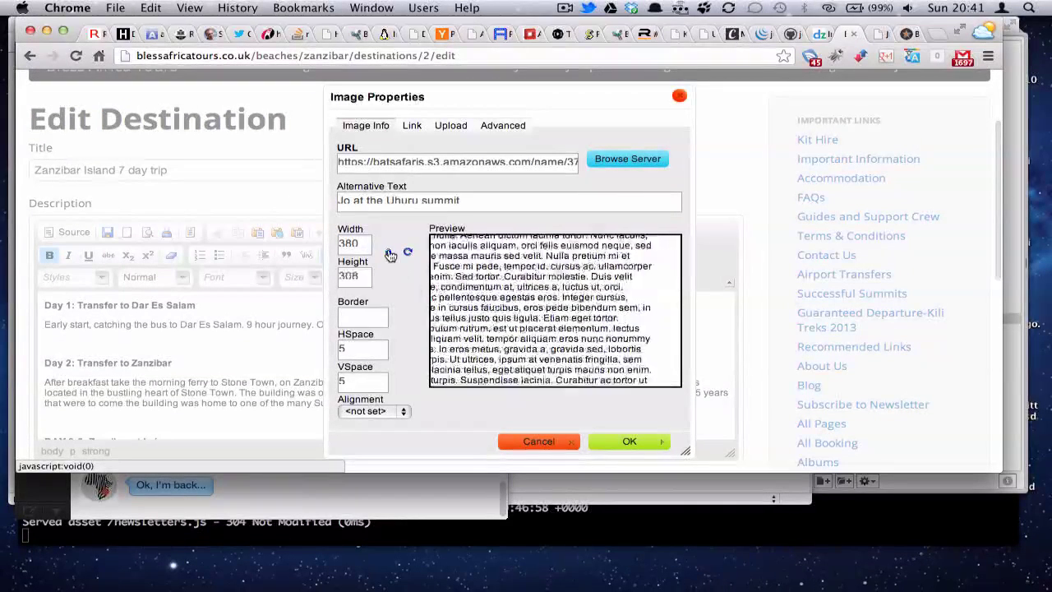
pyautogui.click(388, 252)
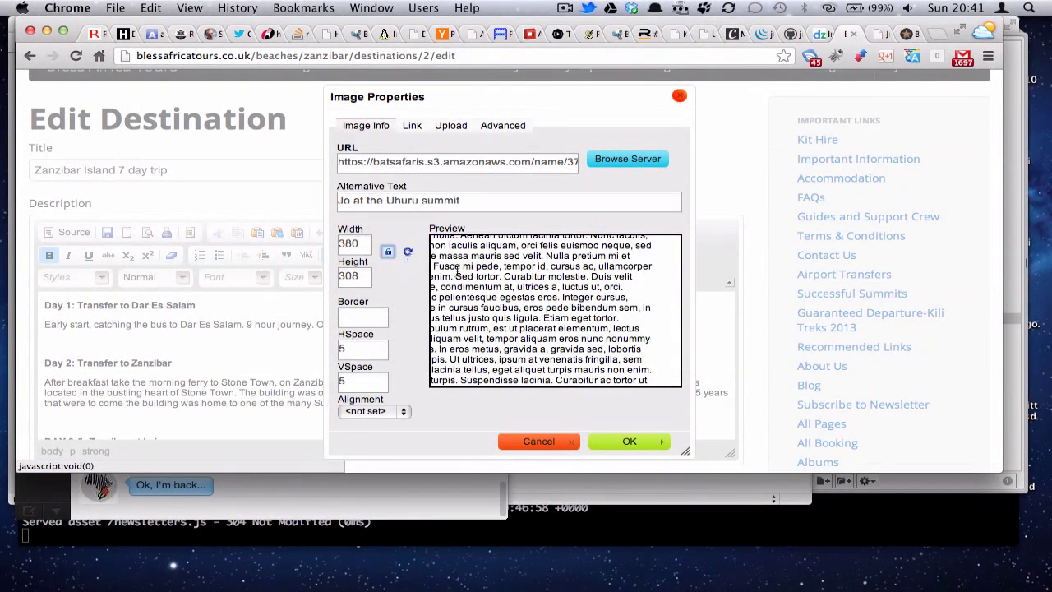
# Set the image's width to 200 with the ratio locked and check the photo in the preview.
pyautogui.doubleClick(362, 245)
pyautogui.scroll(8, 460, 288)
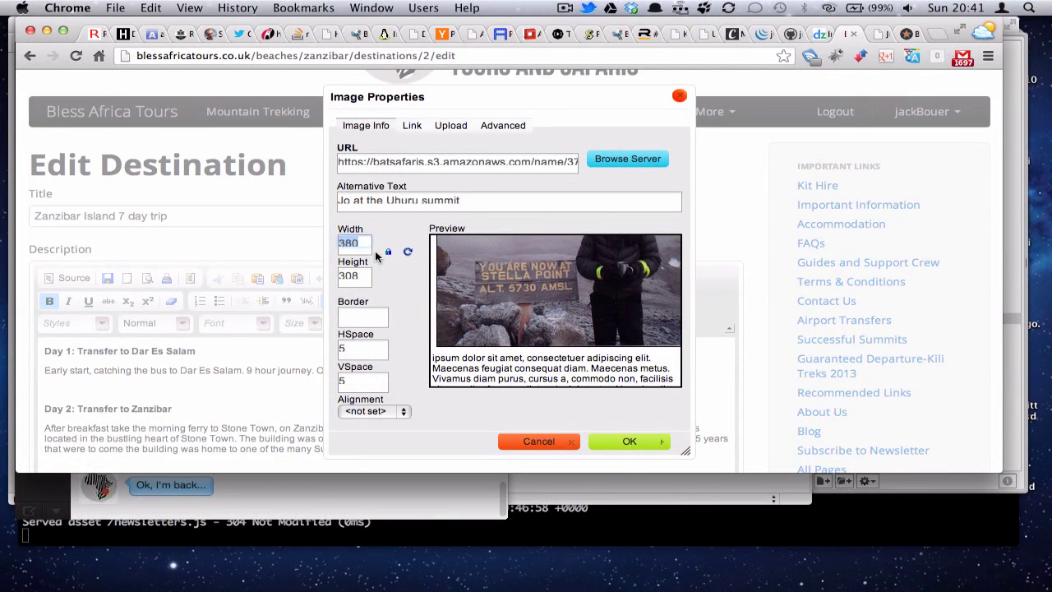
pyautogui.write('200')
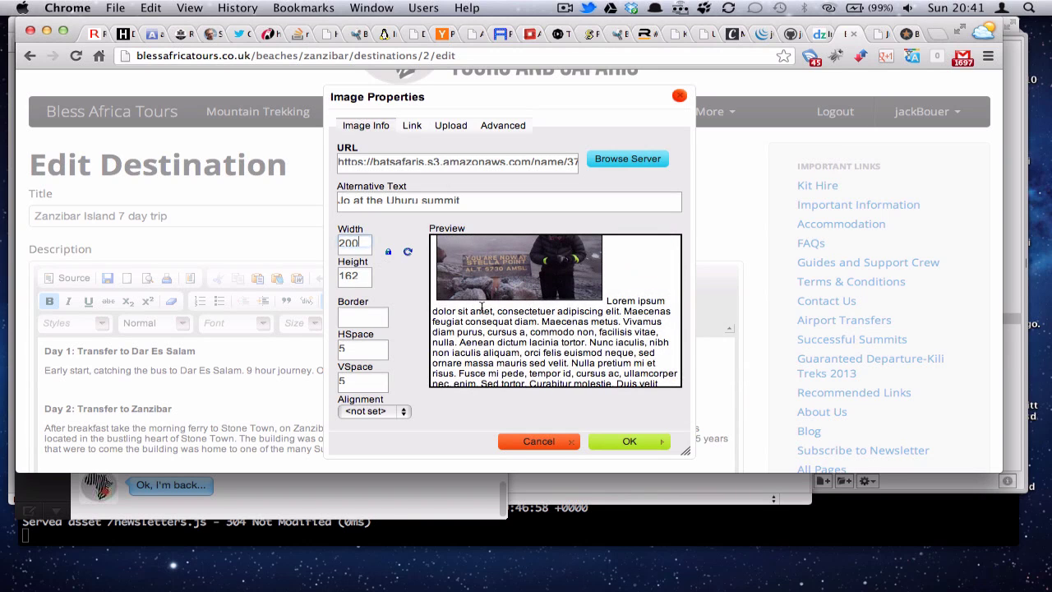
pyautogui.scroll(5, 481, 306)
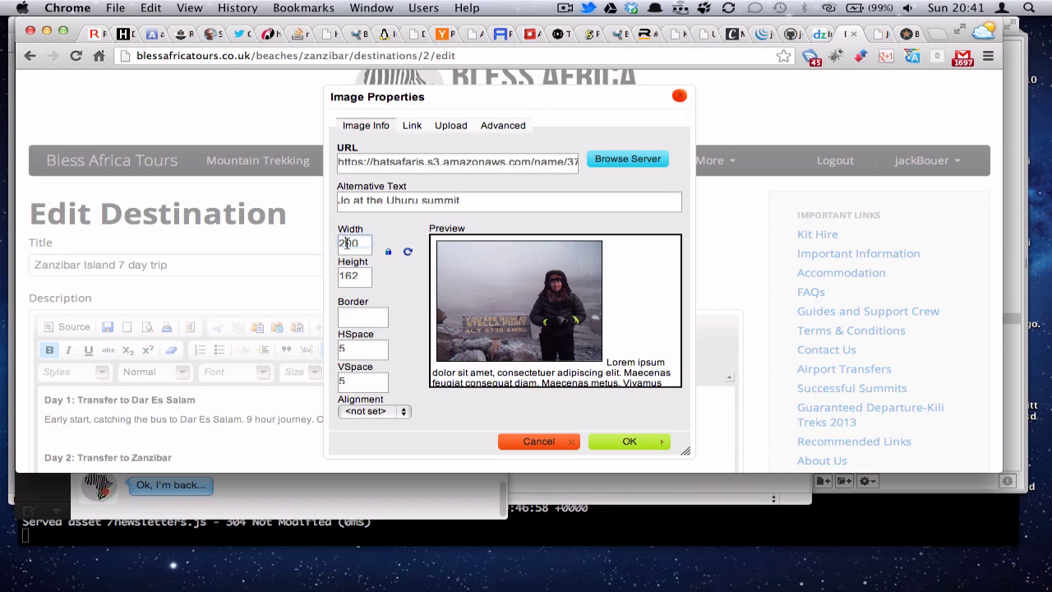
# Set the image's width to 300 and further to 400, comparing the photo's size in the preview.
pyautogui.write('3')
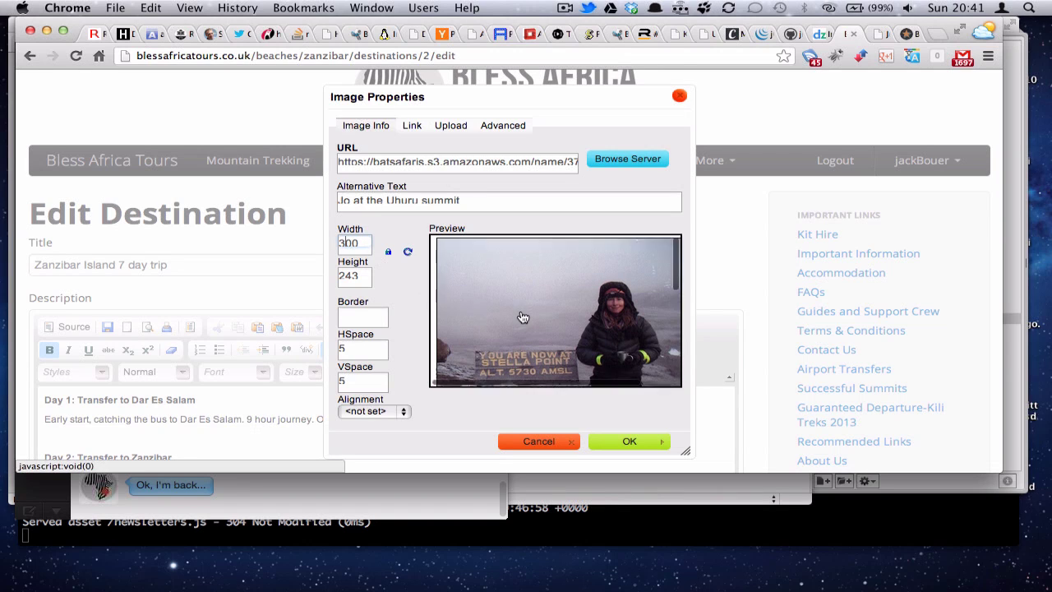
pyautogui.scroll(-4, 522, 315)
pyautogui.hscroll(2, 521, 314)
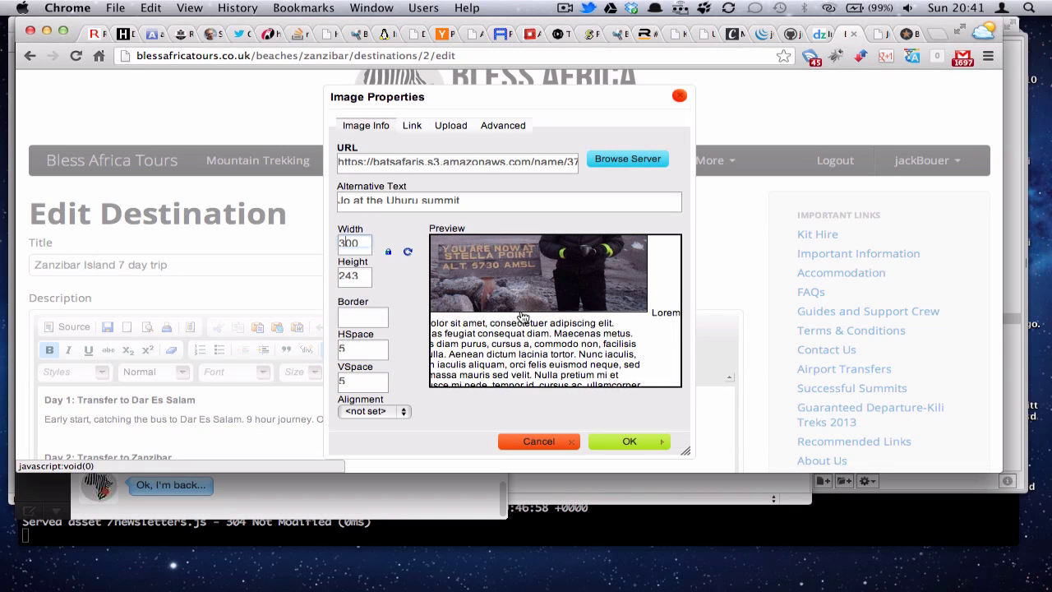
pyautogui.press('BackSpace')
pyautogui.write('4')
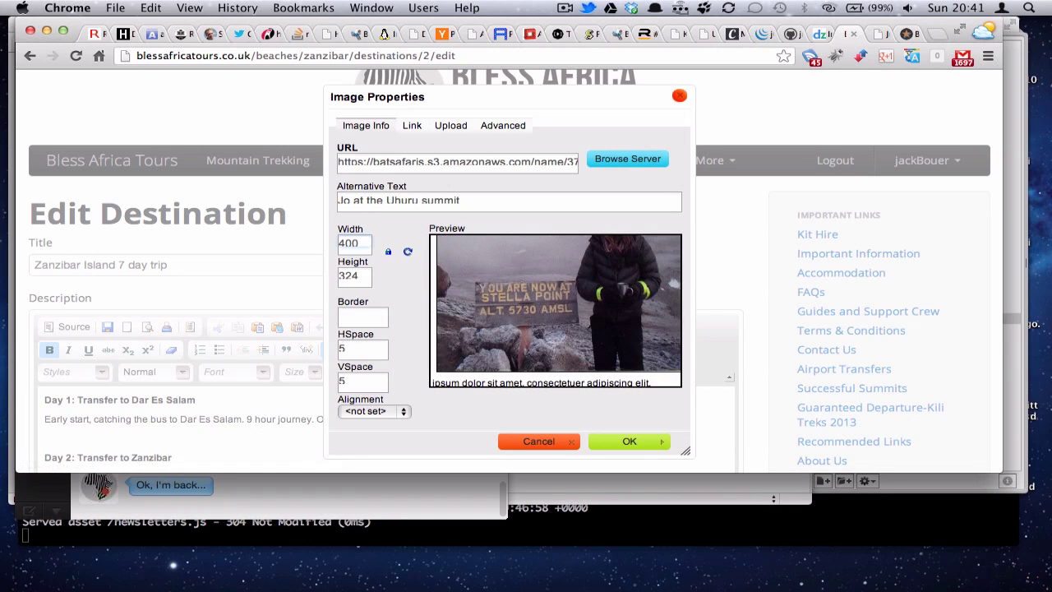
pyautogui.scroll(-3, 608, 341)
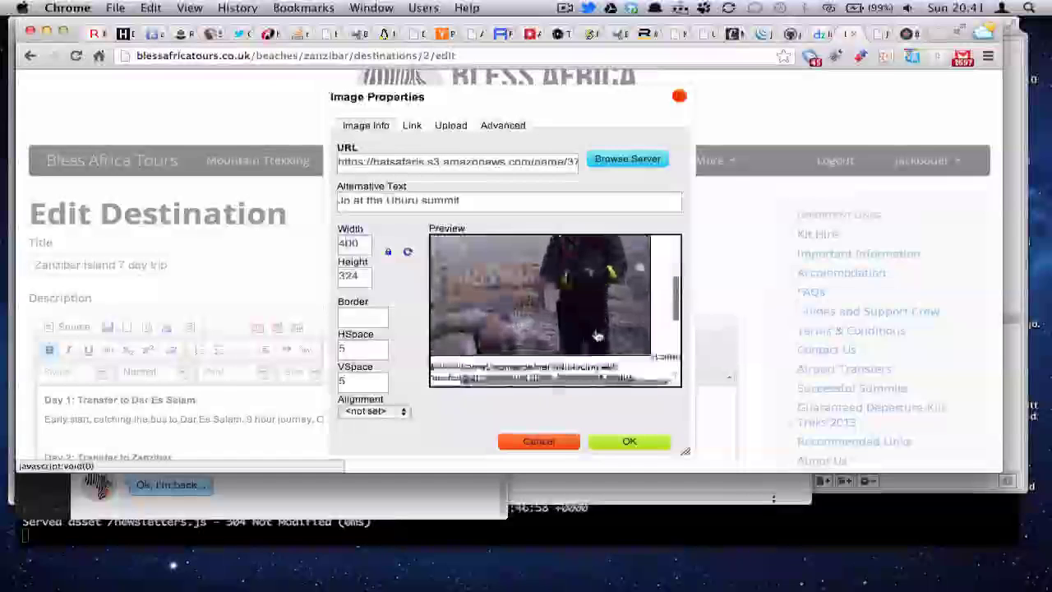
pyautogui.hscroll(-1, 597, 336)
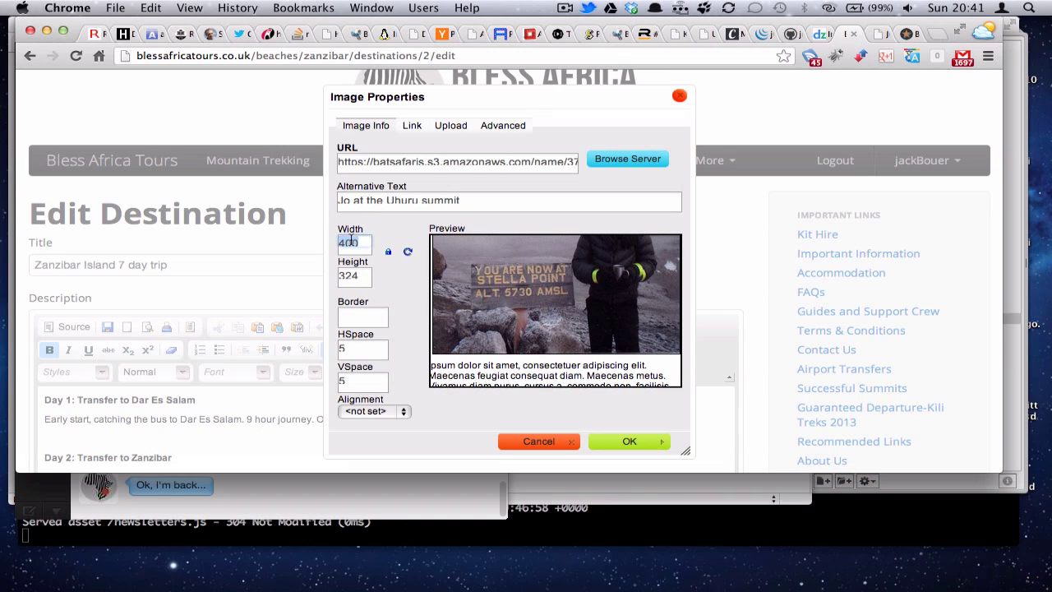
# Set the image's width to 100%, lock the ratio, and enter 100% again.
pyautogui.write('100')
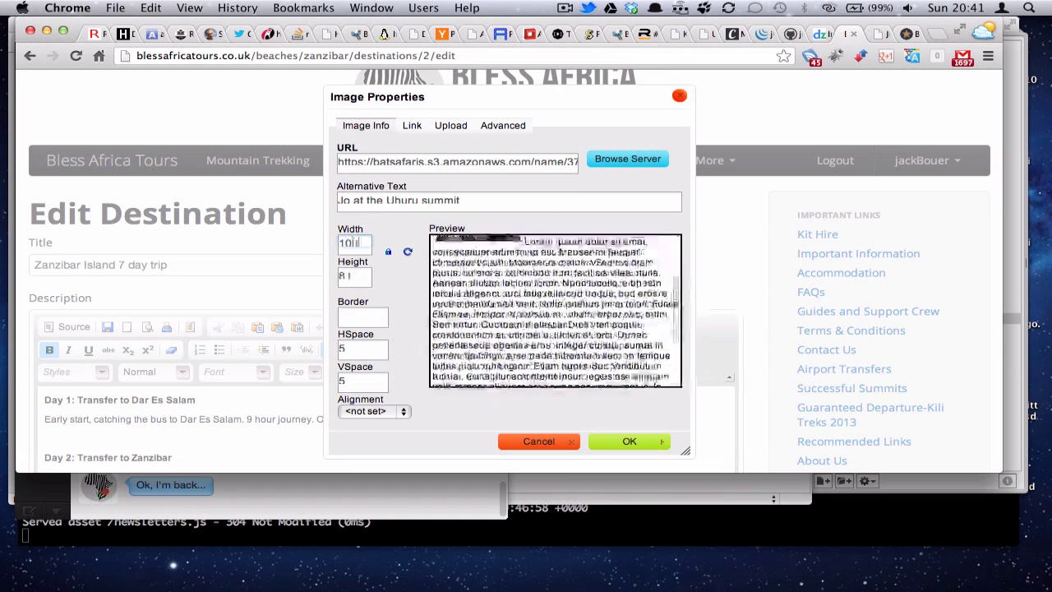
pyautogui.write('%')
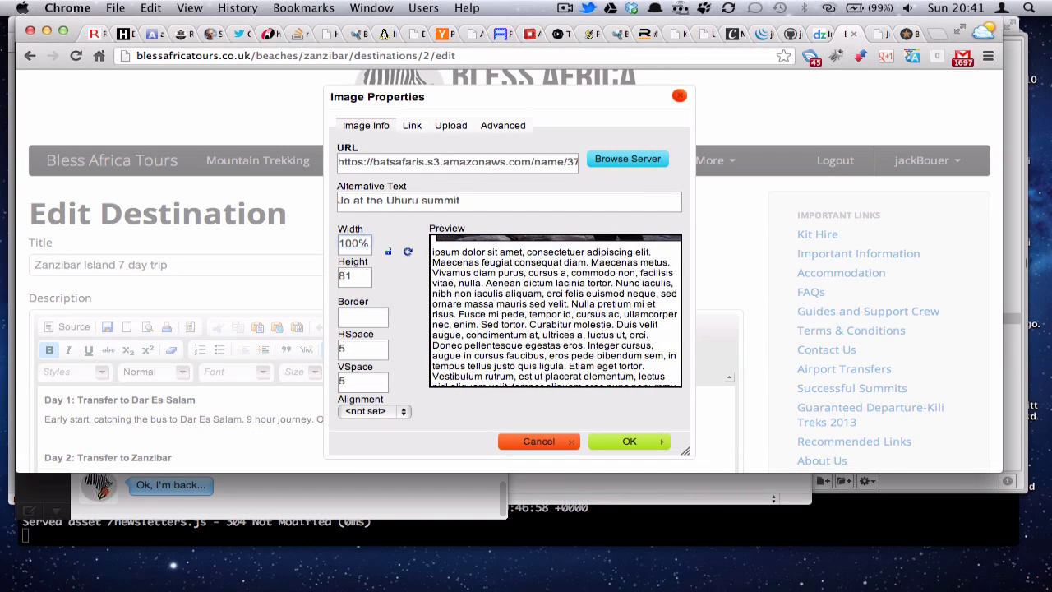
pyautogui.scroll(3, 525, 300)
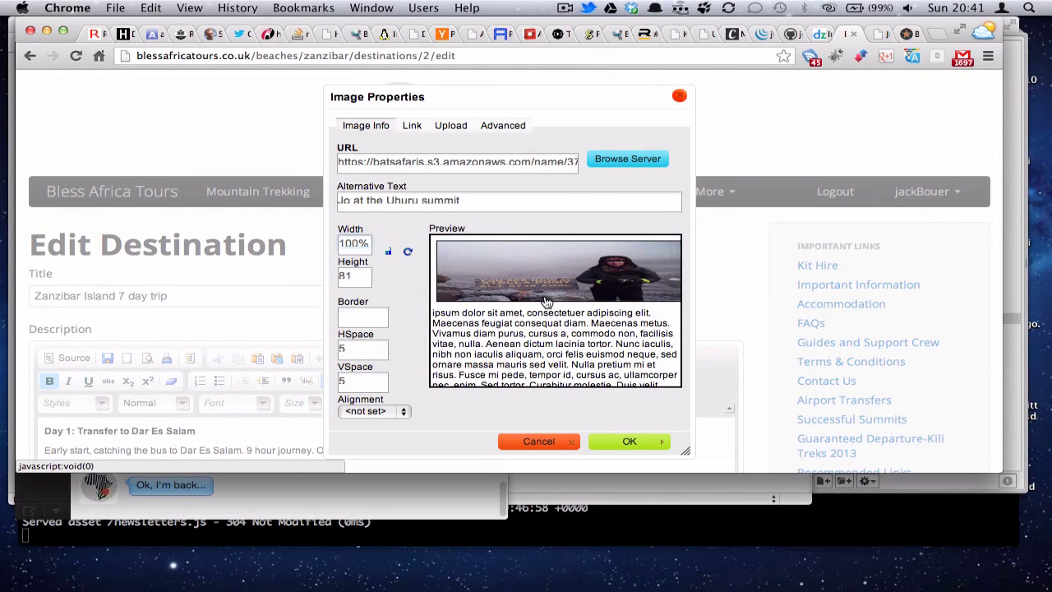
pyautogui.click(386, 253)
pyautogui.tripleClick(348, 244)
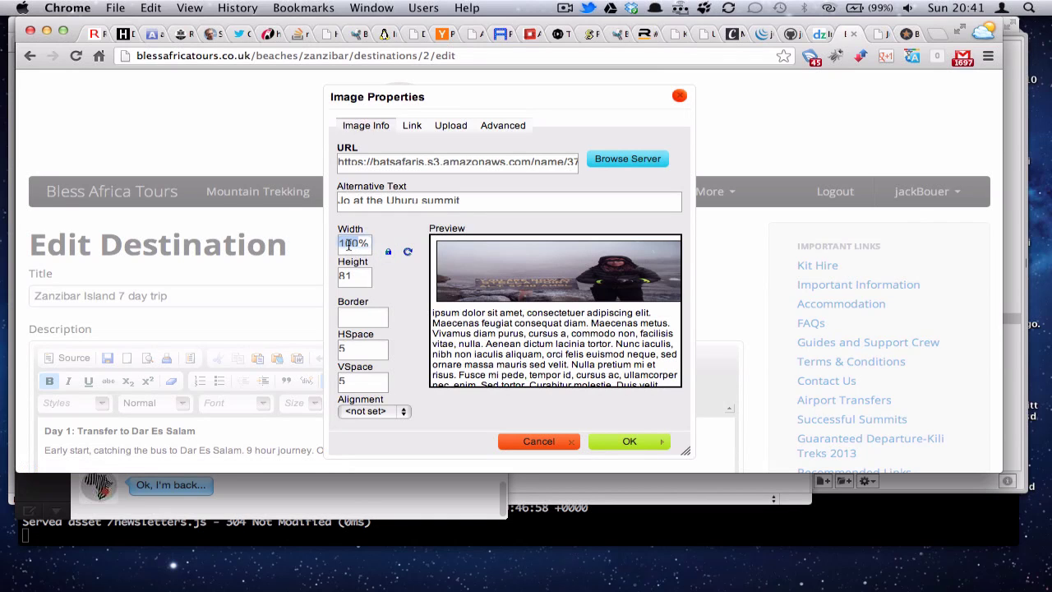
pyautogui.write('100%')
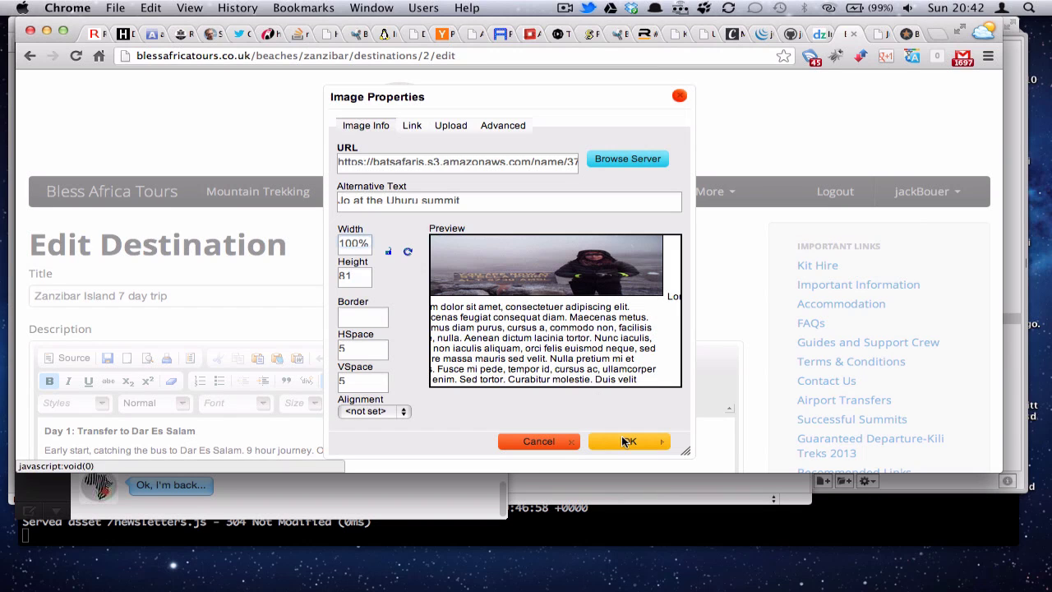
# Insert the image into the Zanzibar itinerary's description and look at it above the Day 1 text.
pyautogui.click(621, 441)
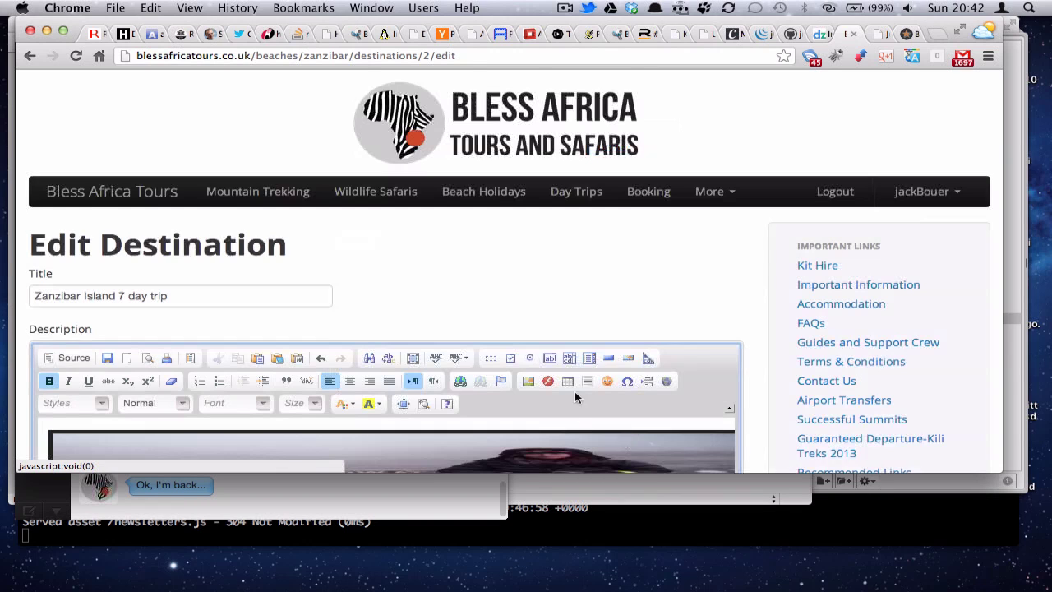
pyautogui.scroll(-8, 574, 391)
pyautogui.scroll(8, 578, 398)
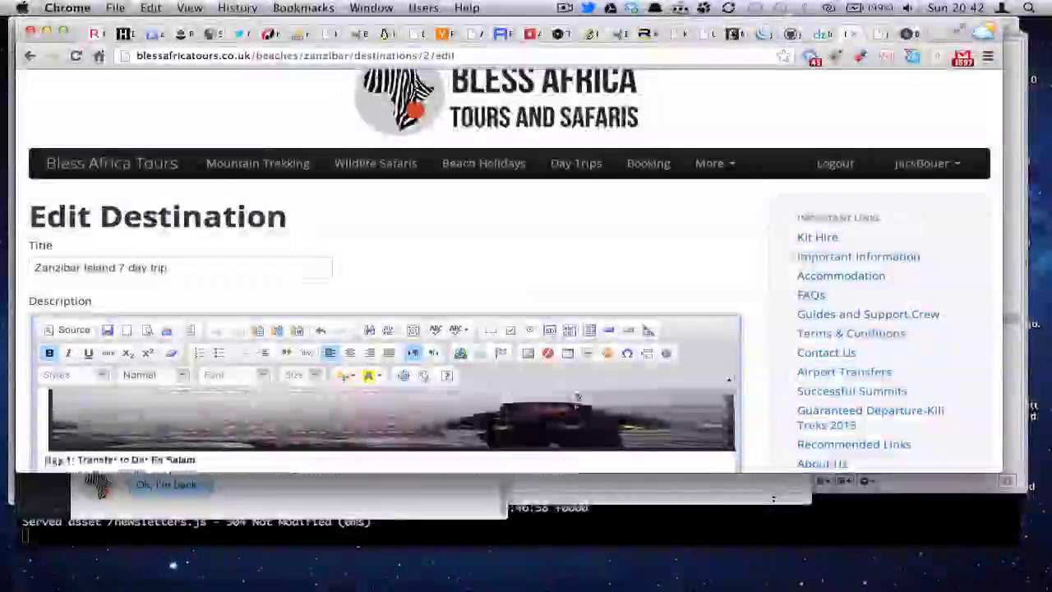
pyautogui.scroll(-2, 519, 407)
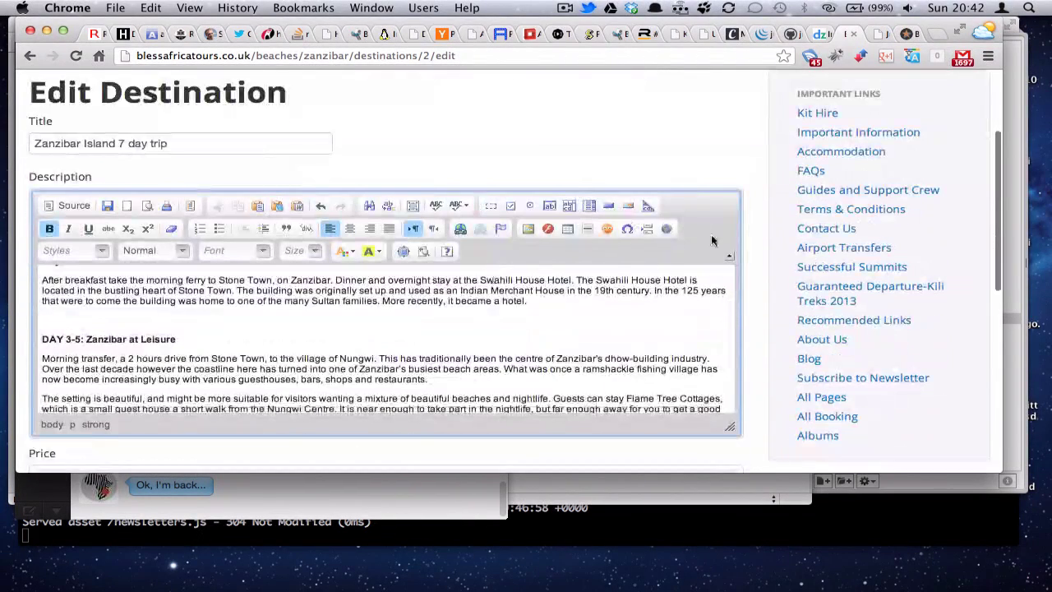
# Enlarge the Description editor so that more of the itinerary text is shown below the image.
pyautogui.scroll(5, 690, 329)
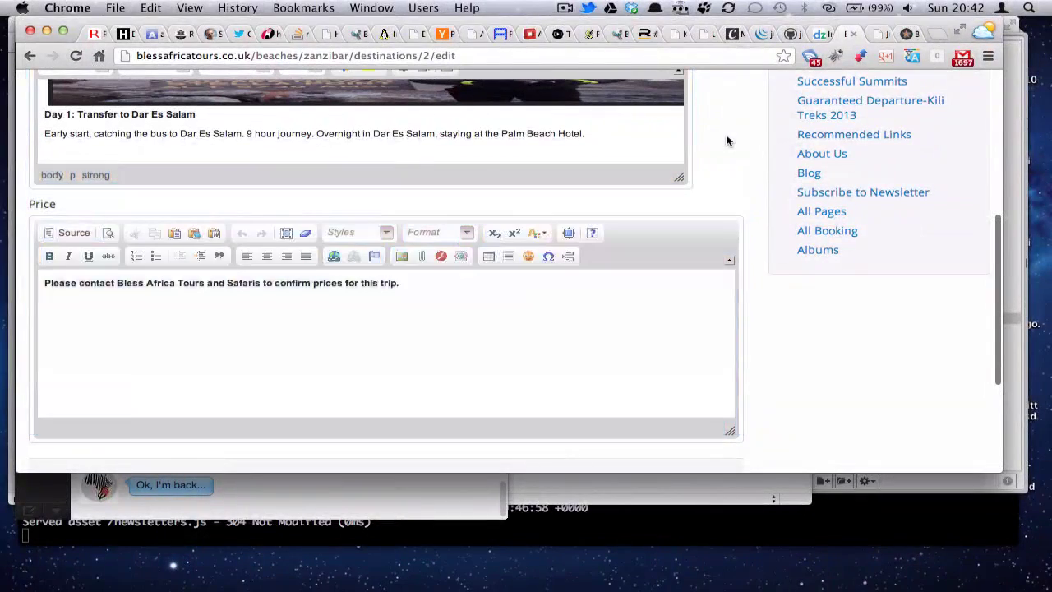
pyautogui.moveTo(681, 178); pyautogui.dragTo(732, 454)
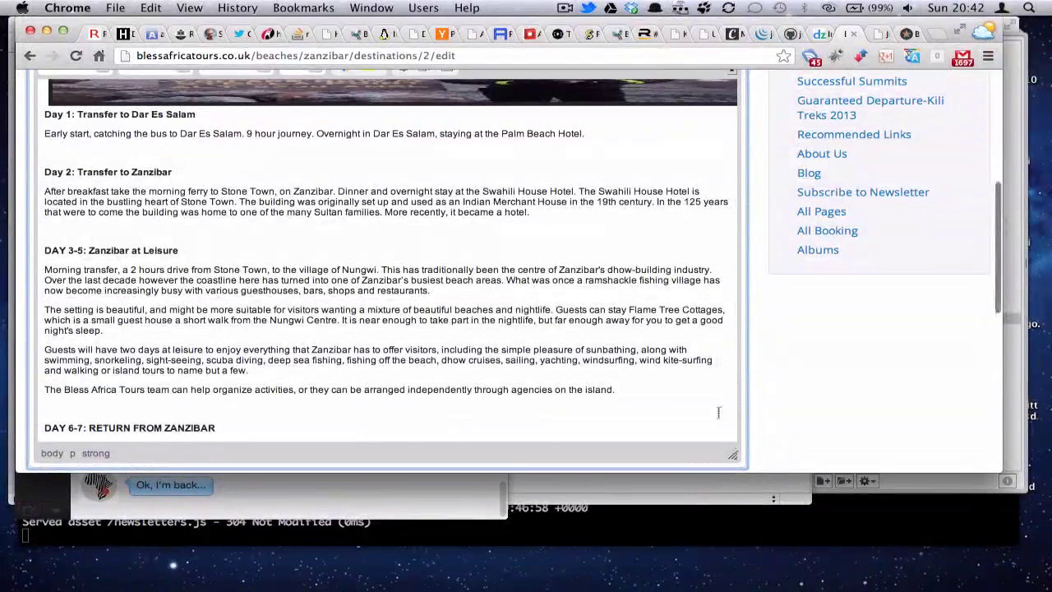
pyautogui.scroll(5, 695, 373)
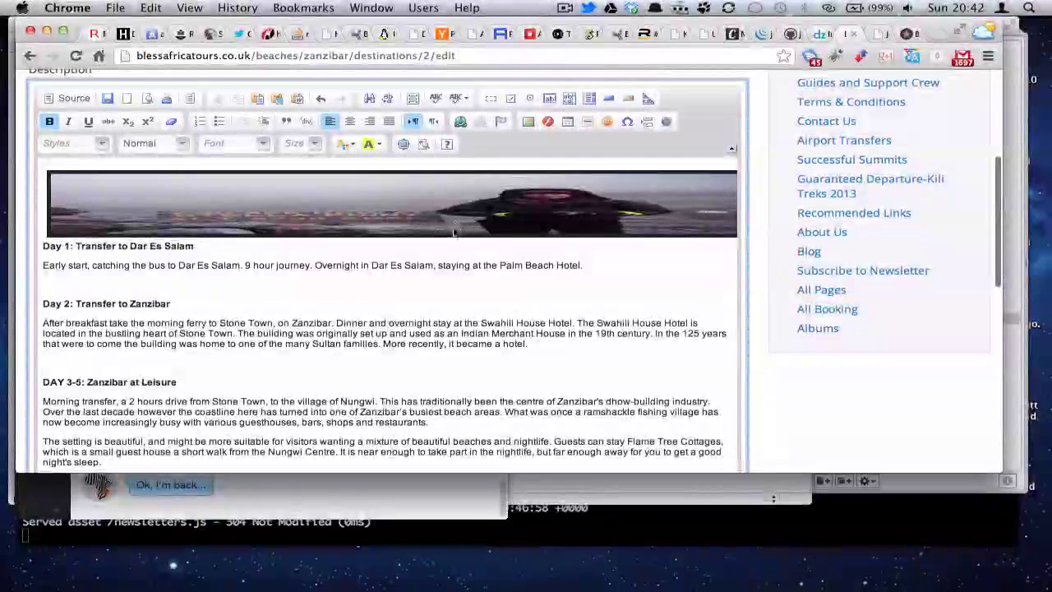
# Delete the stretched image above the Day 1 heading from the description.
pyautogui.click(443, 227)
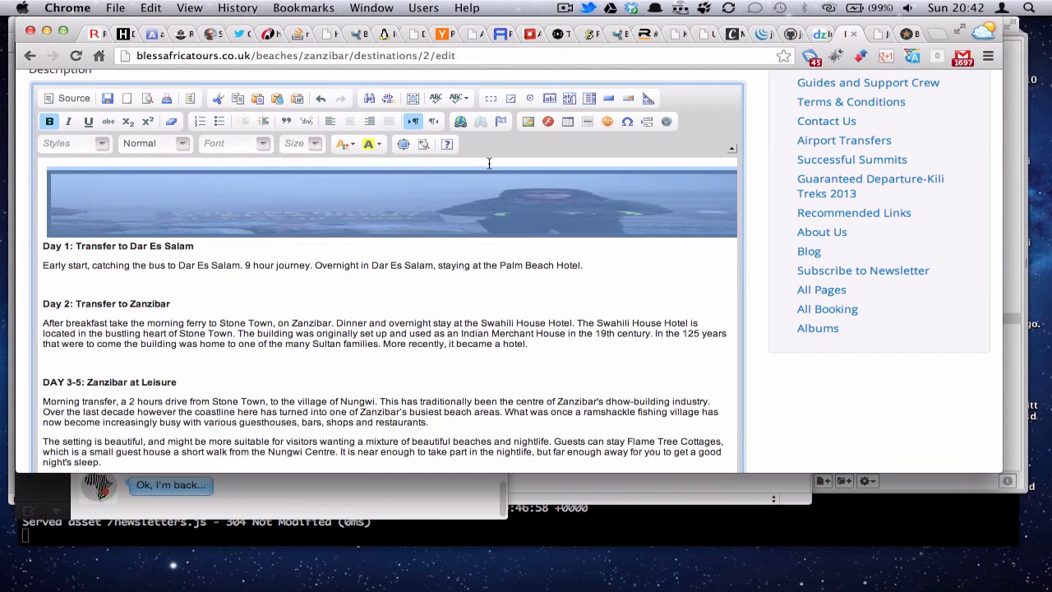
pyautogui.click(150, 7)
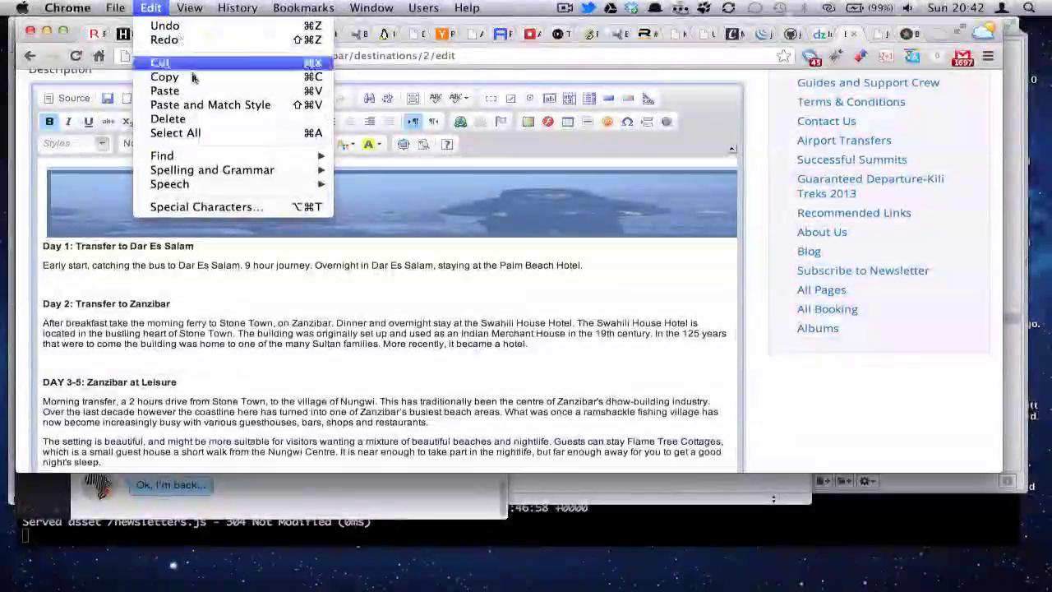
pyautogui.click(196, 123)
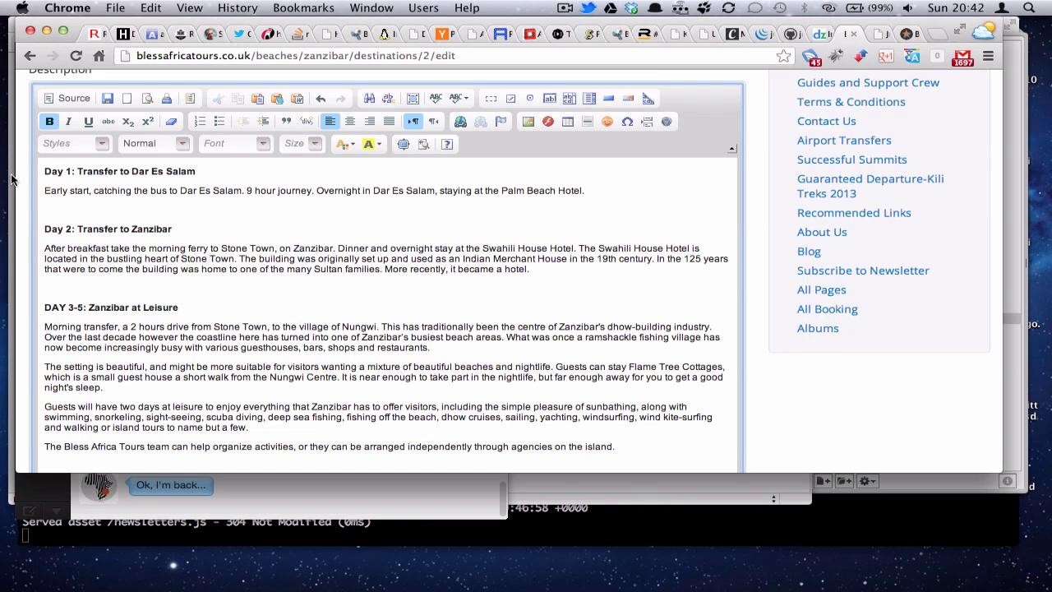
# Add an empty line above the Day 1 heading and start a new image there from the copied slider_image.jpg URL.
pyautogui.scroll(3, 20, 184)
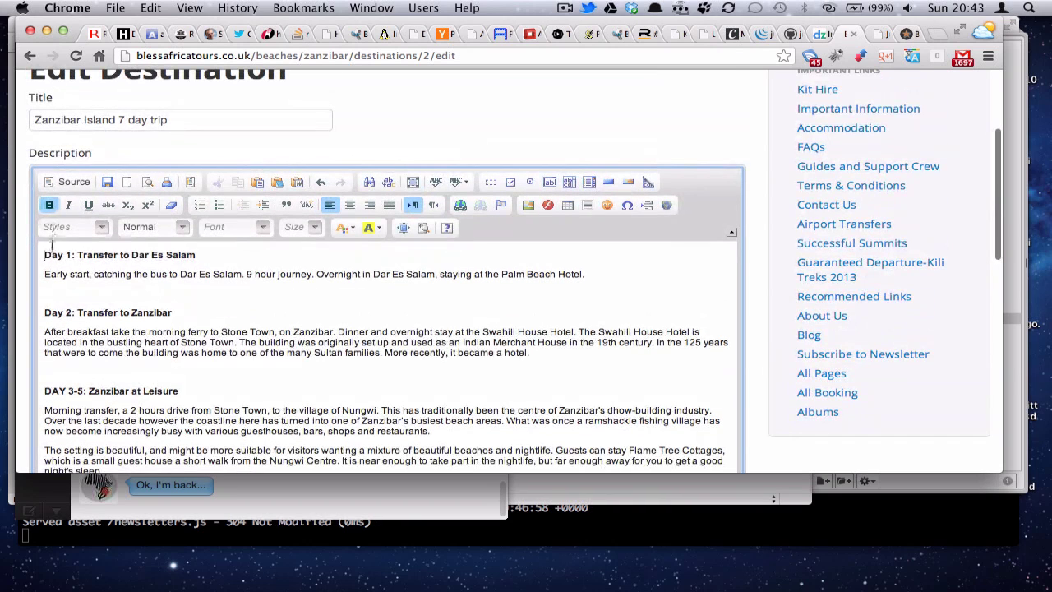
pyautogui.click(39, 255)
pyautogui.press('Return')
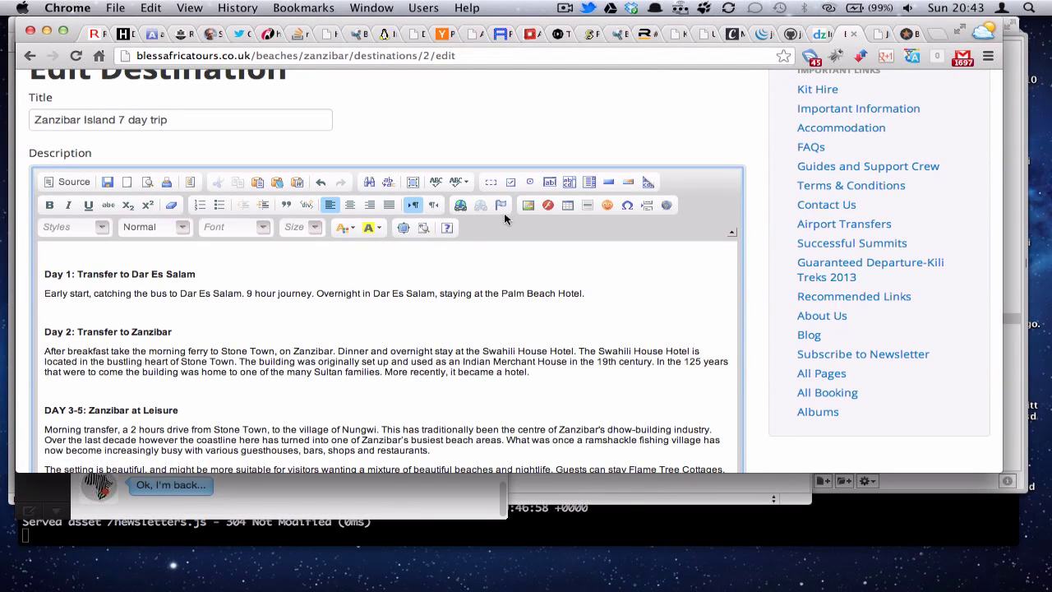
pyautogui.click(530, 210)
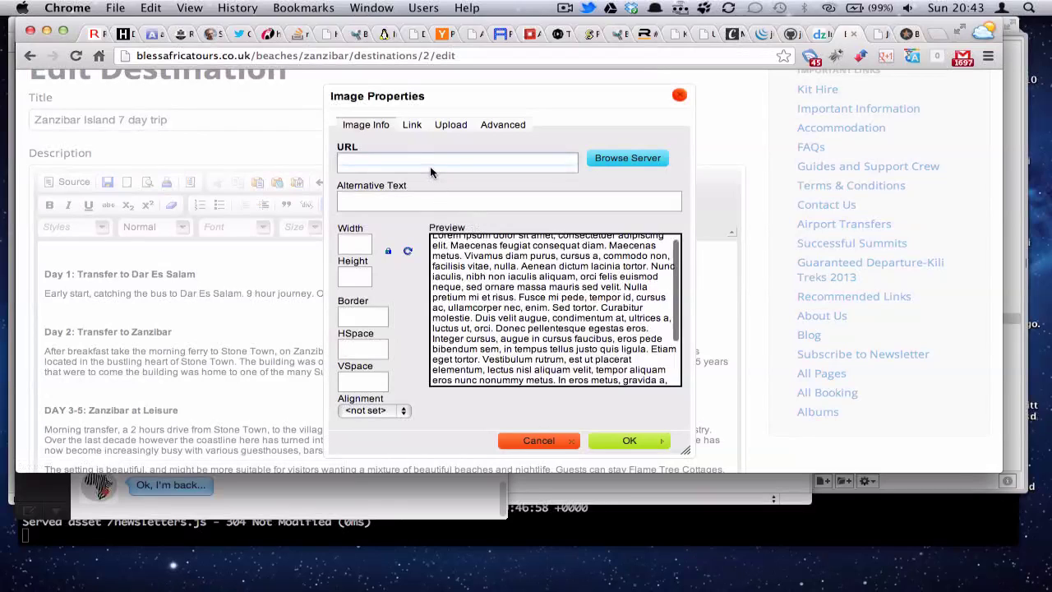
pyautogui.press('super+v')
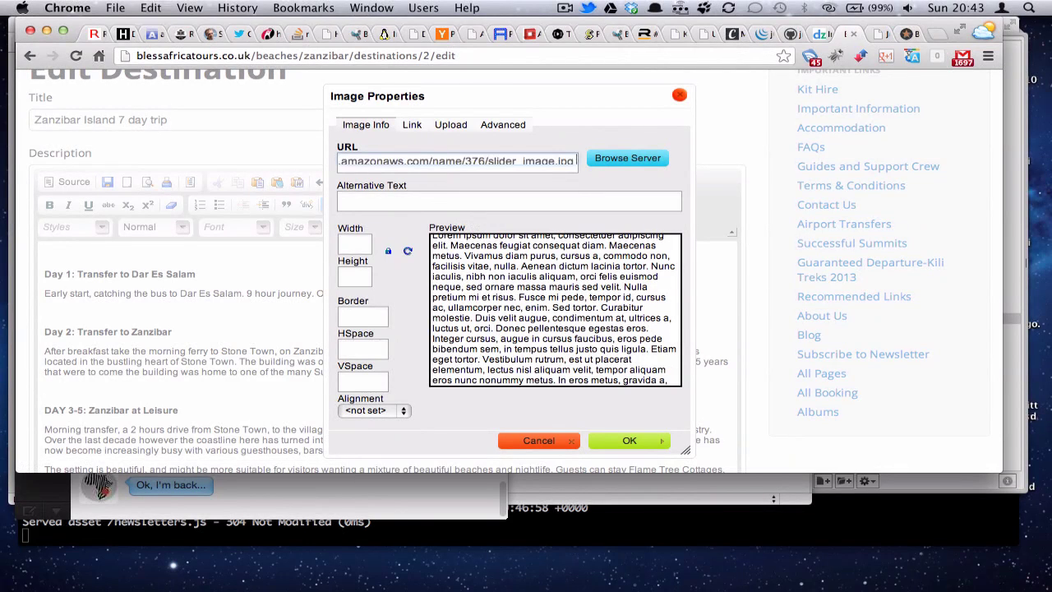
# Enter the person's first name followed by "at the Uhuru Summit" as the image's alternative text and look over the preview.
pyautogui.click(409, 199)
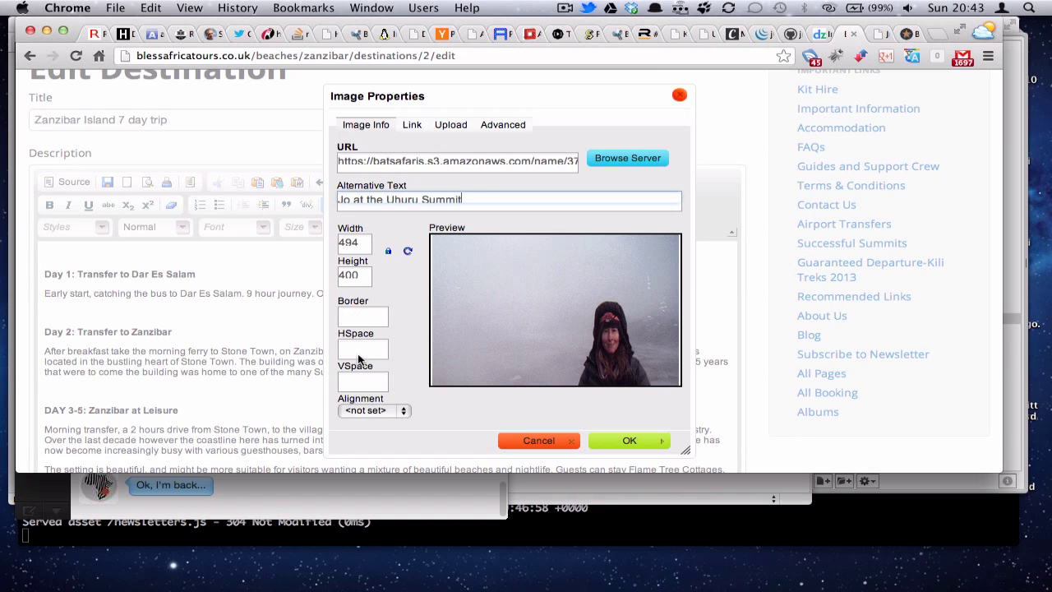
pyautogui.scroll(-5, 504, 310)
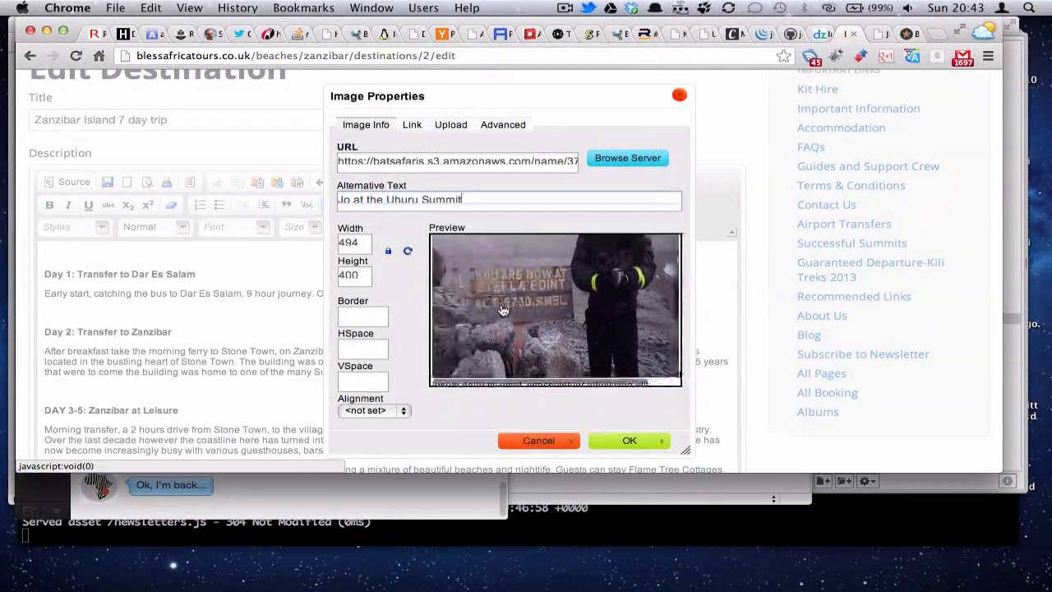
pyautogui.scroll(-2, 503, 310)
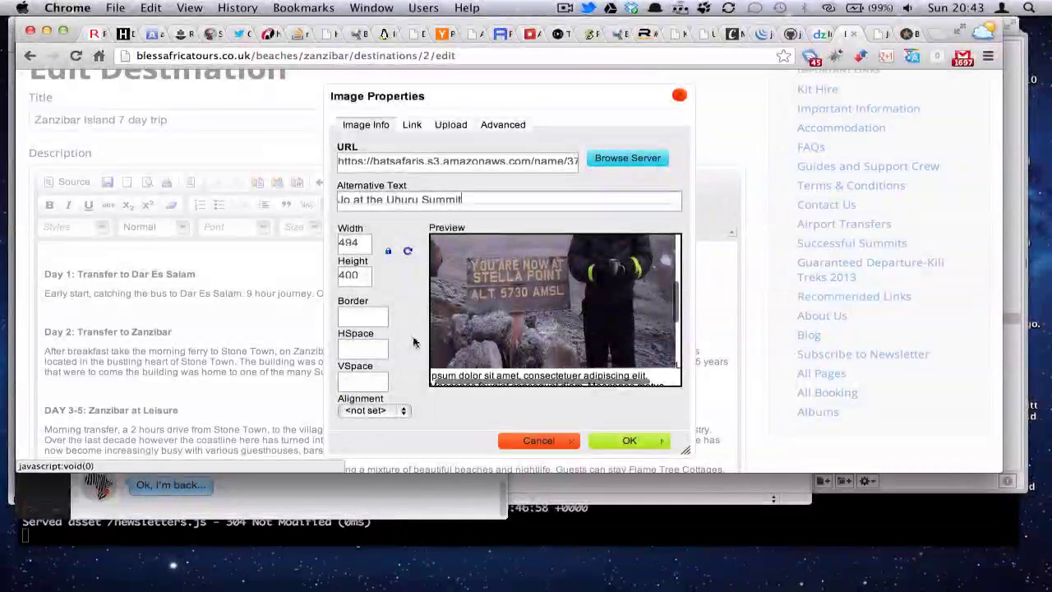
# Align the image to the left and check the sample text around it in the preview.
pyautogui.click(371, 409)
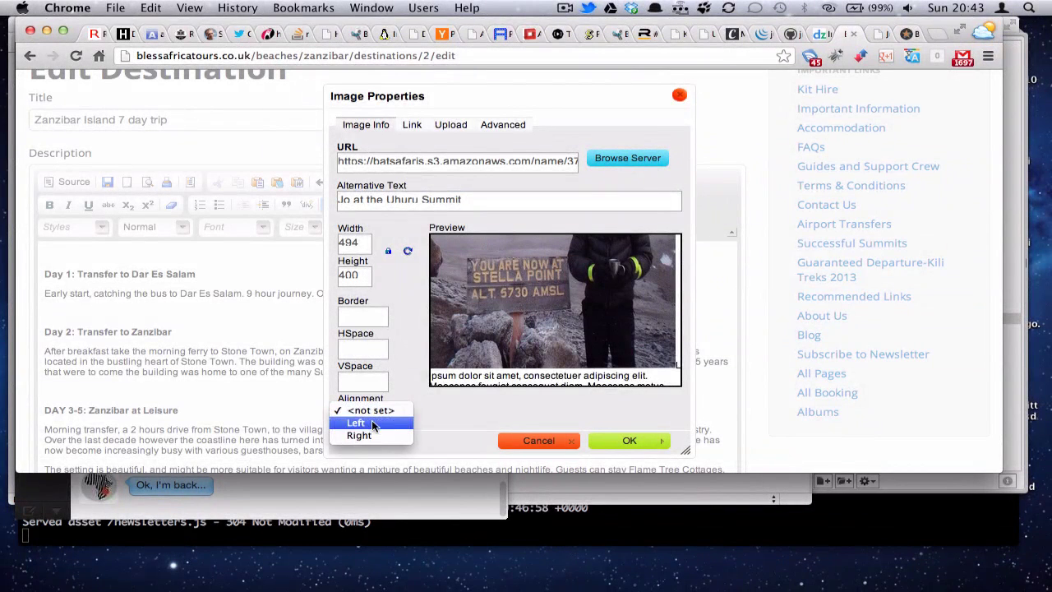
pyautogui.click(368, 422)
pyautogui.scroll(-4, 547, 347)
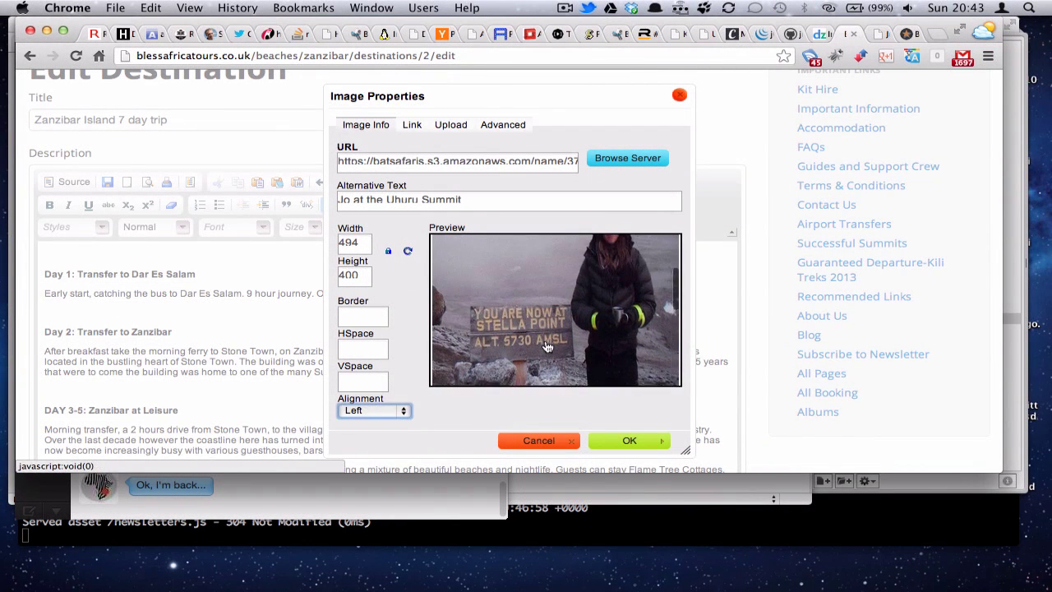
pyautogui.scroll(5, 547, 347)
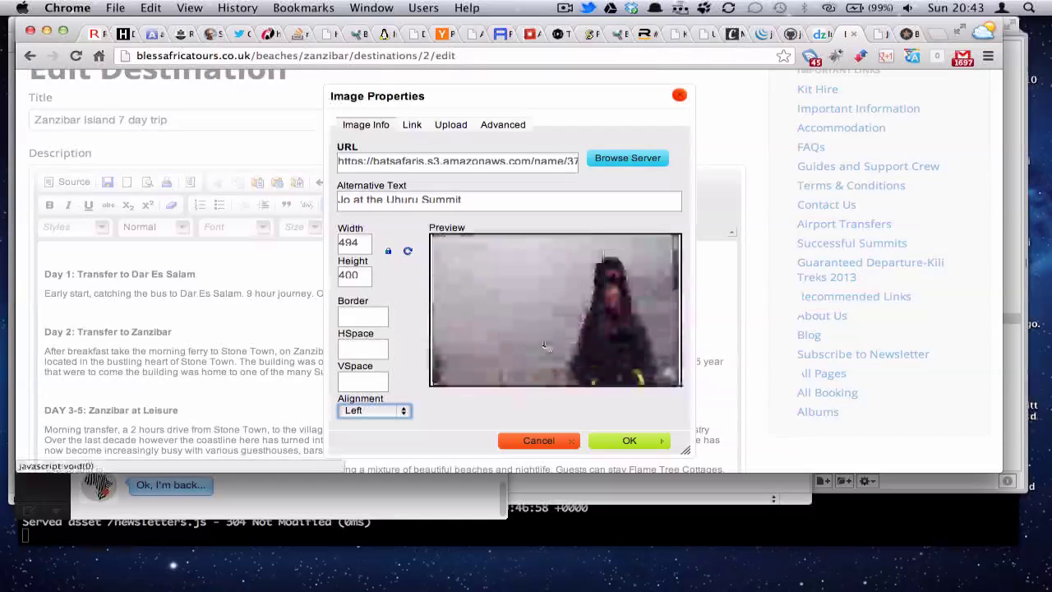
pyautogui.scroll(-5, 547, 346)
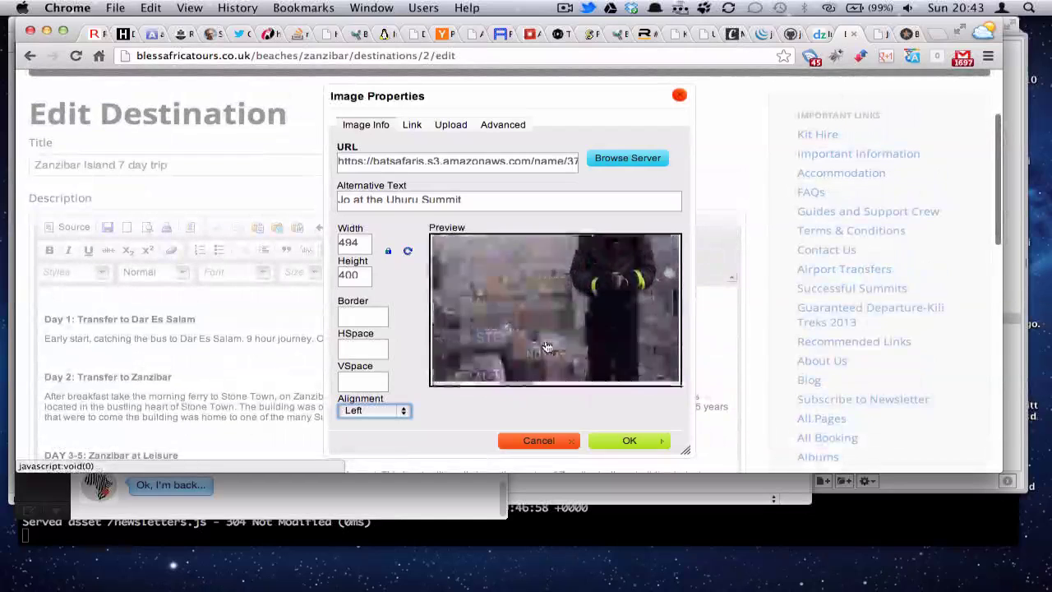
# Give the image a VSpace of 5 and an HSpace of 10.
pyautogui.click(375, 382)
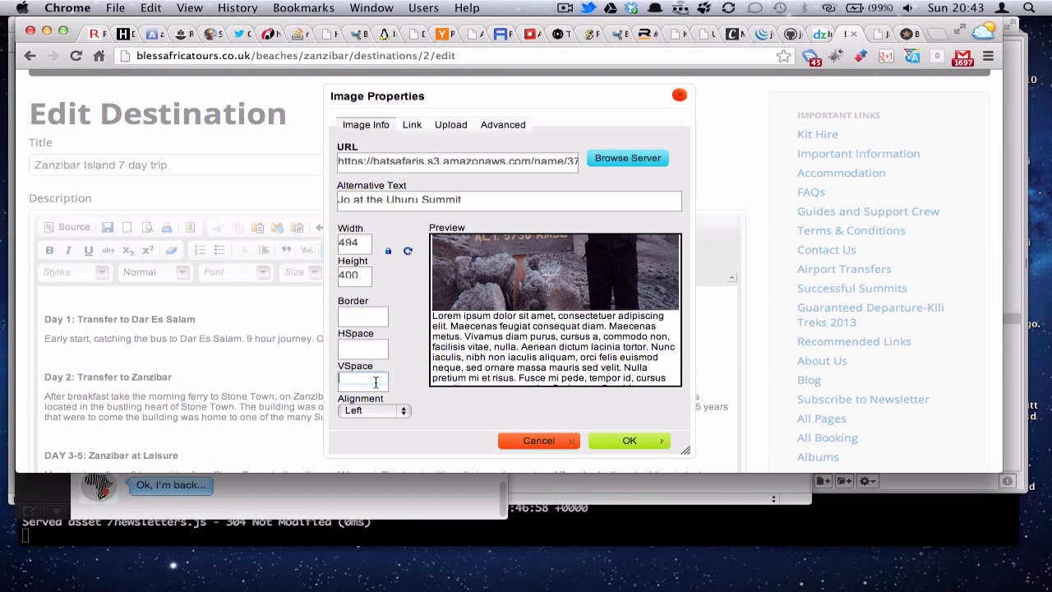
pyautogui.write('5')
pyautogui.scroll(5, 490, 357)
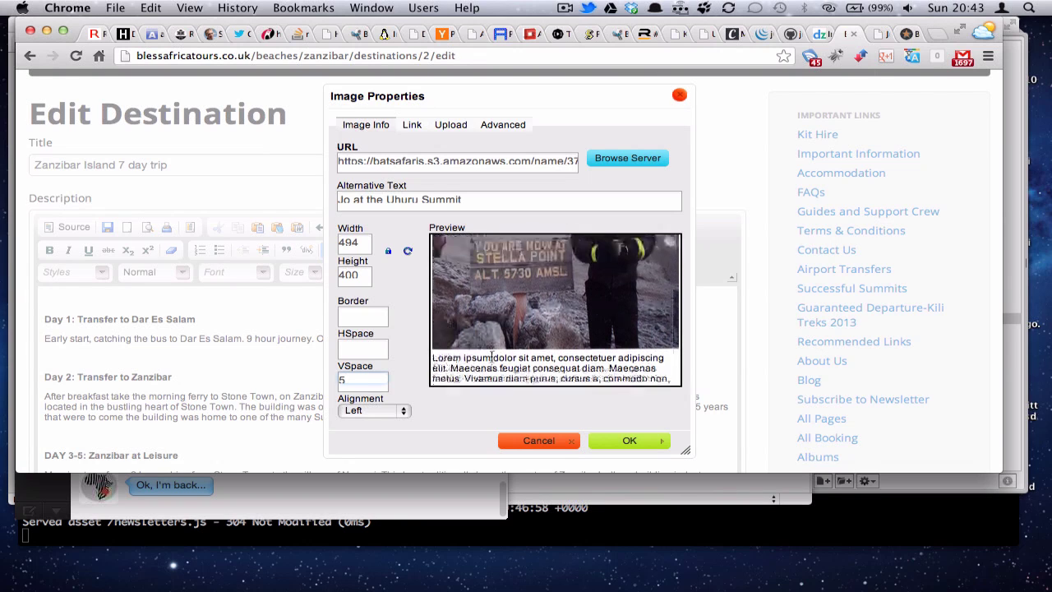
pyautogui.scroll(3, 493, 362)
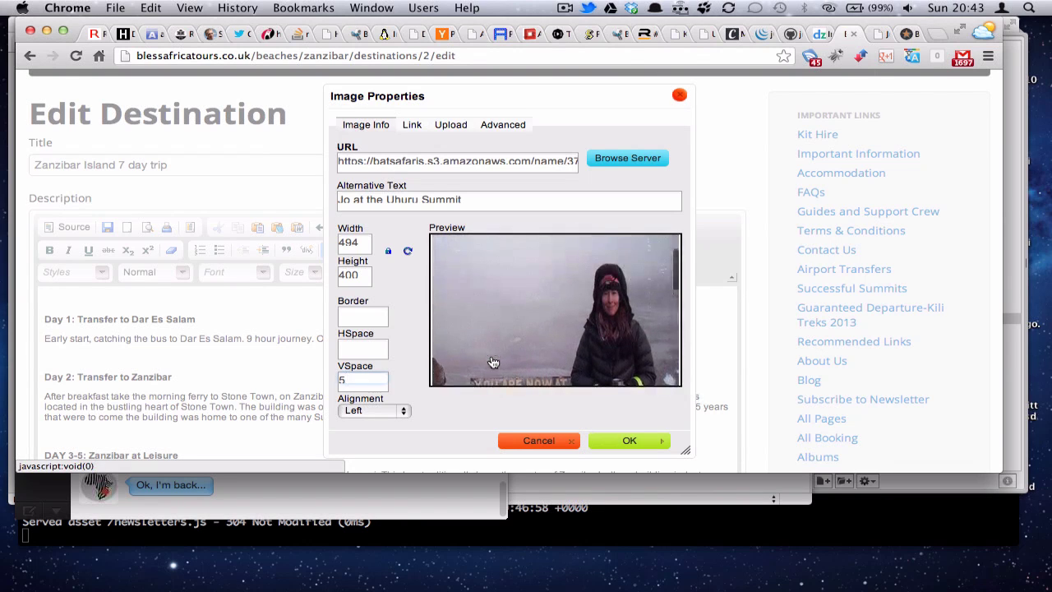
pyautogui.scroll(-5, 493, 363)
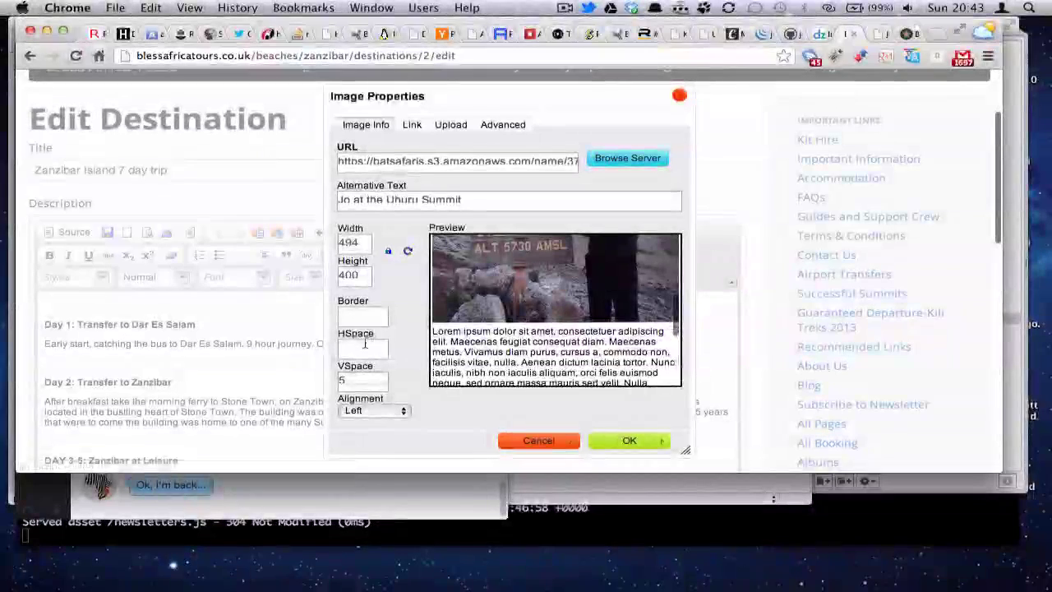
pyautogui.click(358, 346)
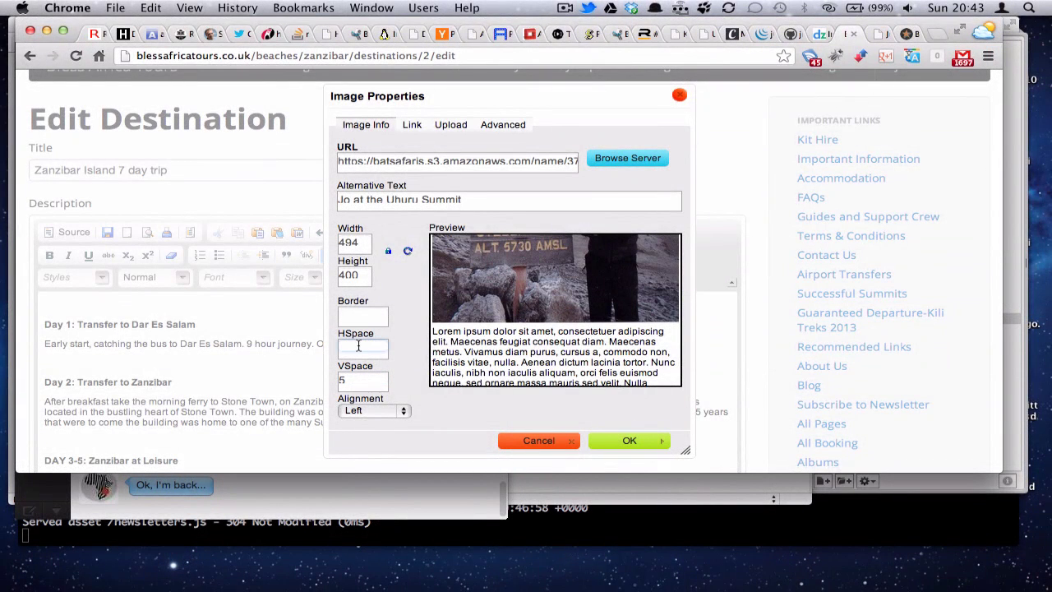
pyautogui.write('10')
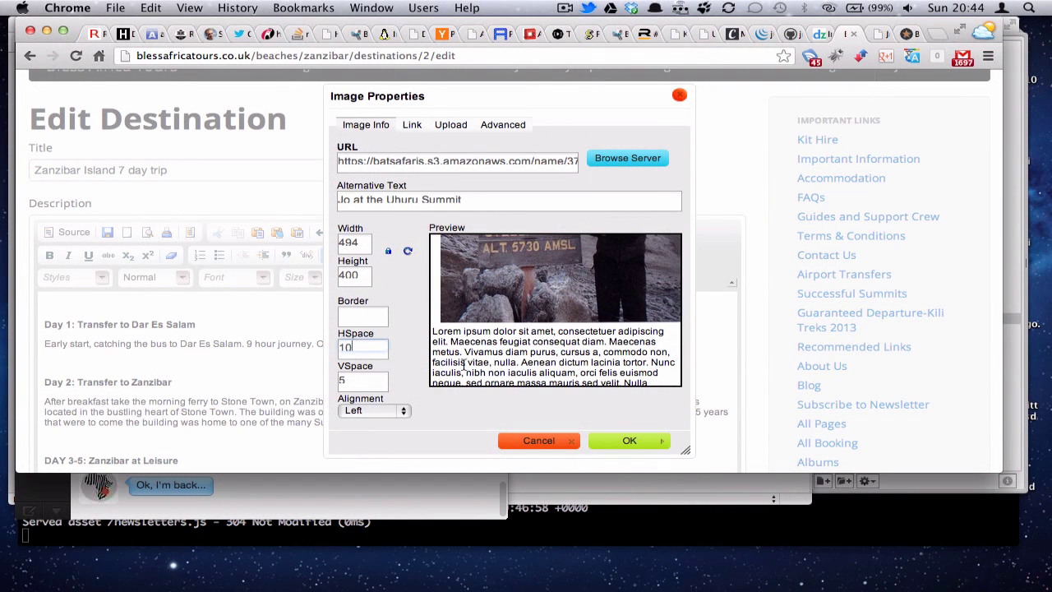
# Change the image's HSpace to 5 and its VSpace to 15, checking the spacing in the preview.
pyautogui.scroll(3, 465, 362)
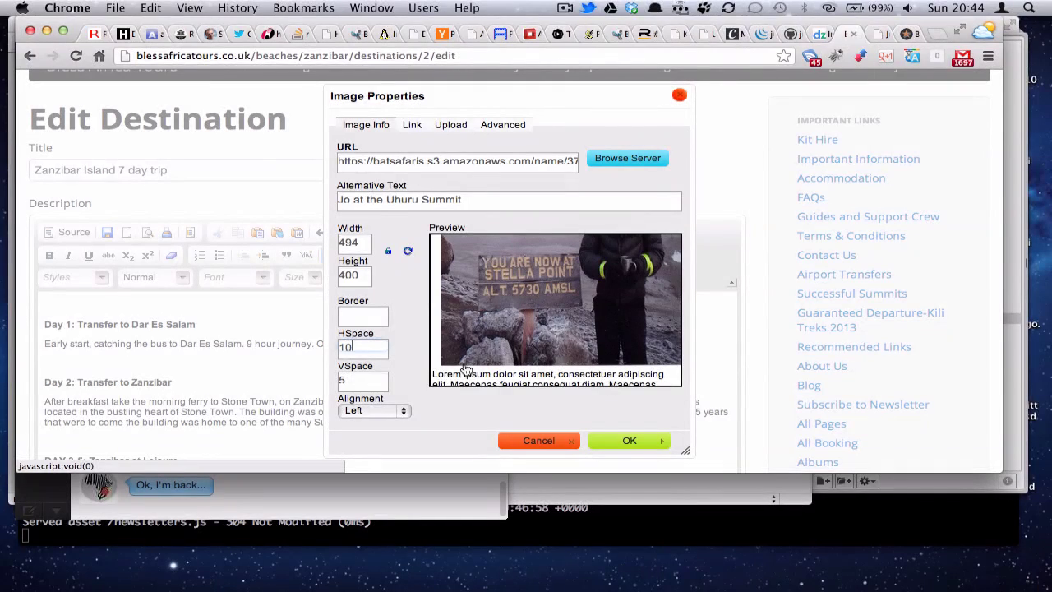
pyautogui.press('BackSpace')
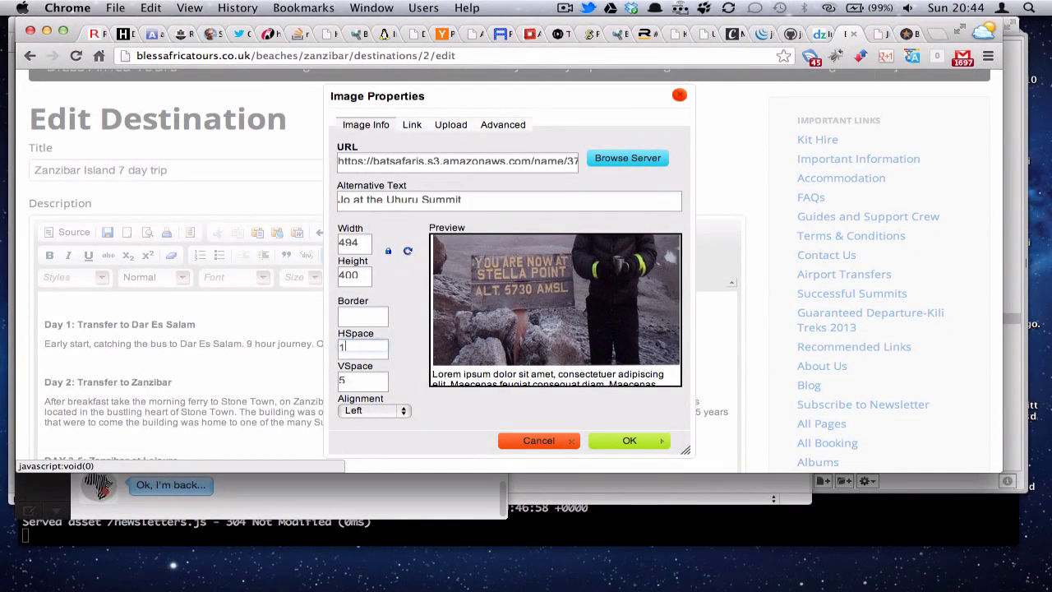
pyautogui.write('5')
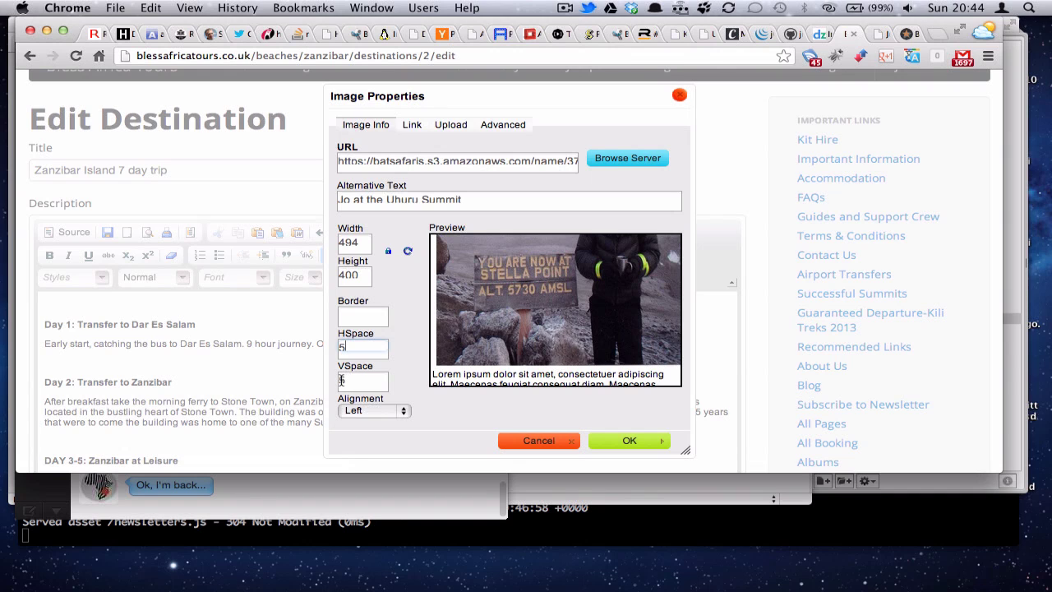
pyautogui.write('15')
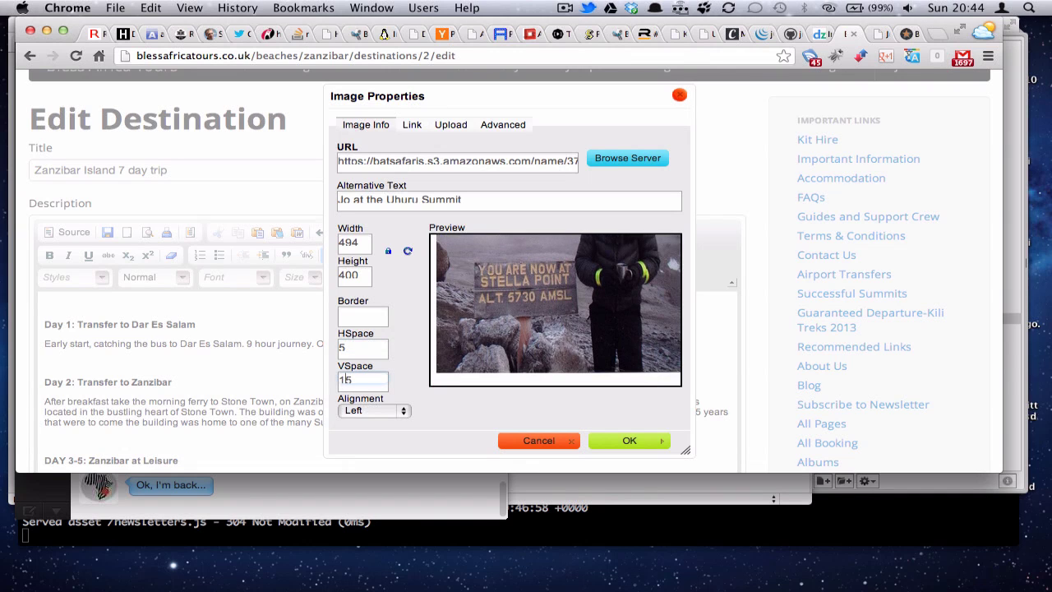
pyautogui.scroll(-3, 461, 374)
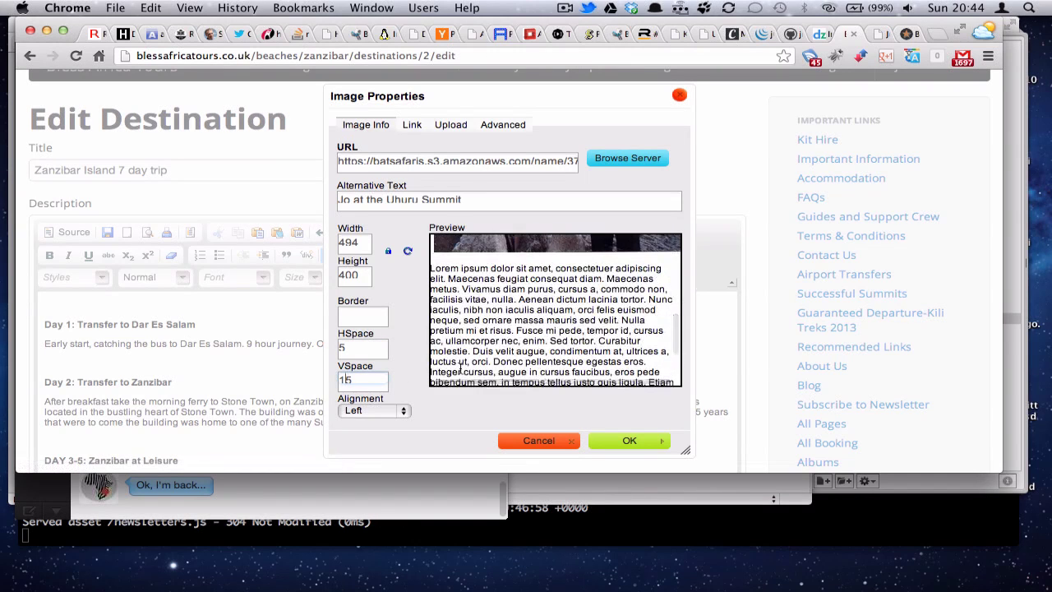
# Insert the left-aligned image into the Zanzibar description and look at how the itinerary text wraps around it.
pyautogui.click(625, 444)
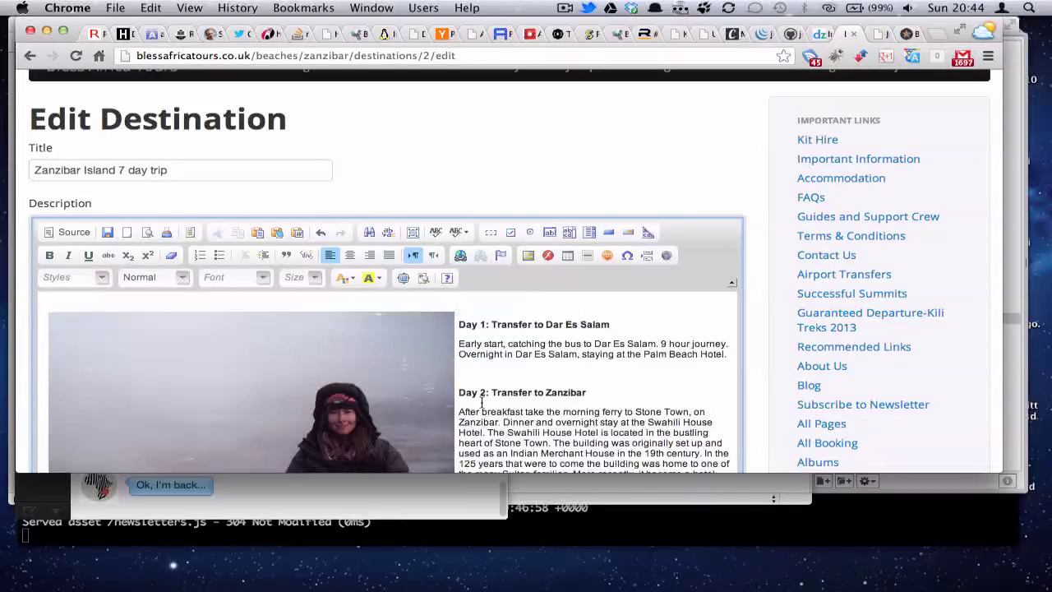
pyautogui.scroll(-3, 617, 443)
pyautogui.scroll(-4, 386, 328)
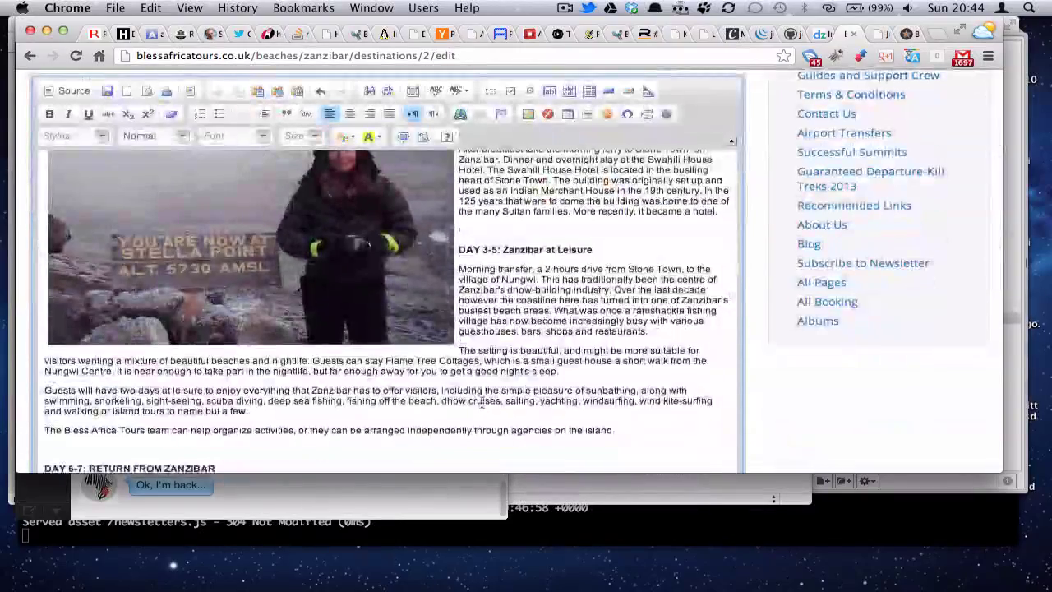
pyautogui.scroll(3, 483, 401)
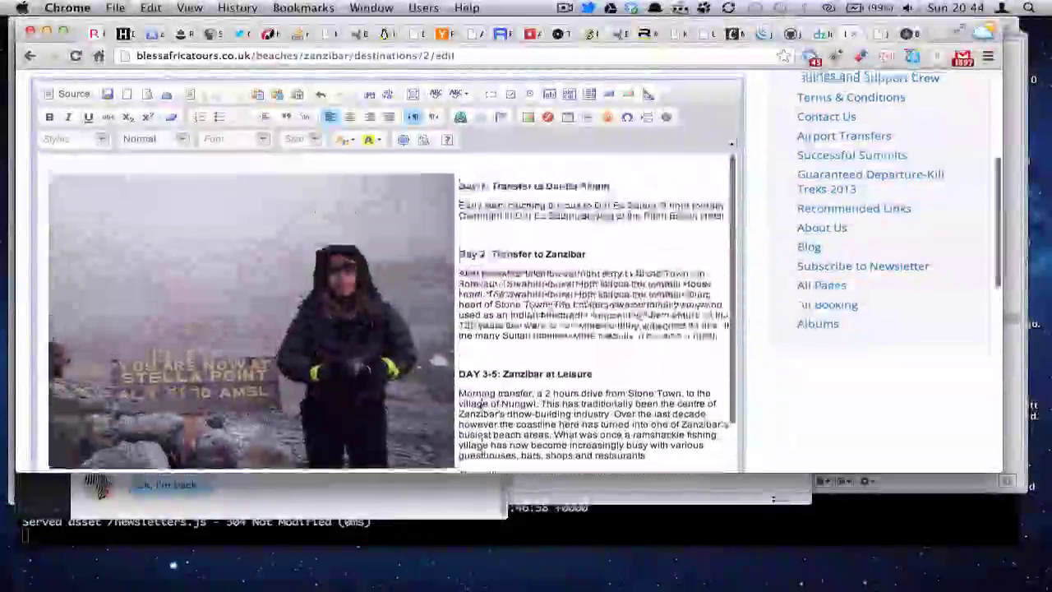
pyautogui.scroll(-8, 483, 401)
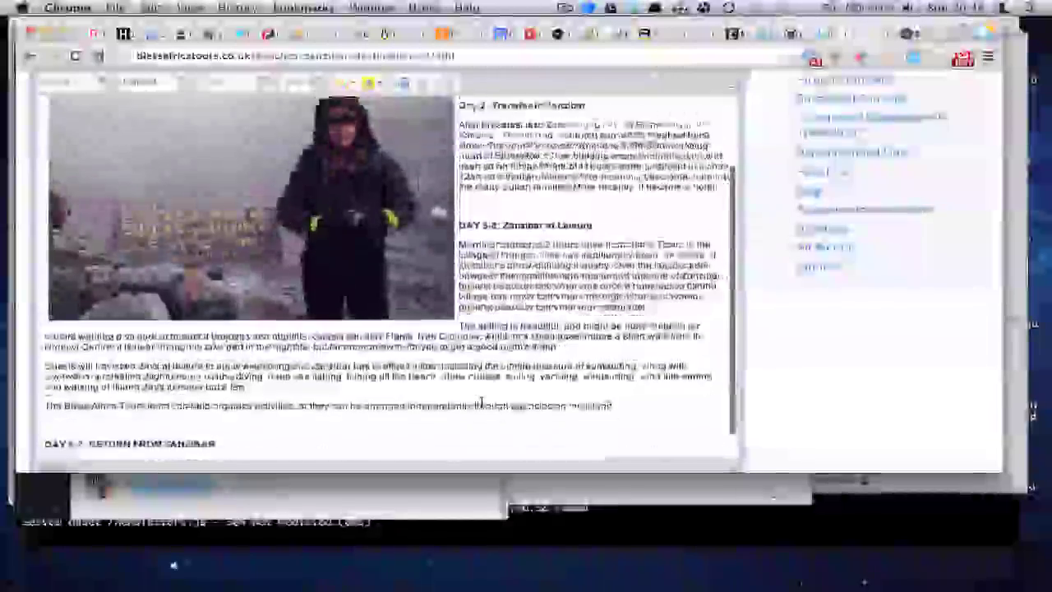
pyautogui.scroll(6, 481, 401)
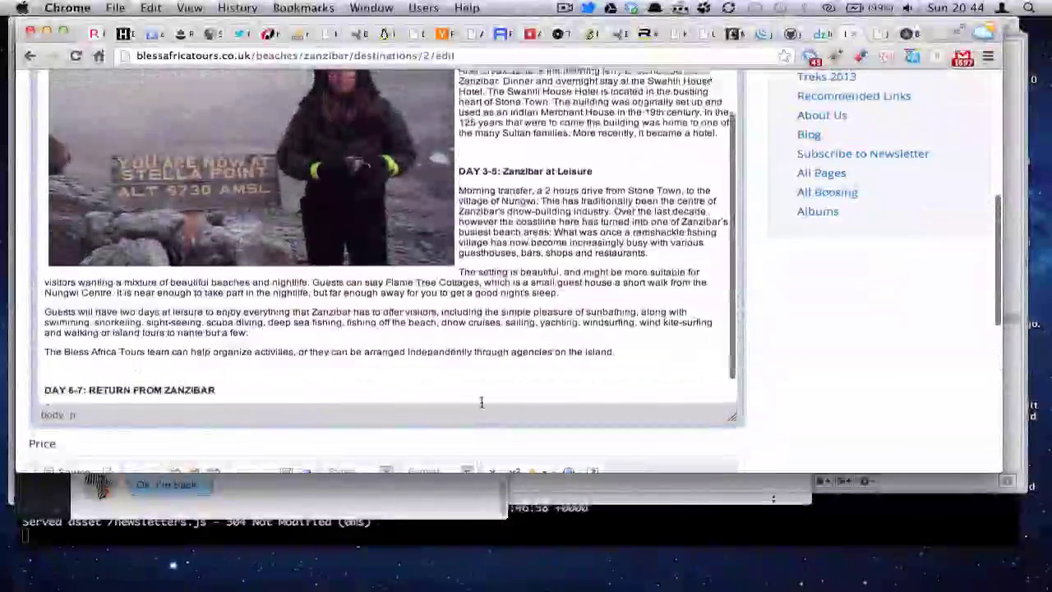
pyautogui.scroll(3, 481, 401)
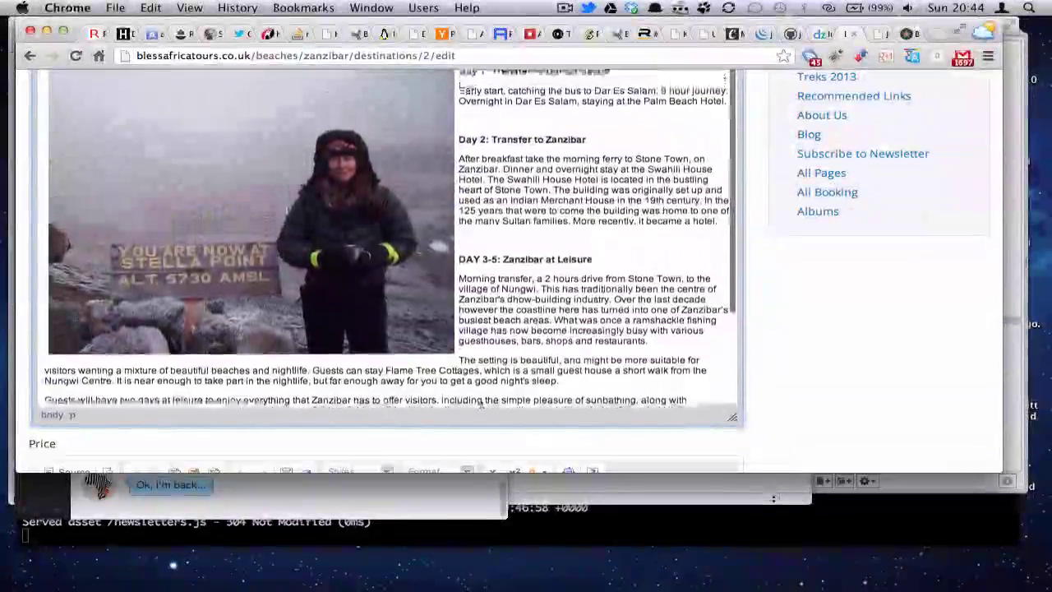
pyautogui.scroll(2, 505, 350)
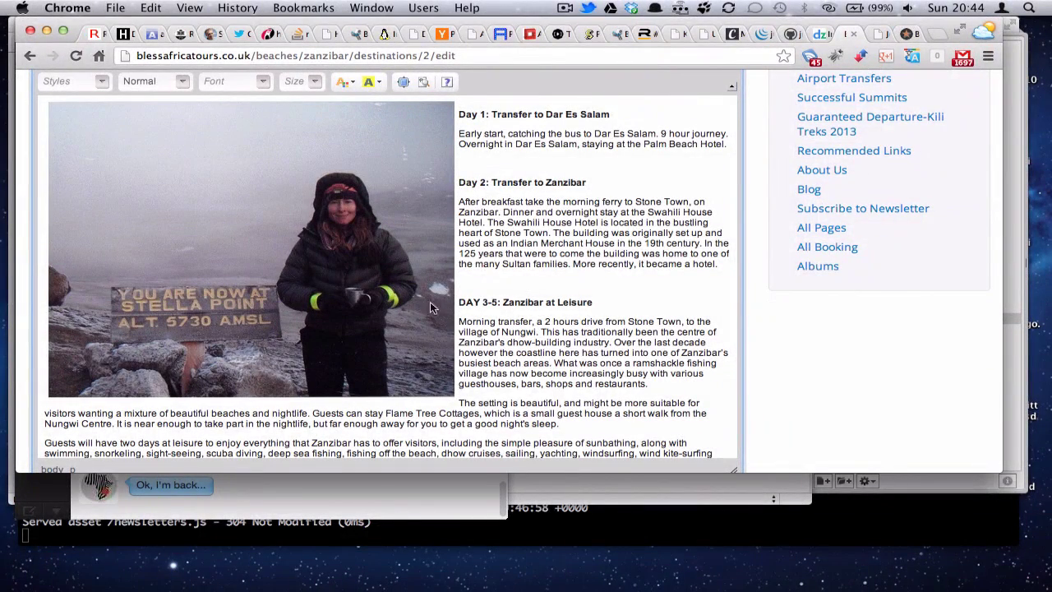
# In the Description's HTML source, change the opening paragraph tag before the image to a div tag.
pyautogui.click(387, 275)
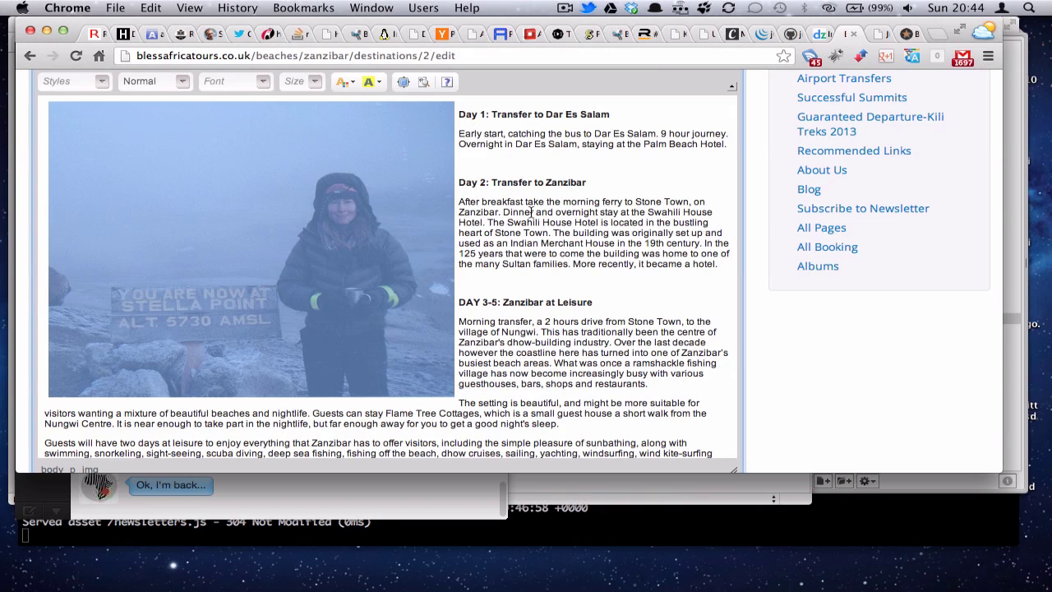
pyautogui.scroll(3, 531, 212)
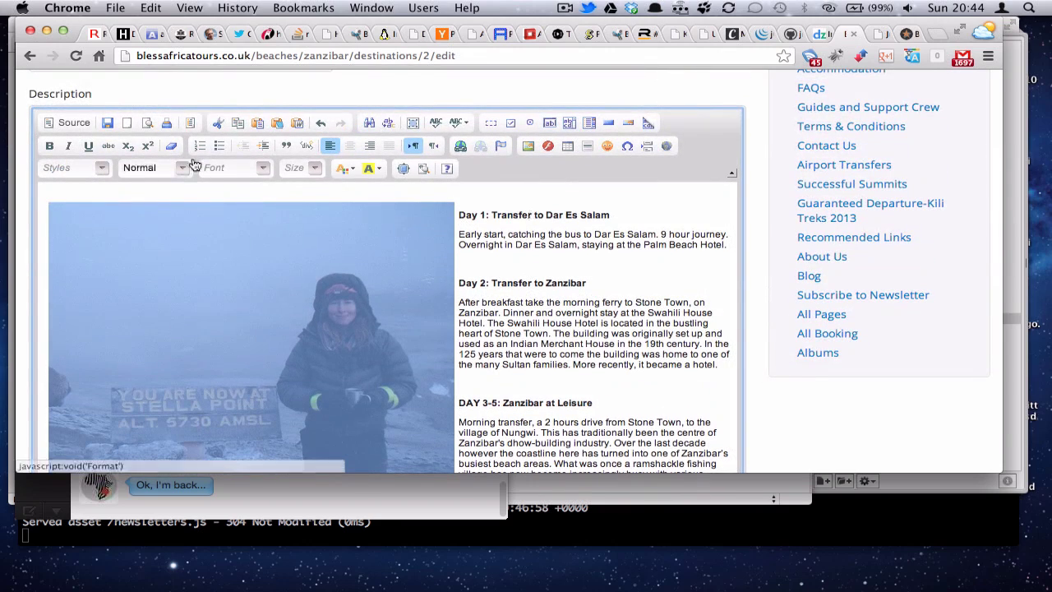
pyautogui.click(79, 123)
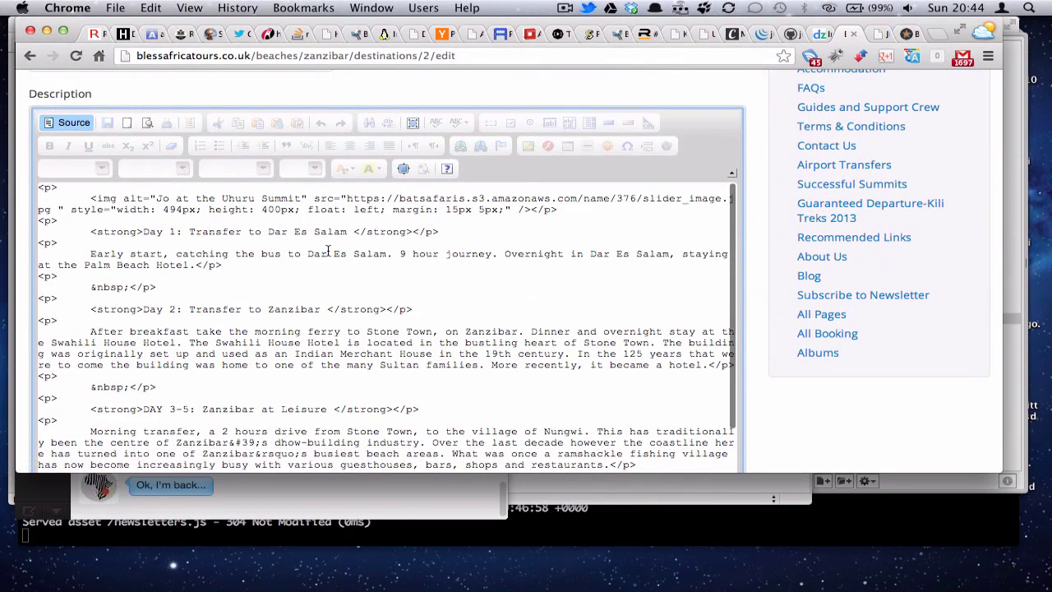
pyautogui.scroll(3, 327, 255)
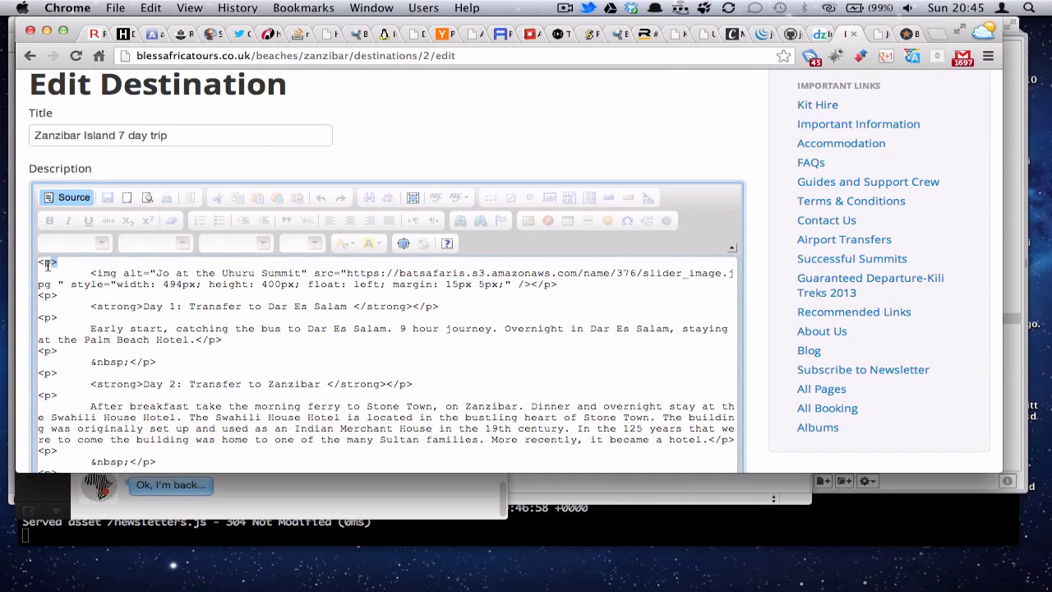
pyautogui.moveTo(58, 262)
pyautogui.mouseDown()
pyautogui.moveTo(44, 263)
pyautogui.moveTo(53, 261)
pyautogui.mouseUp()
pyautogui.press('BackSpace')
pyautogui.write('dii')
pyautogui.press('BackSpace')
pyautogui.press('BackSpace')
# Change the closing paragraph tag after the image to div, and return to the formatted view to check the text wrapping.
pyautogui.click(552, 283)
pyautogui.press('BackSpace')
pyautogui.write('div')
pyautogui.click(72, 198)
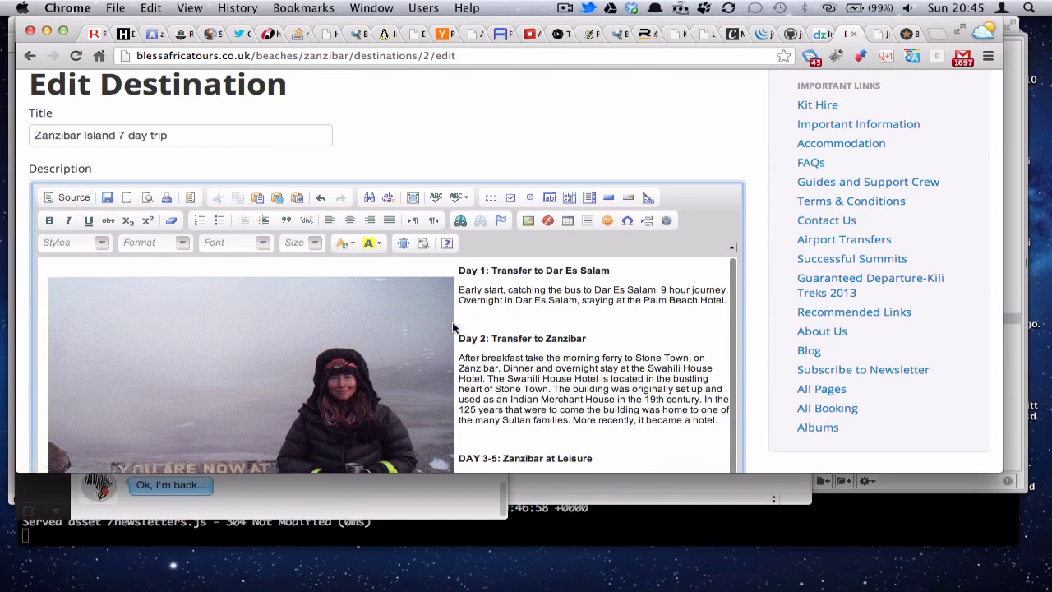
pyautogui.scroll(-5, 475, 330)
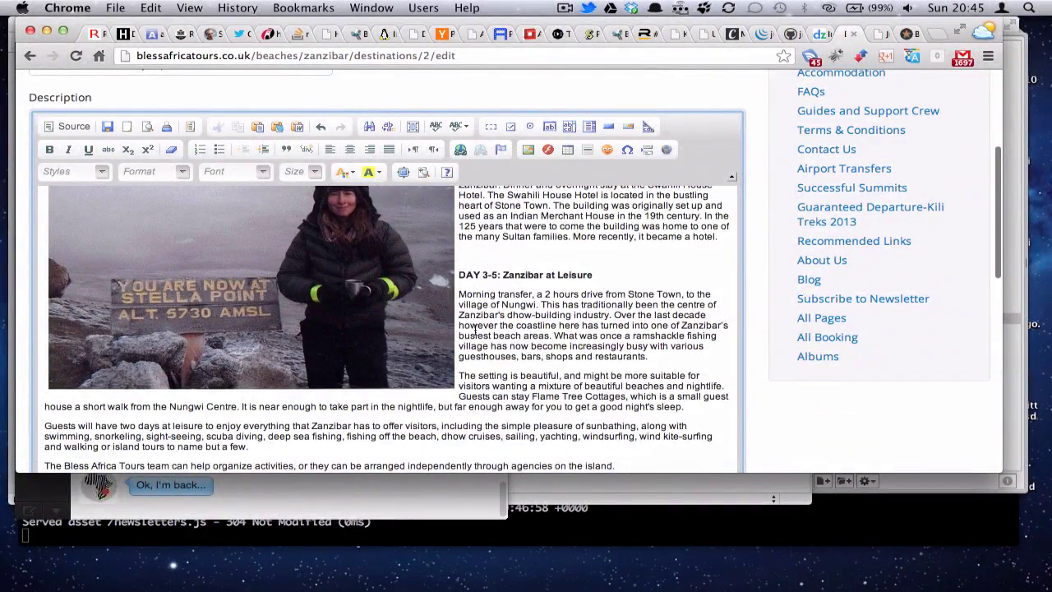
# In the Description's HTML source, set the image's float style to centre and check the placement in the formatted view.
pyautogui.scroll(3, 475, 330)
pyautogui.scroll(-3, 475, 330)
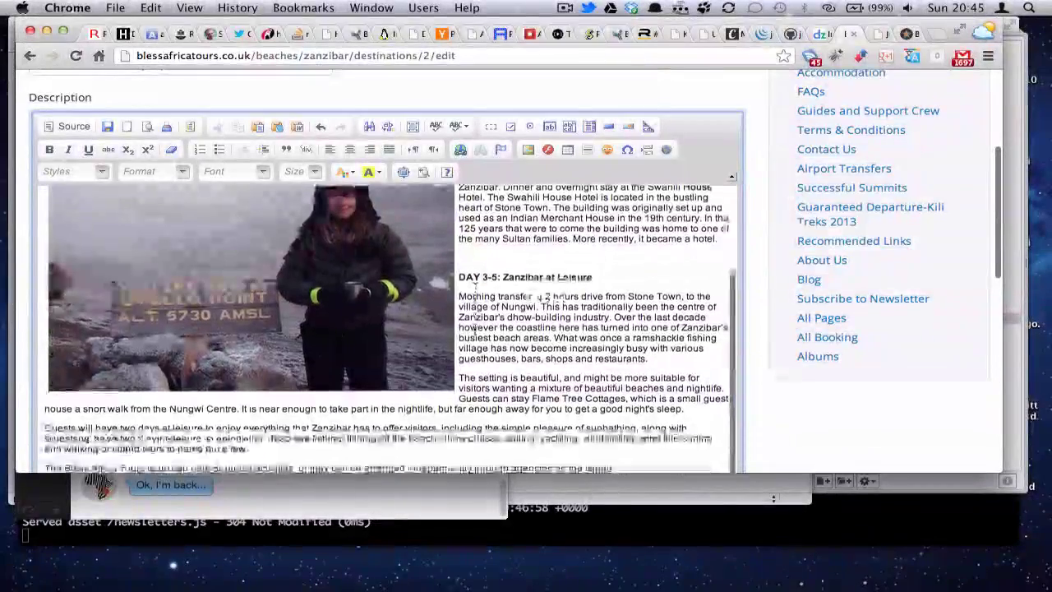
pyautogui.click(408, 271)
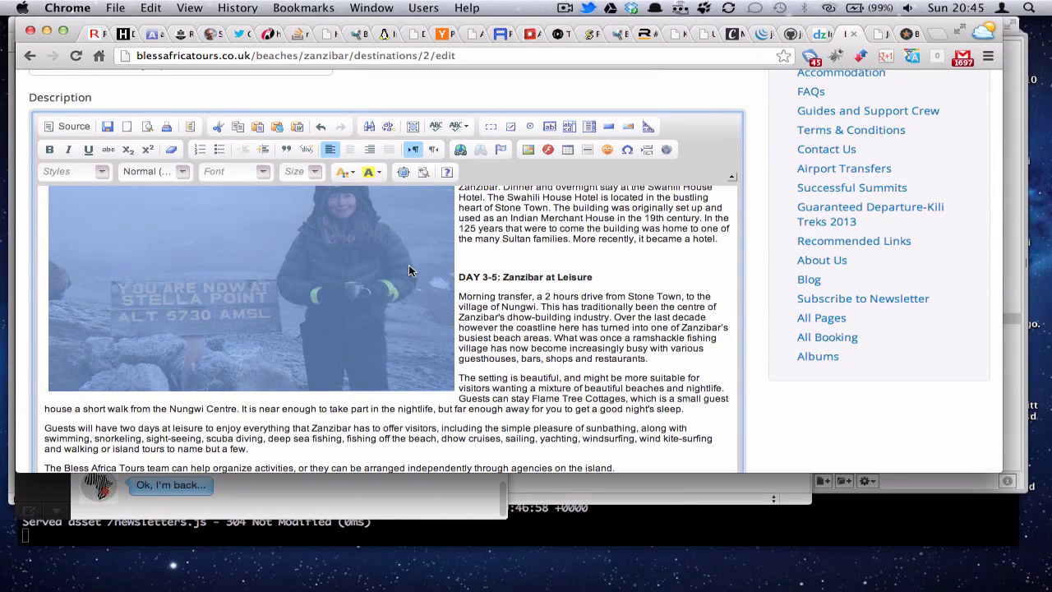
pyautogui.click(73, 128)
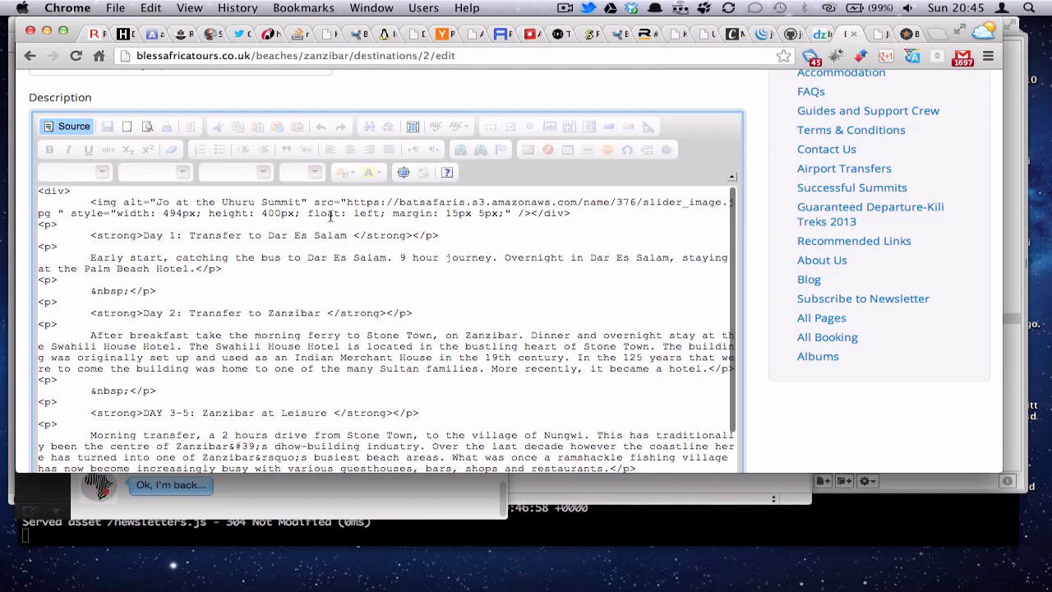
pyautogui.doubleClick(369, 215)
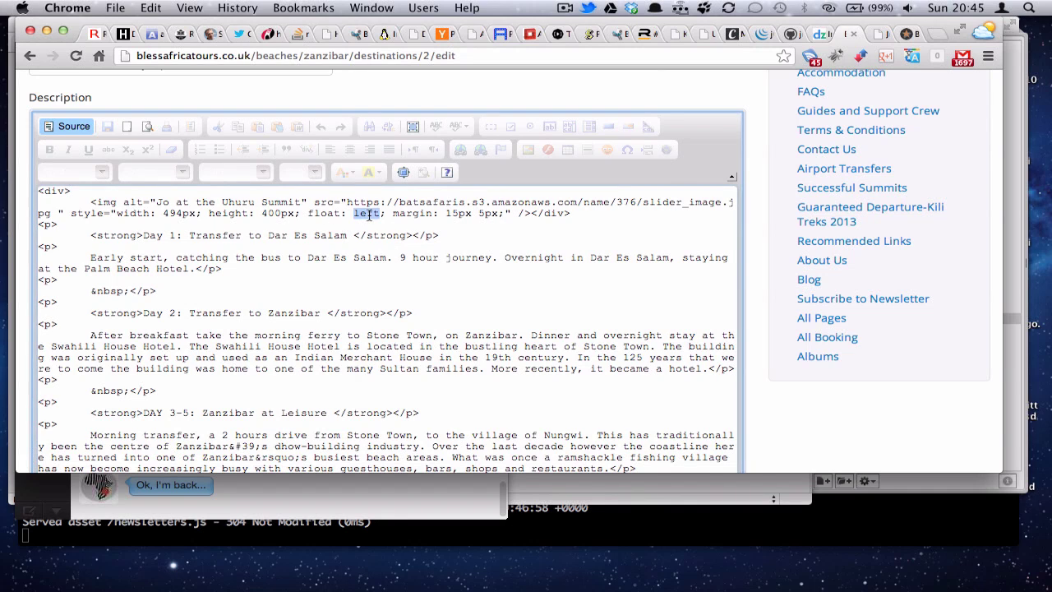
pyautogui.write('cen')
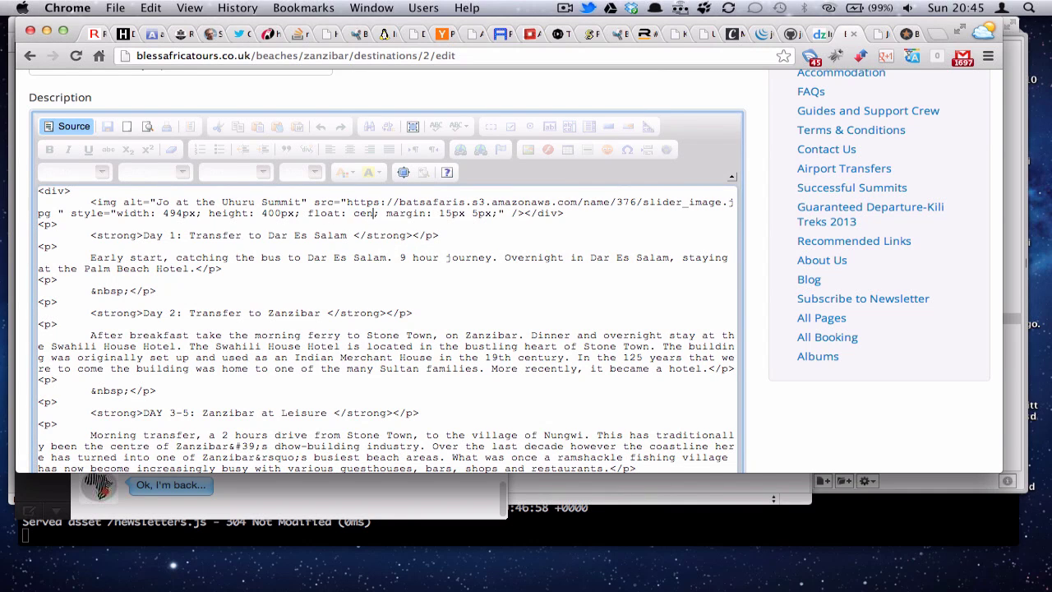
pyautogui.write('tre')
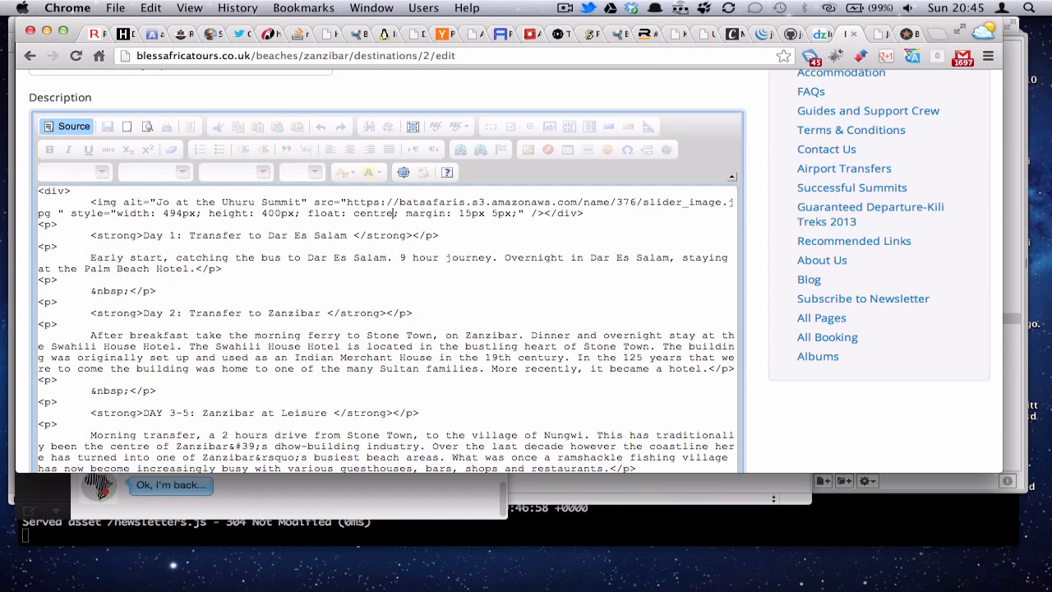
pyautogui.click(75, 127)
pyautogui.scroll(-3, 368, 283)
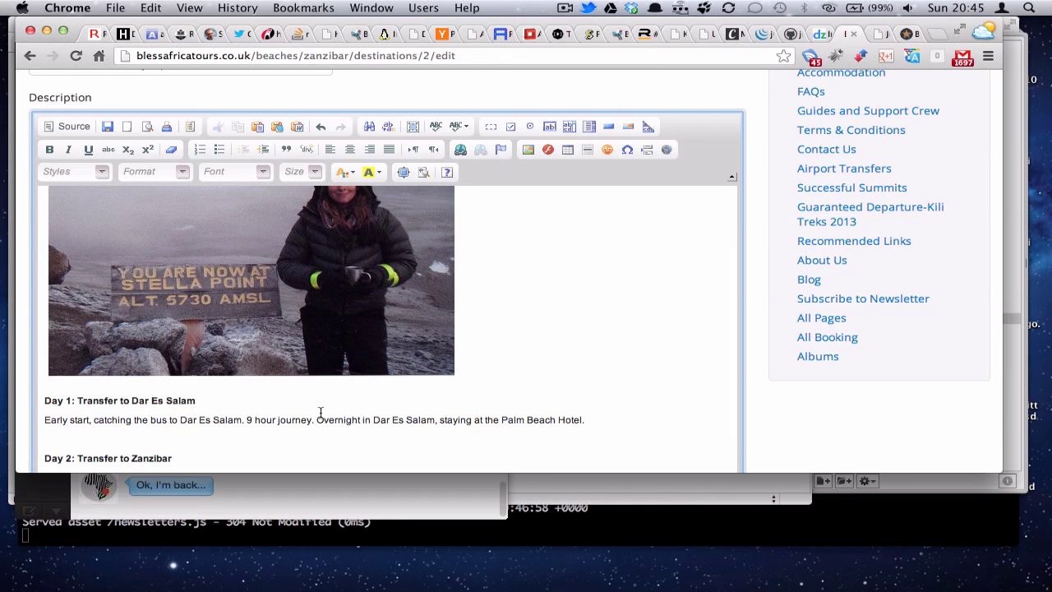
pyautogui.scroll(2, 548, 408)
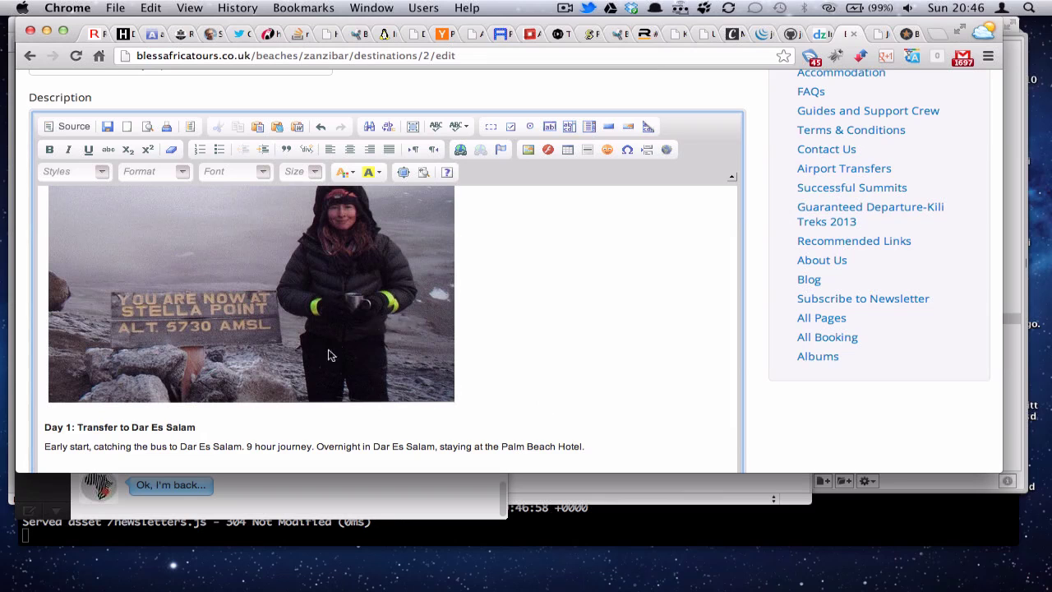
# Reopen the Description's HTML source and set the image's width style to 100%.
pyautogui.click(70, 126)
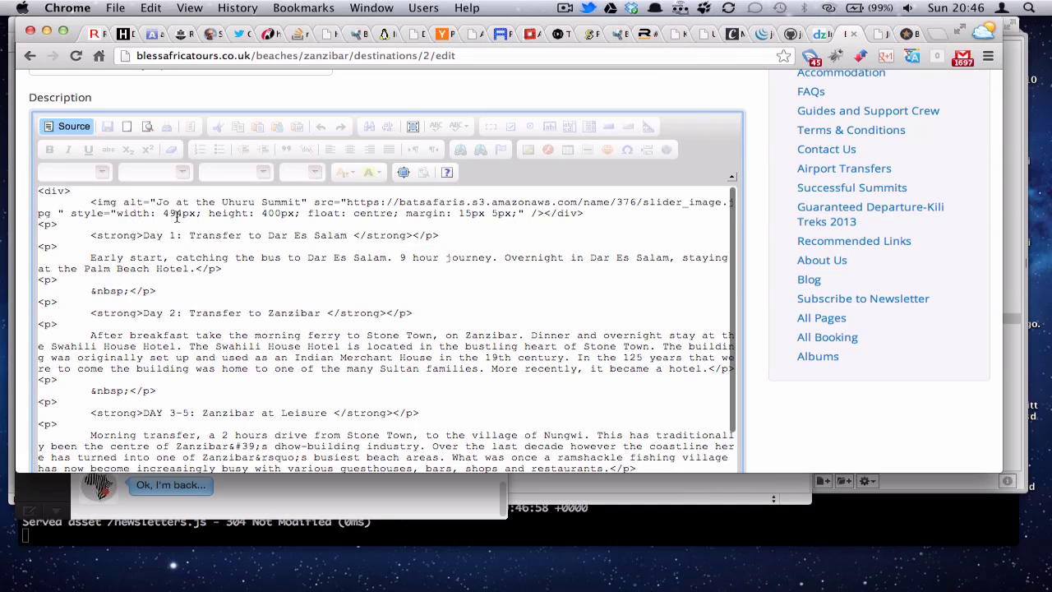
pyautogui.doubleClick(178, 214)
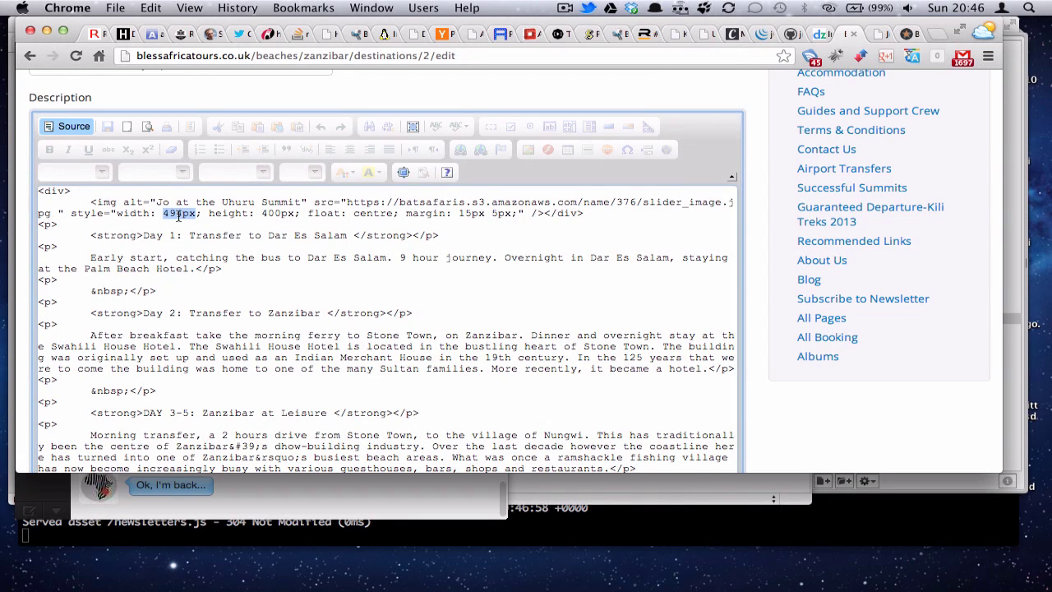
pyautogui.write('100')
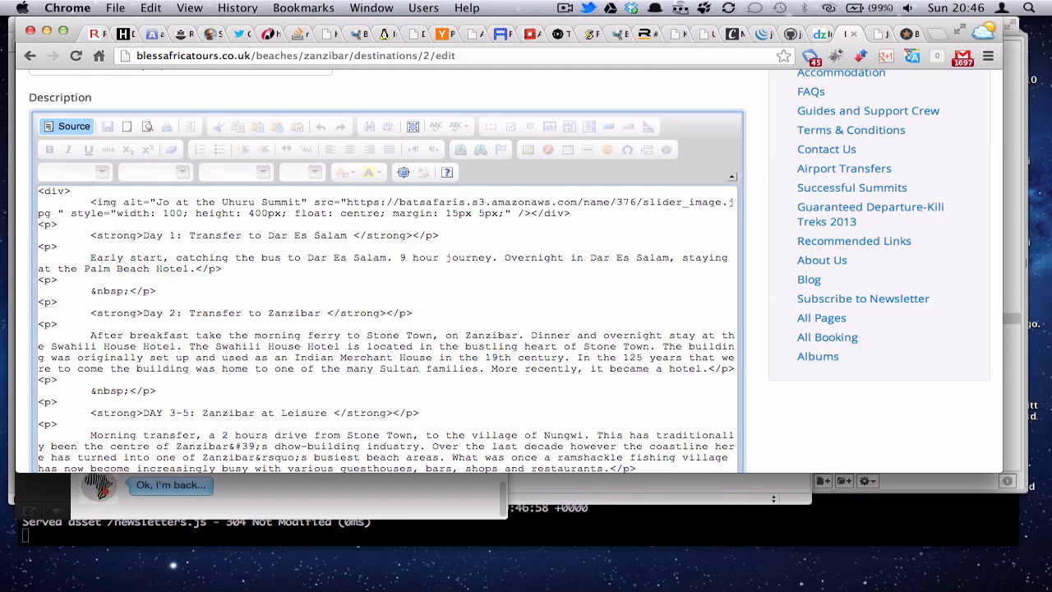
pyautogui.write('%')
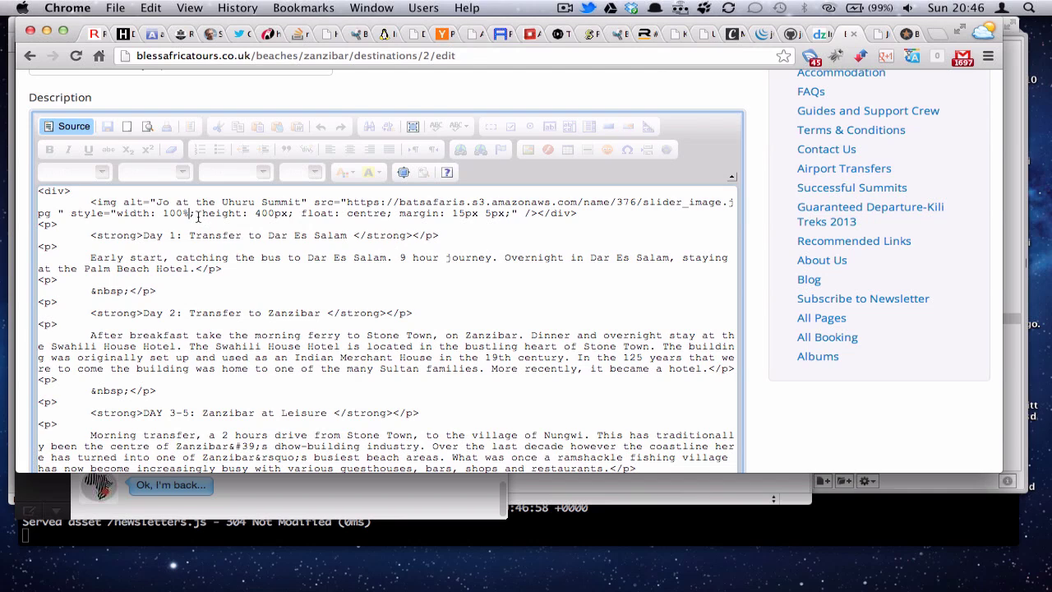
# Delete the height declaration from the image's style and check the image in the formatted view.
pyautogui.moveTo(201, 213); pyautogui.dragTo(291, 215)
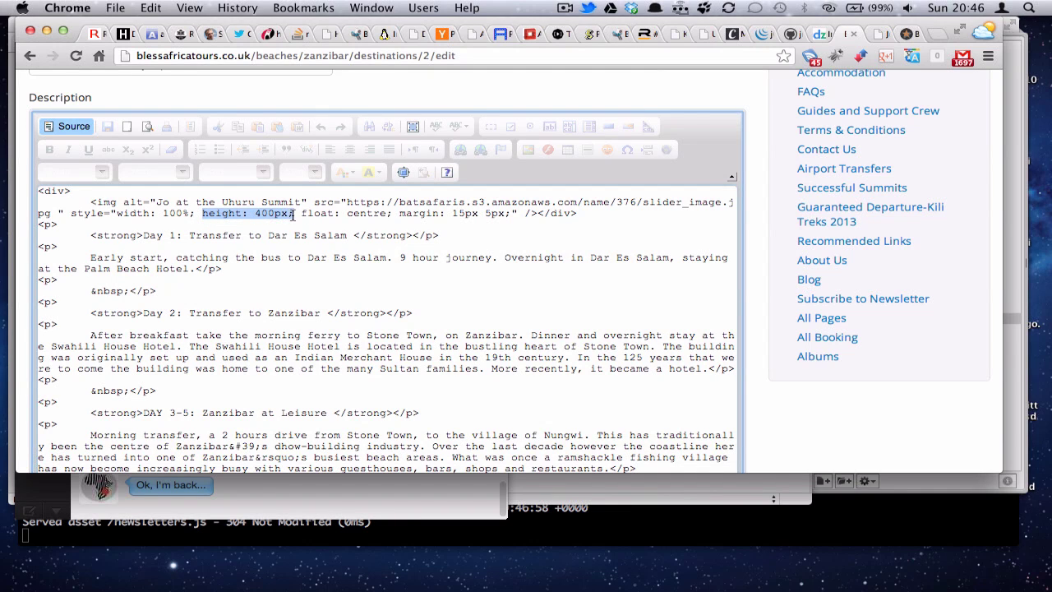
pyautogui.press('BackSpace')
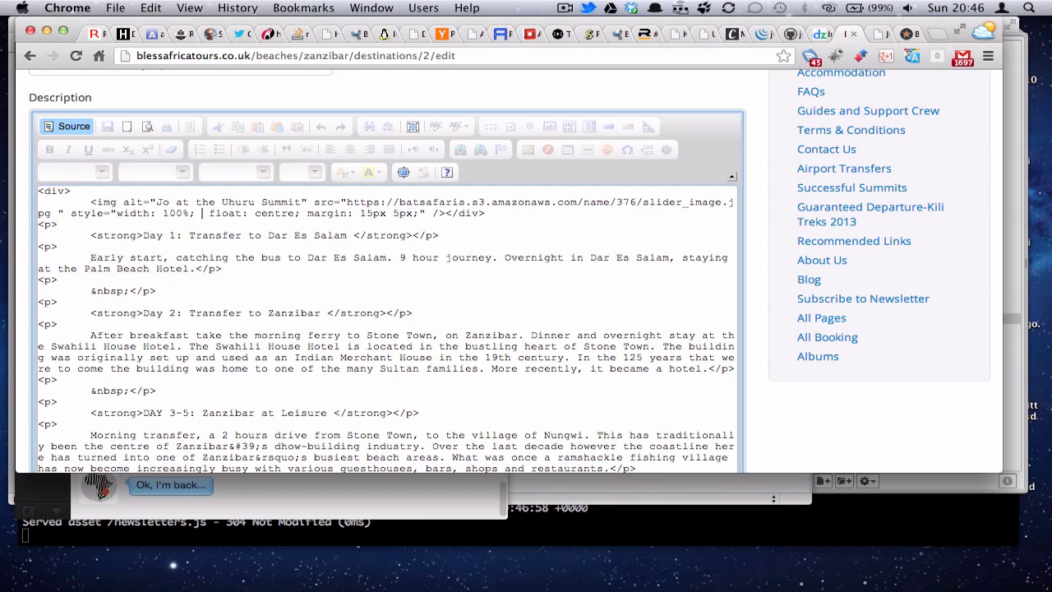
pyautogui.press('BackSpace')
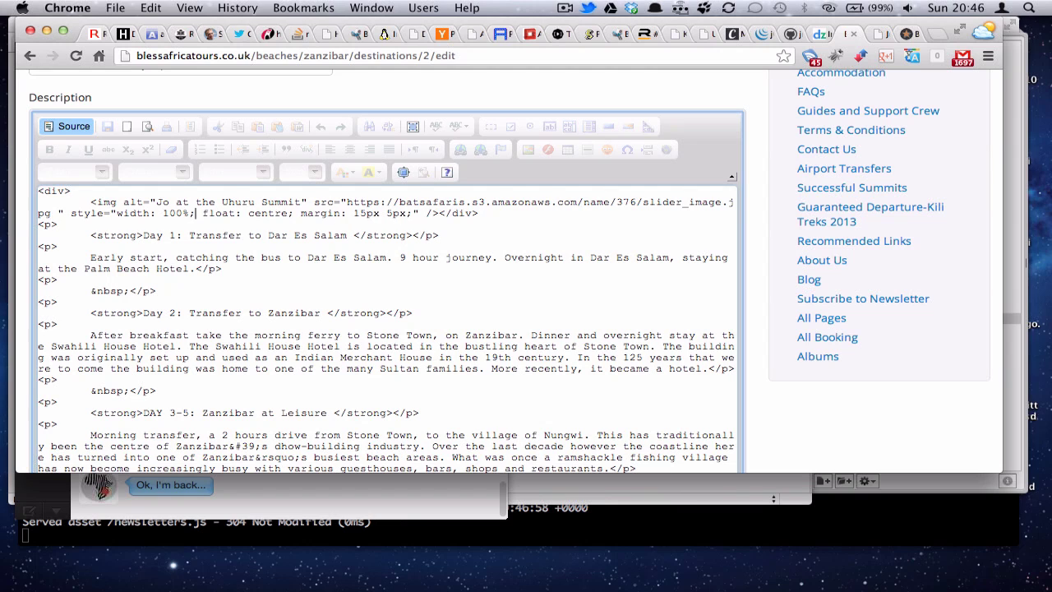
pyautogui.click(68, 129)
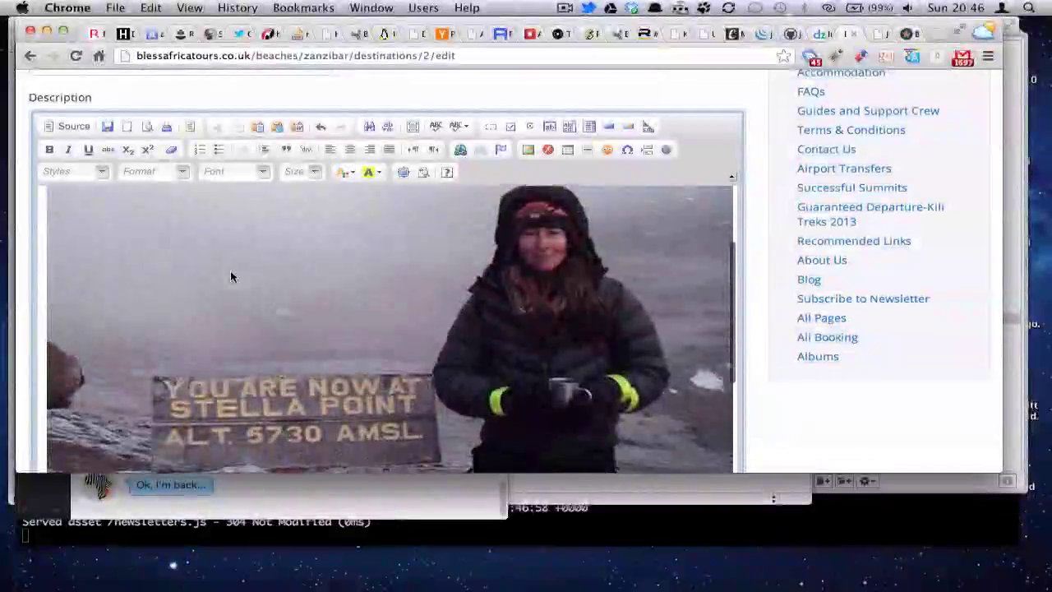
pyautogui.scroll(-3, 230, 276)
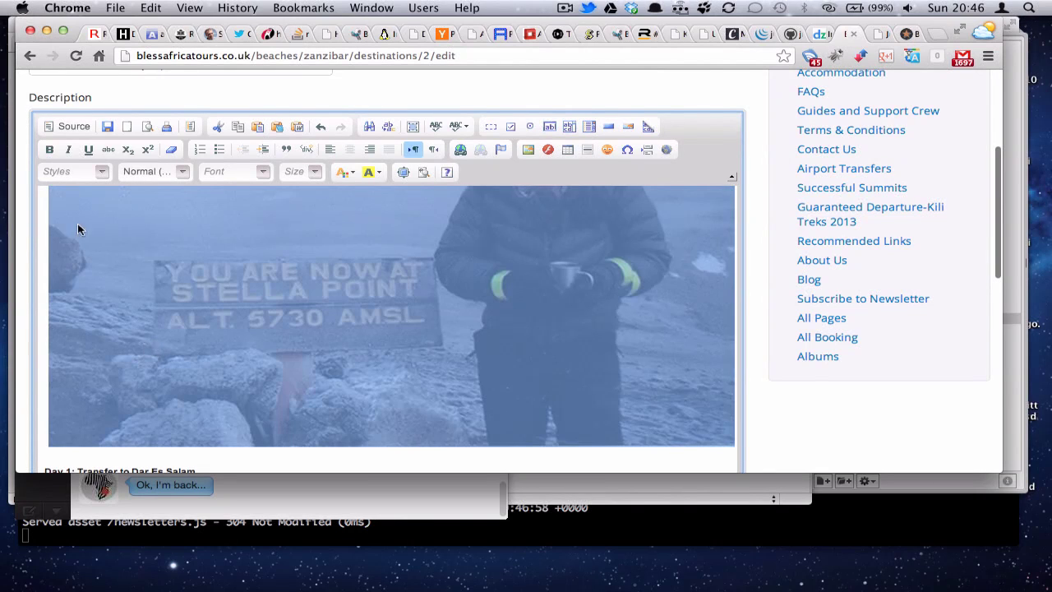
# In the HTML source, change the second value of the image's margin to 0 and check the edges in the formatted view.
pyautogui.click(69, 126)
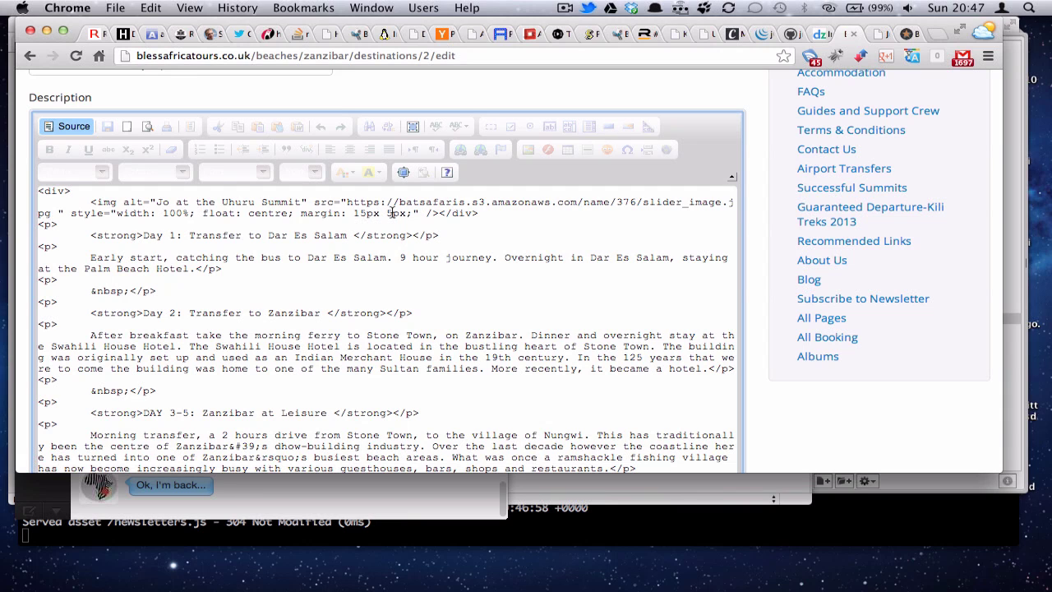
pyautogui.moveTo(392, 213)
pyautogui.mouseDown()
pyautogui.moveTo(405, 214)
pyautogui.moveTo(390, 213)
pyautogui.mouseUp()
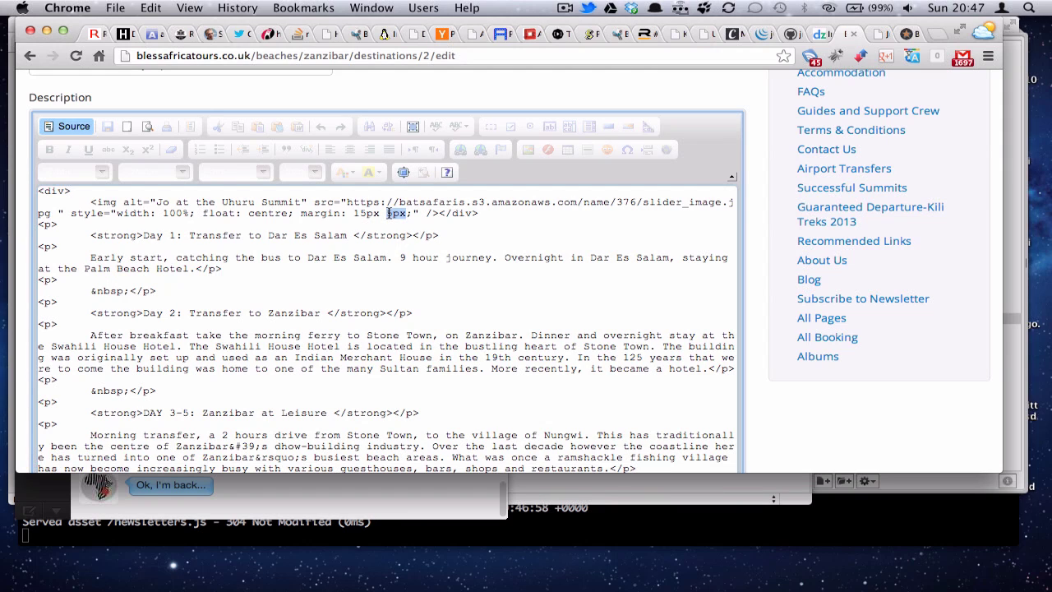
pyautogui.write('0')
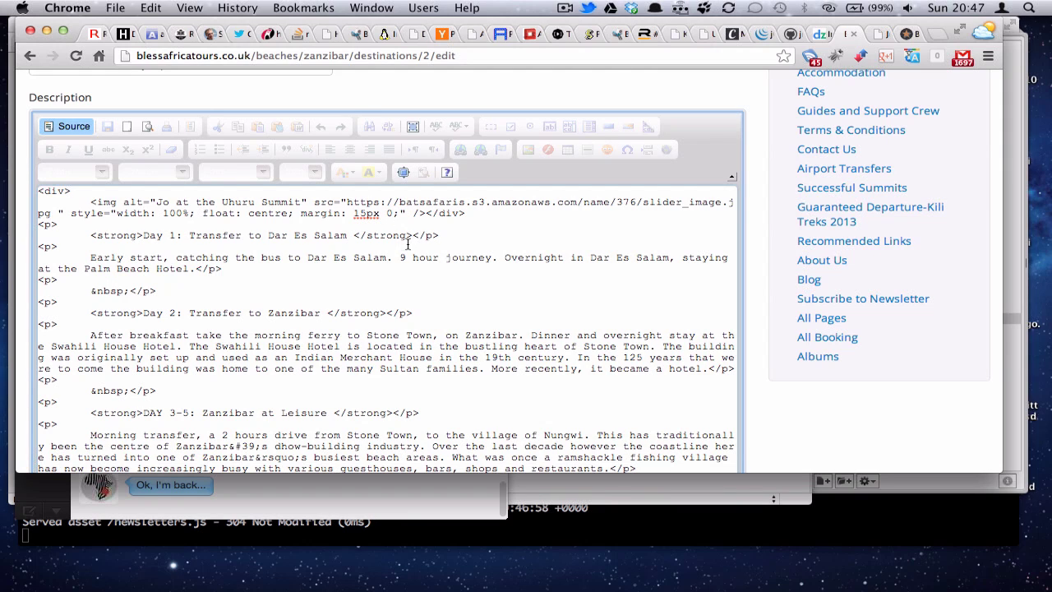
pyautogui.click(69, 126)
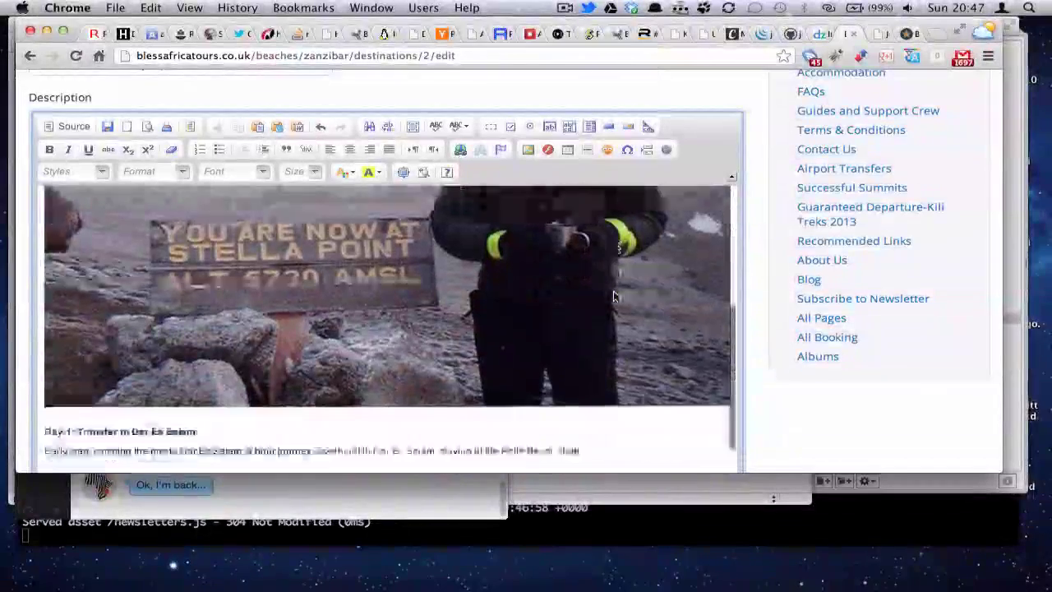
pyautogui.scroll(-2, 205, 357)
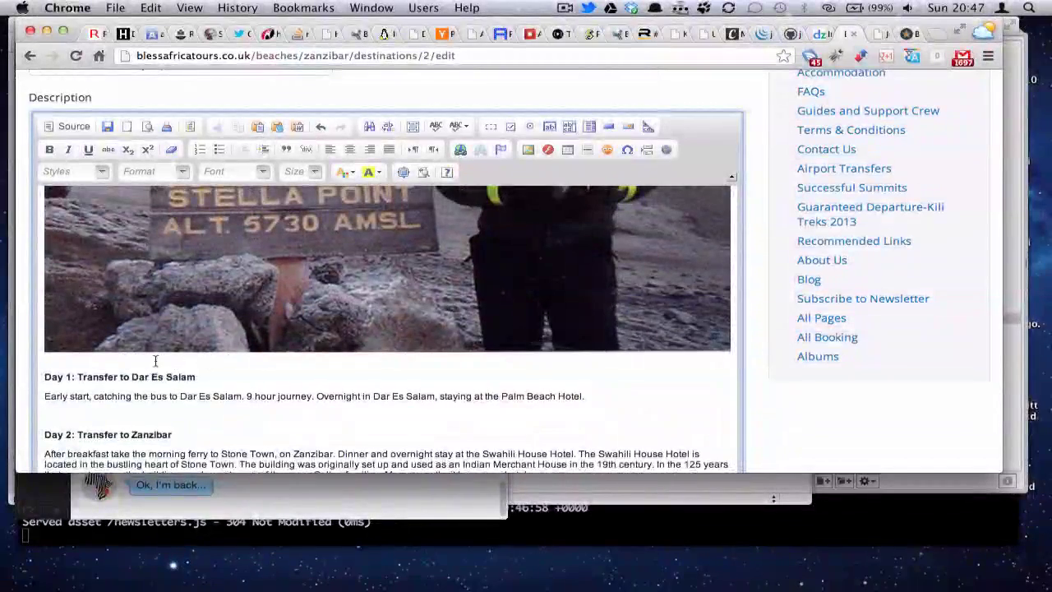
# Save the edited Zanzibar destination.
pyautogui.scroll(2, 311, 358)
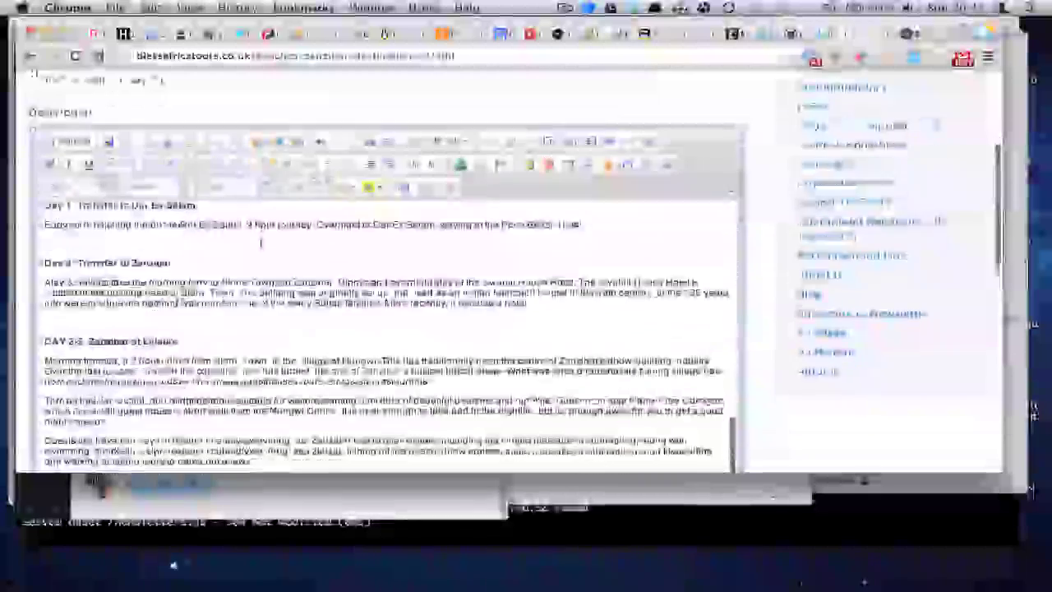
pyautogui.scroll(-15, 260, 244)
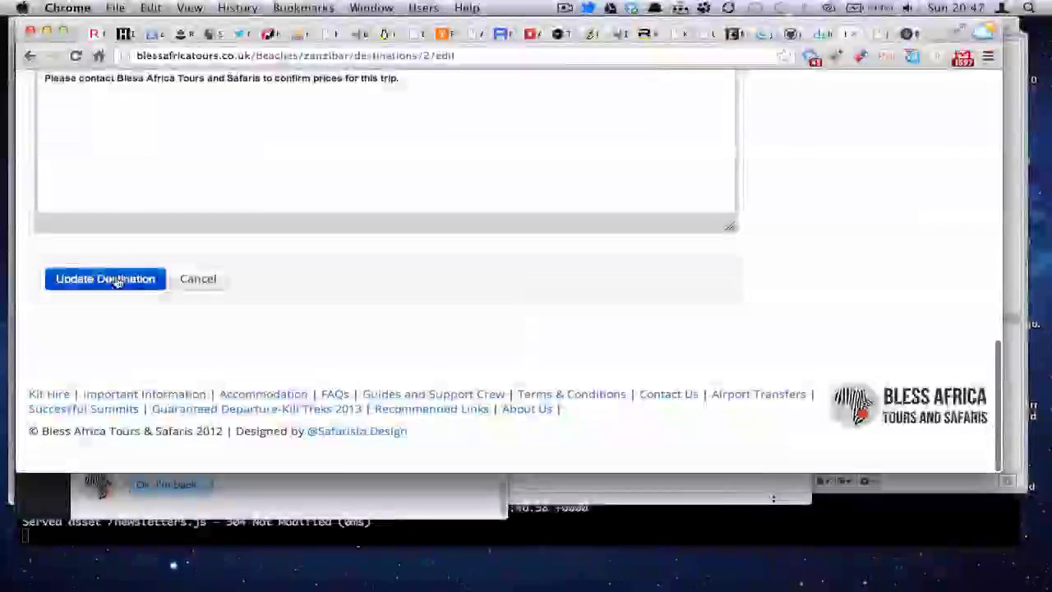
pyautogui.click(127, 278)
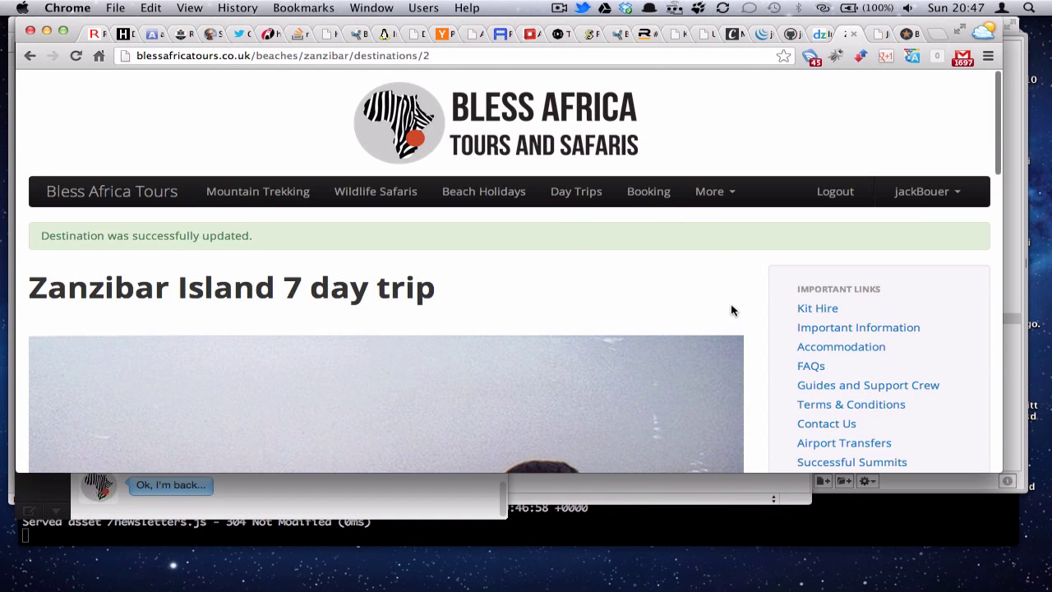
# Examine the saved Zanzibar Island 7 day trip page, checking how the full-width image sits above the itinerary text.
pyautogui.scroll(-3, 731, 308)
pyautogui.scroll(-15, 732, 309)
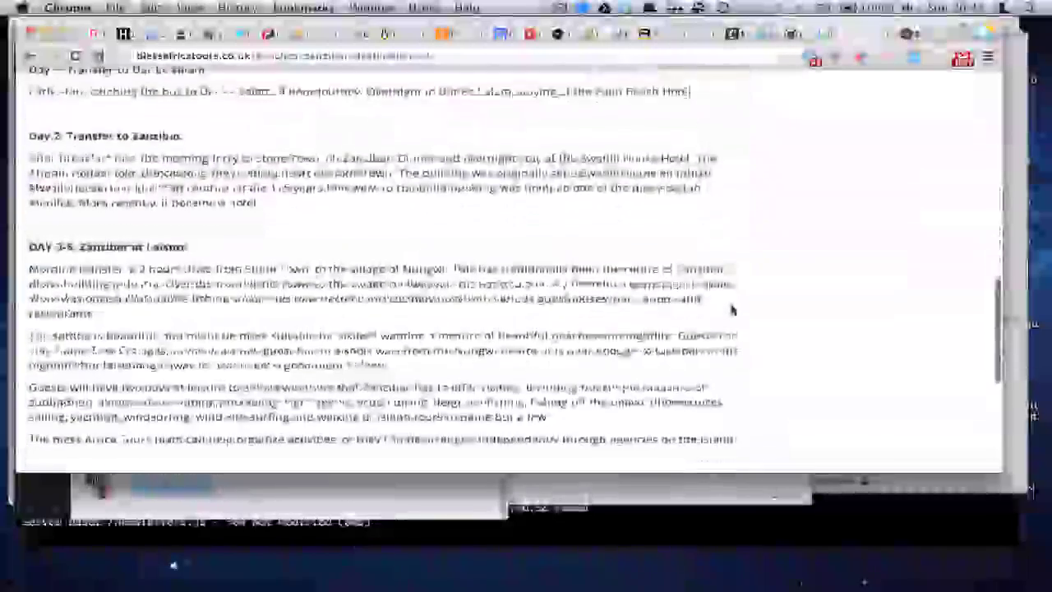
pyautogui.scroll(-3, 731, 310)
pyautogui.scroll(15, 730, 308)
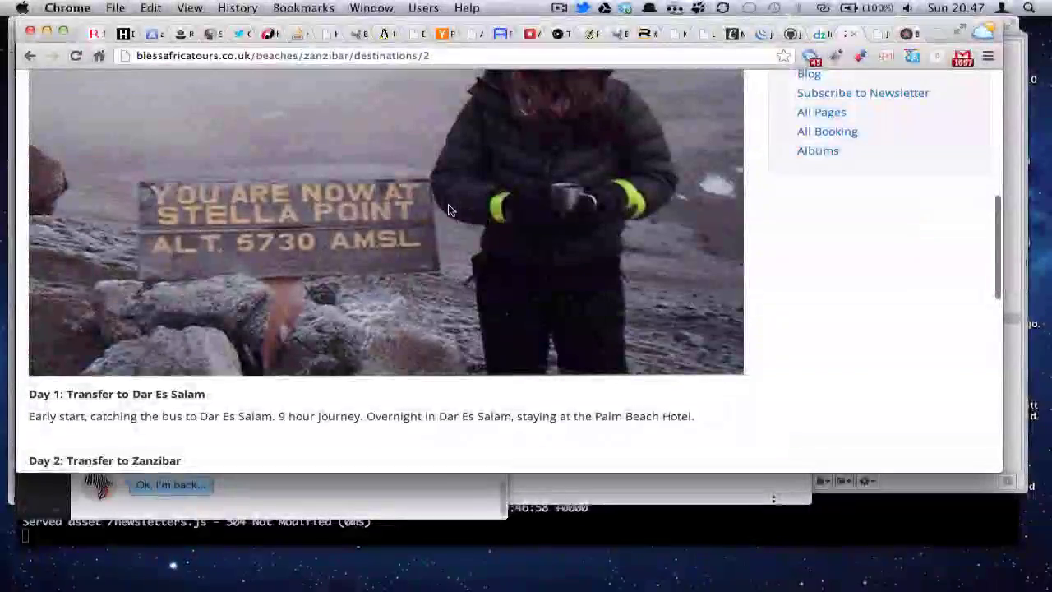
pyautogui.scroll(4, 448, 205)
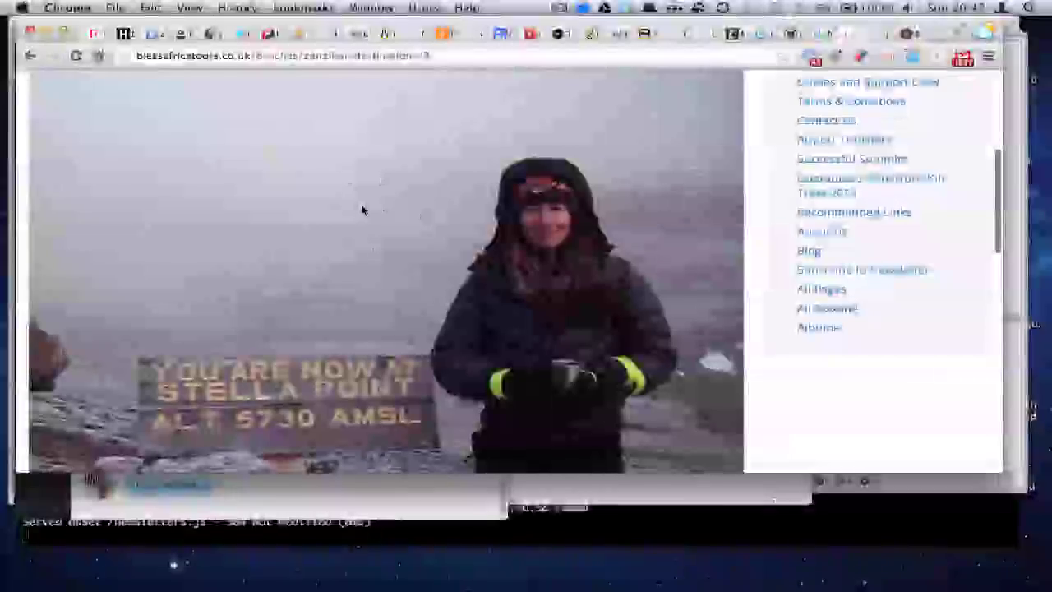
pyautogui.scroll(2, 362, 207)
pyautogui.scroll(5, 361, 207)
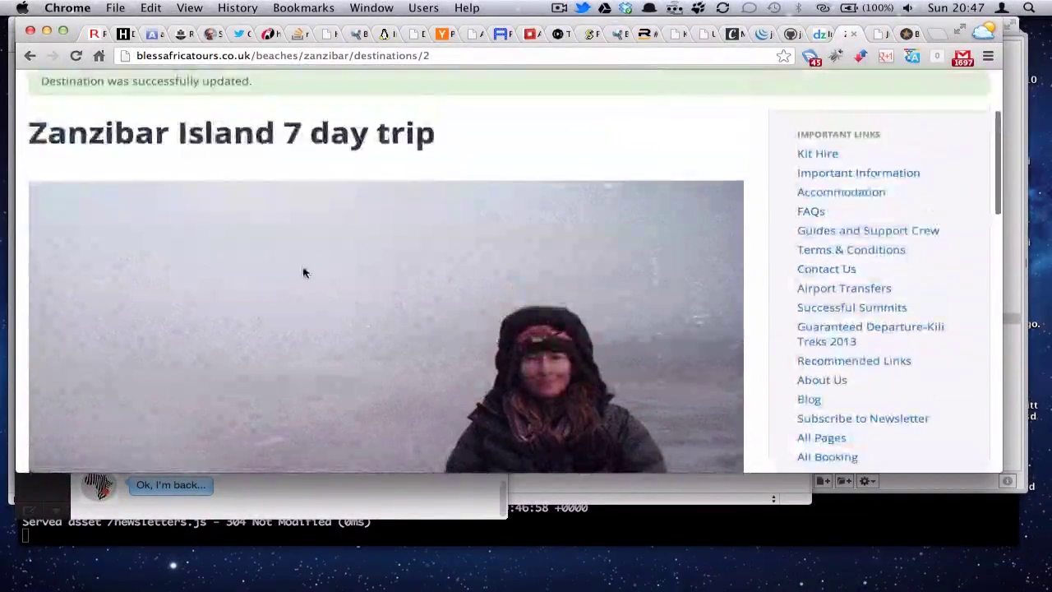
pyautogui.scroll(-8, 304, 272)
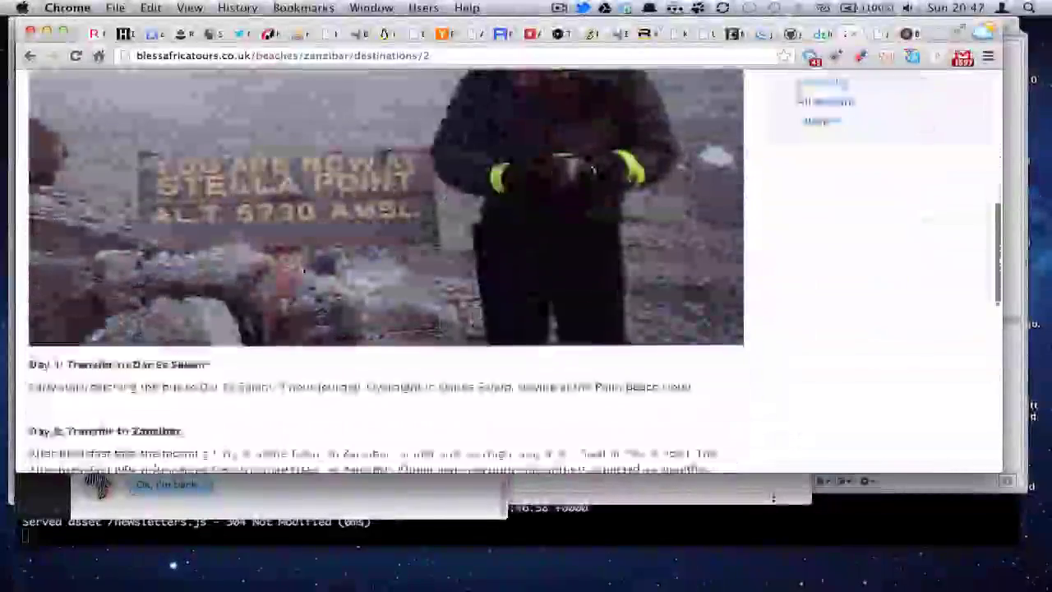
pyautogui.scroll(2, 304, 272)
pyautogui.scroll(5, 304, 271)
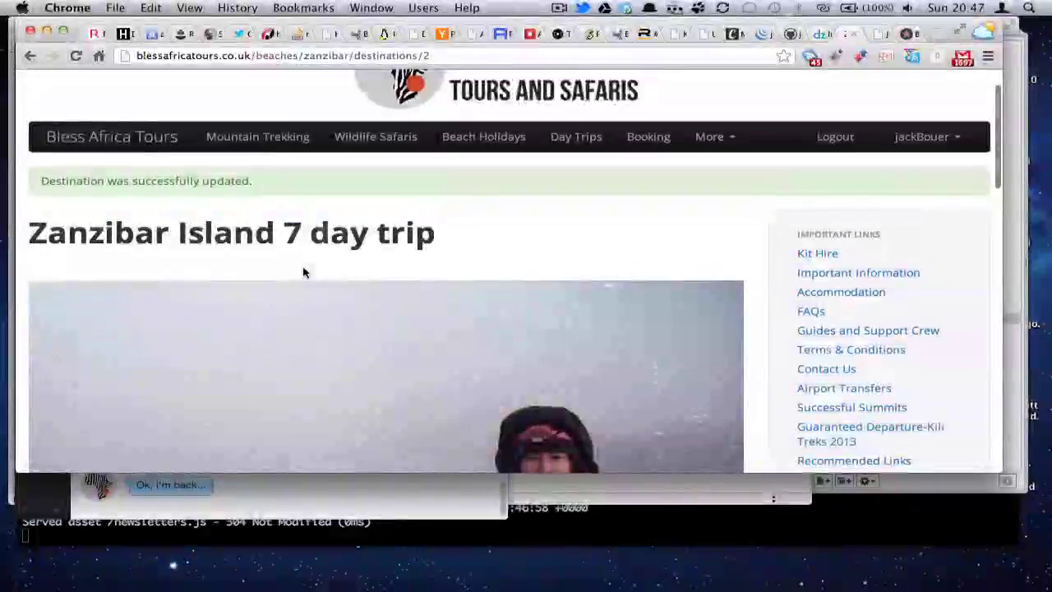
pyautogui.scroll(-5, 304, 271)
pyautogui.scroll(-2, 303, 272)
pyautogui.scroll(3, 302, 270)
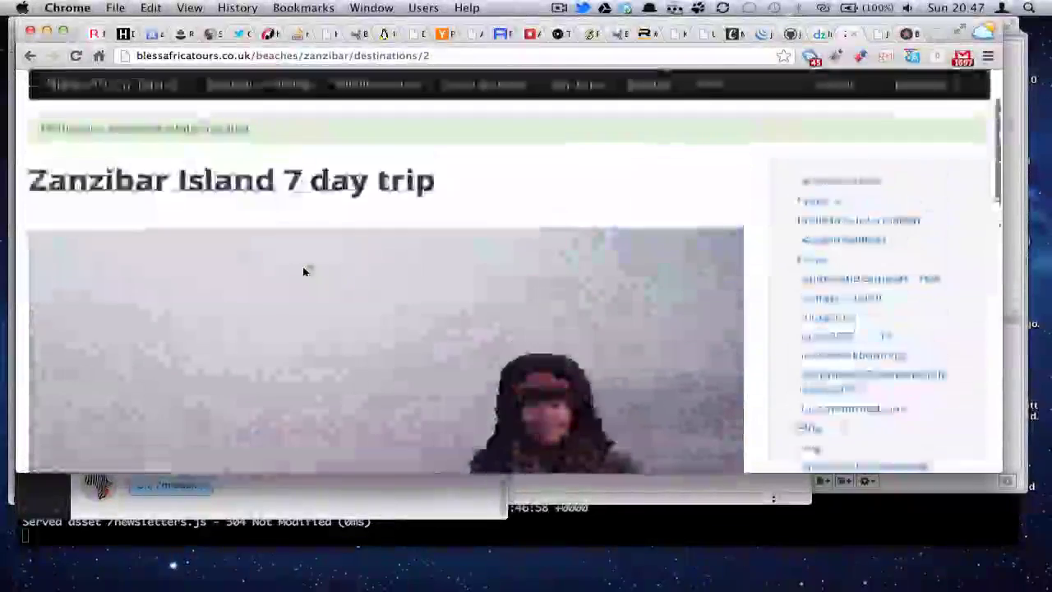
pyautogui.scroll(-4, 303, 270)
pyautogui.scroll(3, 303, 271)
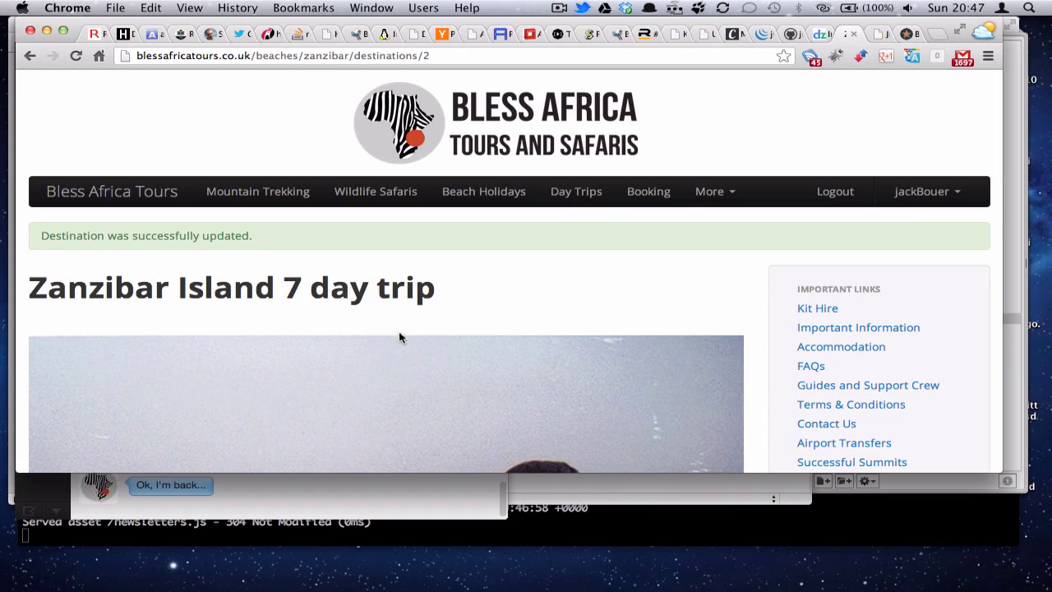
pyautogui.scroll(-5, 399, 336)
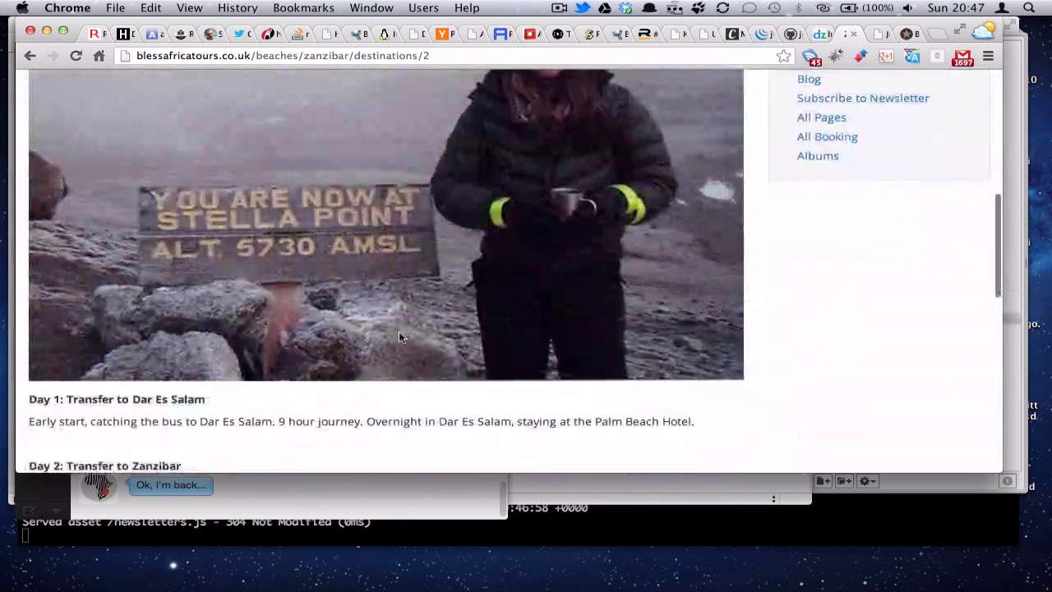
pyautogui.scroll(5, 399, 336)
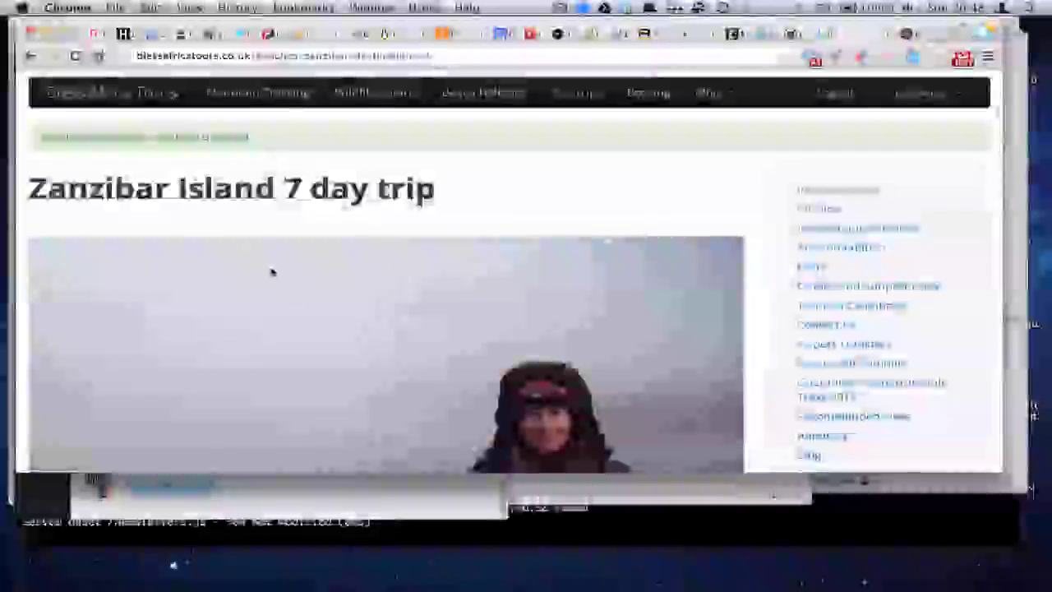
# Open the Zanzibar Island 7 day trip destination for editing and go to its description.
pyautogui.scroll(-8, 230, 289)
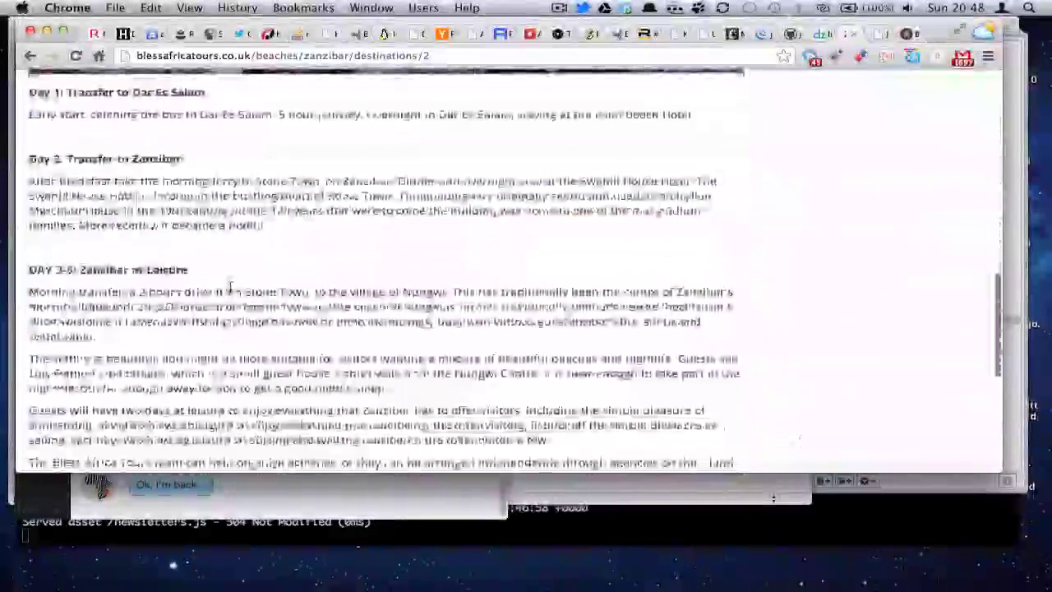
pyautogui.scroll(-5, 230, 291)
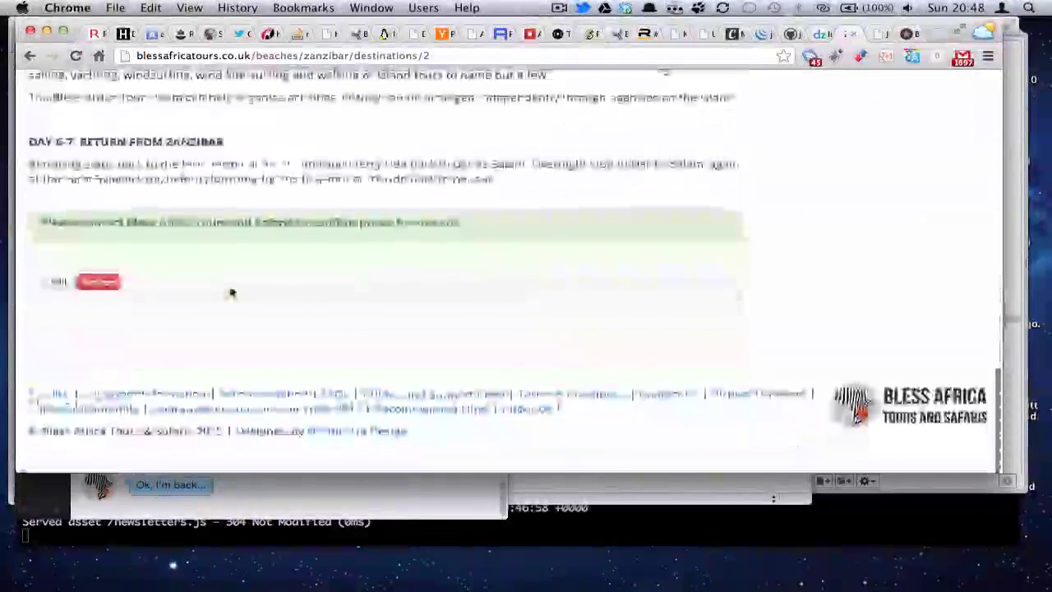
pyautogui.scroll(2, 231, 292)
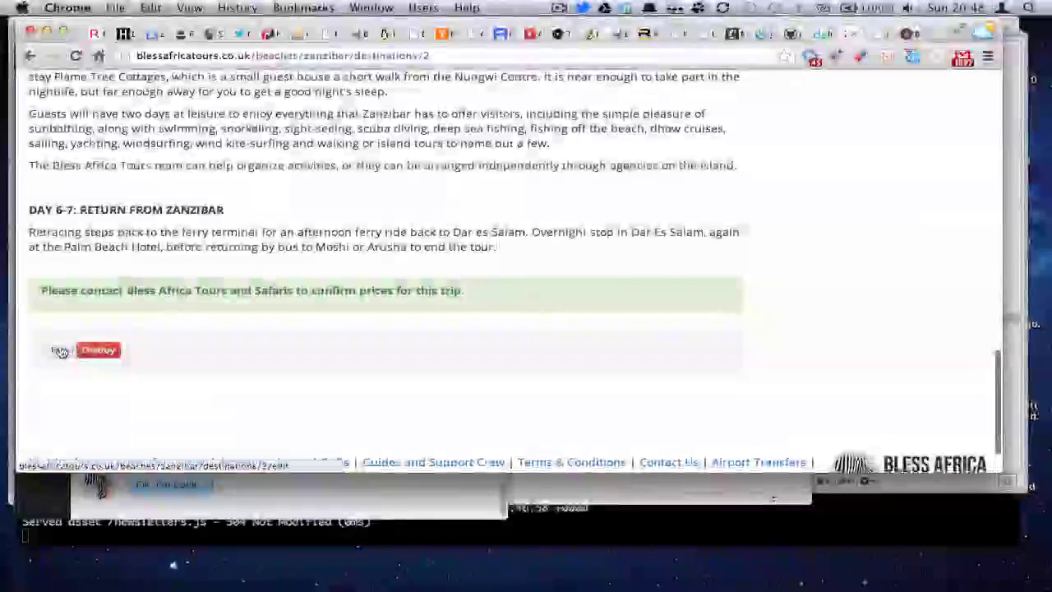
pyautogui.click(59, 350)
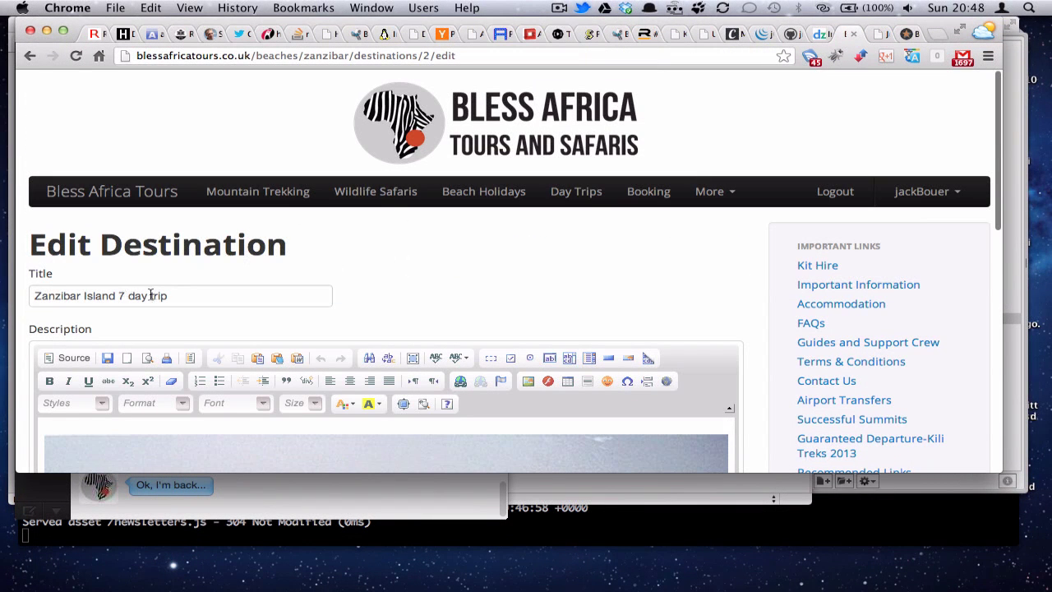
pyautogui.doubleClick(95, 297)
pyautogui.doubleClick(58, 295)
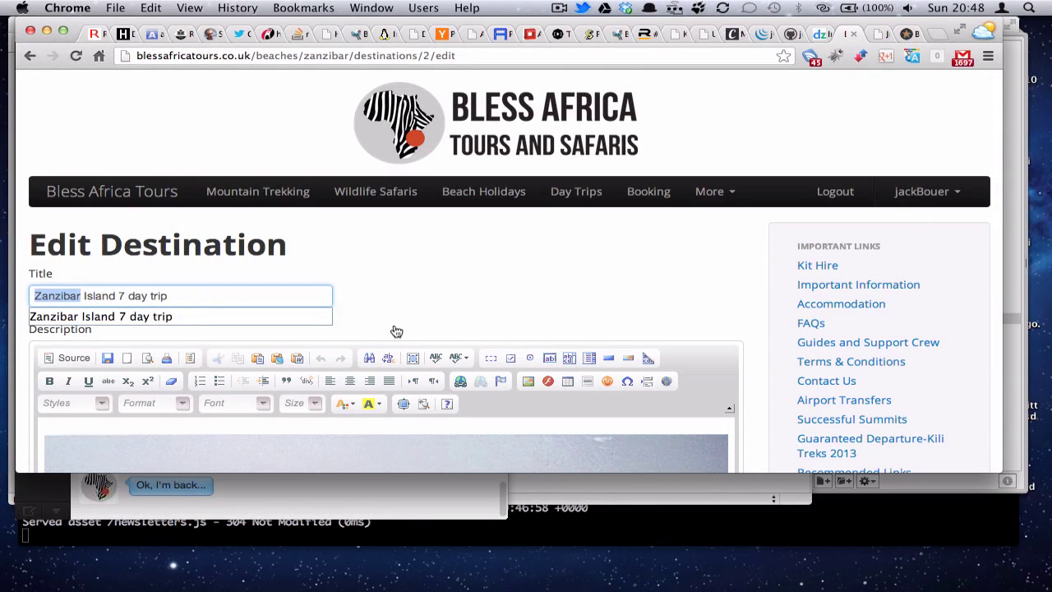
pyautogui.click(419, 287)
pyautogui.scroll(-4, 417, 287)
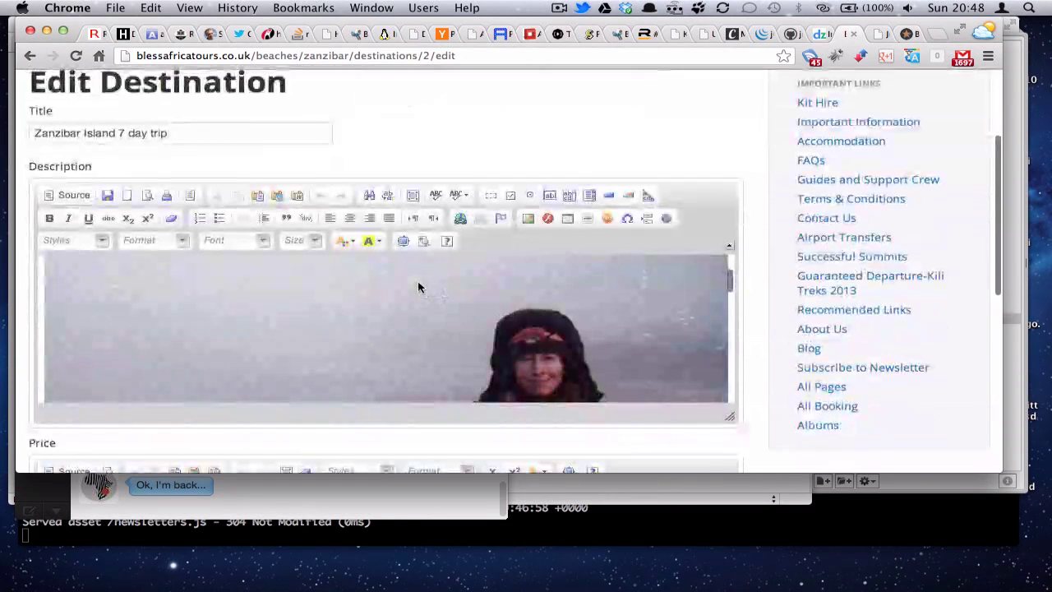
# Cut the whole div block containing the Uhuru Summit image out of the description's HTML source.
pyautogui.click(418, 286)
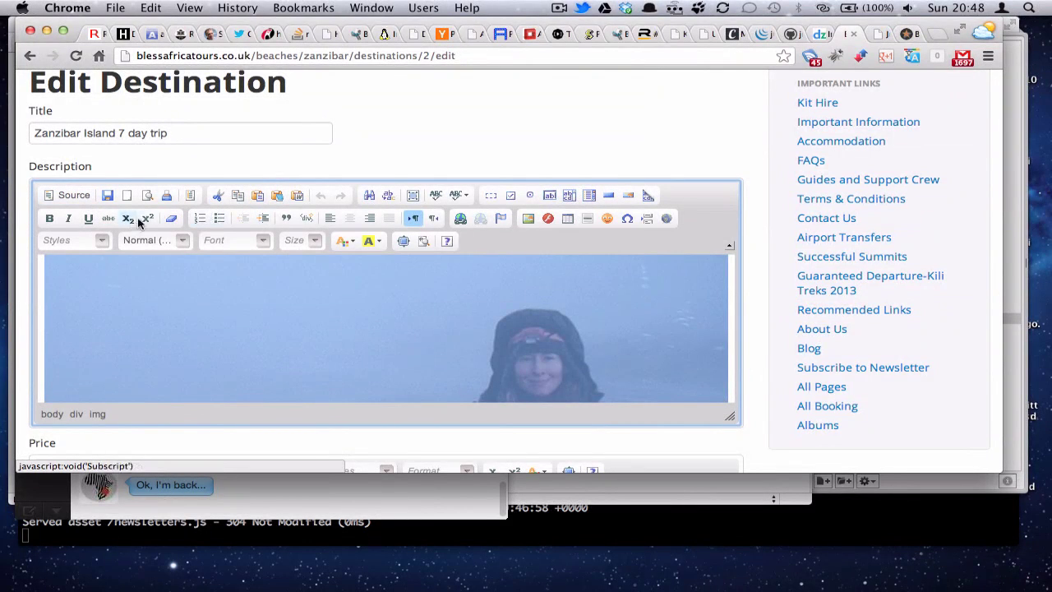
pyautogui.click(69, 195)
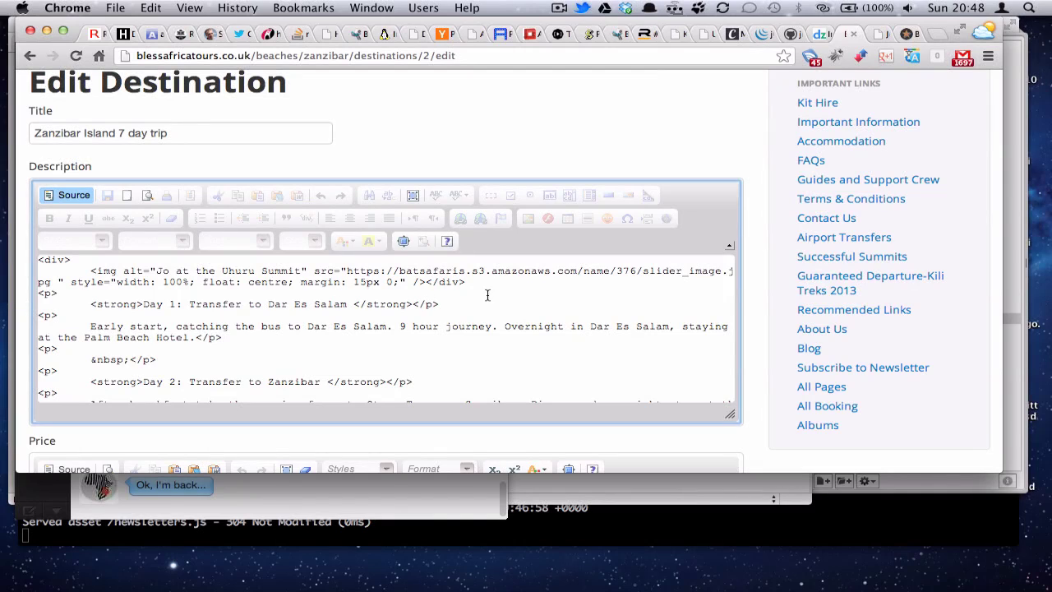
pyautogui.moveTo(465, 282); pyautogui.dragTo(39, 260)
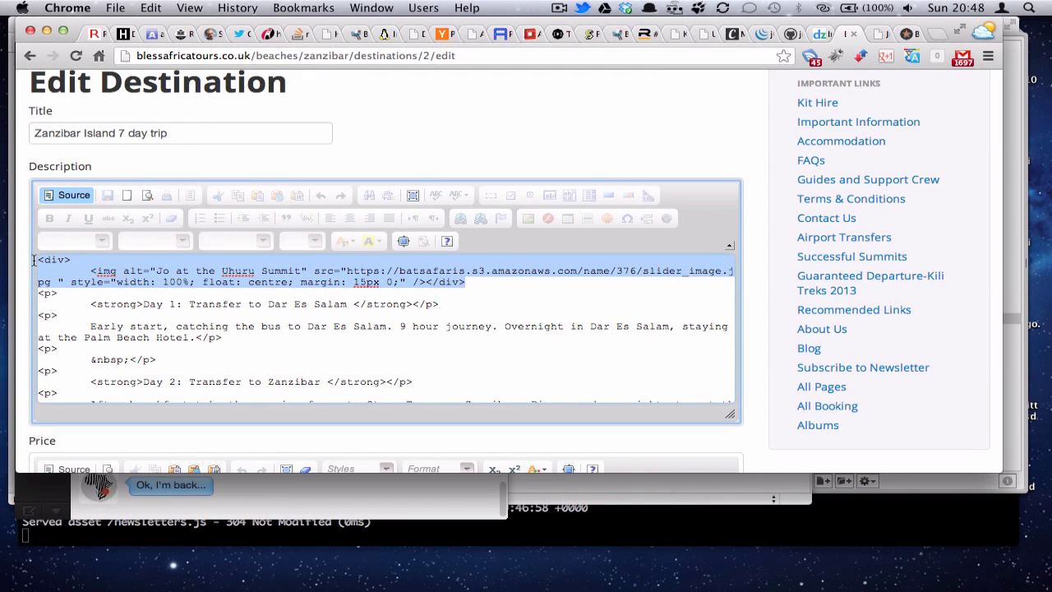
pyautogui.click(147, 10)
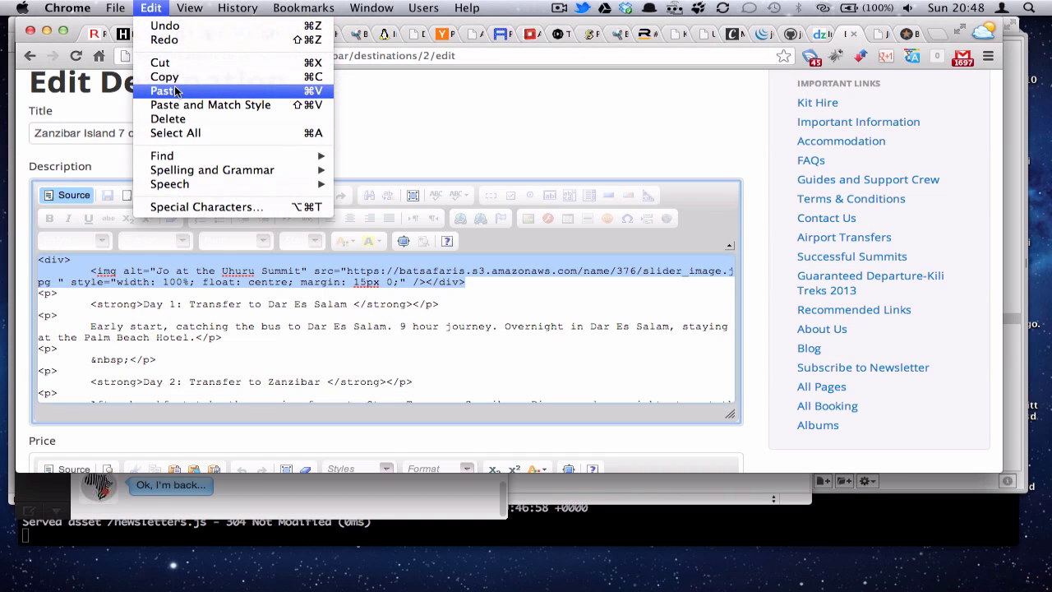
pyautogui.click(160, 62)
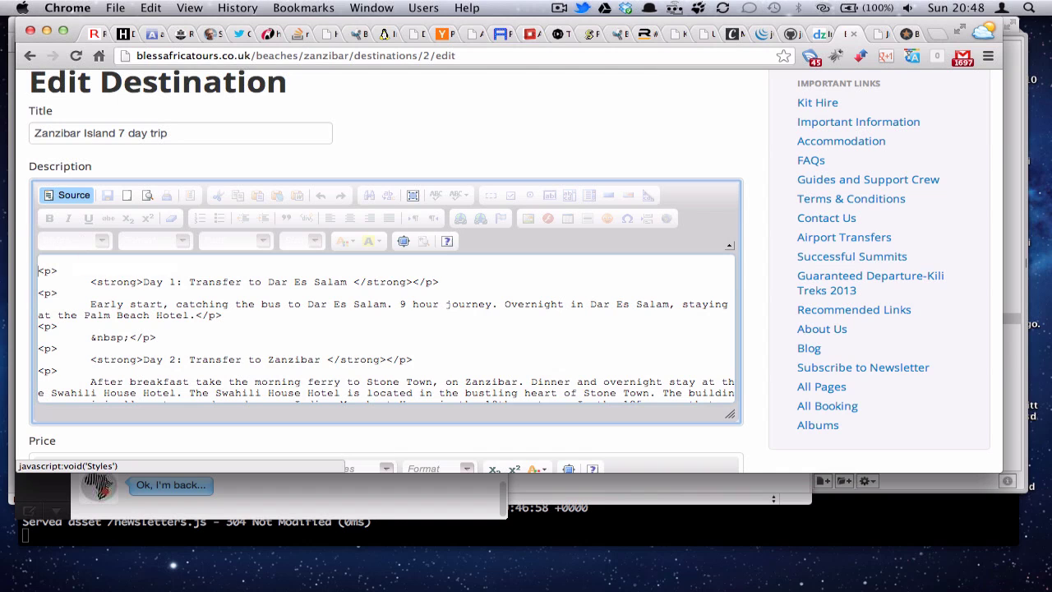
# Save the Zanzibar destination with the image block removed.
pyautogui.scroll(-1, 386, 328)
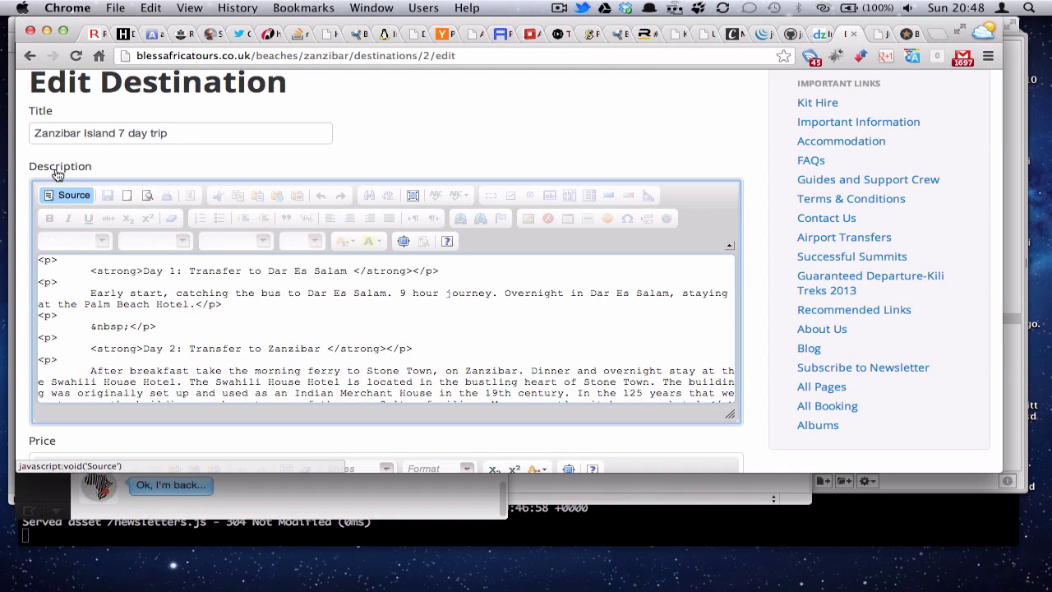
pyautogui.scroll(-5, 107, 316)
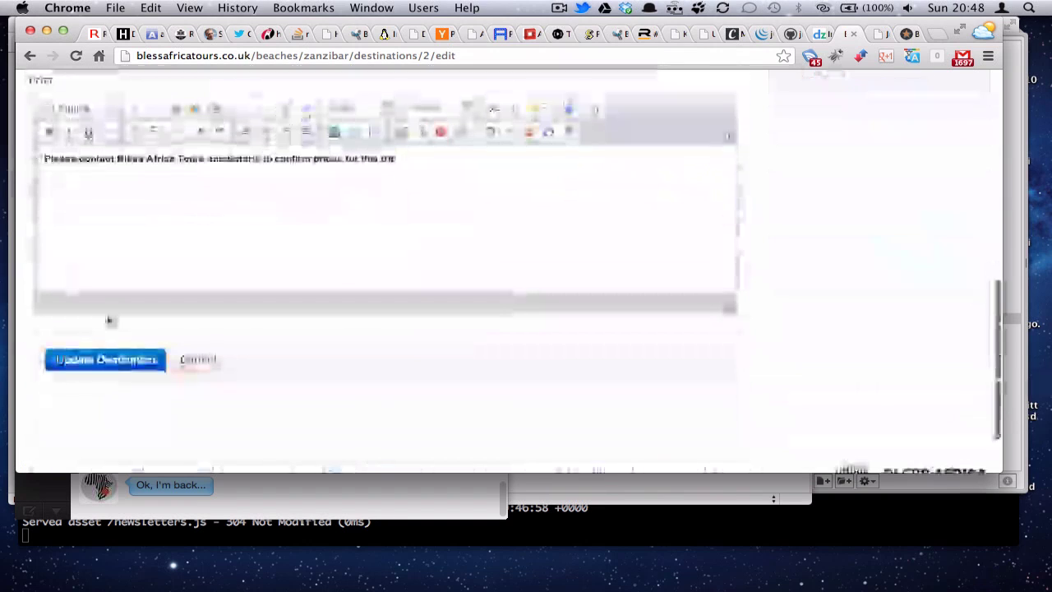
pyautogui.click(110, 355)
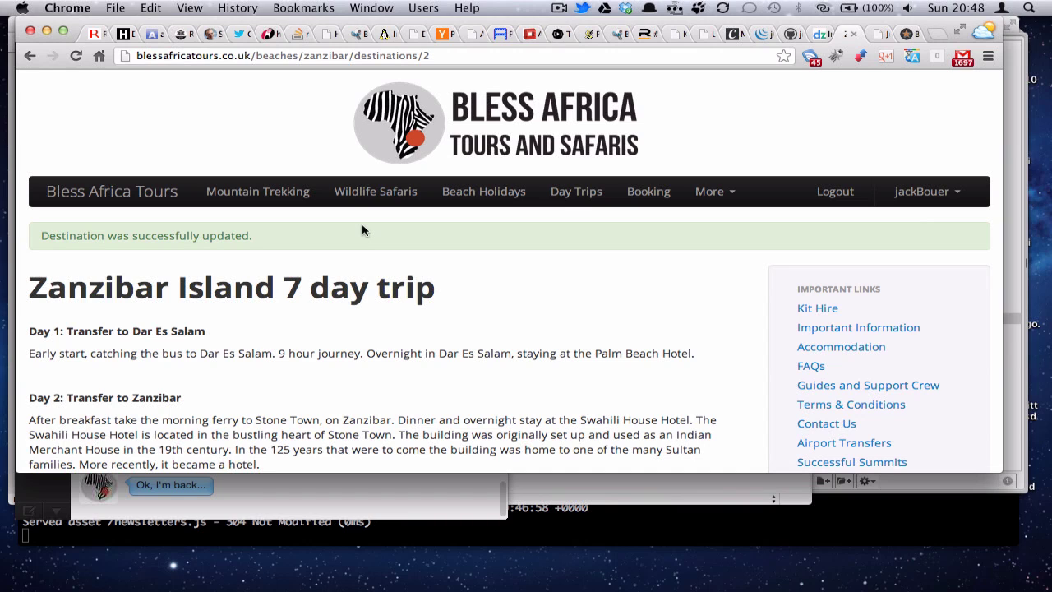
# Go to the Trekking Packages page under Mountain Trekking and open that trek for editing.
pyautogui.click(259, 207)
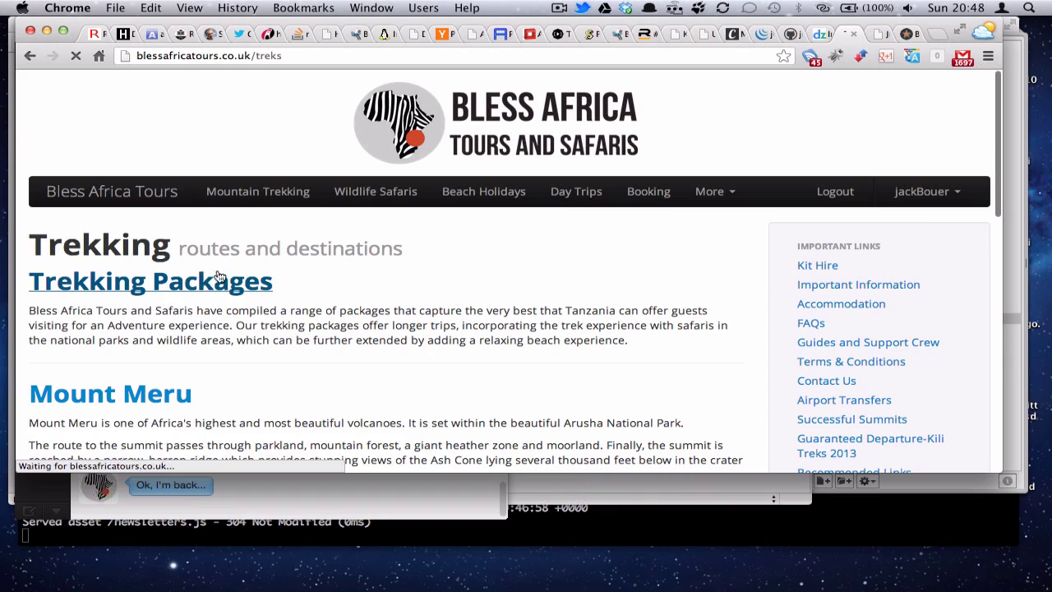
pyautogui.scroll(-5, 323, 290)
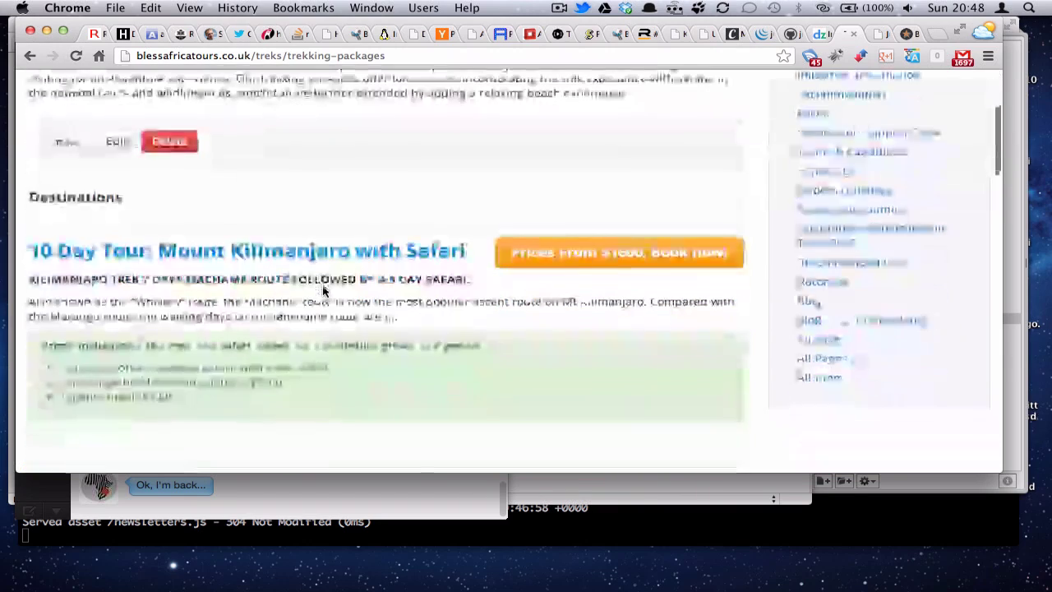
pyautogui.scroll(4, 322, 290)
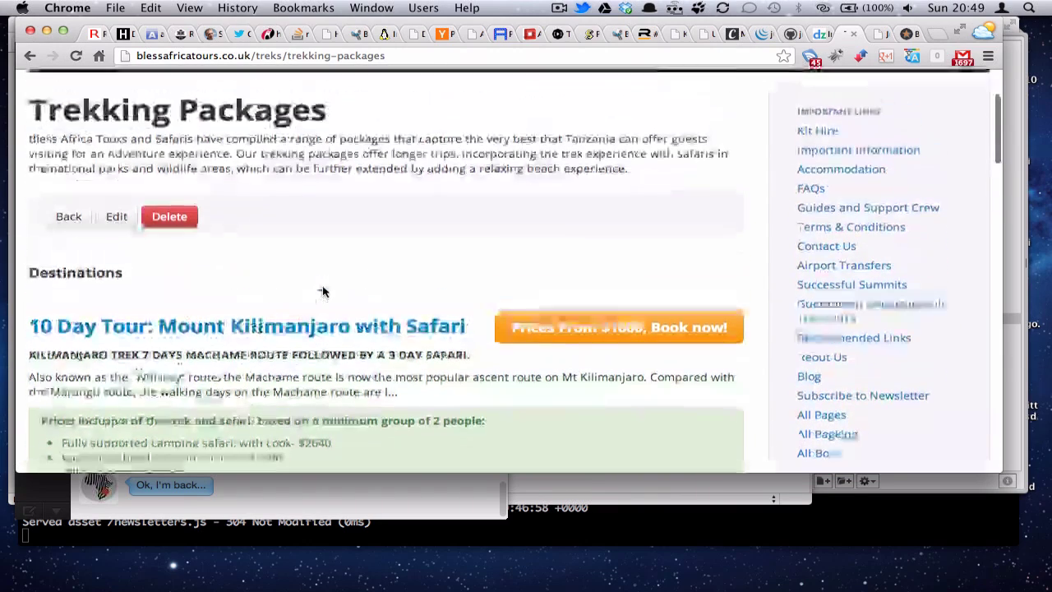
pyautogui.scroll(1, 323, 292)
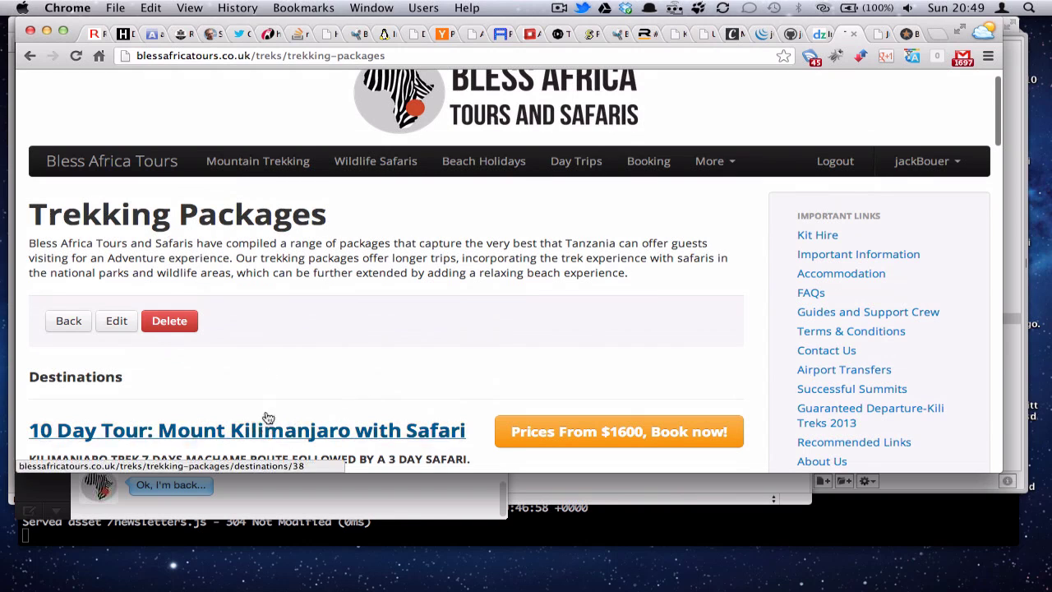
pyautogui.click(108, 329)
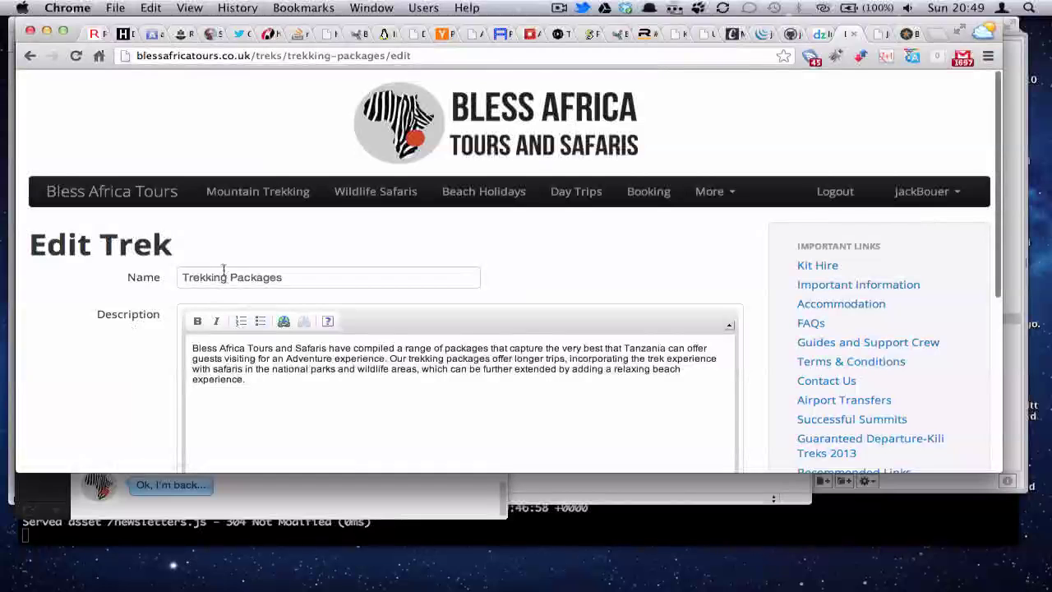
# Paste the cut image HTML on a new line above the Trekking Packages description text, save the trek and check the page.
pyautogui.click(195, 348)
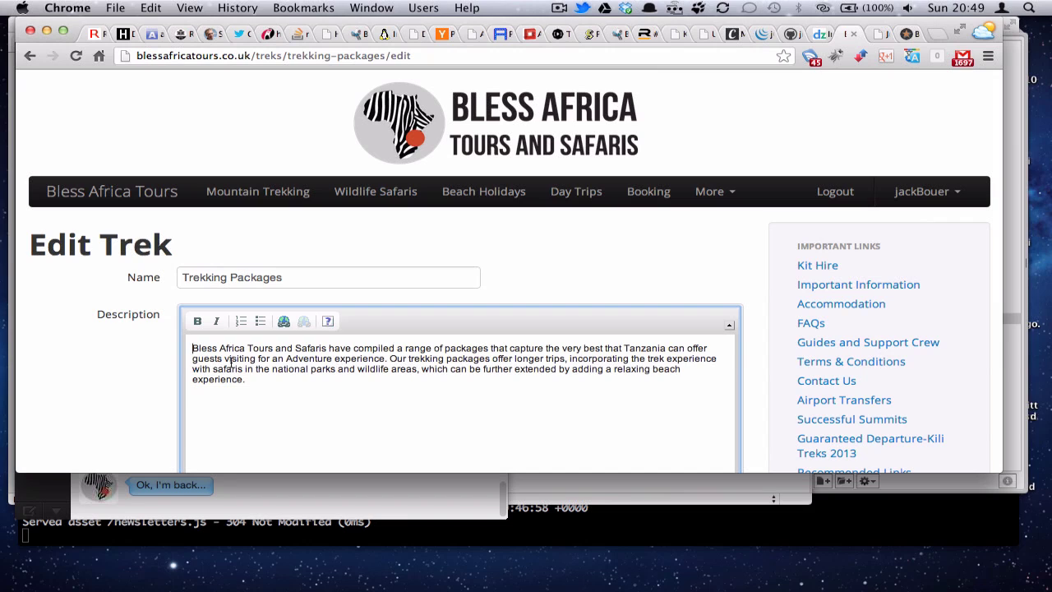
pyautogui.press('Return')
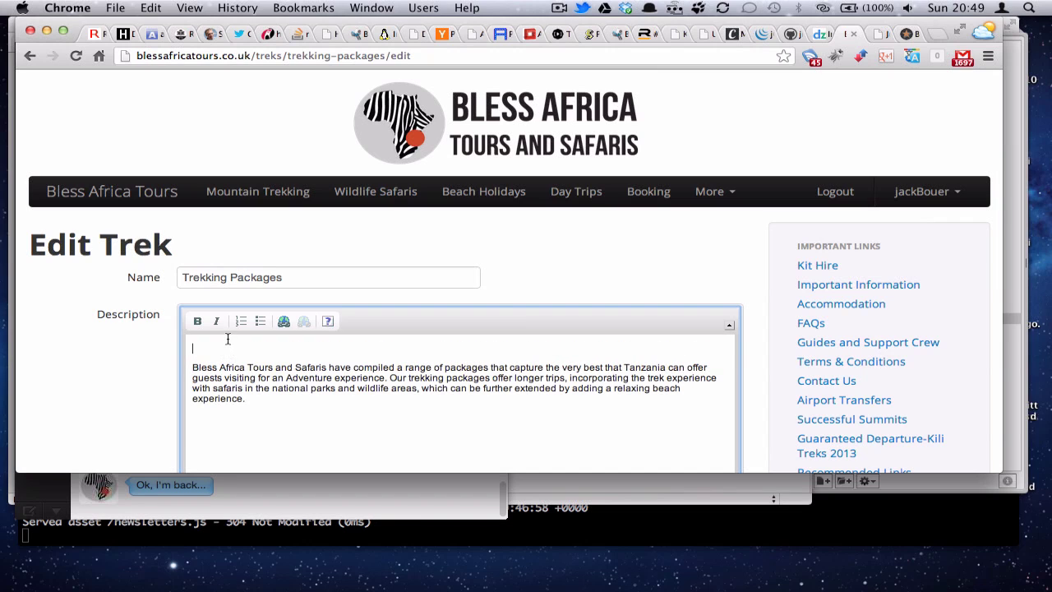
pyautogui.press('cmd+v')
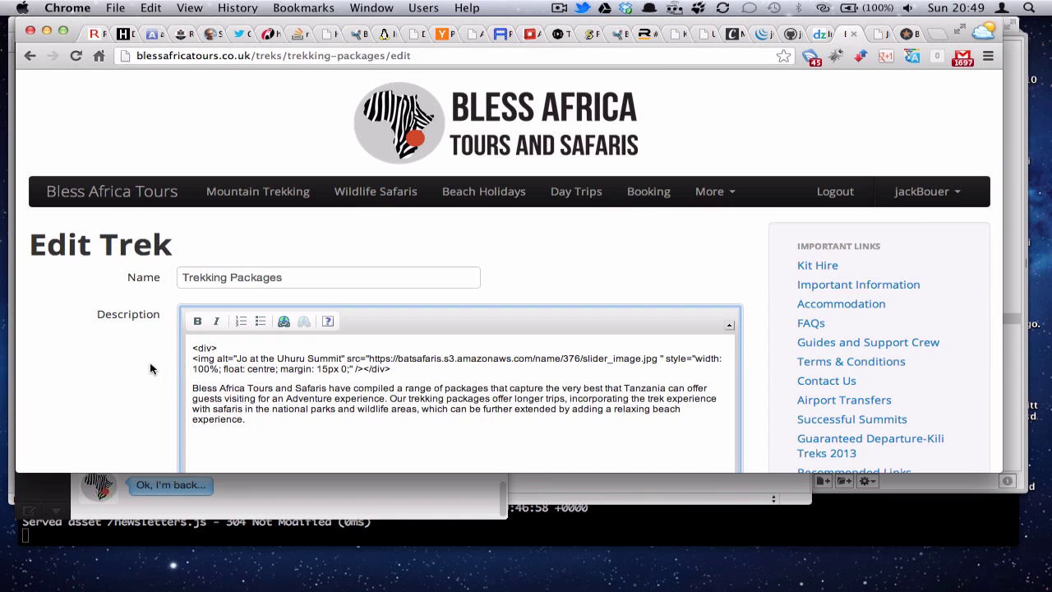
pyautogui.scroll(-3, 149, 368)
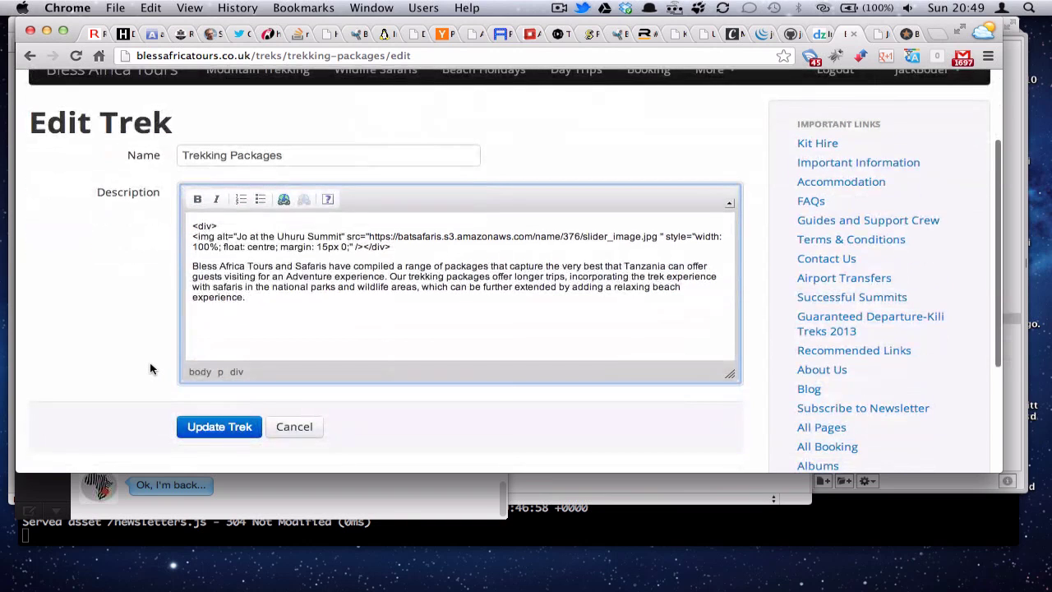
pyautogui.click(226, 433)
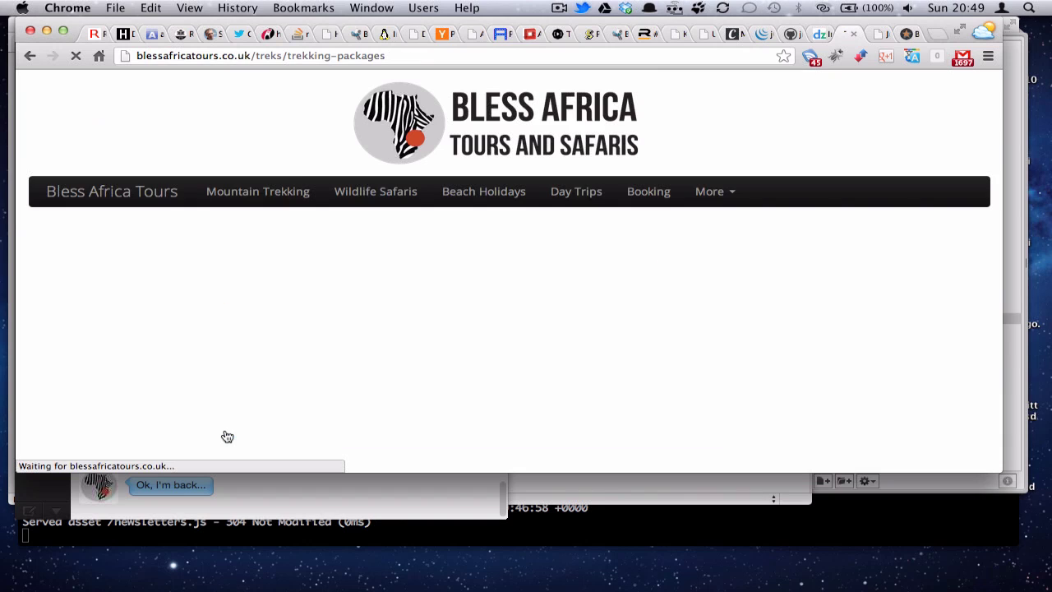
pyautogui.scroll(-3, 199, 374)
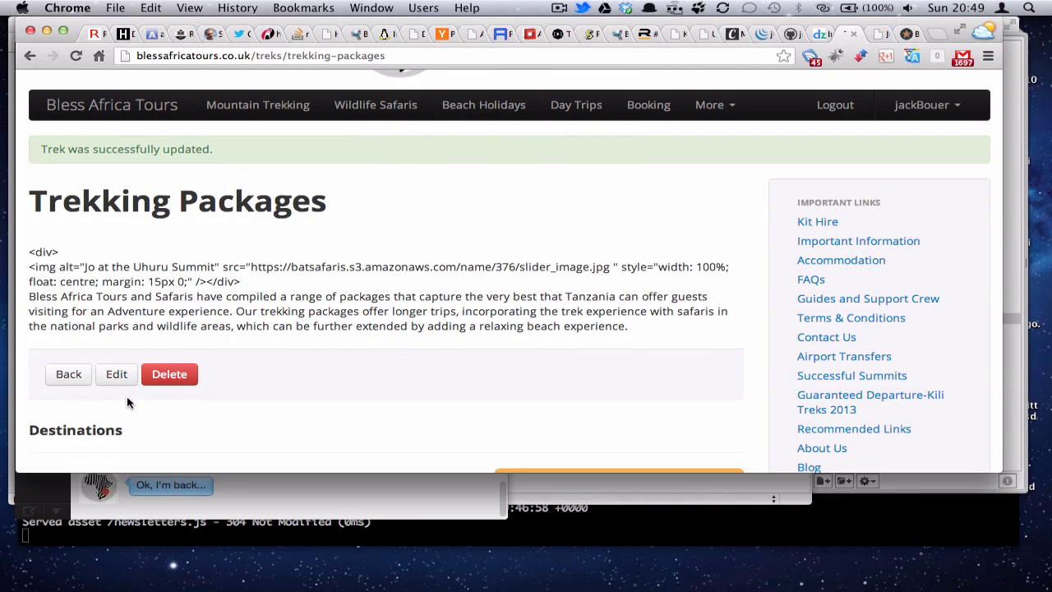
# Reopen the Trekking Packages trek, remove the pasted image HTML and blank line above the description text, and save it.
pyautogui.click(117, 374)
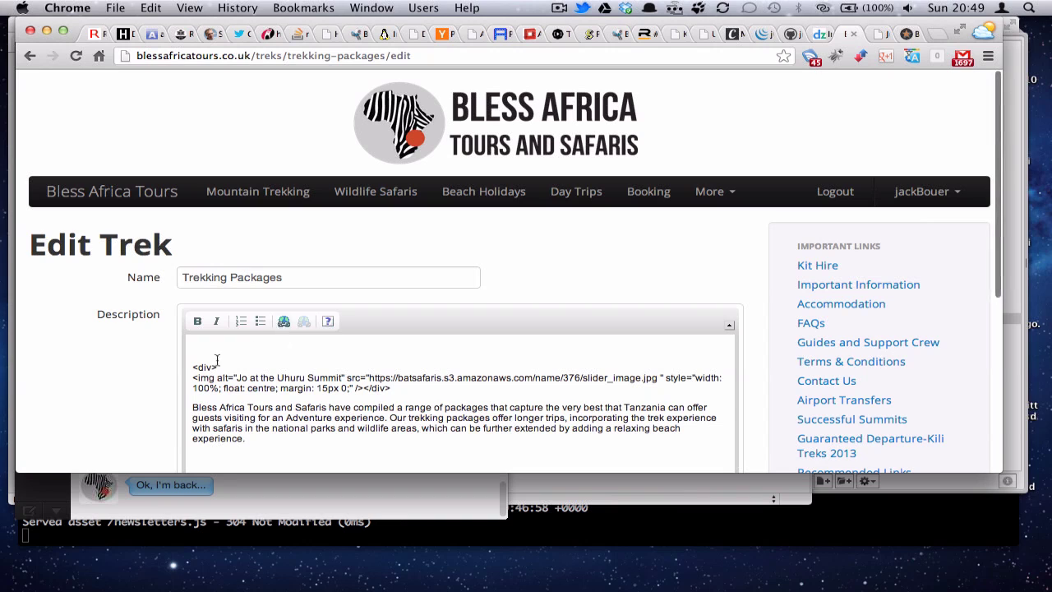
pyautogui.click(201, 346)
pyautogui.moveTo(202, 345); pyautogui.dragTo(193, 407)
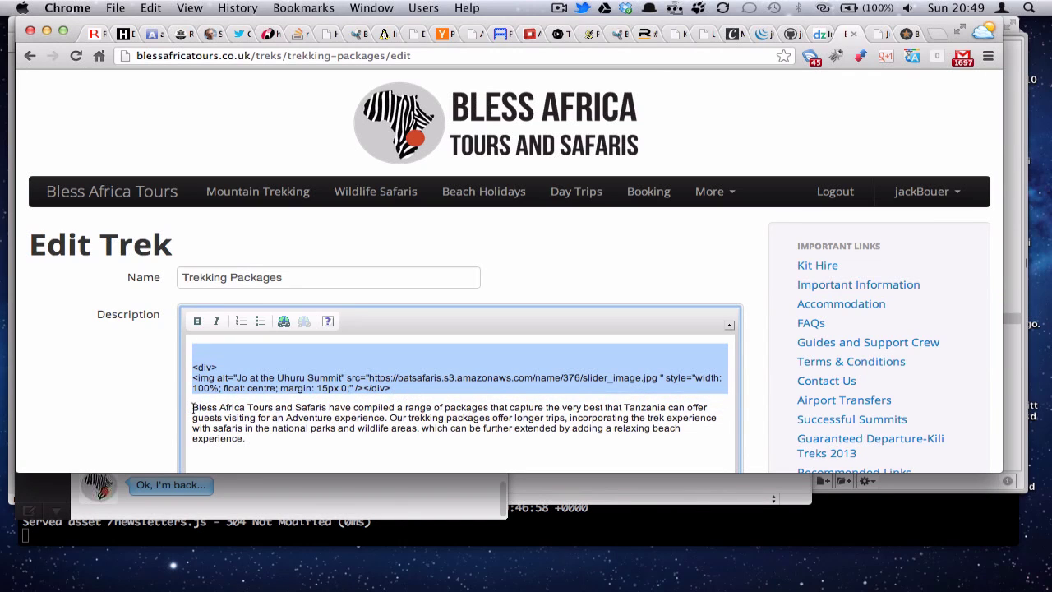
pyautogui.press('BackSpace')
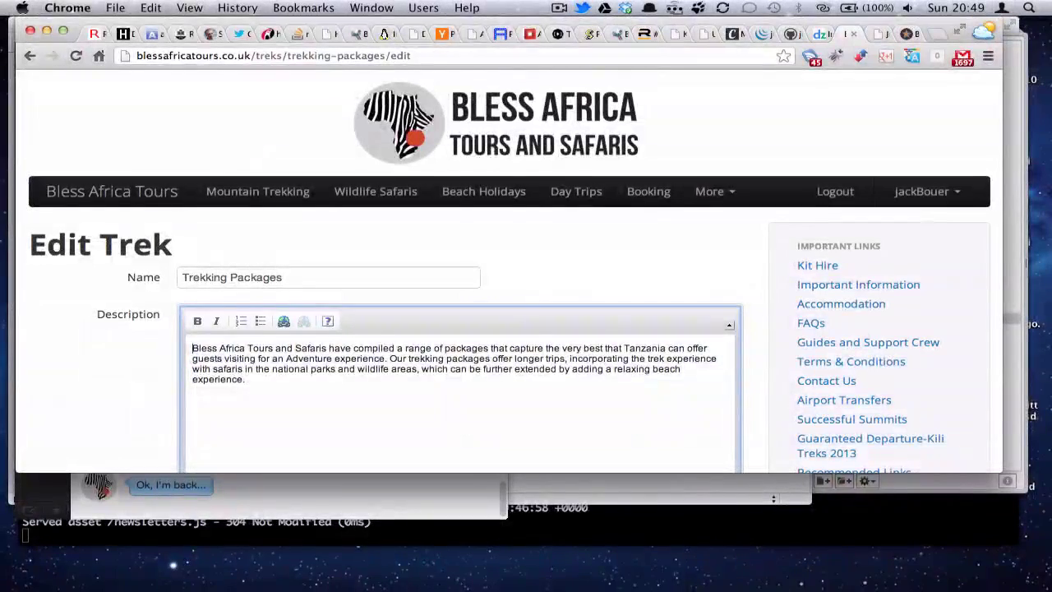
pyautogui.scroll(-5, 110, 398)
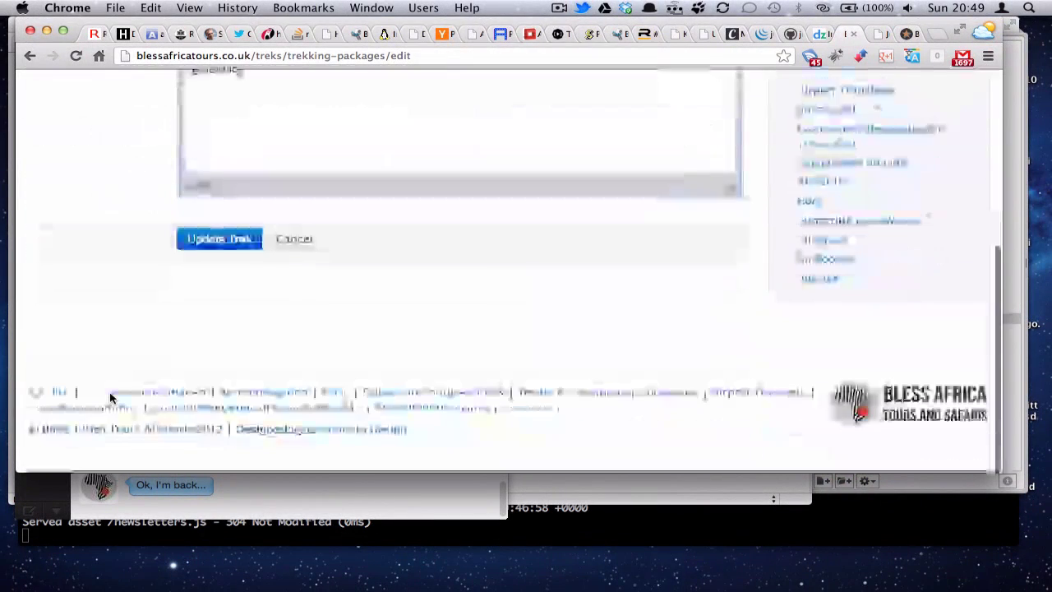
pyautogui.click(218, 241)
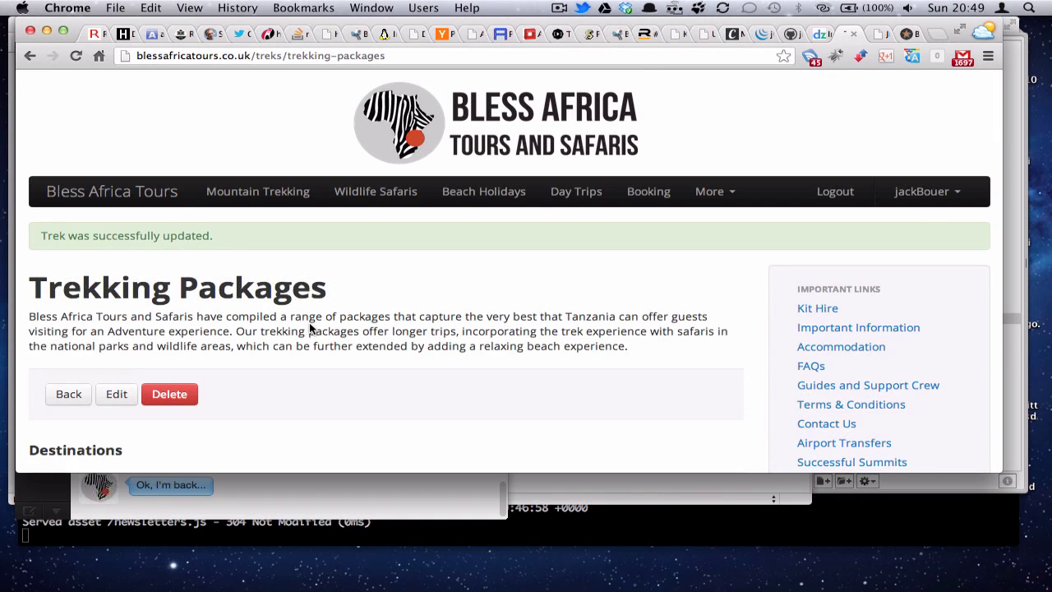
# Switch to TextMate and open index.html.erb and _form.html.erb from the treks views folder.
pyautogui.press('super+Tab')
pyautogui.press('super+Tab')
pyautogui.press('super+Tab')
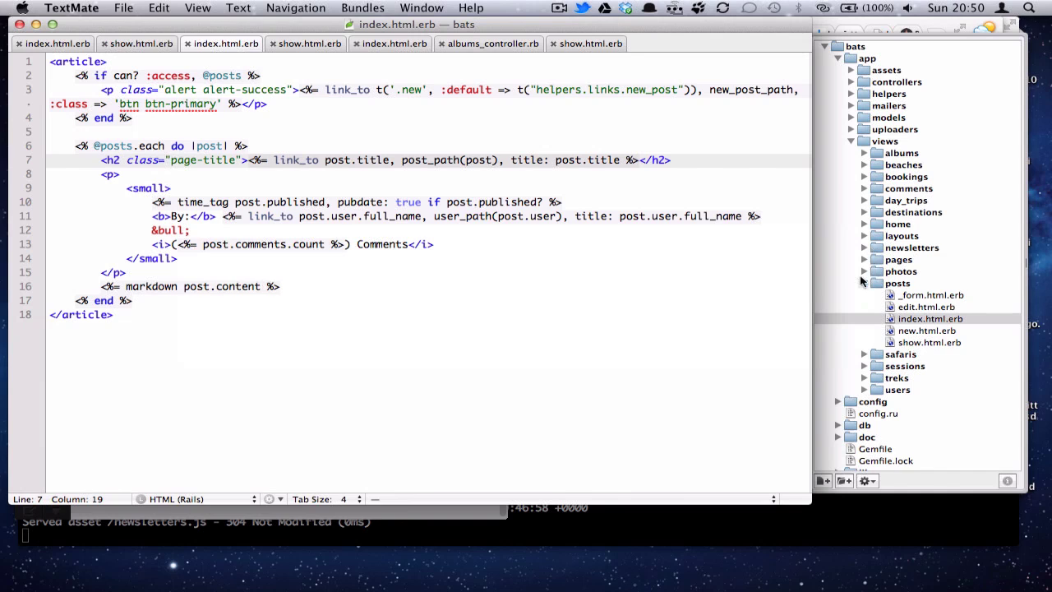
pyautogui.click(863, 283)
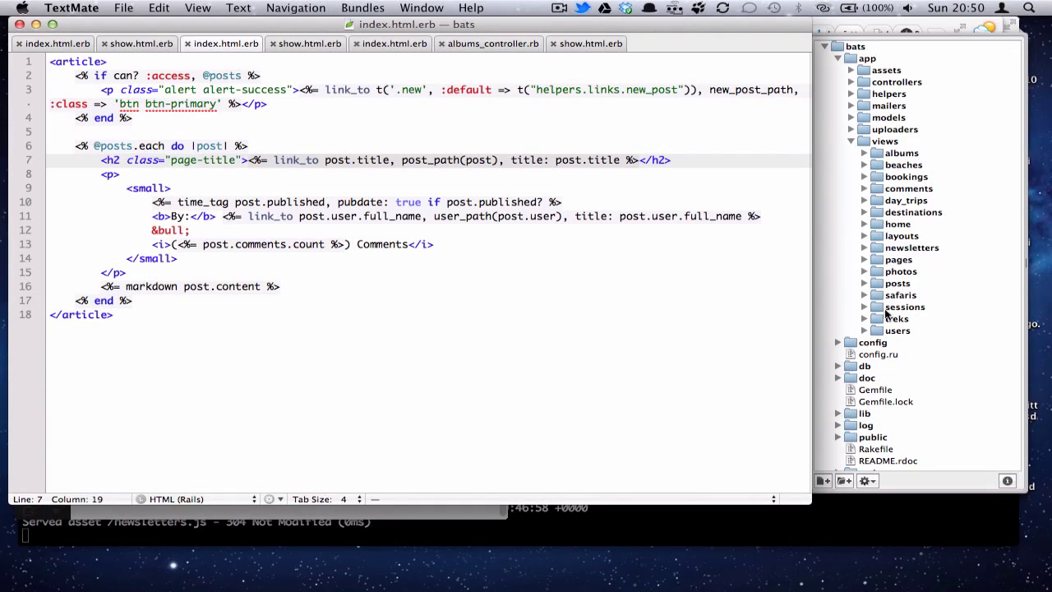
pyautogui.click(864, 318)
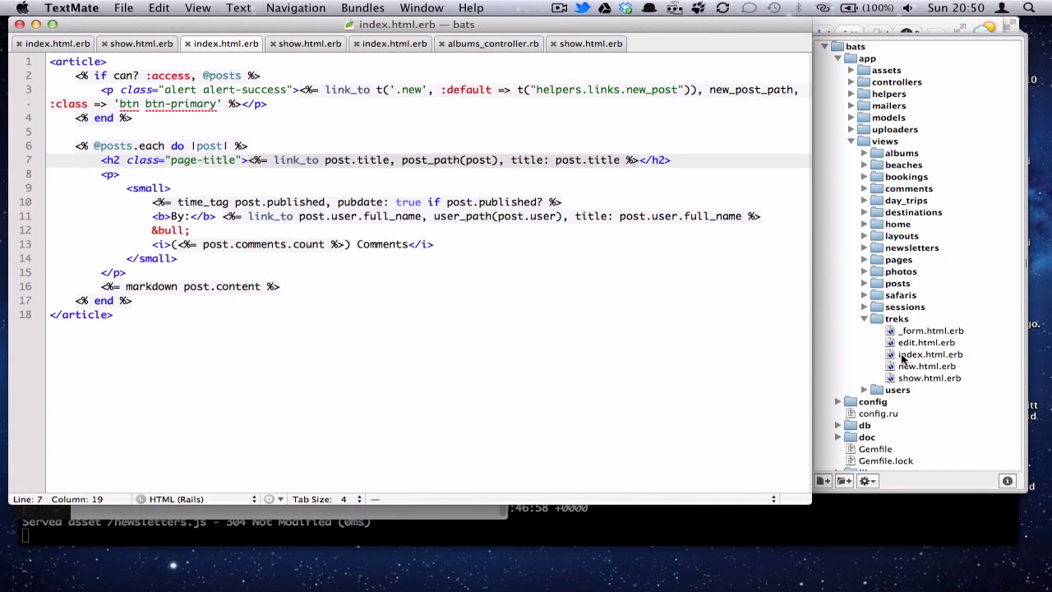
pyautogui.click(901, 354)
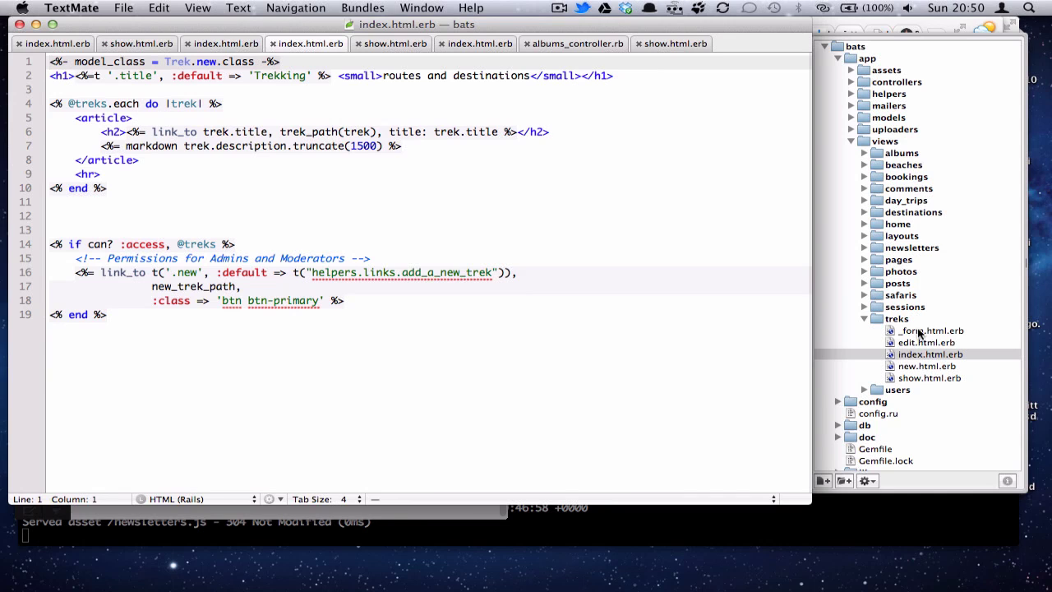
pyautogui.click(919, 332)
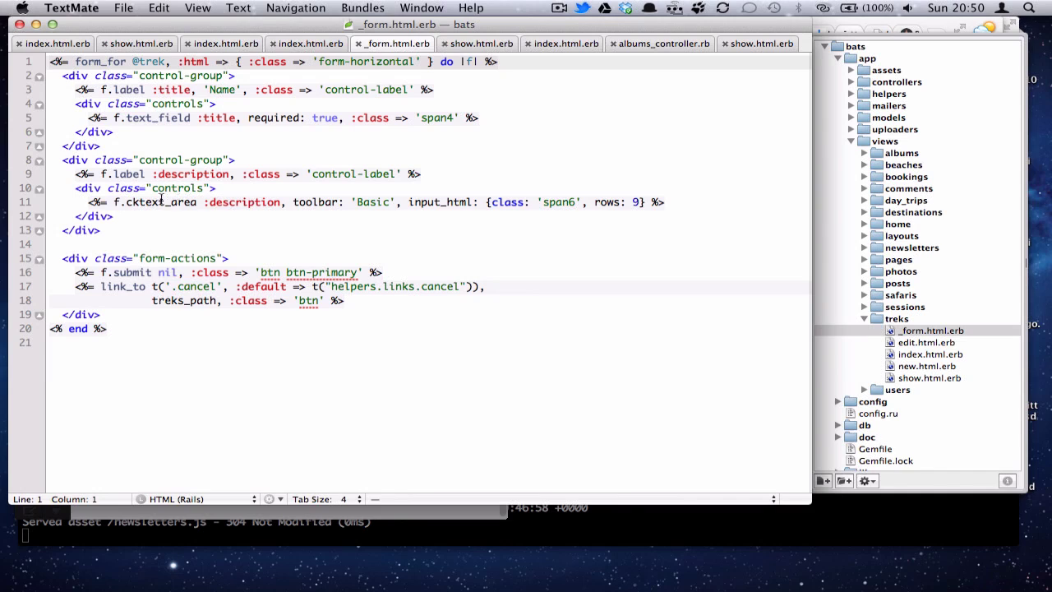
# Change the description editor's toolbar from Basic to 'Full' in the treks _form.html.erb and save the file.
pyautogui.doubleClick(378, 201)
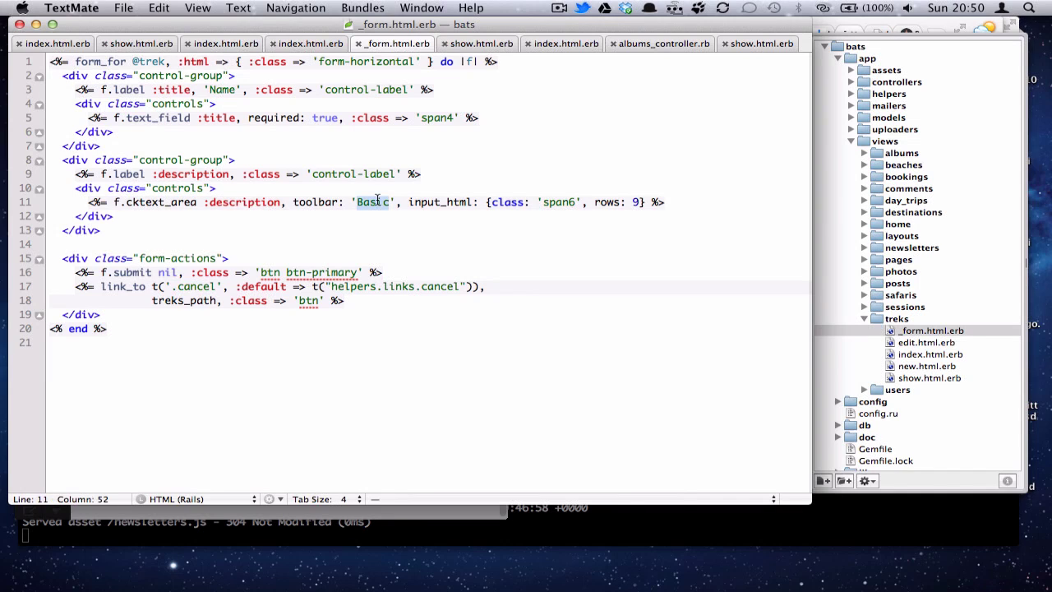
pyautogui.write('Full')
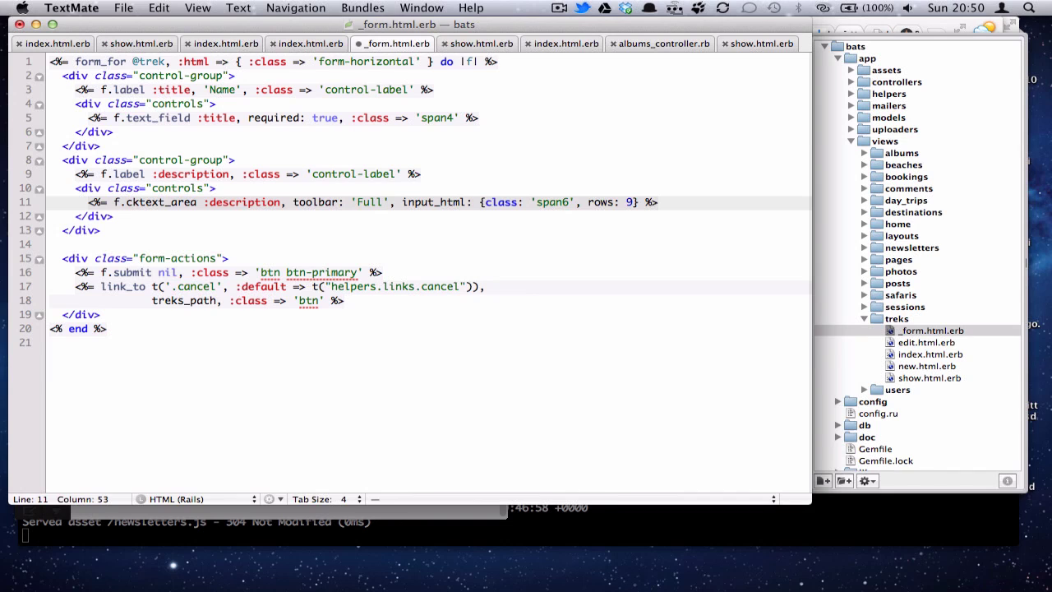
pyautogui.press('super+s')
# Switch to Chrome and go to the Mountain Trekking page of the local site at localhost:3000.
pyautogui.press('super+Tab')
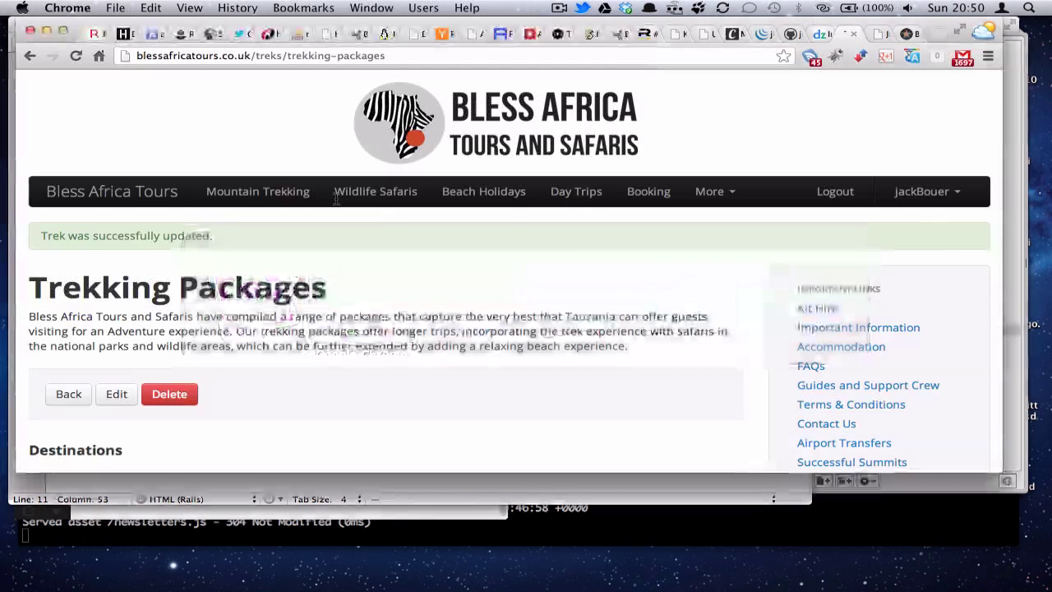
pyautogui.click(904, 33)
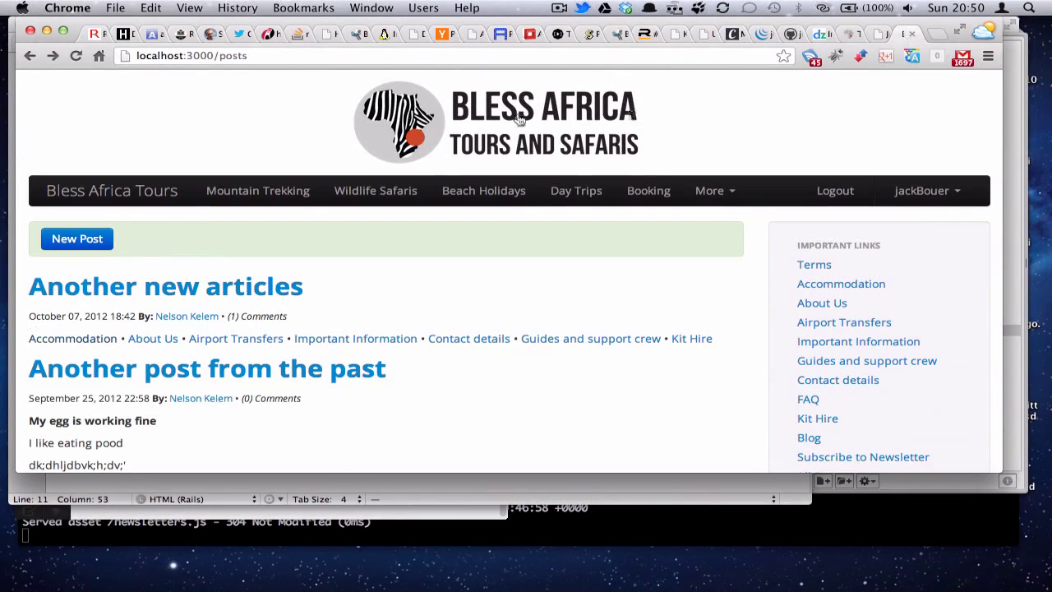
pyautogui.click(249, 191)
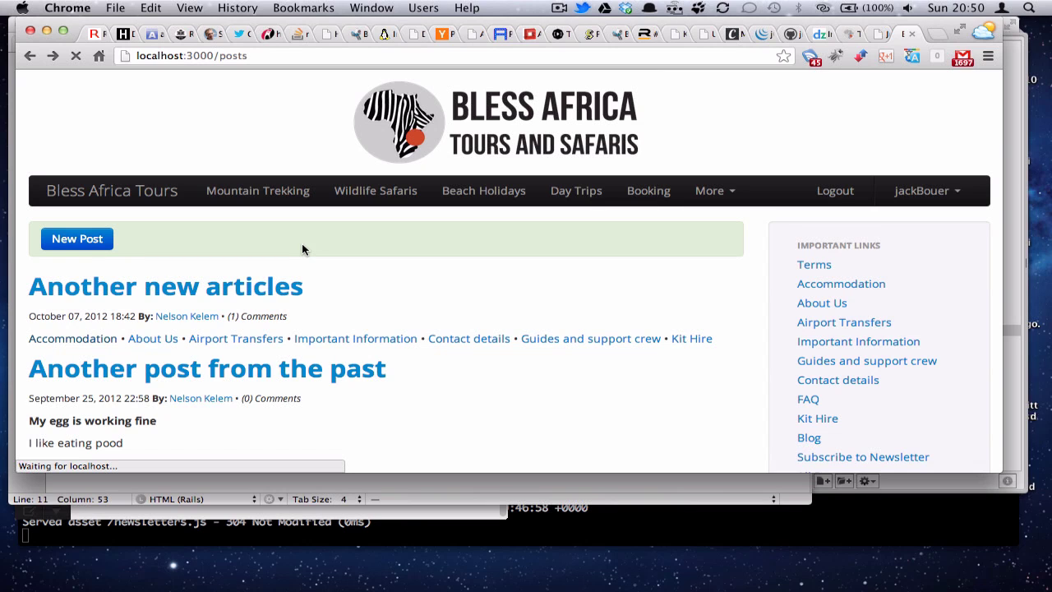
pyautogui.press('super+Tab')
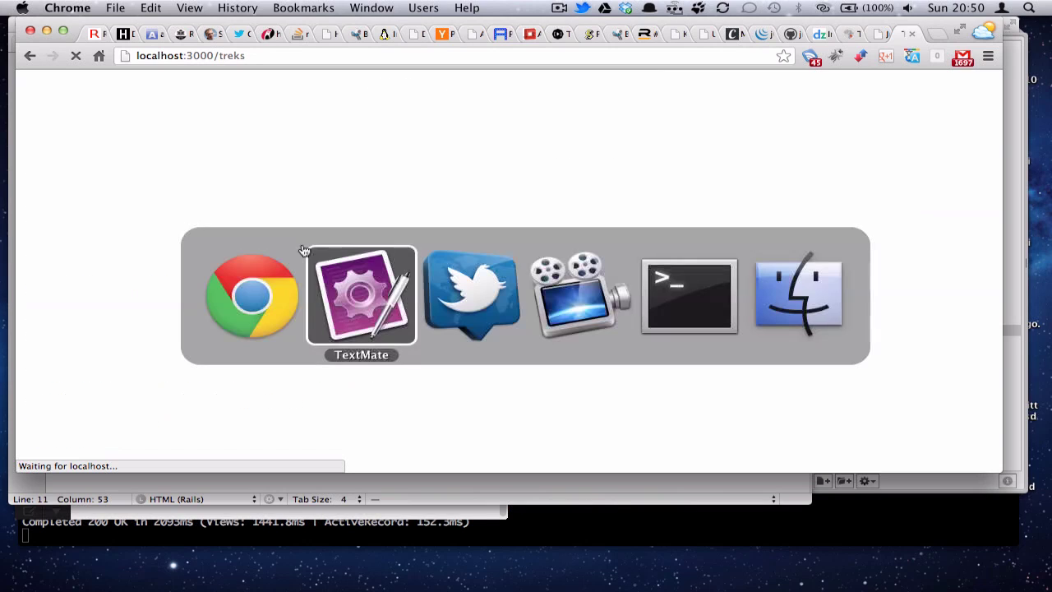
pyautogui.press('super+Tab')
pyautogui.press('super+Tab')
pyautogui.press('super+Tab')
pyautogui.press('super+Tab')
pyautogui.press('super+Tab')
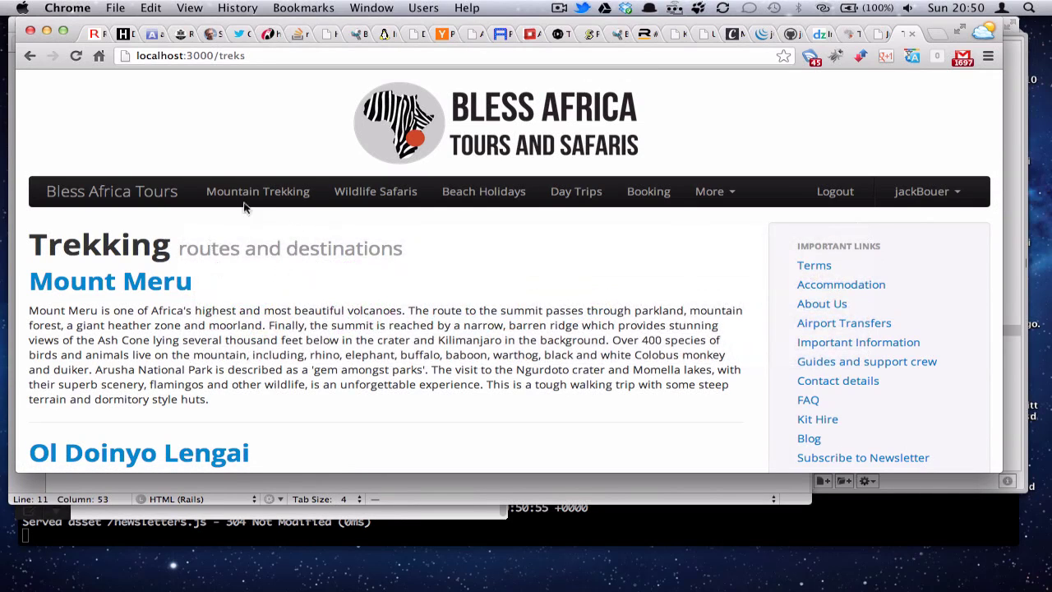
# Open the Mount Meru trek on the local site for editing and bring its description editor into view.
pyautogui.click(127, 283)
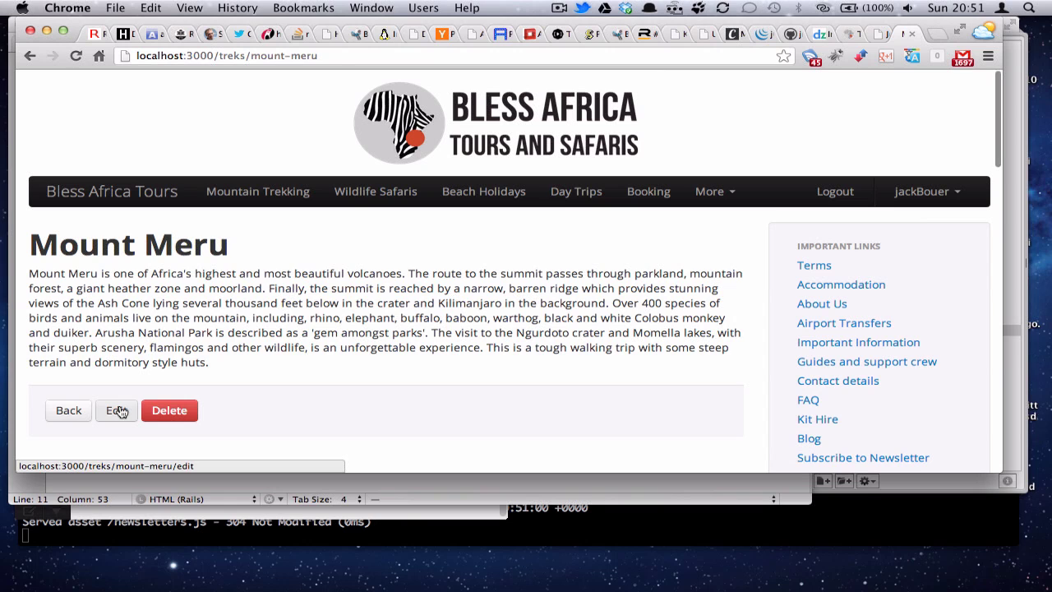
pyautogui.click(119, 411)
pyautogui.scroll(-1, 225, 311)
pyautogui.scroll(-3, 224, 308)
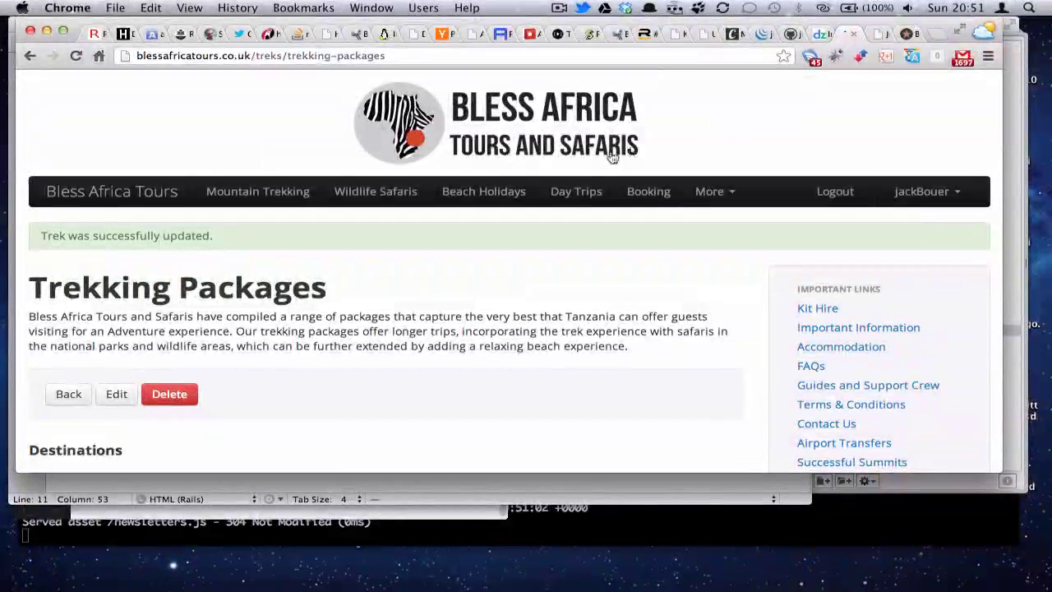
# Open the live site's Trekking Packages edit form to compare its description editor, and return to the local Mount Meru form.
pyautogui.click(118, 394)
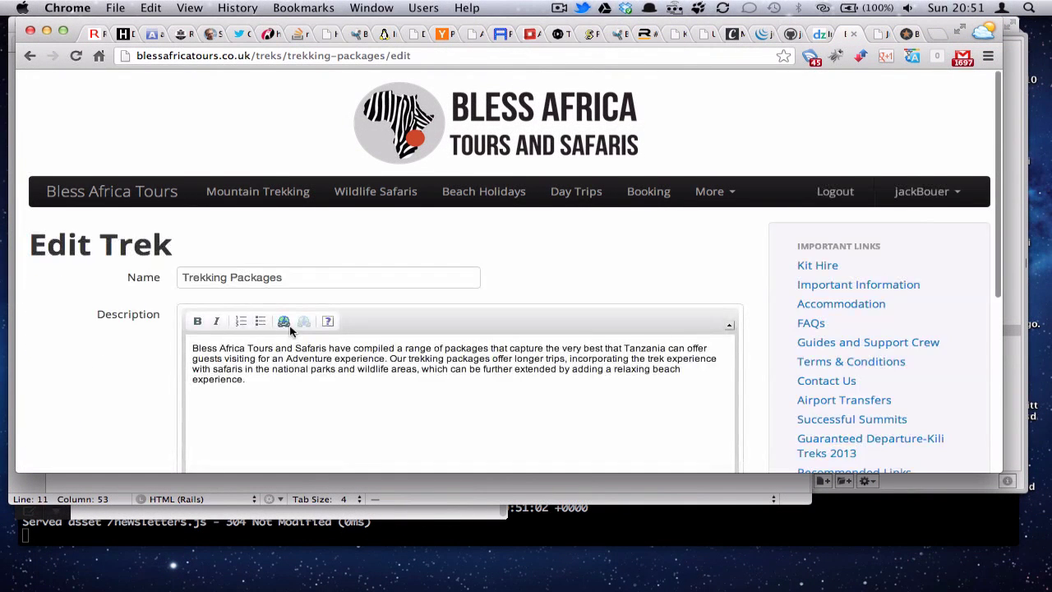
pyautogui.scroll(-3, 290, 327)
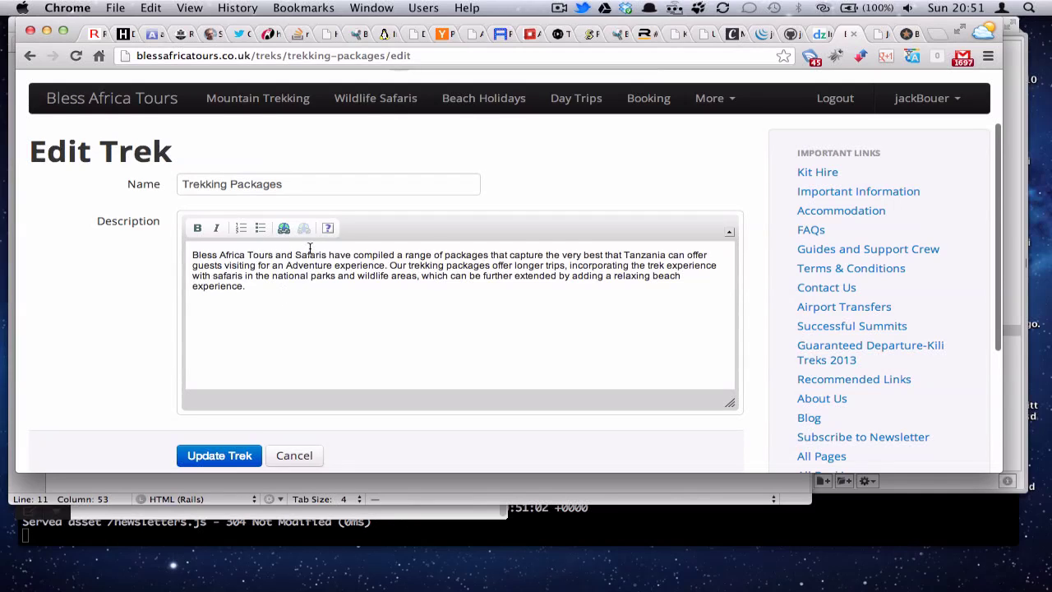
pyautogui.click(909, 35)
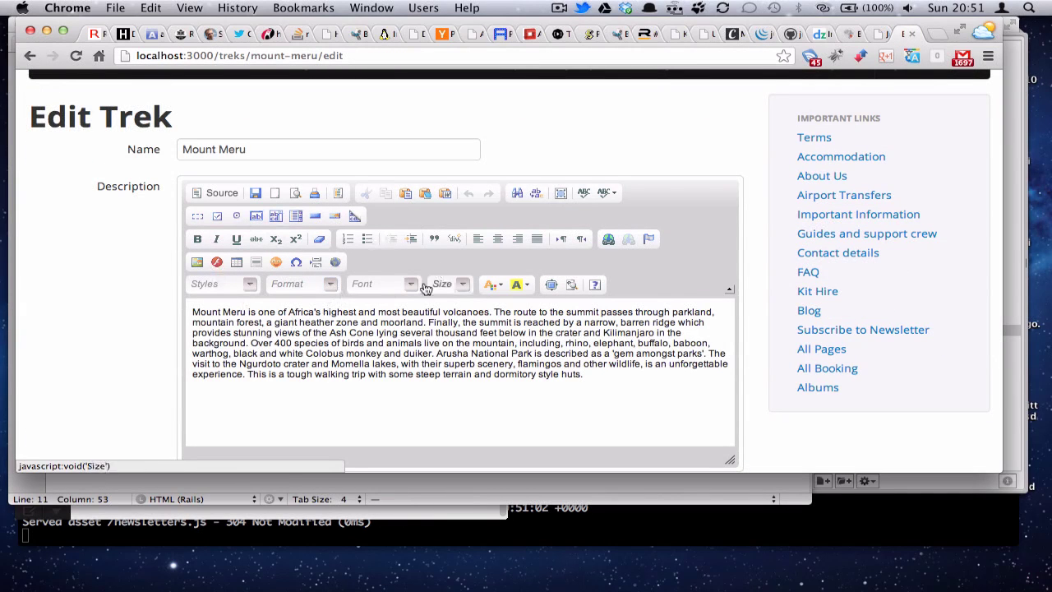
# Paste the summit image's div HTML on a new line above the Mount Meru description in source mode and update the trek.
pyautogui.click(225, 191)
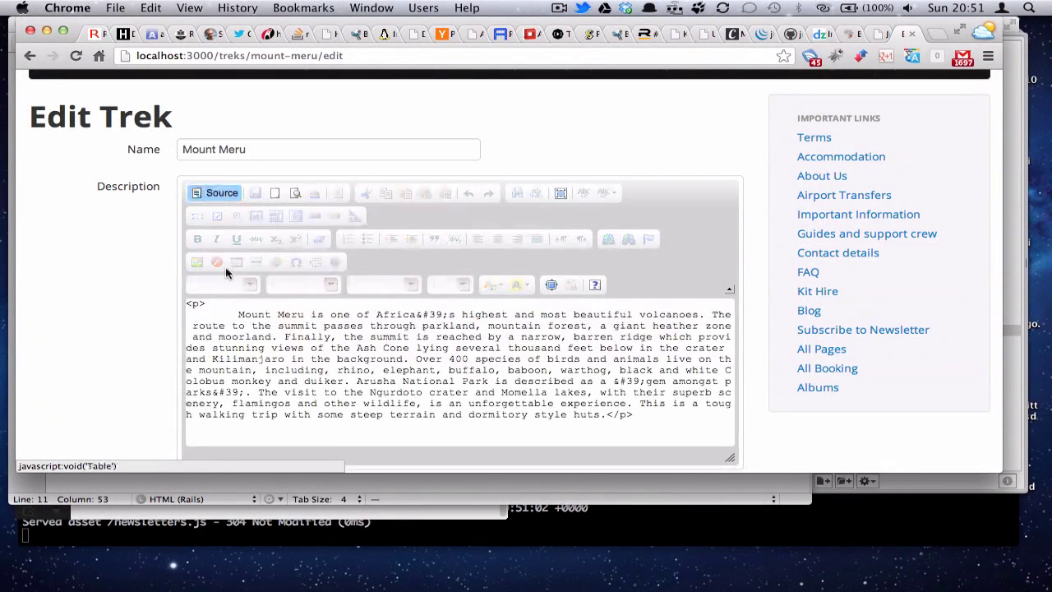
pyautogui.click(186, 305)
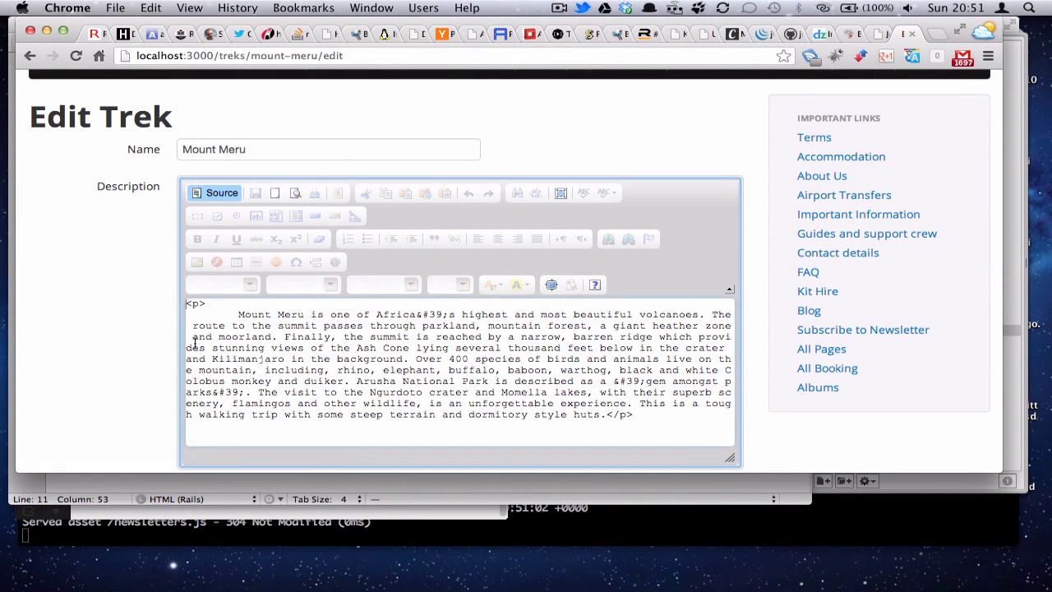
pyautogui.press('Return')
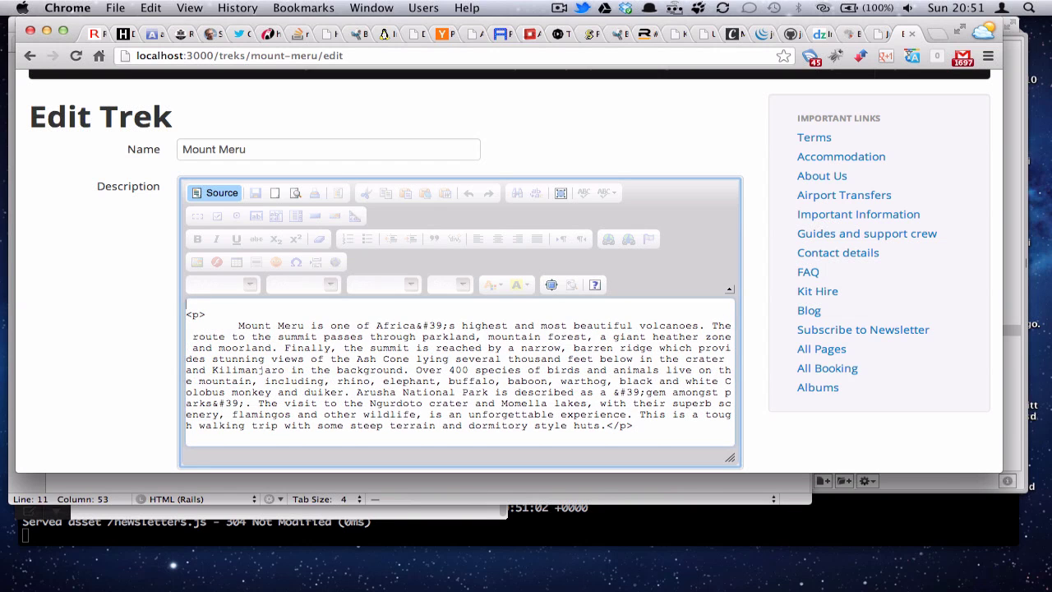
pyautogui.write('<div> \t<img alt="Jo at the Uhuru Summit" src="https://batsafaris.s3.amazonaws.com/name/376/slider_image.jpg " style="width: 100%; float: centre; margin: 15px 0;" /> </div>')
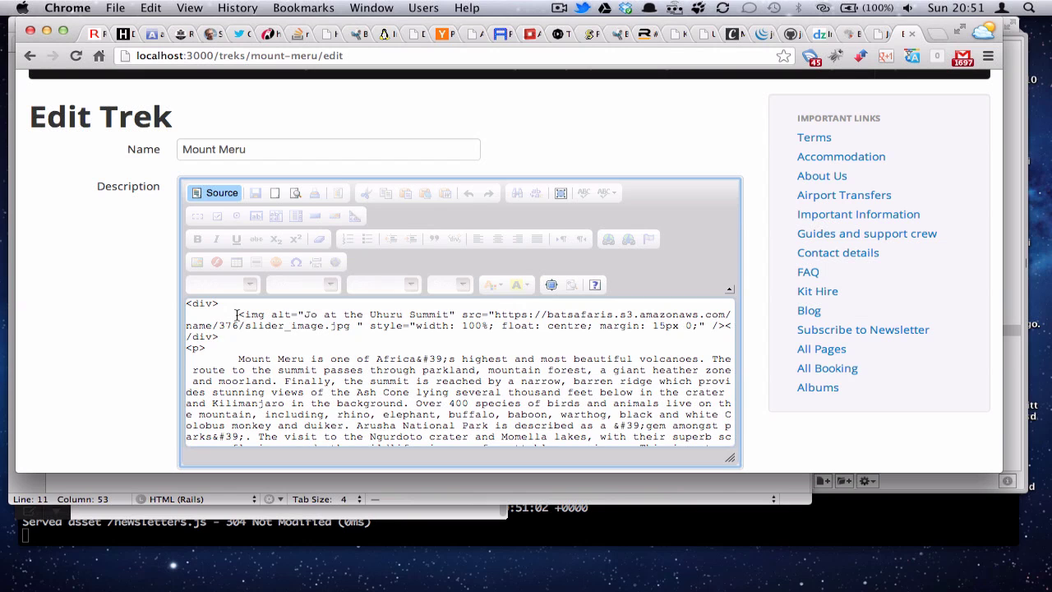
pyautogui.scroll(-5, 111, 308)
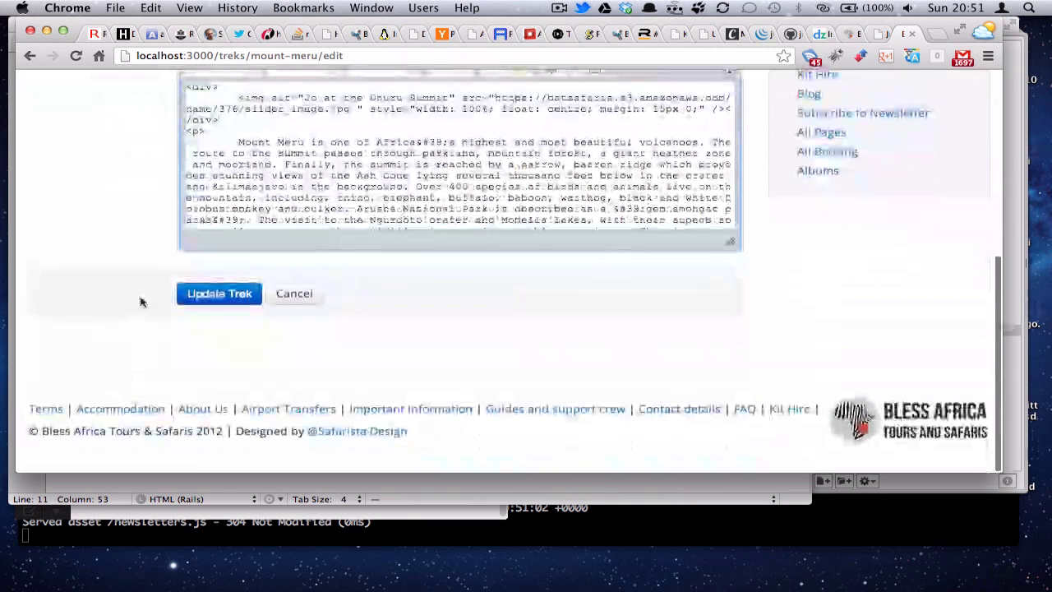
pyautogui.click(188, 298)
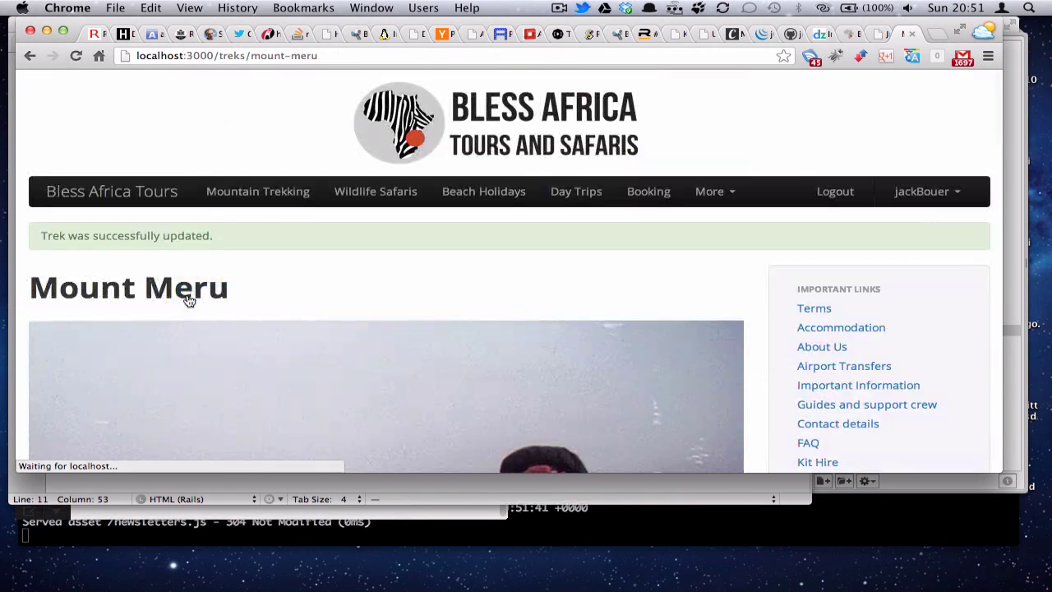
# Examine the updated Mount Meru page, including the inserted photo, the description, the Destinations section and the new itinerary form.
pyautogui.scroll(-10, 329, 274)
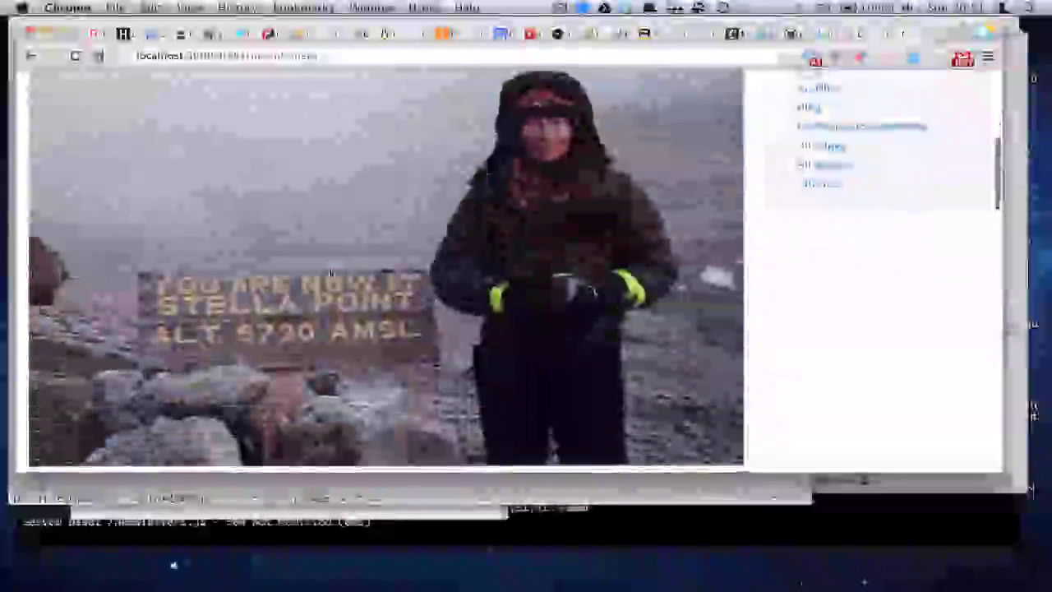
pyautogui.scroll(-4, 329, 274)
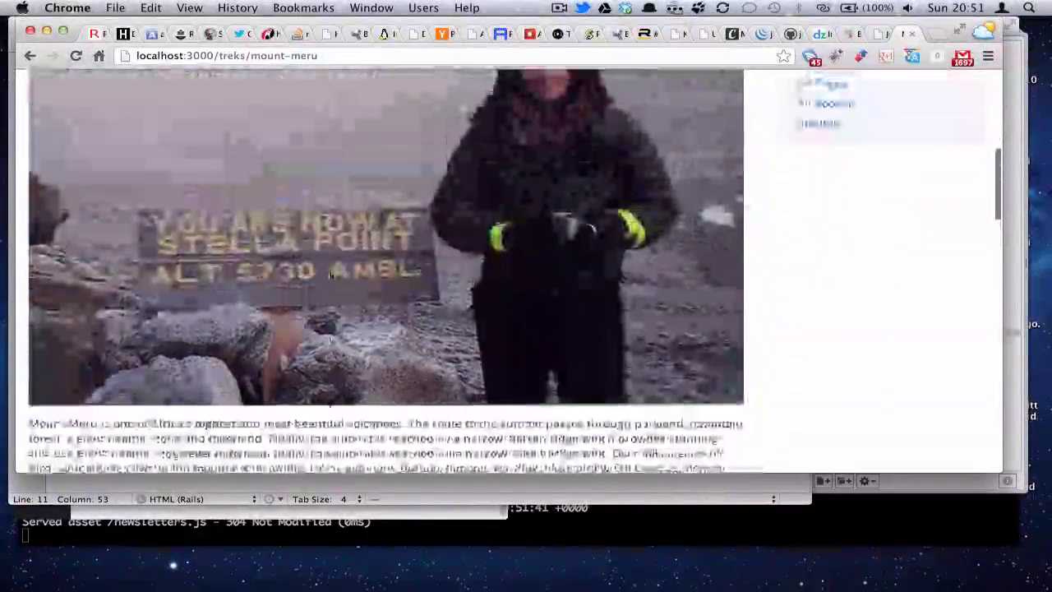
pyautogui.scroll(14, 329, 274)
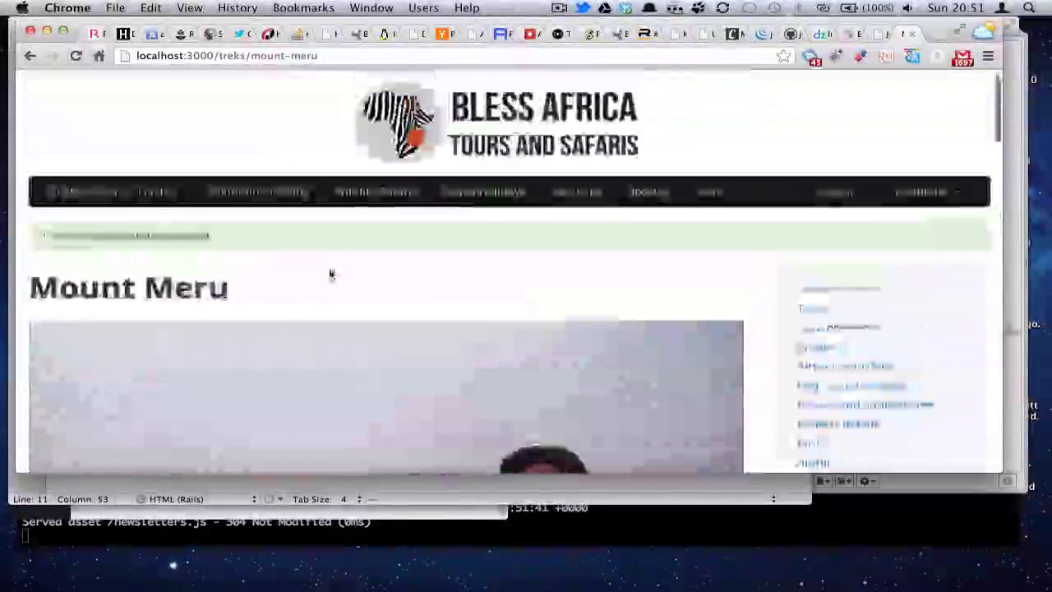
pyautogui.scroll(-5, 254, 305)
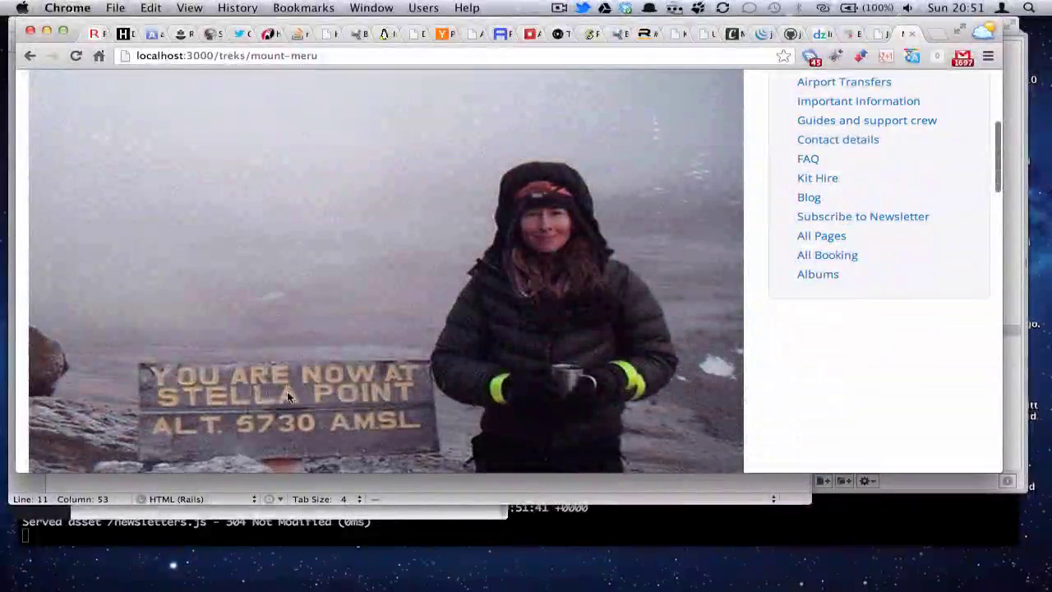
pyautogui.scroll(-6, 287, 397)
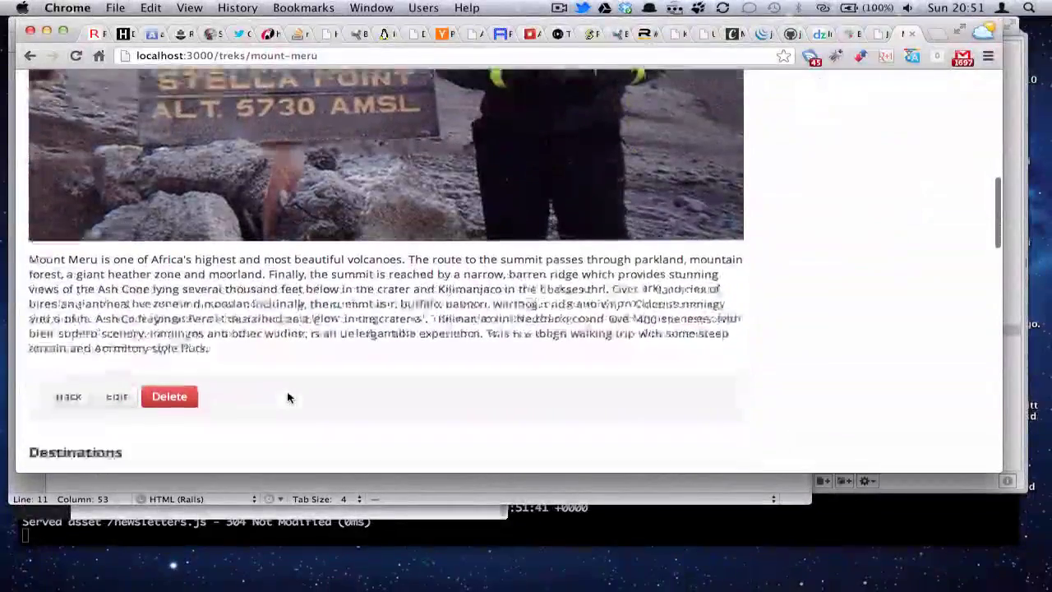
pyautogui.scroll(-6, 329, 302)
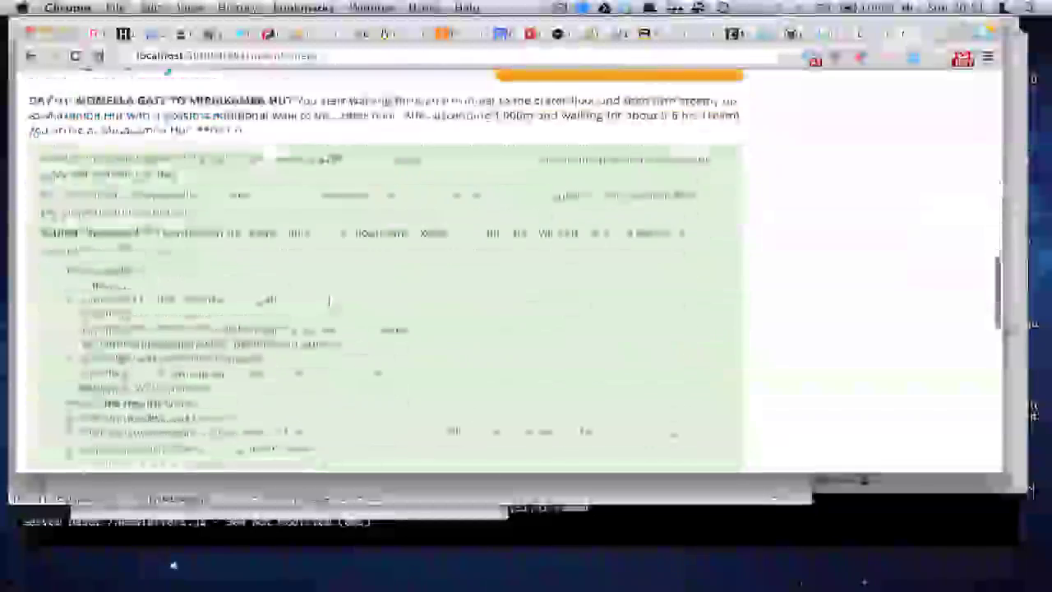
pyautogui.scroll(-6, 333, 302)
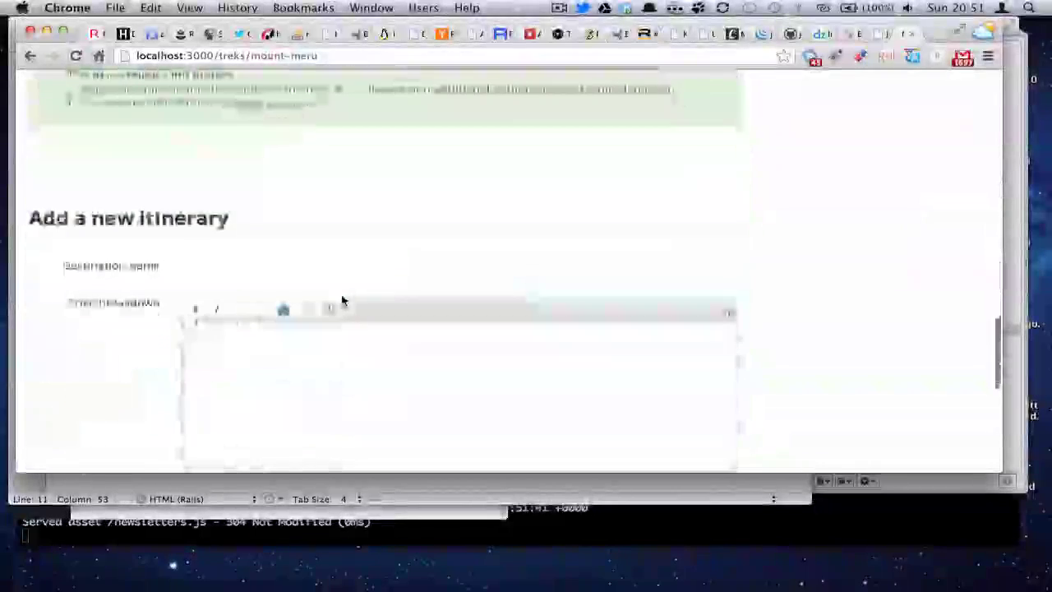
pyautogui.scroll(10, 344, 301)
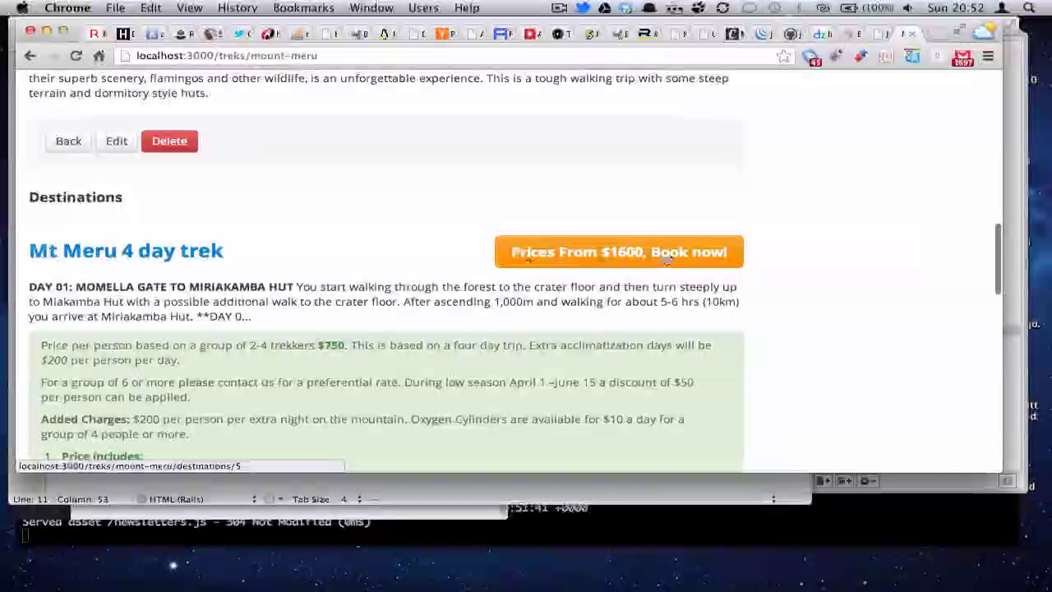
# Switch to TextMate, delete the 'Prices From $1600, Book now!' link_to from line 28 of the treks show.html.erb, and save.
pyautogui.press('super+Tab')
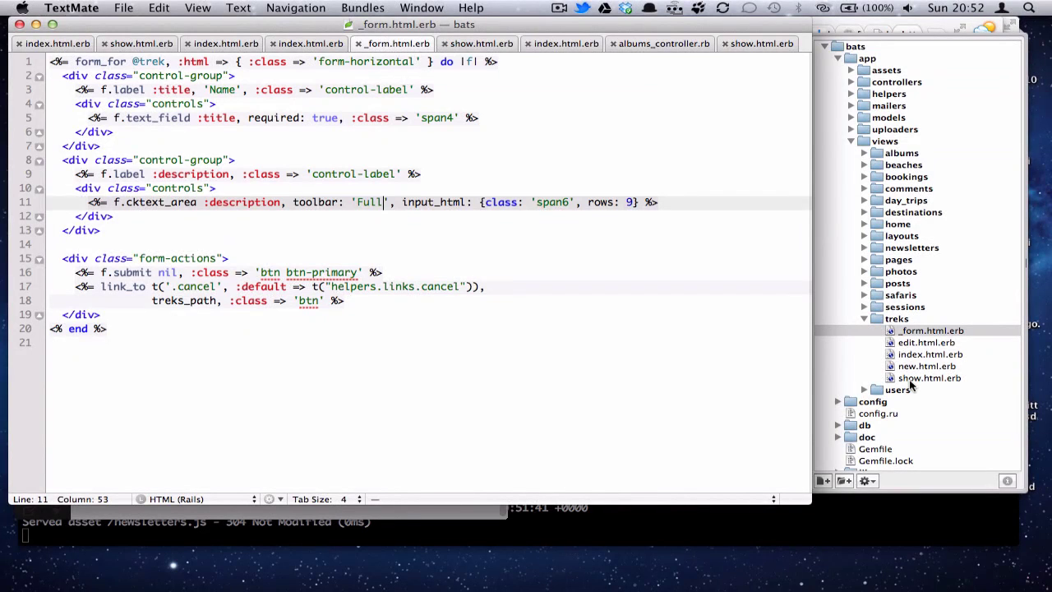
pyautogui.click(910, 378)
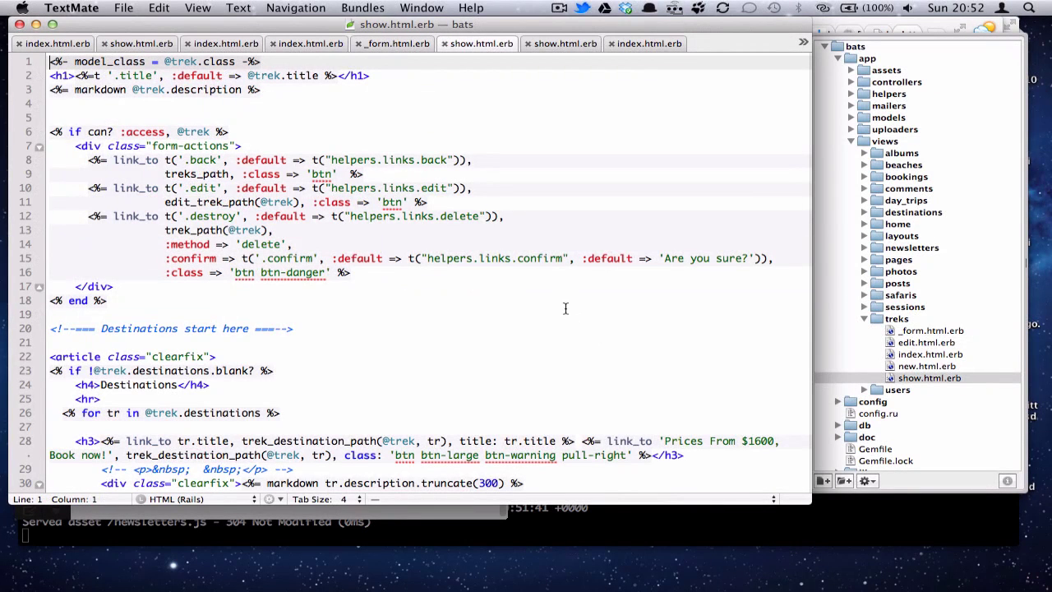
pyautogui.scroll(-3, 565, 308)
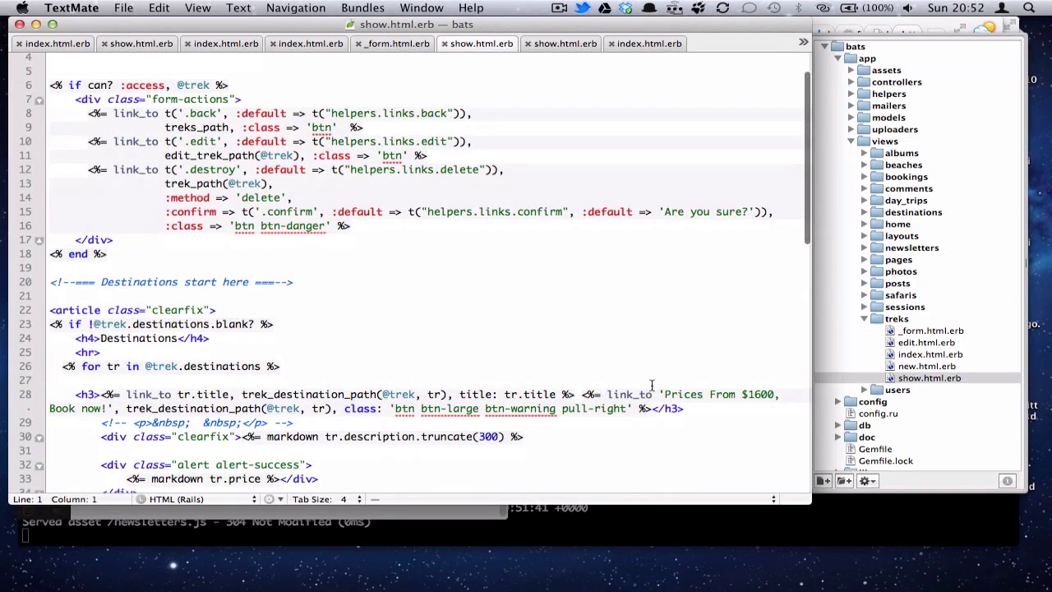
pyautogui.moveTo(667, 394); pyautogui.dragTo(107, 408)
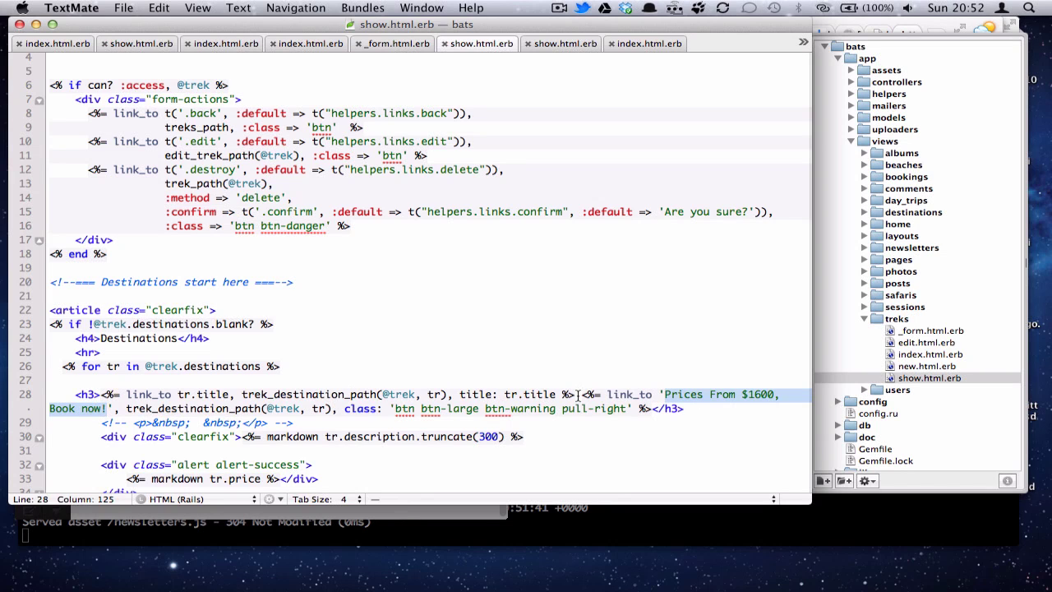
pyautogui.moveTo(577, 395); pyautogui.dragTo(660, 405)
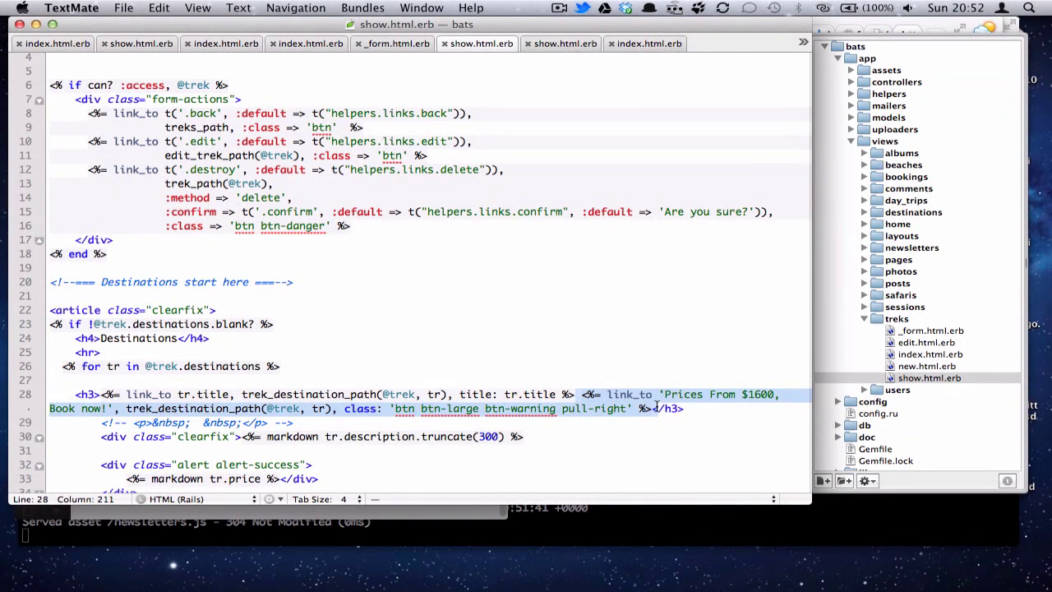
pyautogui.press('BackSpace')
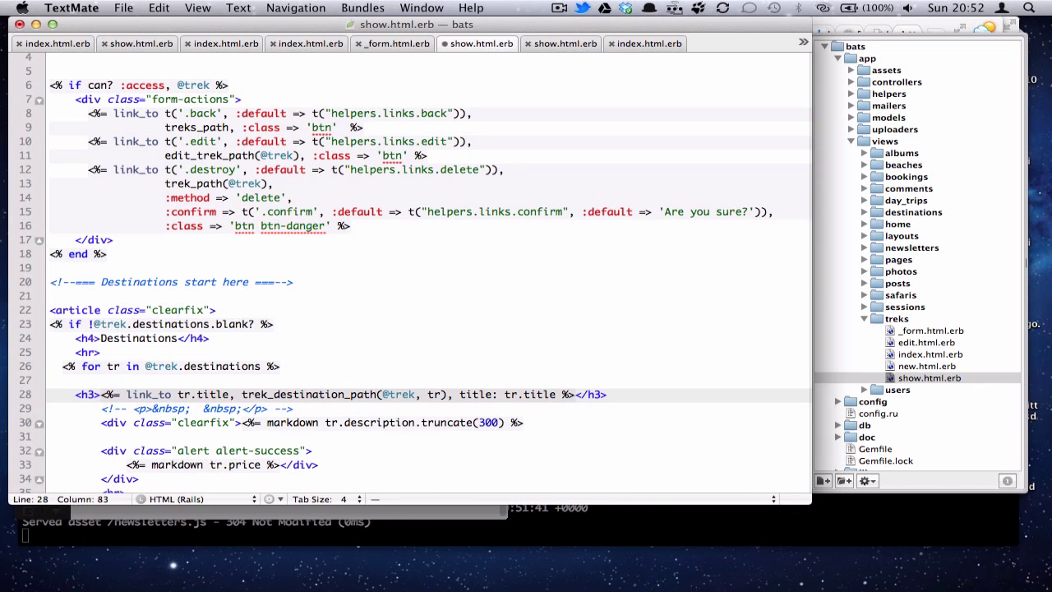
pyautogui.press('super+s')
# Switch to Chrome, reload the local Mount Meru page and check the Mt Meru 4 day trek heading under Destinations.
pyautogui.press('super+Tab')
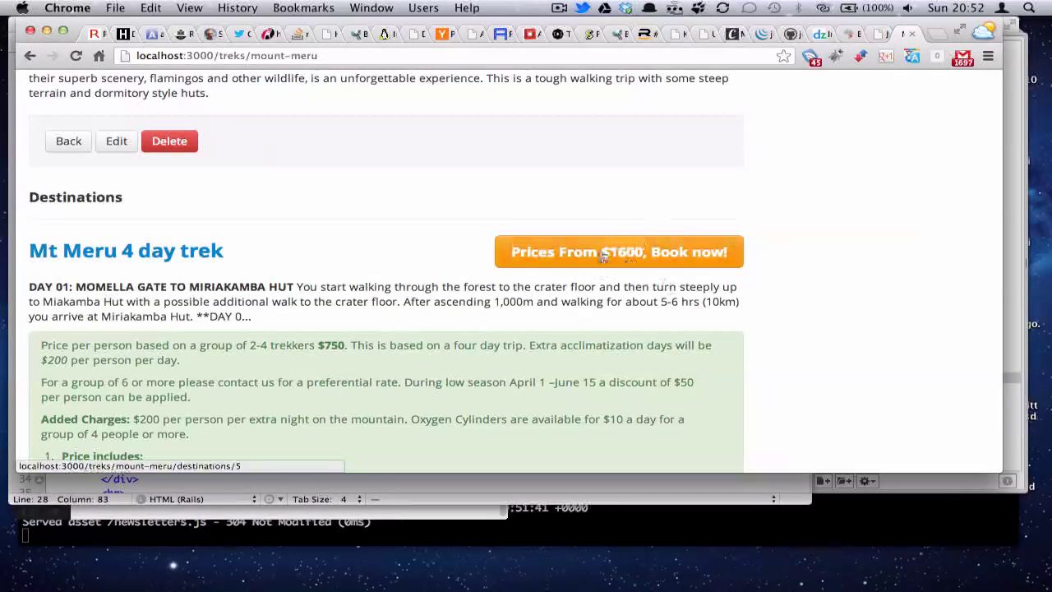
pyautogui.press('super+r')
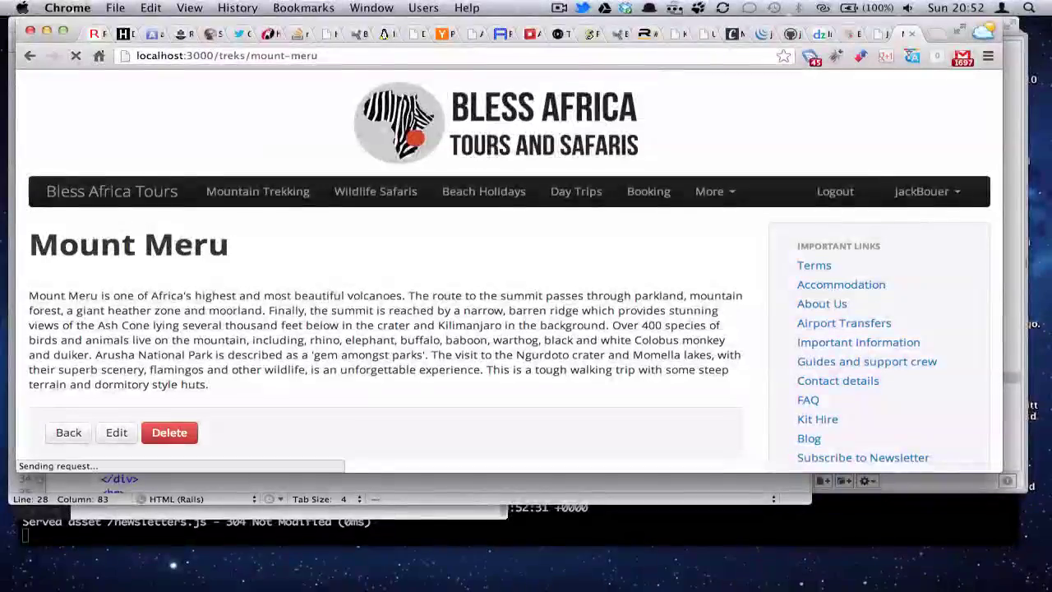
pyautogui.scroll(-5, 523, 265)
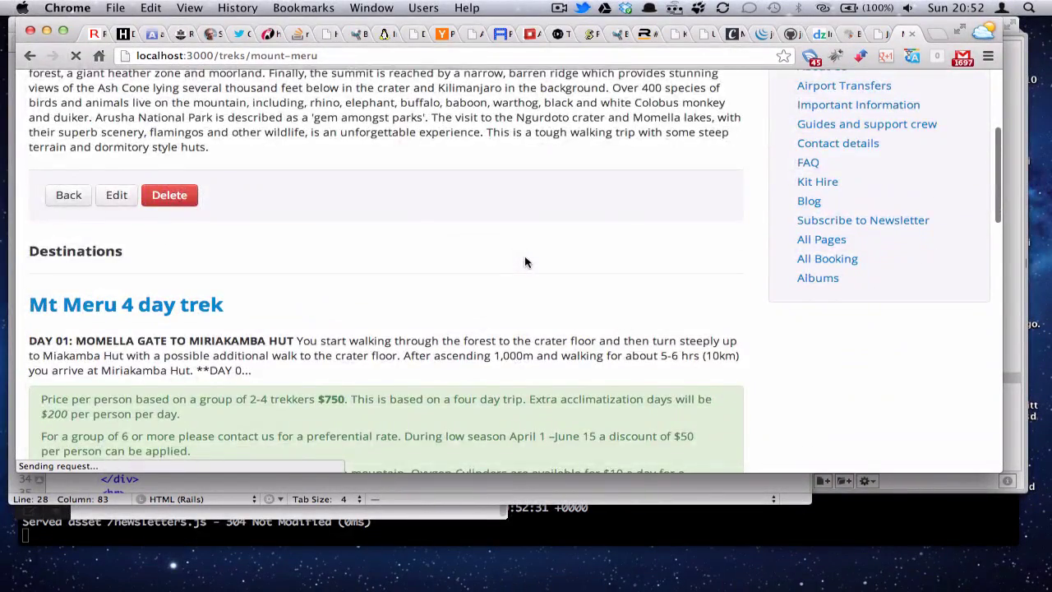
# Switch to TextMate and open the treks index.html.erb to inspect its listing code.
pyautogui.scroll(-2, 524, 256)
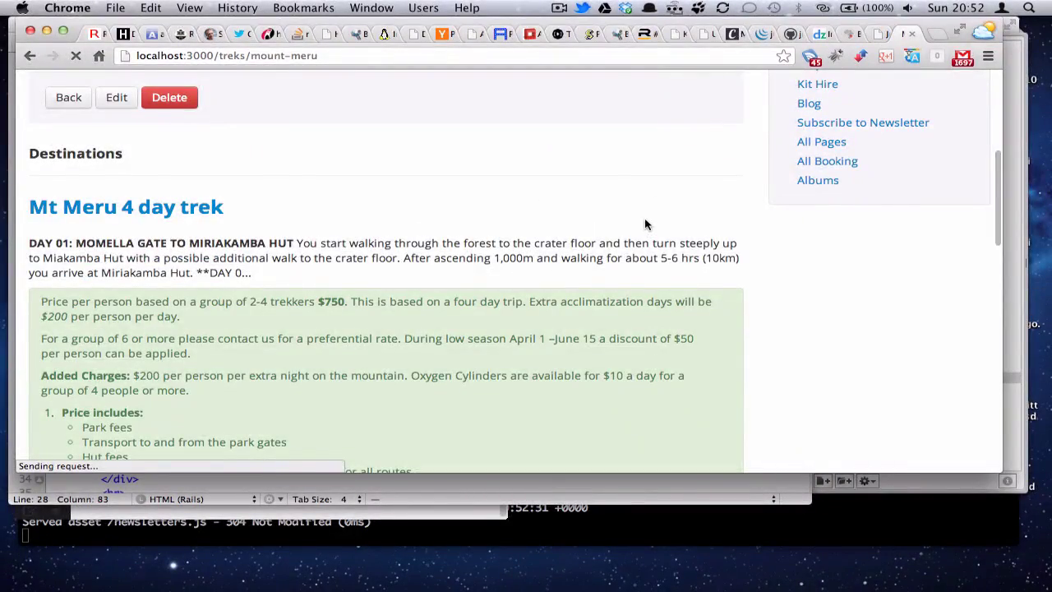
pyautogui.press('super+Tab')
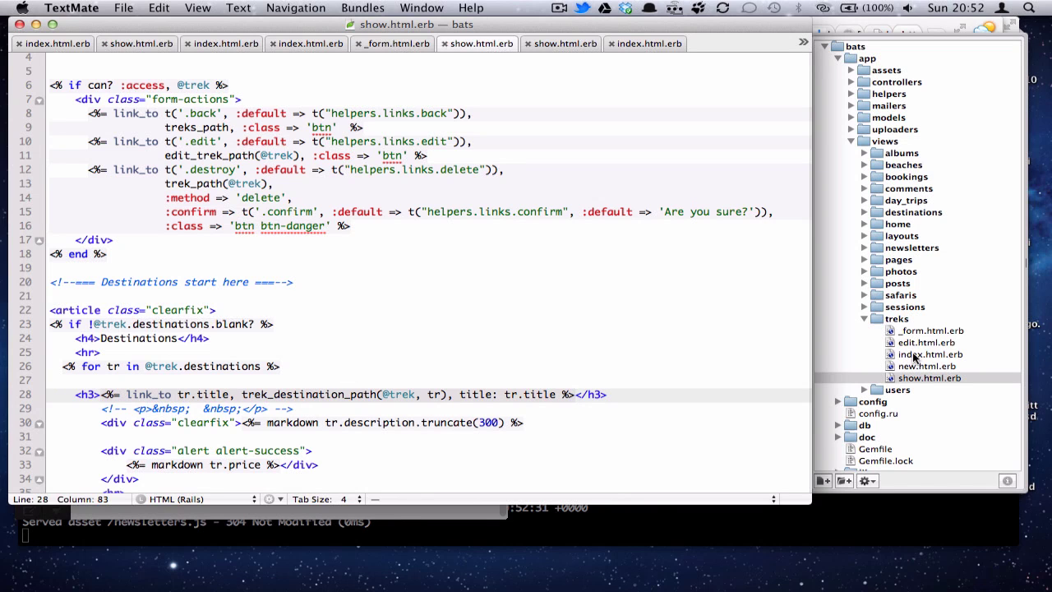
pyautogui.click(929, 354)
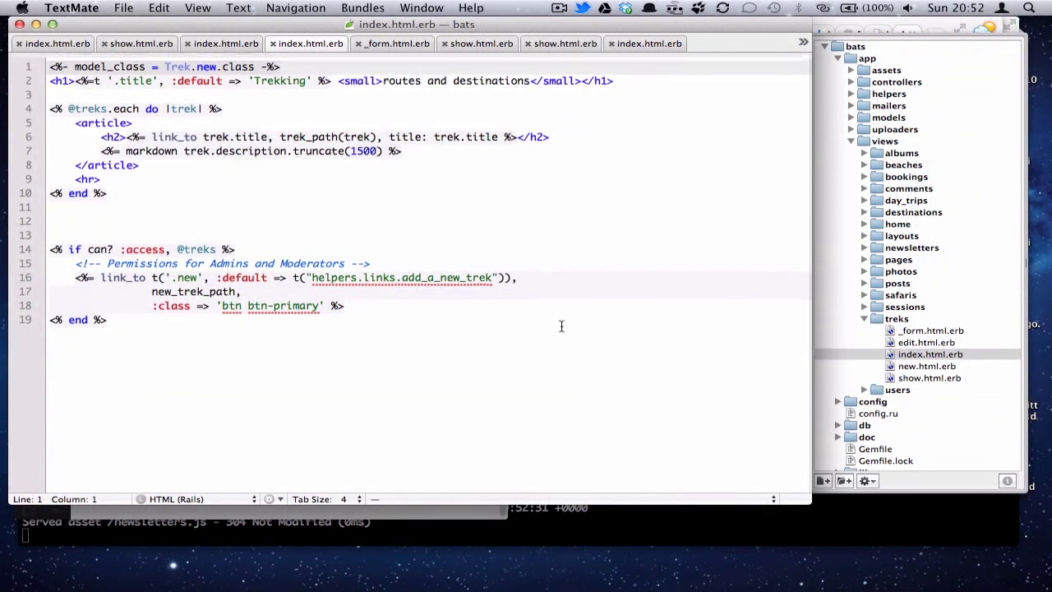
pyautogui.scroll(-1, 561, 326)
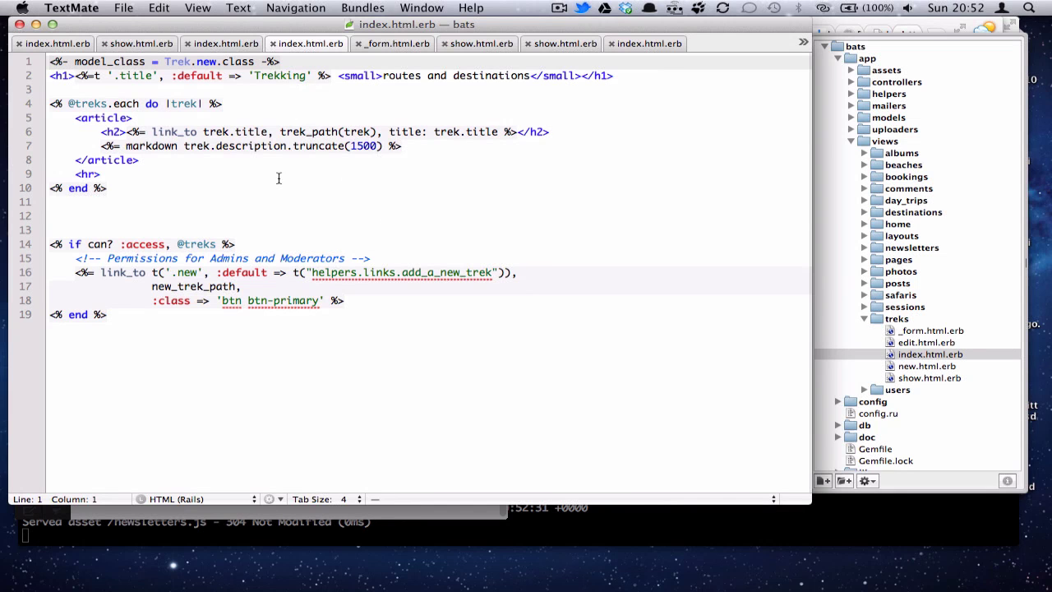
# Switch to Chrome, open the Mountain Trekking page and look through its trek listings down to Mount Meru.
pyautogui.press('super+Tab')
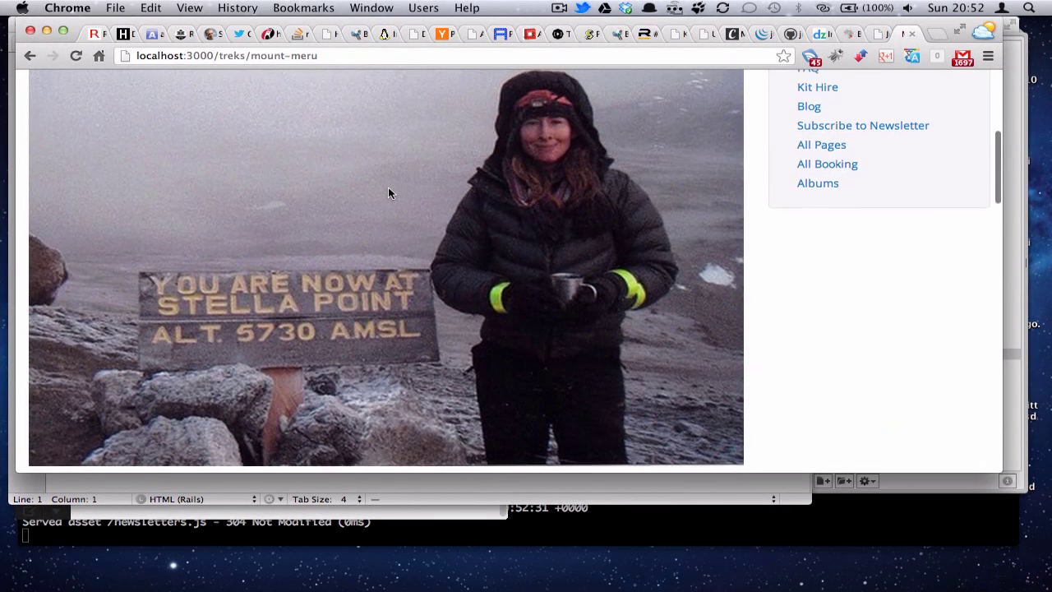
pyautogui.scroll(5, 388, 187)
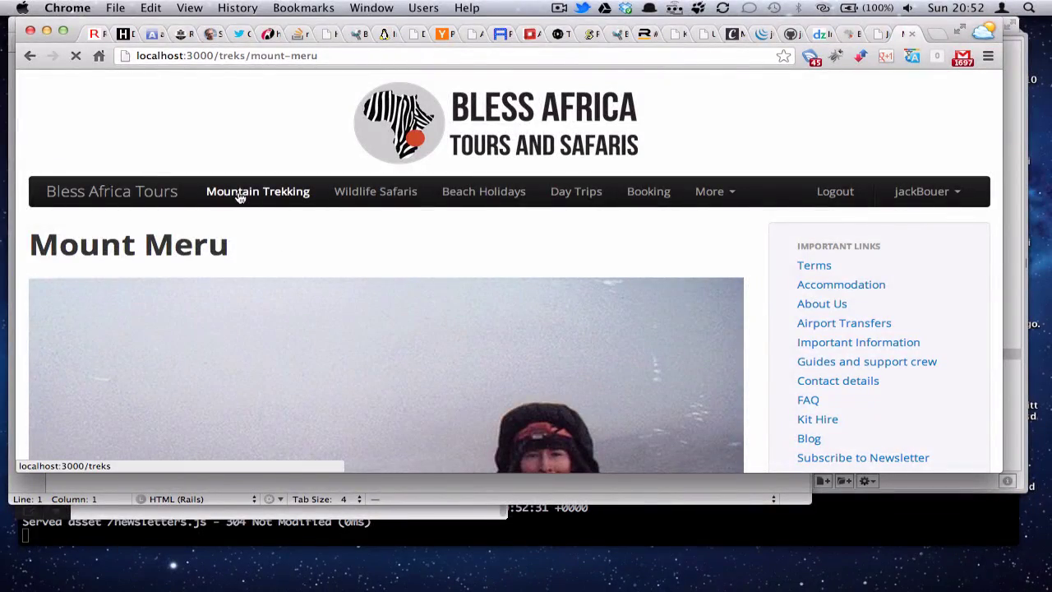
pyautogui.scroll(-5, 295, 271)
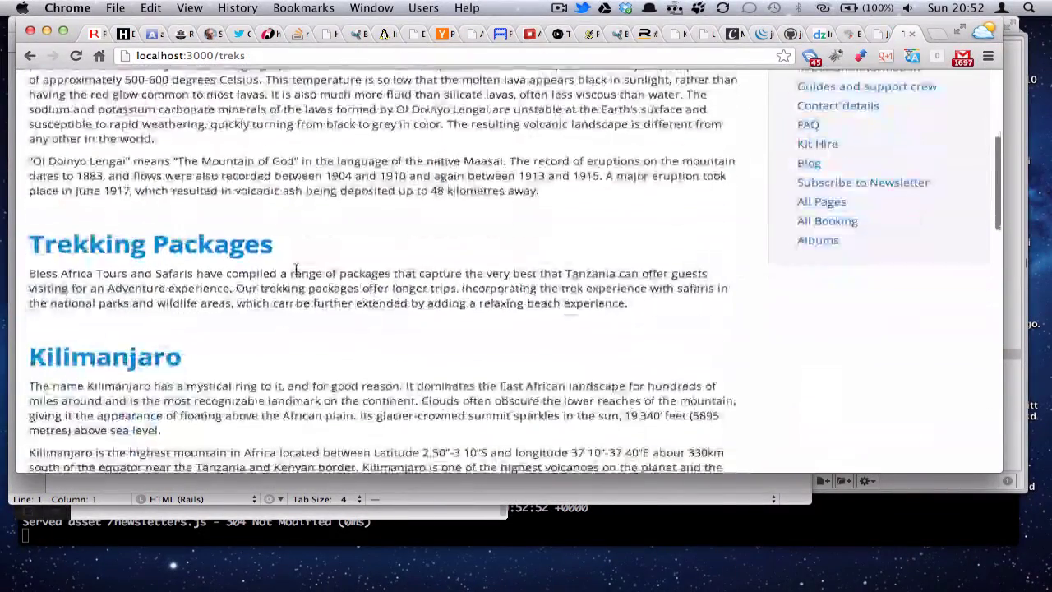
pyautogui.scroll(-10, 296, 271)
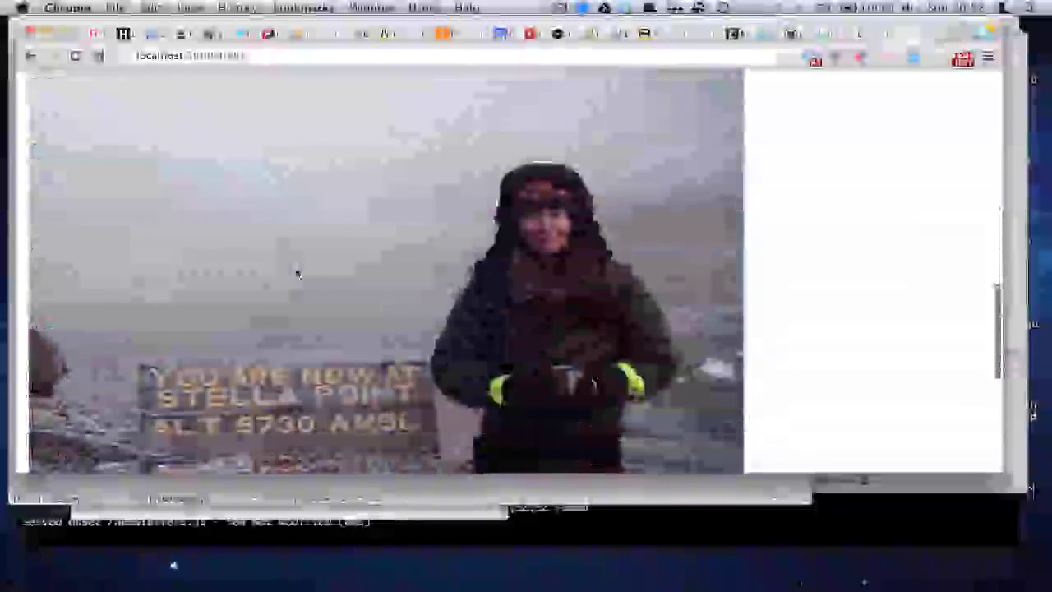
pyautogui.scroll(-5, 297, 273)
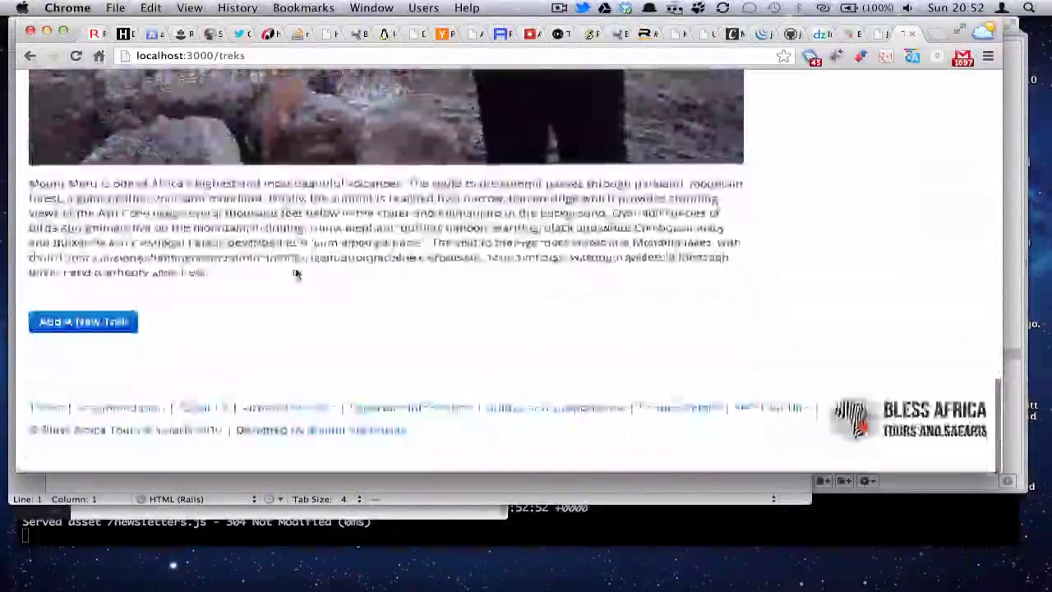
pyautogui.scroll(12, 296, 273)
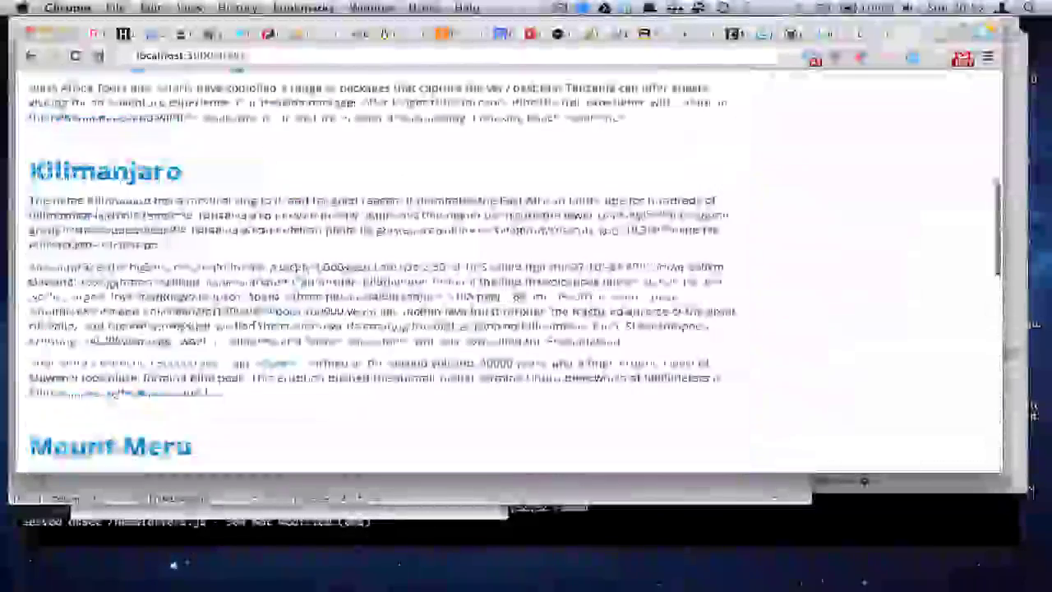
pyautogui.scroll(6, 297, 274)
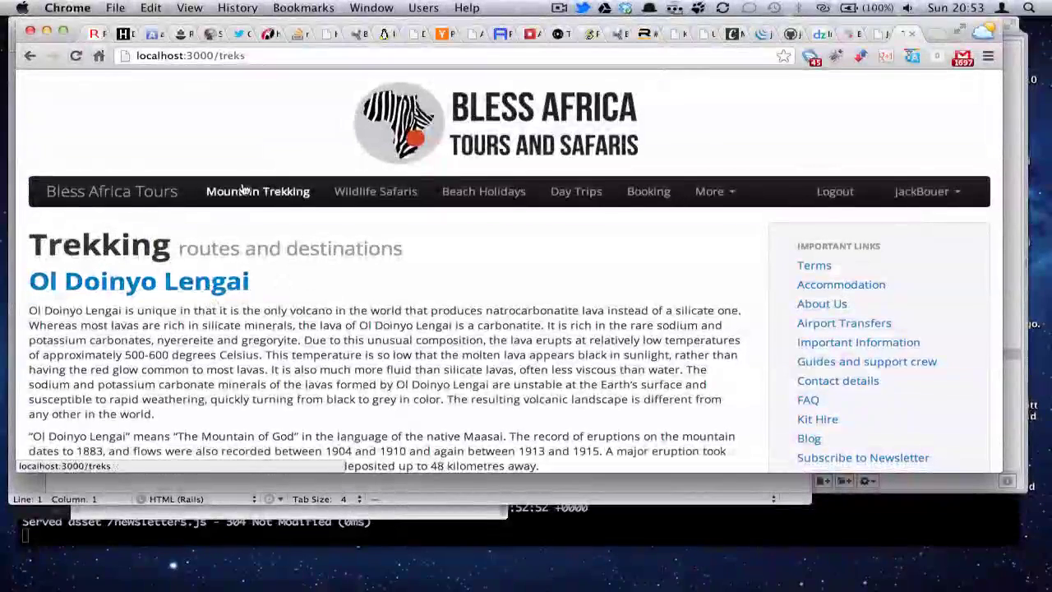
# Open the Ol Doinyo Lengai trek and check its description and Destinations section.
pyautogui.click(226, 285)
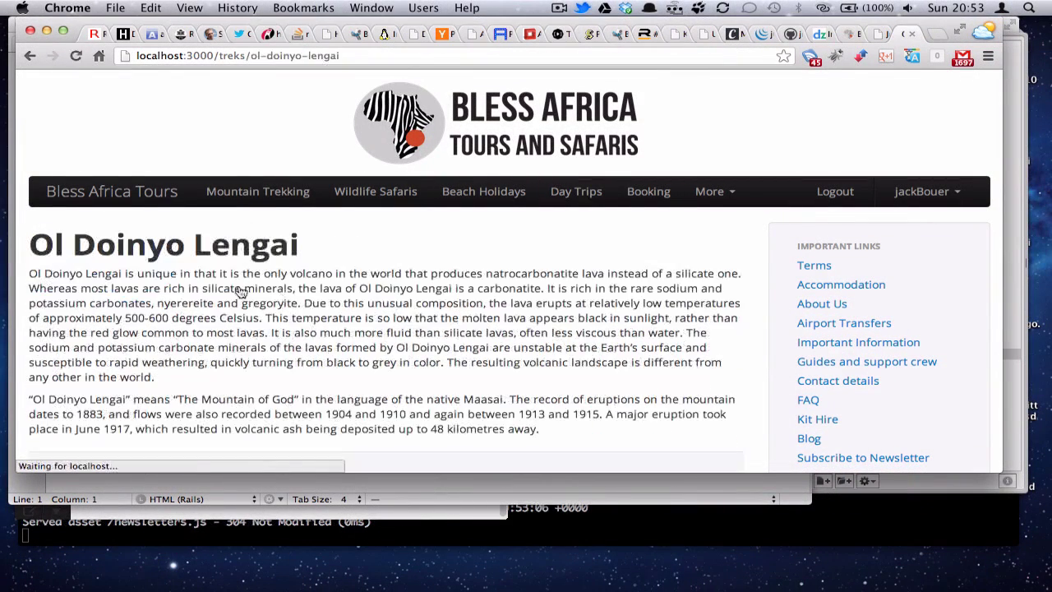
pyautogui.scroll(-8, 339, 346)
pyautogui.scroll(-5, 340, 347)
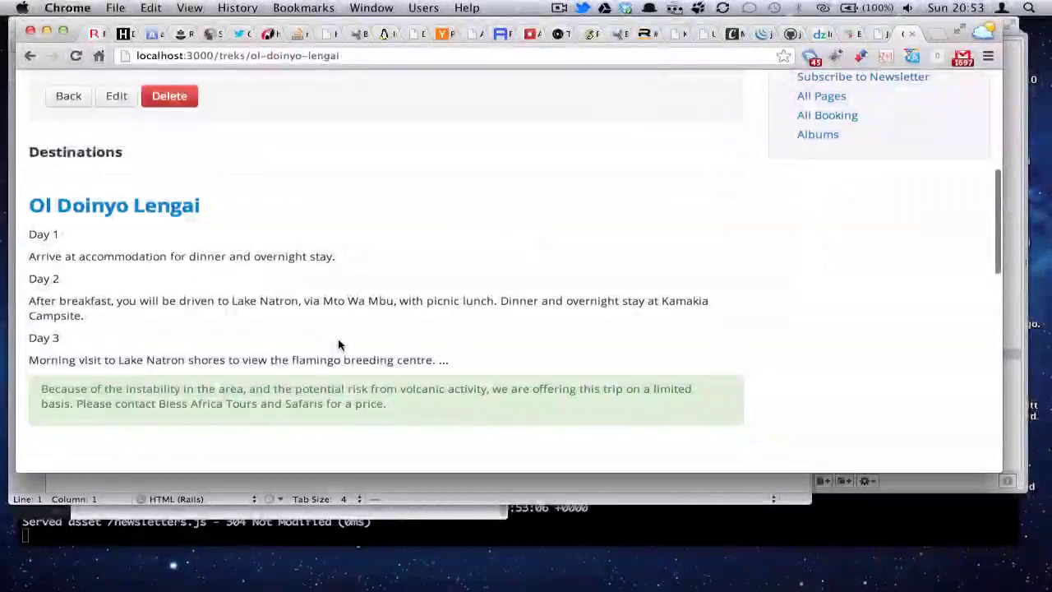
pyautogui.scroll(6, 339, 345)
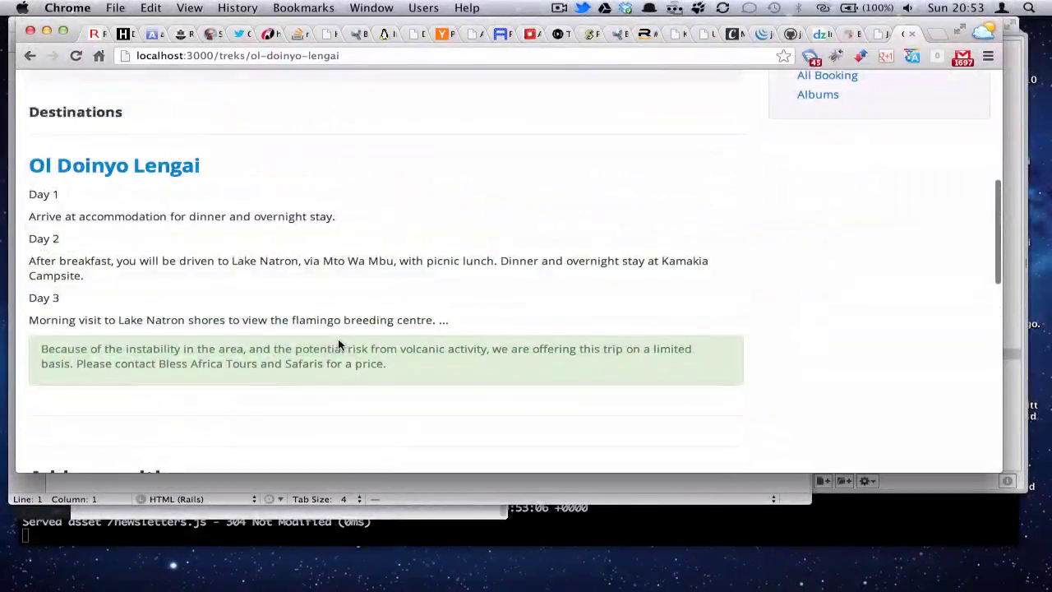
pyautogui.scroll(8, 338, 339)
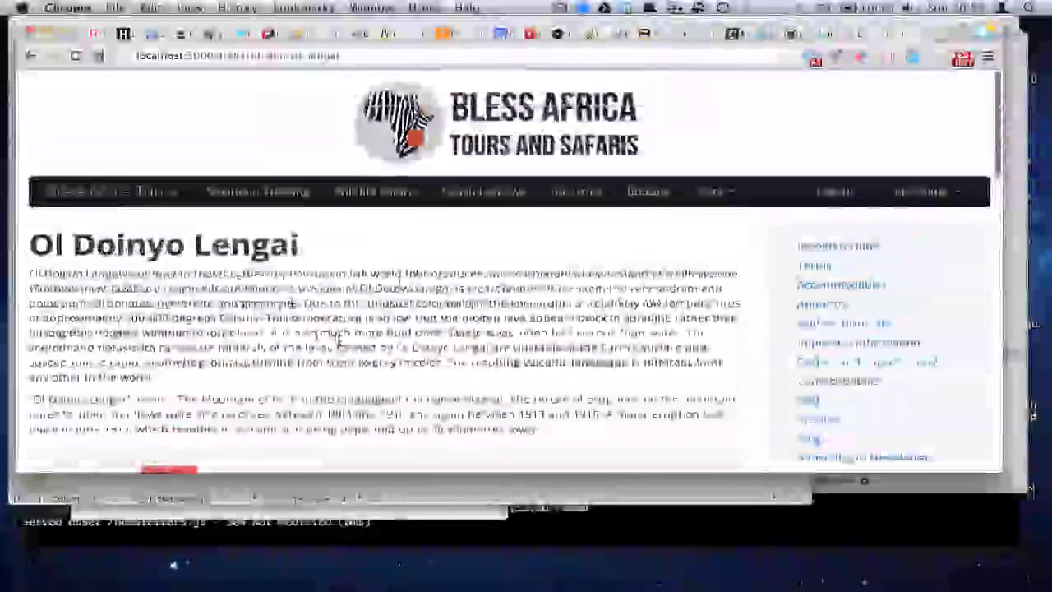
# Switch to TextMate and open index.html.erb and show.html.erb from the safaris views folder.
pyautogui.press('super+Tab')
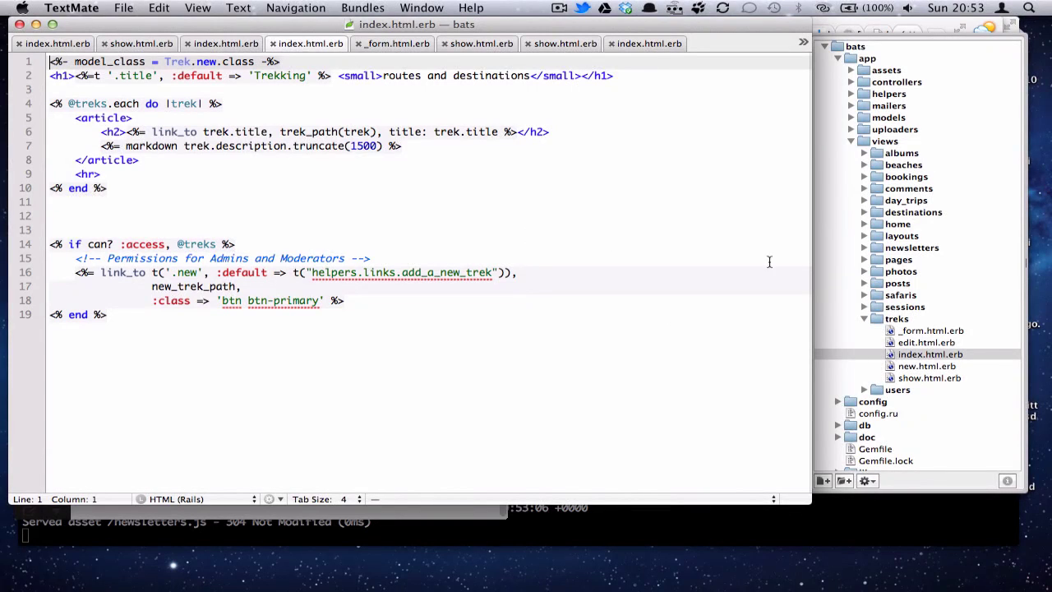
pyautogui.click(864, 317)
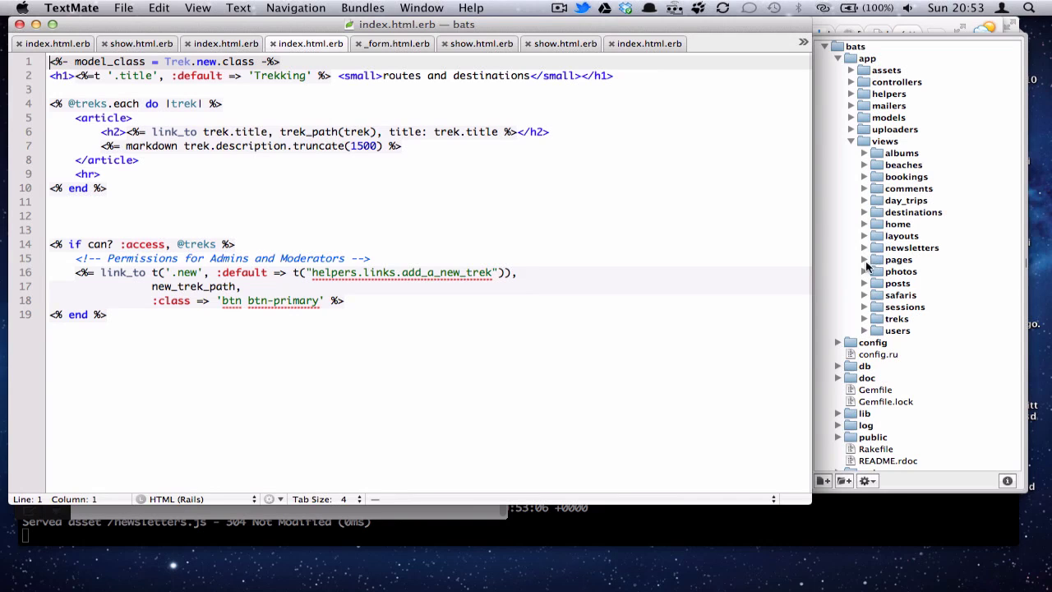
pyautogui.click(901, 250)
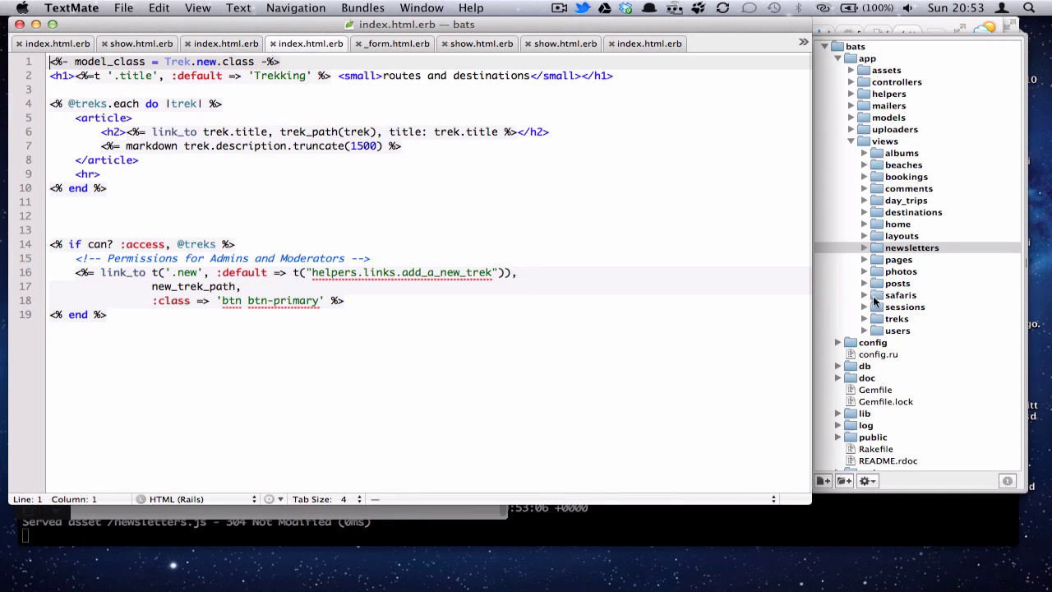
pyautogui.click(864, 295)
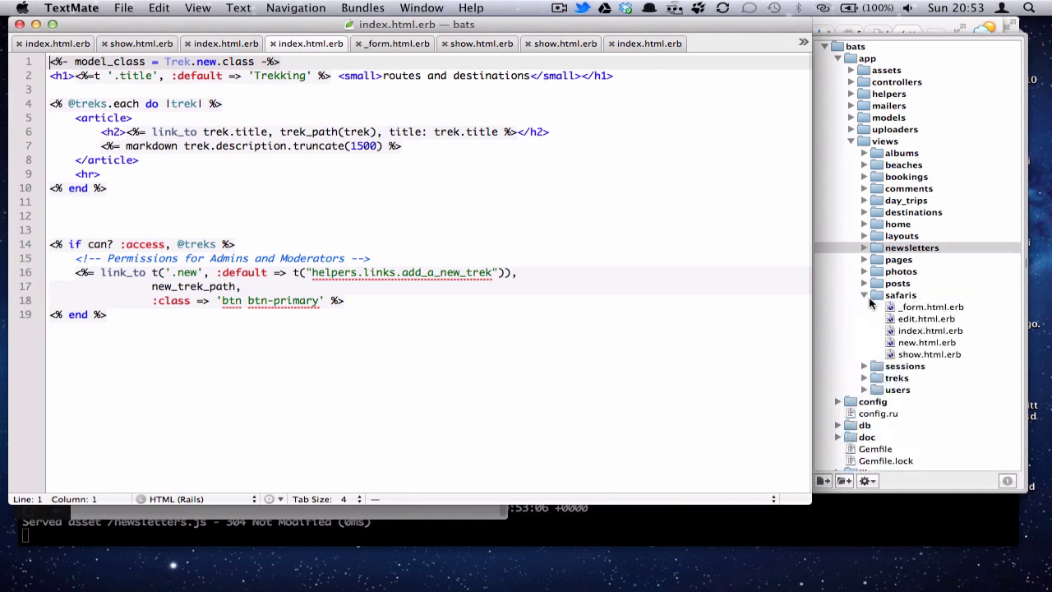
pyautogui.doubleClick(913, 330)
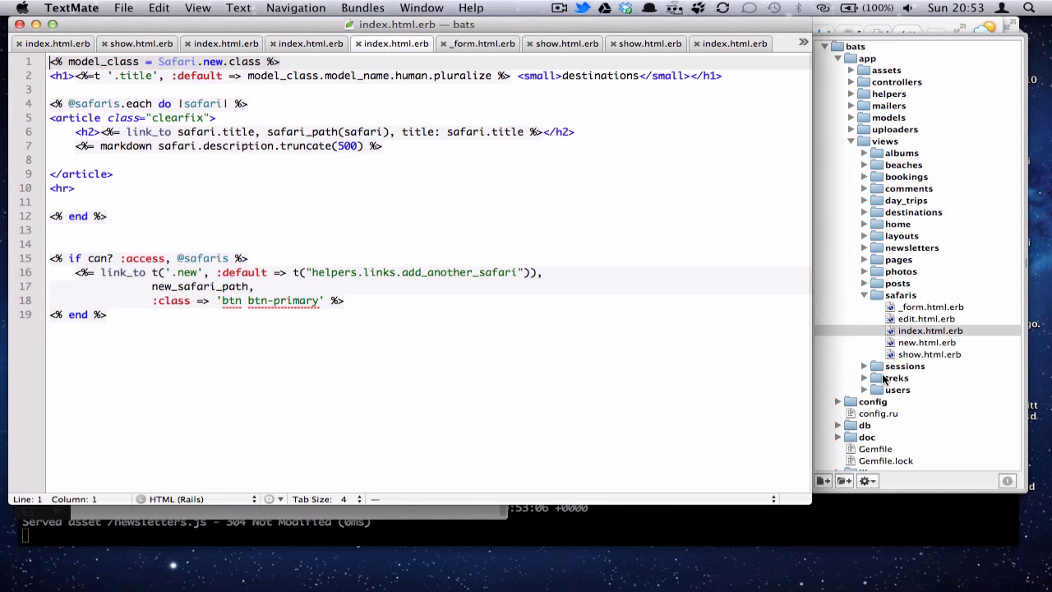
pyautogui.doubleClick(901, 356)
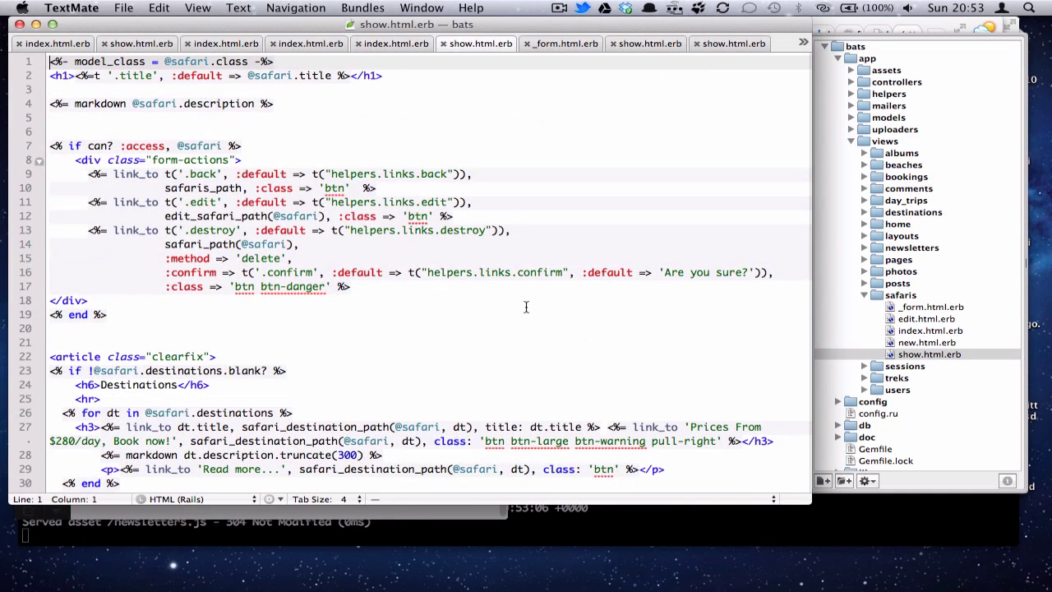
# Delete the 'Prices From $280/day, Book now!' link_to from line 27 of the safaris show.html.erb.
pyautogui.scroll(-3, 525, 307)
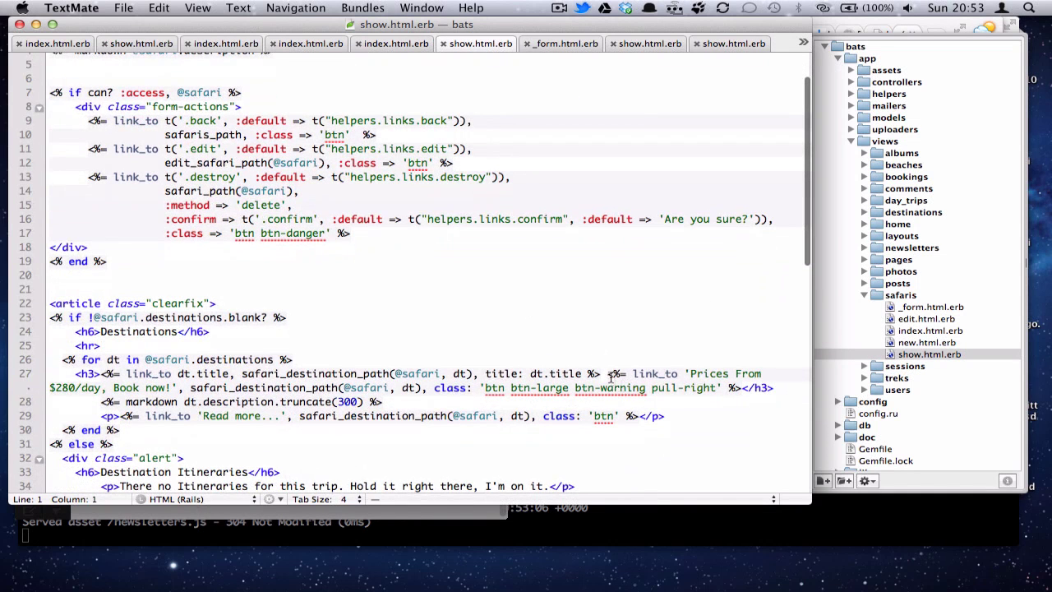
pyautogui.click(607, 374)
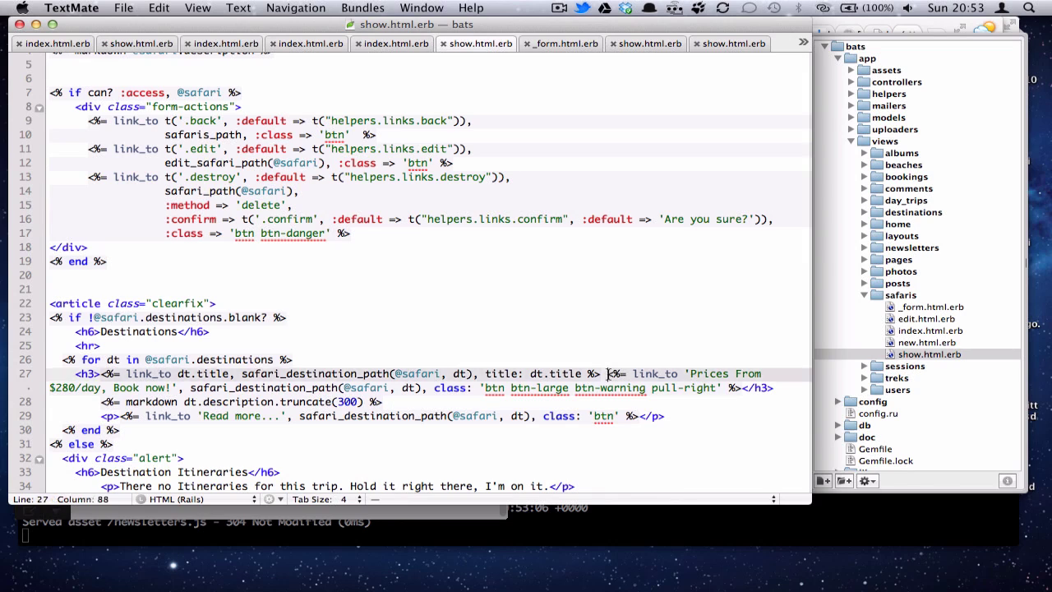
pyautogui.moveTo(608, 374); pyautogui.dragTo(421, 378)
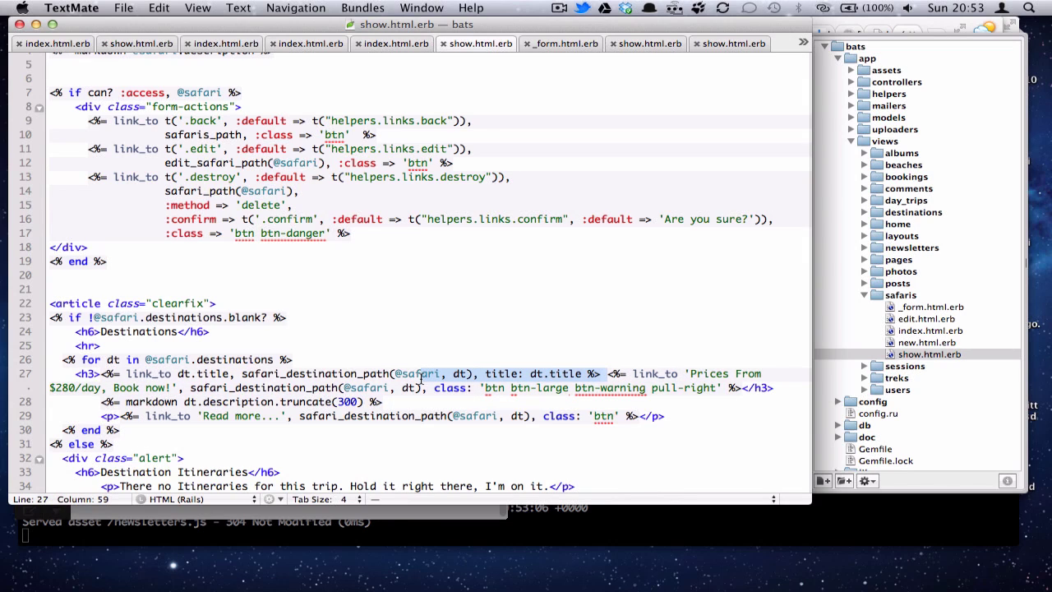
pyautogui.moveTo(421, 378); pyautogui.dragTo(742, 386)
pyautogui.press('super+c')
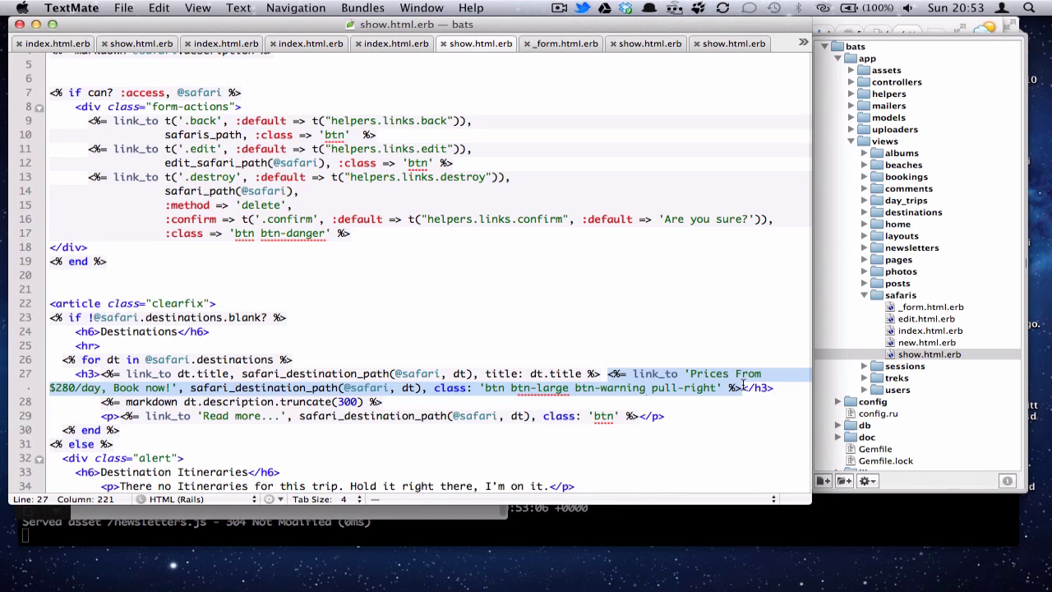
pyautogui.press('BackSpace')
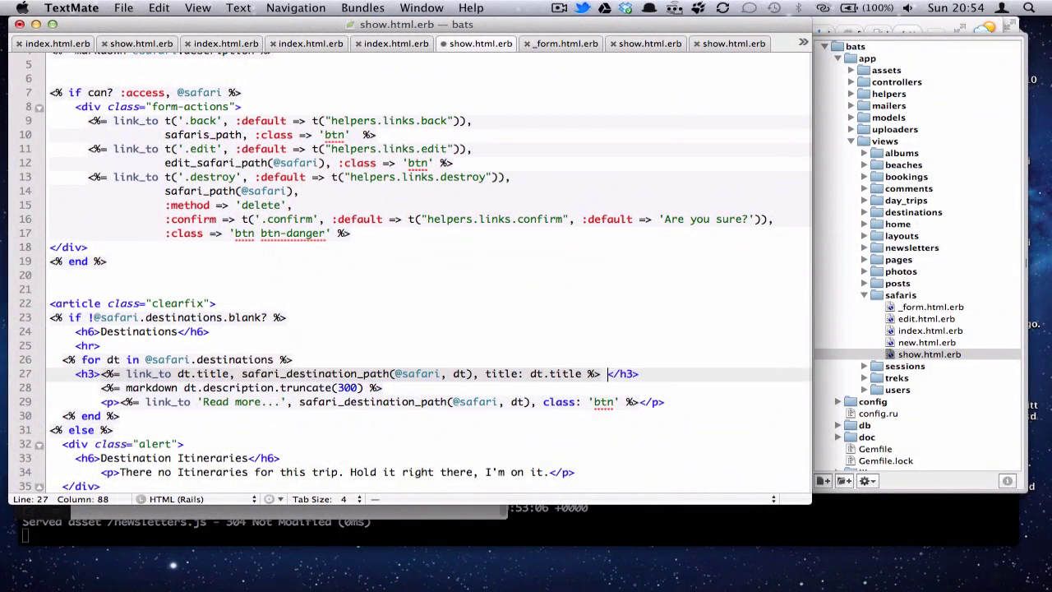
# Switch to Chrome, open Safari day trips from the Wildlife Safaris page and check its itinerary headings.
pyautogui.press('super+Tab')
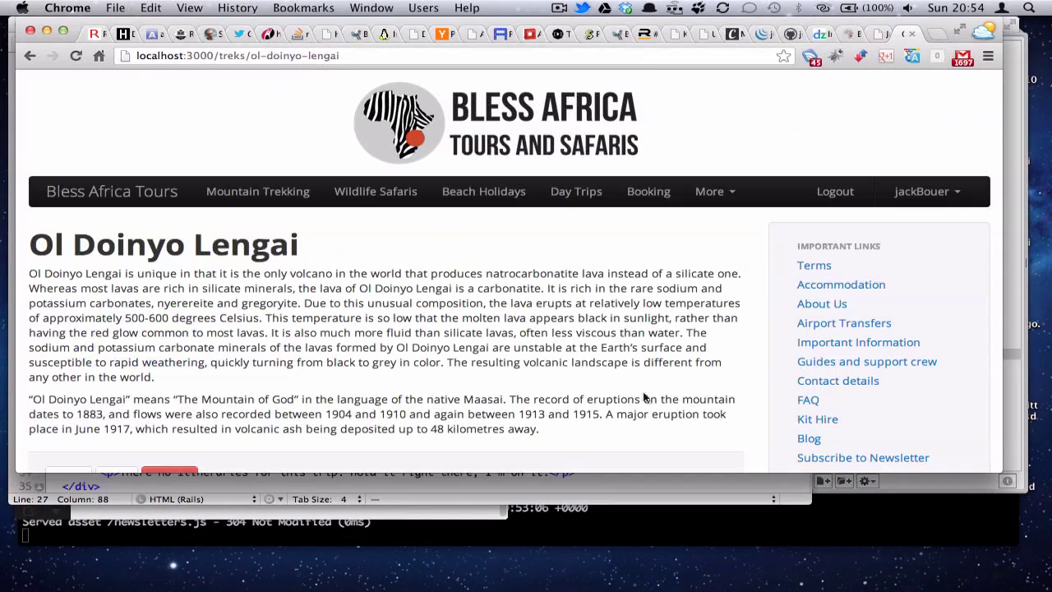
pyautogui.click(376, 202)
pyautogui.scroll(-6, 389, 261)
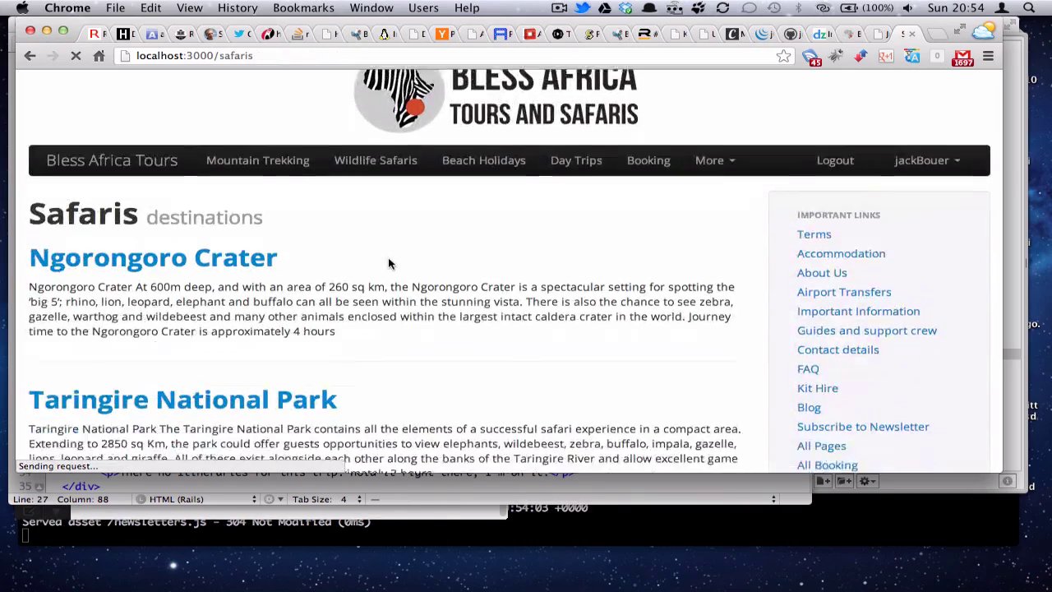
pyautogui.click(211, 226)
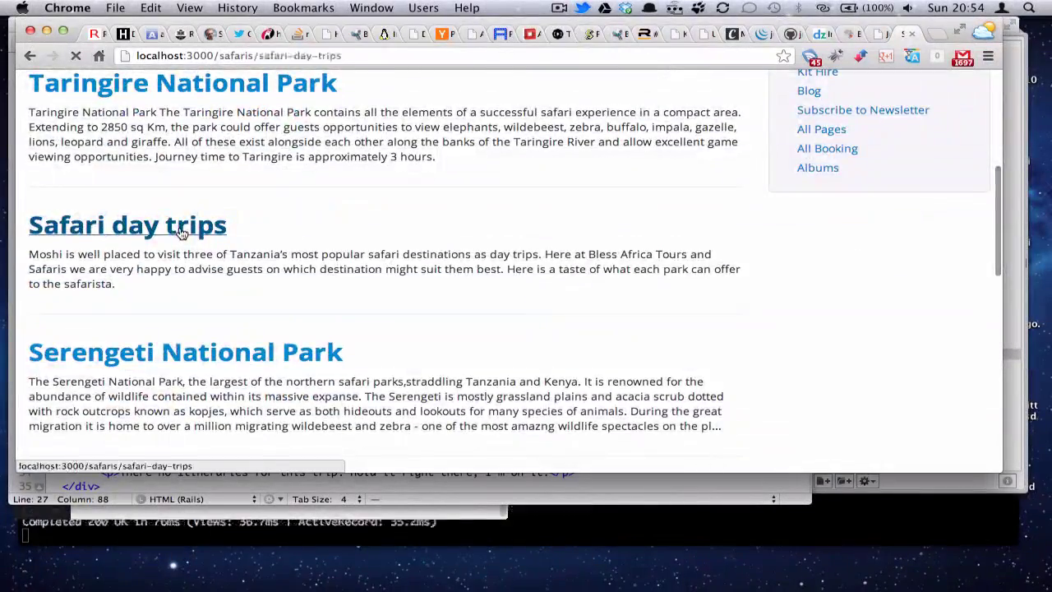
pyautogui.scroll(-10, 429, 283)
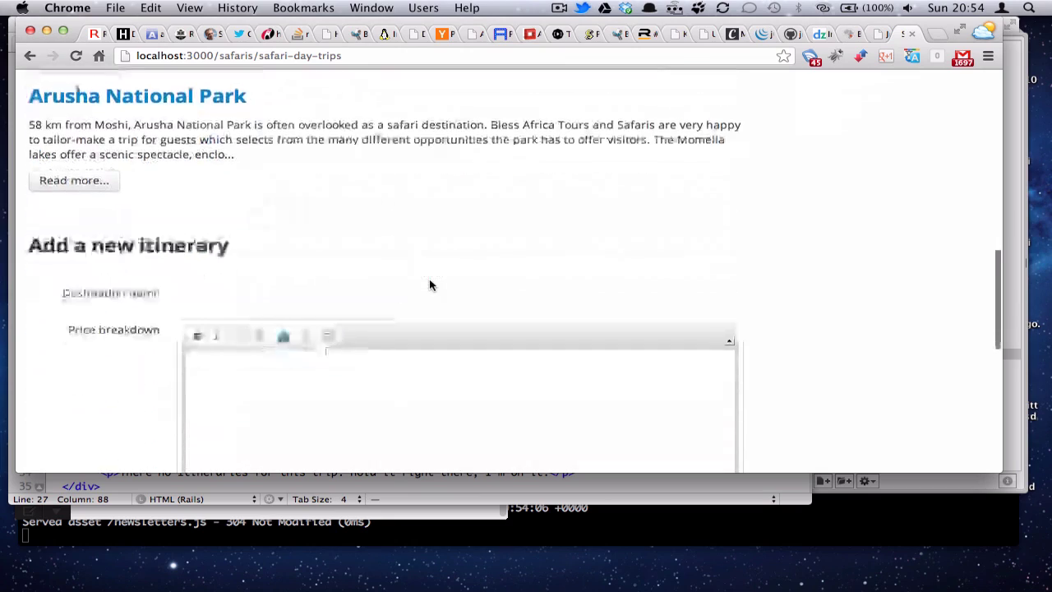
pyautogui.scroll(4, 429, 285)
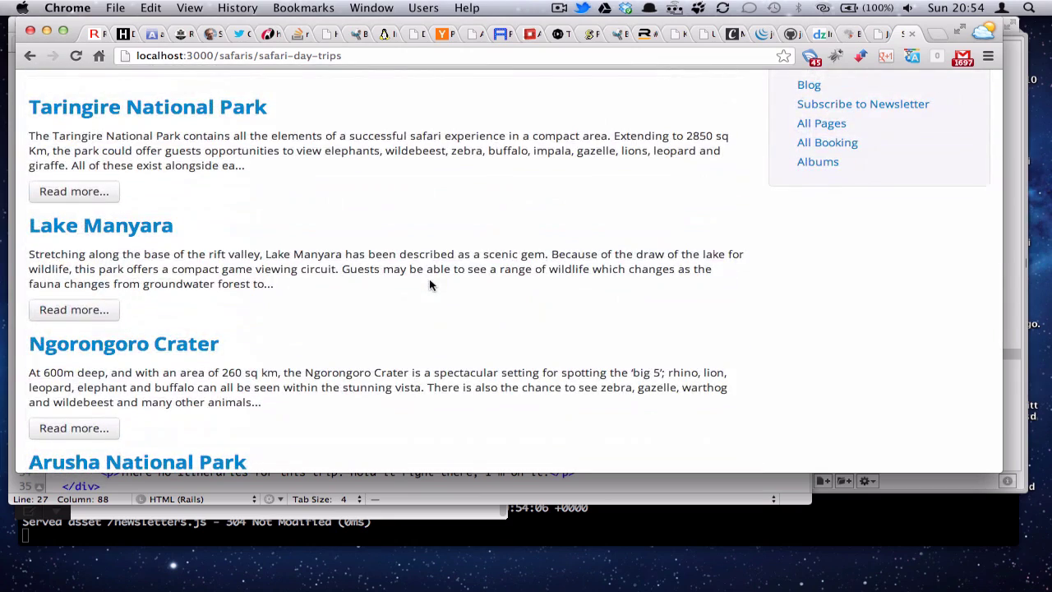
# Switch to TextMate, restore the price link_to on line 27 and copy its class value 'btn btn-large btn-warning pull-right'.
pyautogui.press('super+Tab')
pyautogui.press('super+v')
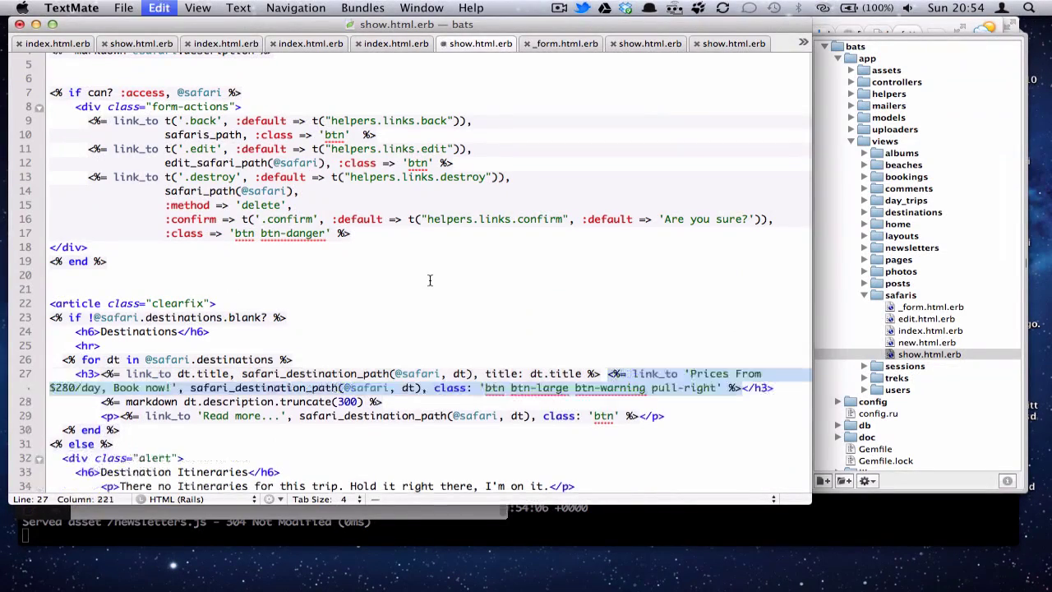
pyautogui.click(485, 388)
pyautogui.moveTo(485, 390); pyautogui.dragTo(707, 388)
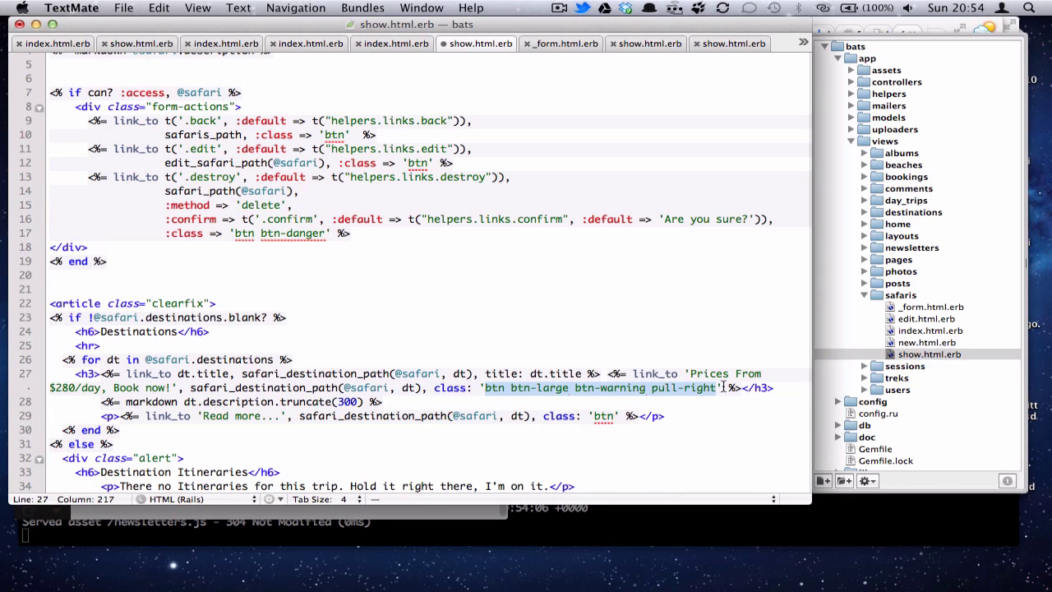
pyautogui.click(723, 387)
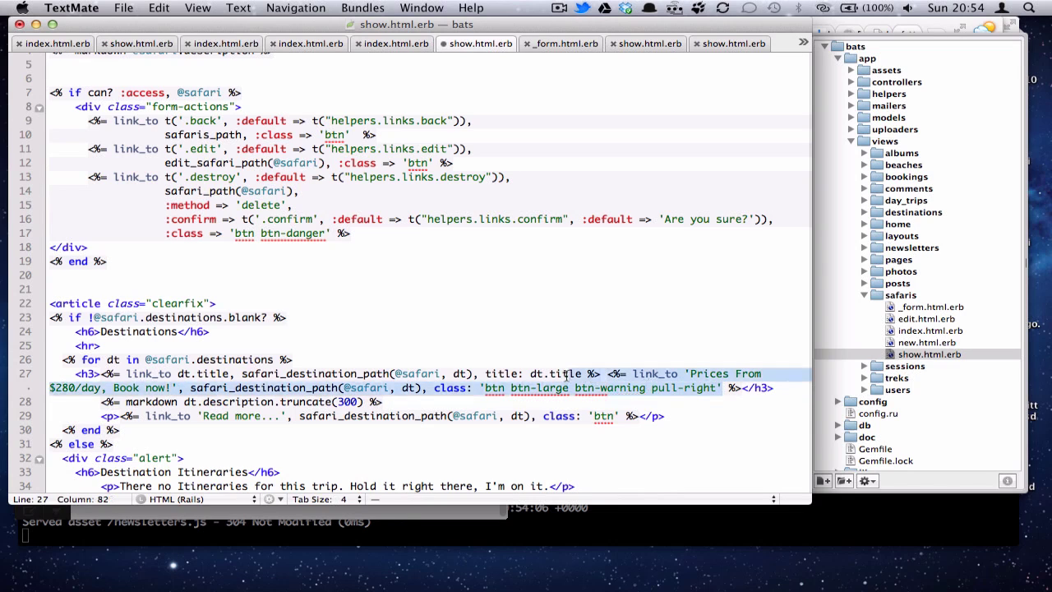
pyautogui.moveTo(721, 387); pyautogui.dragTo(483, 388)
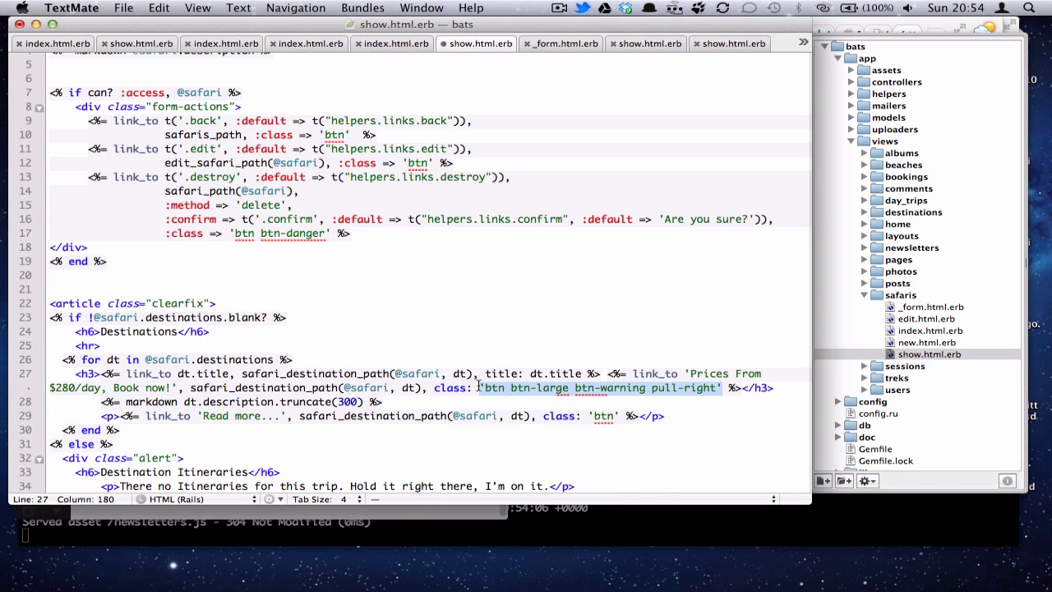
pyautogui.press('cmd+c')
# Switch to Chrome and open the Taringire National Park destination for editing.
pyautogui.press('super+Tab')
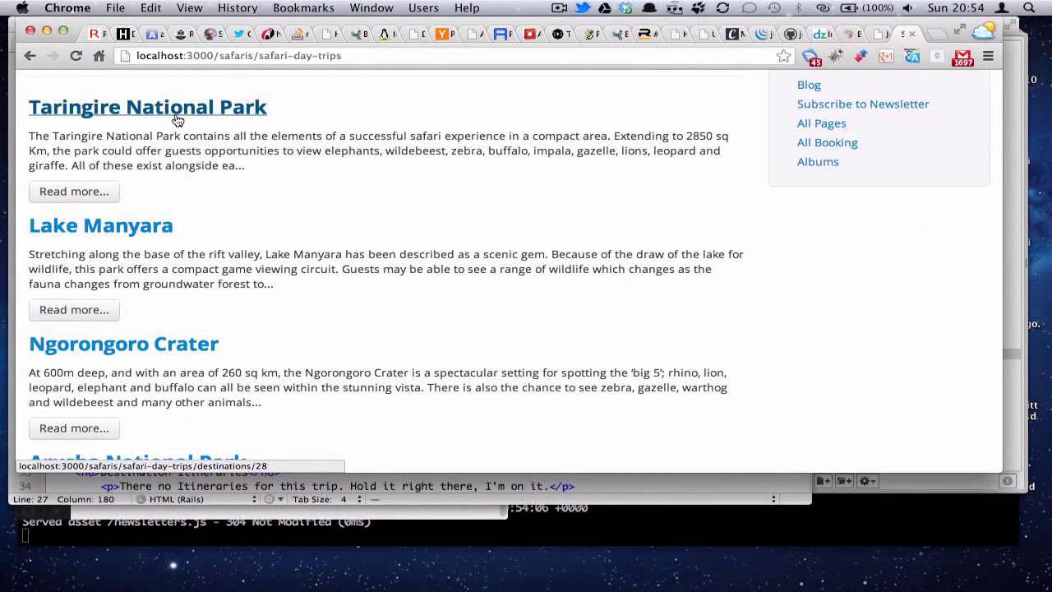
pyautogui.click(177, 120)
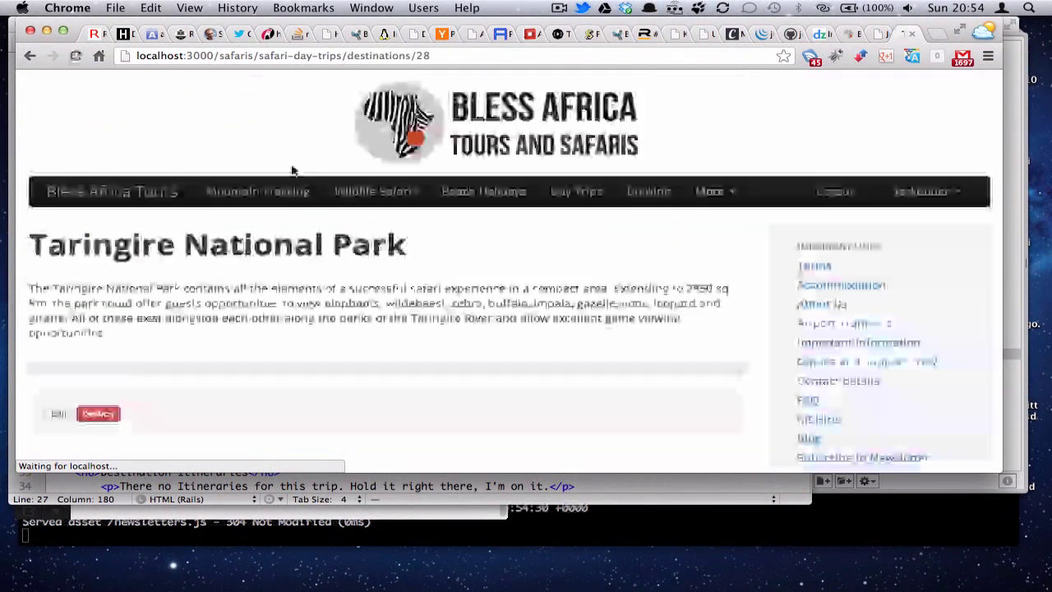
pyautogui.click(61, 413)
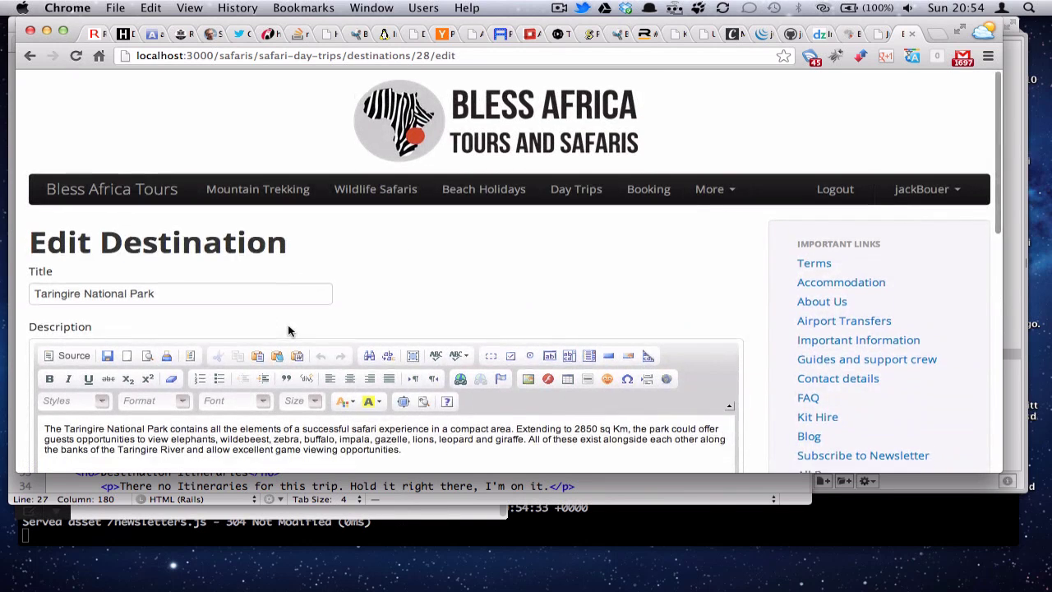
# Add the line "Prices from £600/day" above the existing paragraph in the destination's description.
pyautogui.scroll(-5, 289, 325)
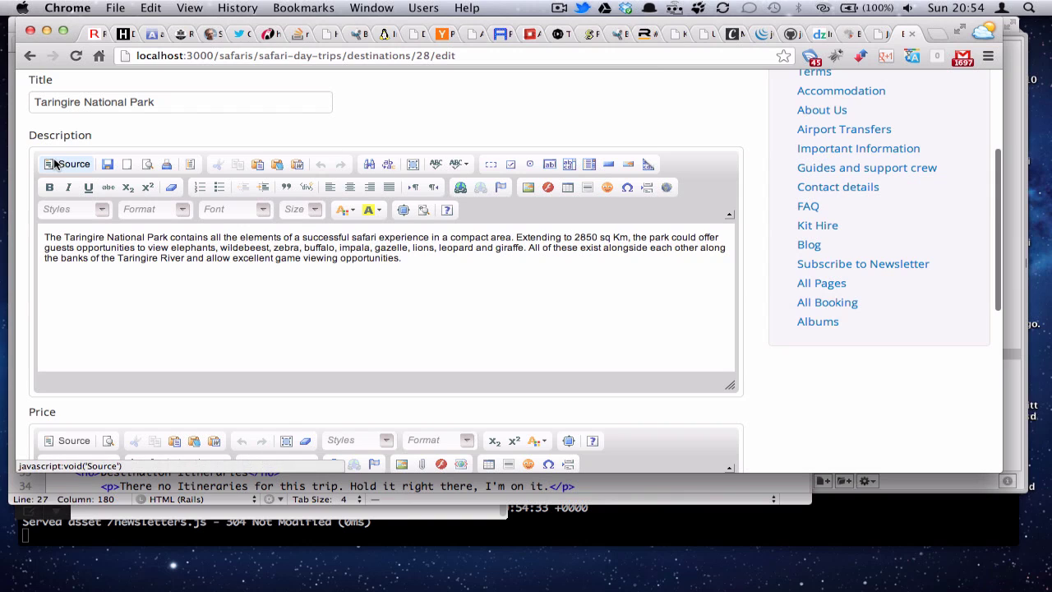
pyautogui.click(44, 237)
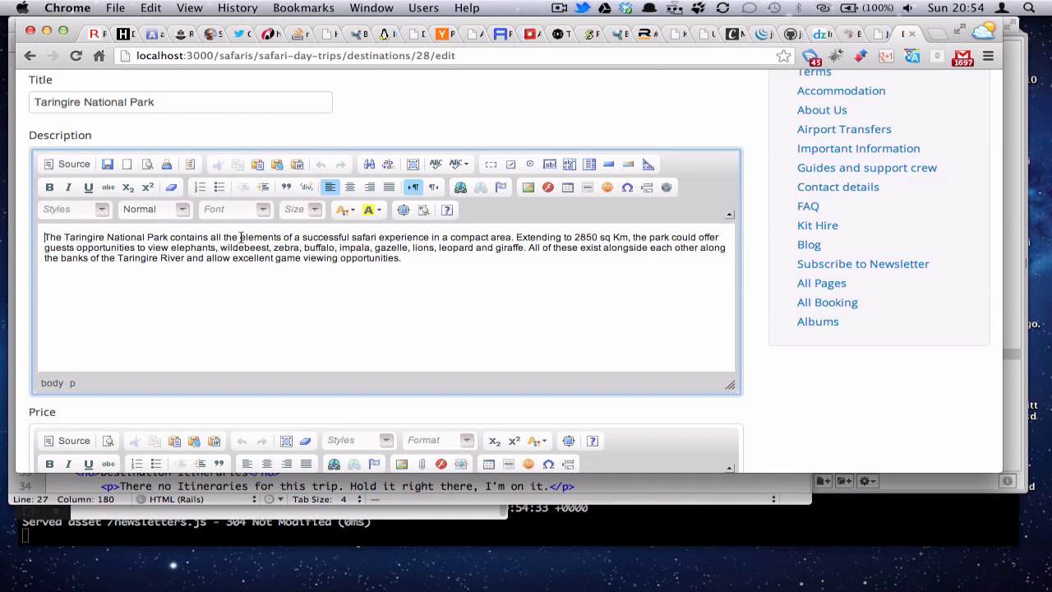
pyautogui.press('Return')
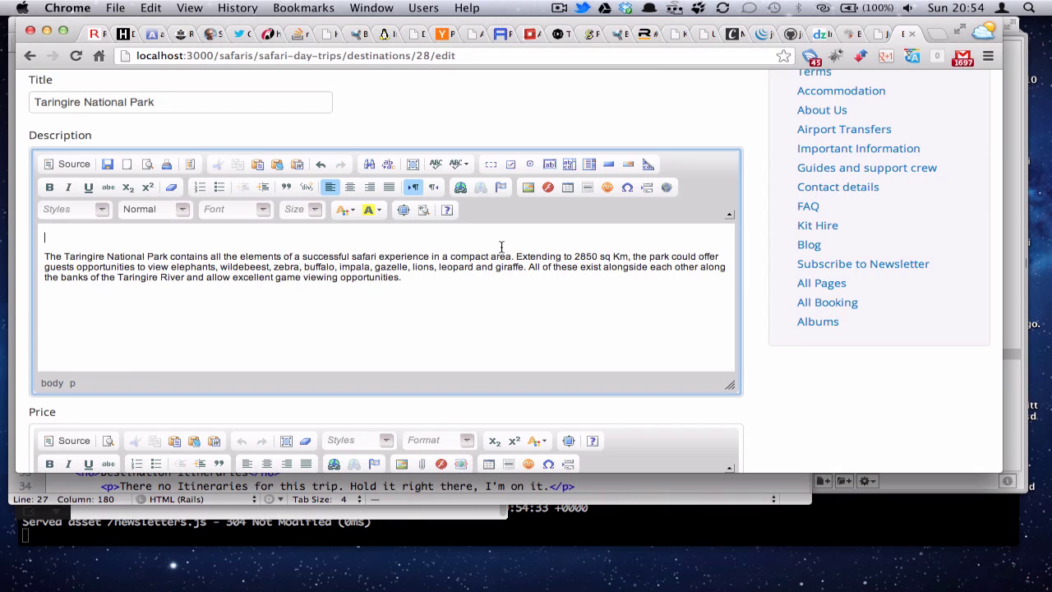
pyautogui.write('Prices from #')
pyautogui.press('BackSpace')
pyautogui.write('£600')
pyautogui.write('/day')
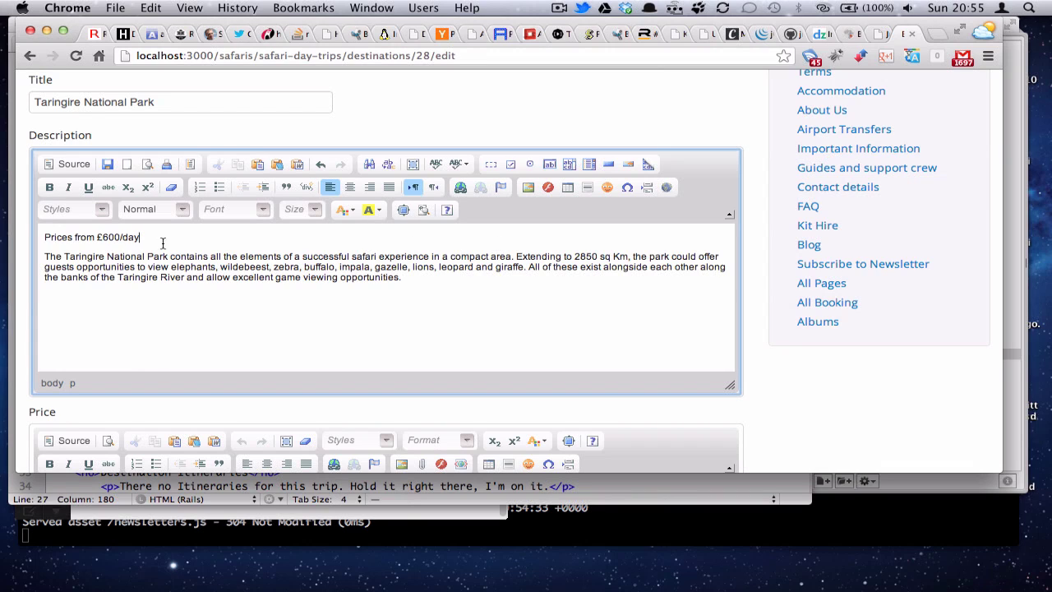
# Start a link on the "Prices from £600/day" text and review its target, upload and advanced options.
pyautogui.moveTo(144, 237); pyautogui.dragTo(43, 239)
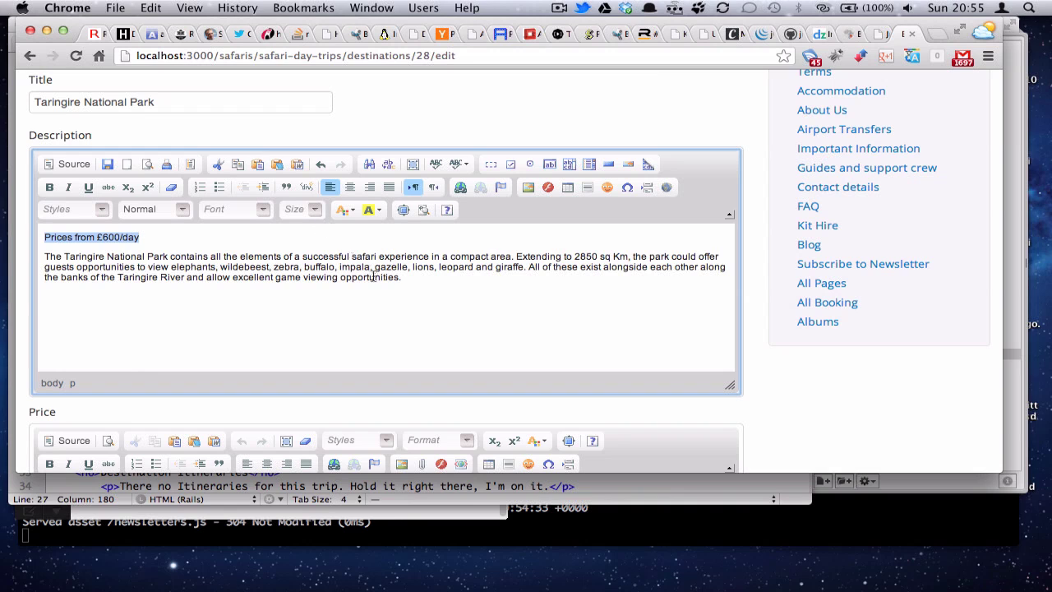
pyautogui.click(461, 189)
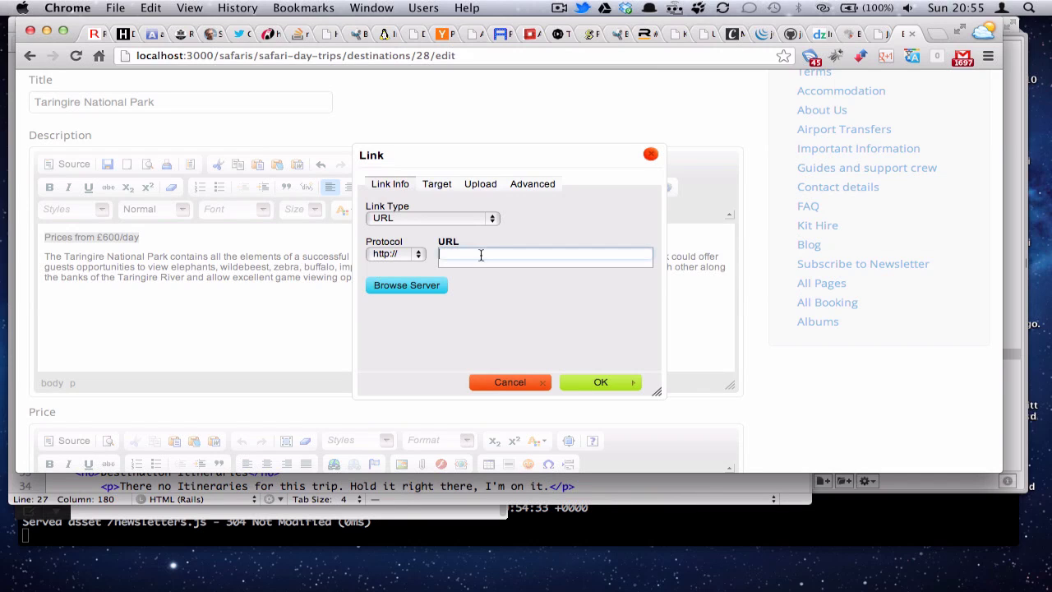
pyautogui.click(448, 220)
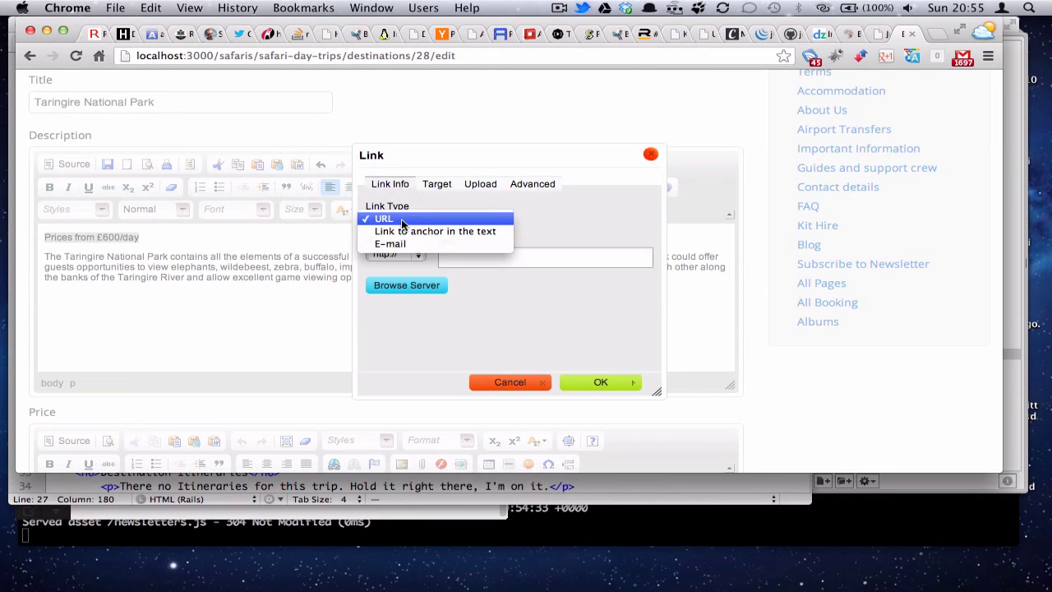
pyautogui.click(436, 190)
pyautogui.click(436, 185)
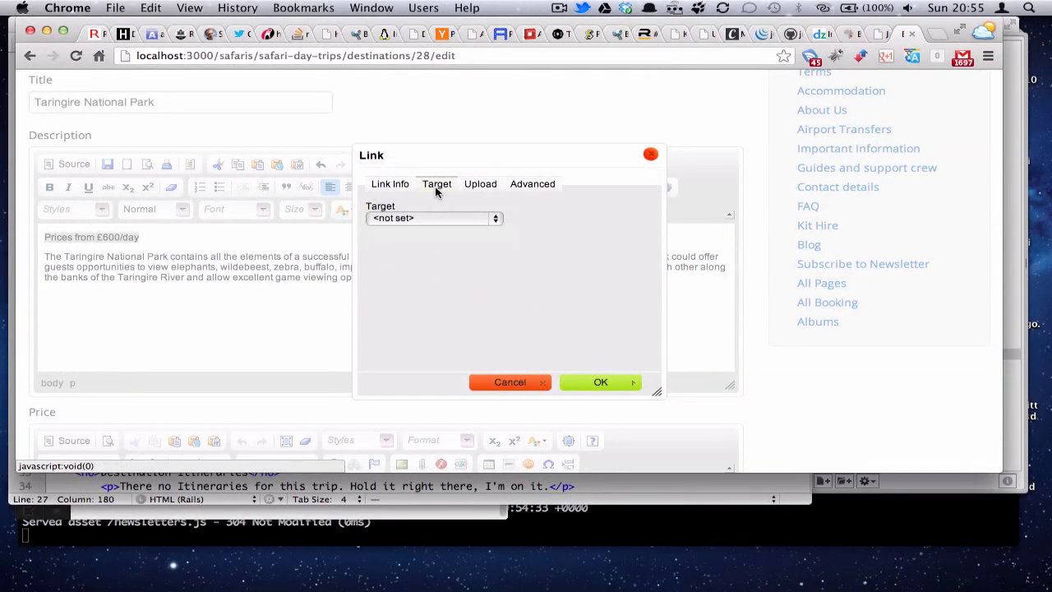
pyautogui.click(428, 218)
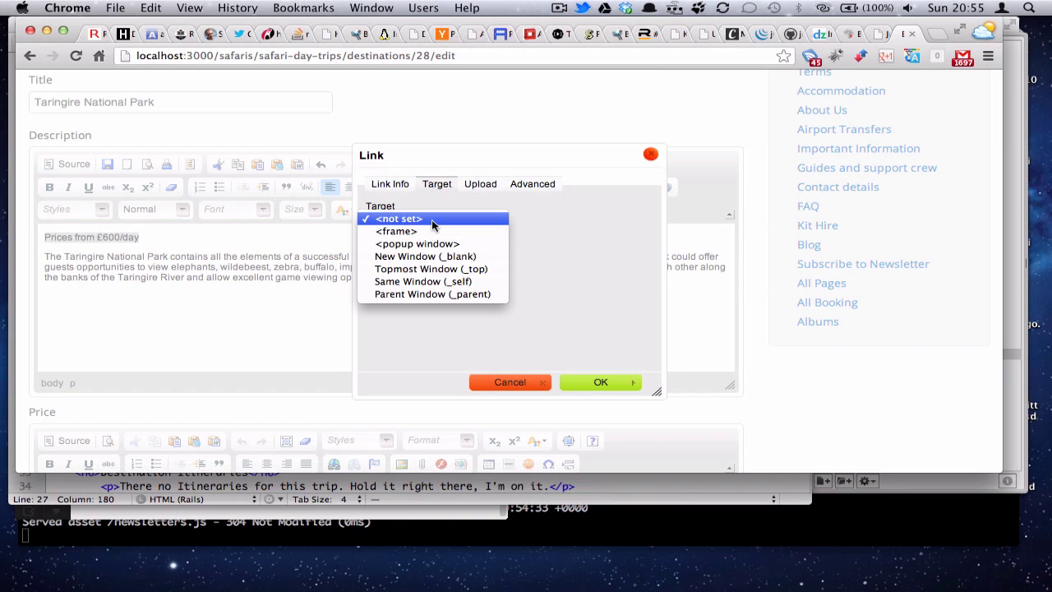
pyautogui.click(432, 220)
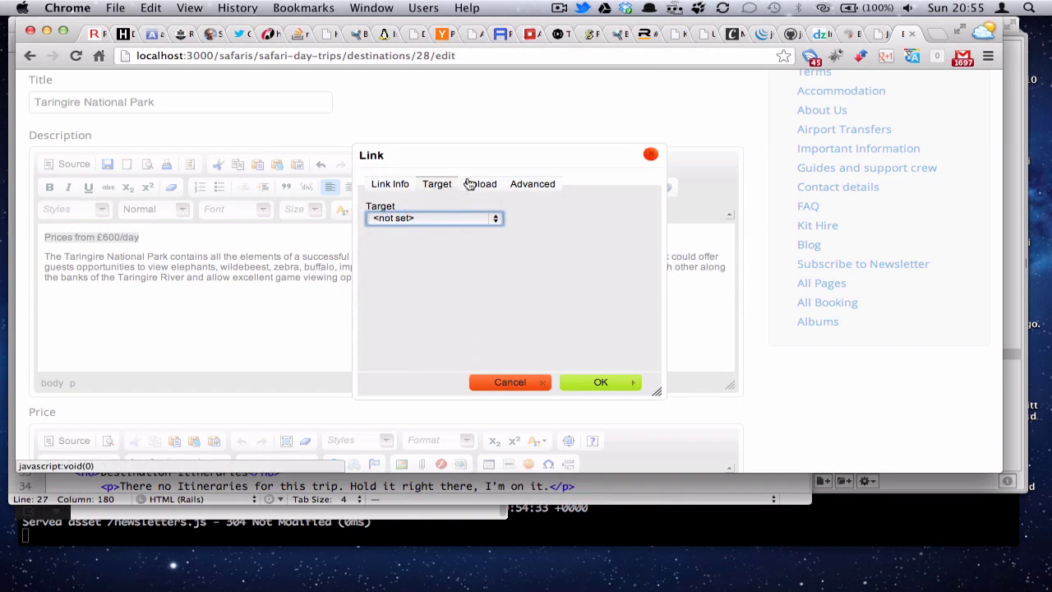
pyautogui.click(477, 187)
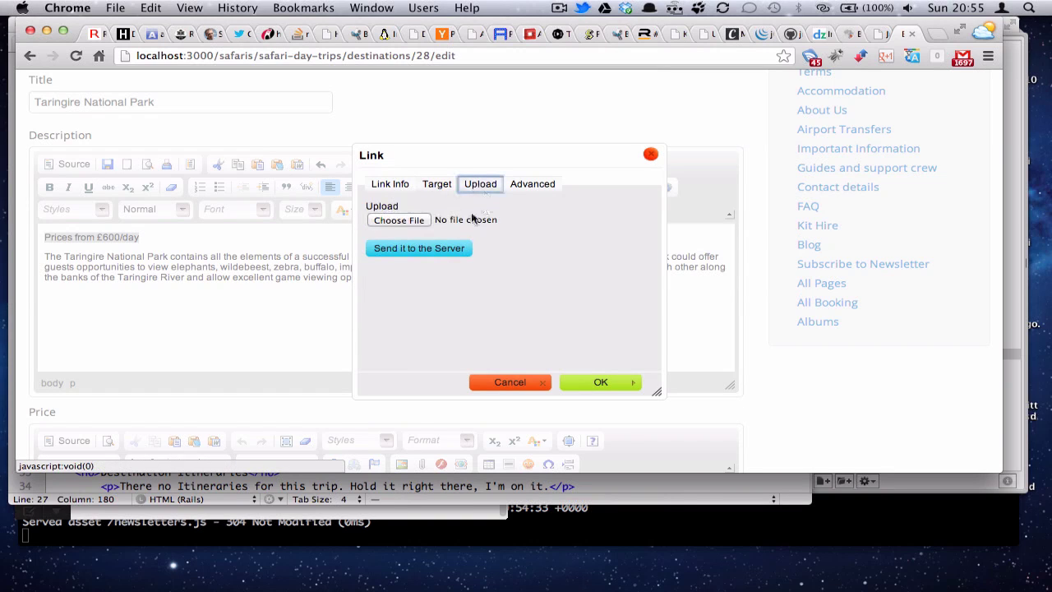
pyautogui.click(534, 185)
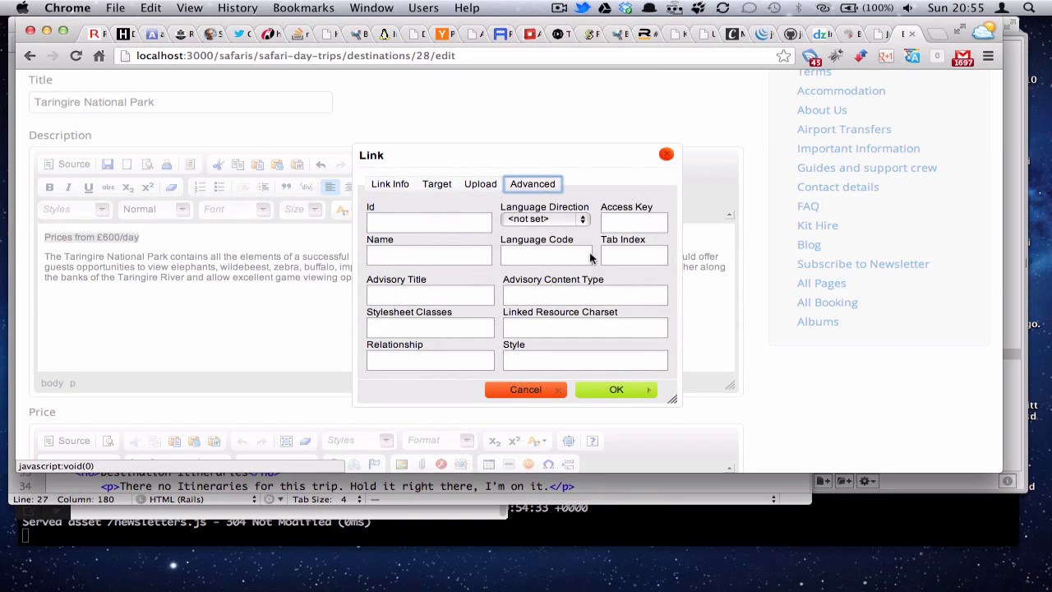
pyautogui.click(393, 194)
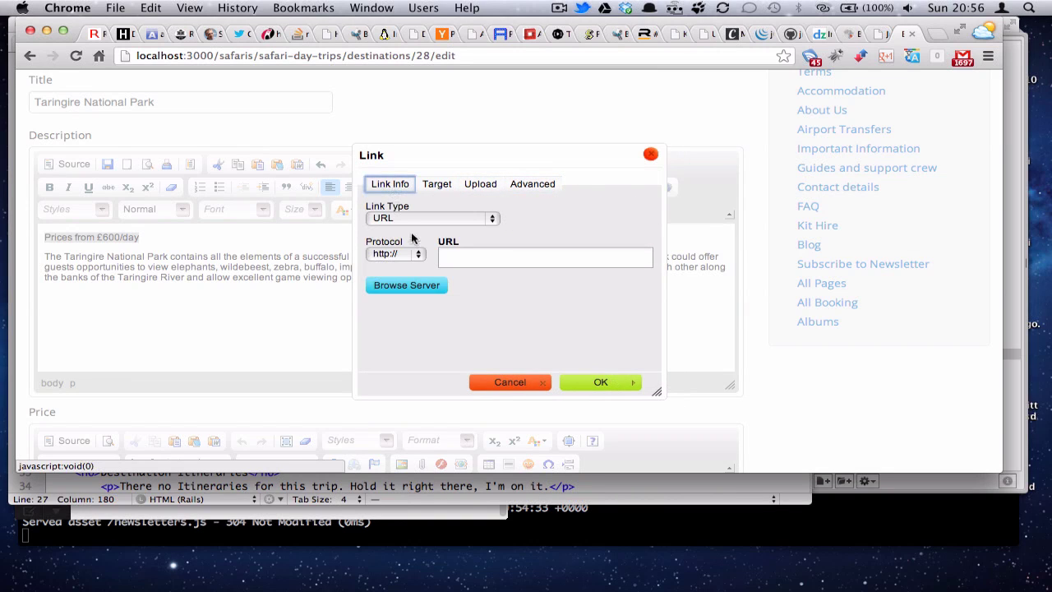
pyautogui.click(438, 219)
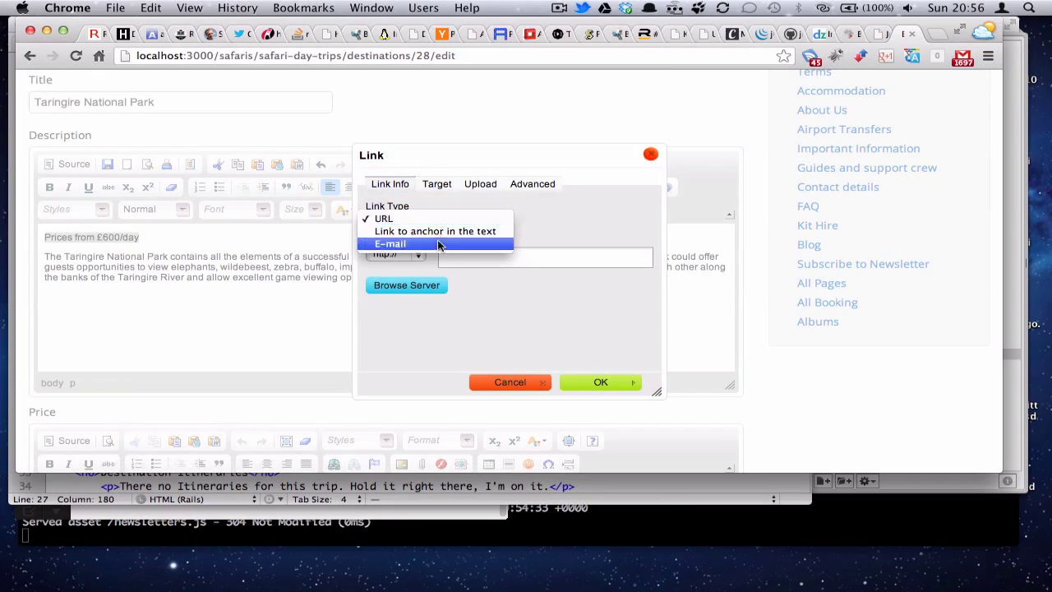
pyautogui.click(553, 224)
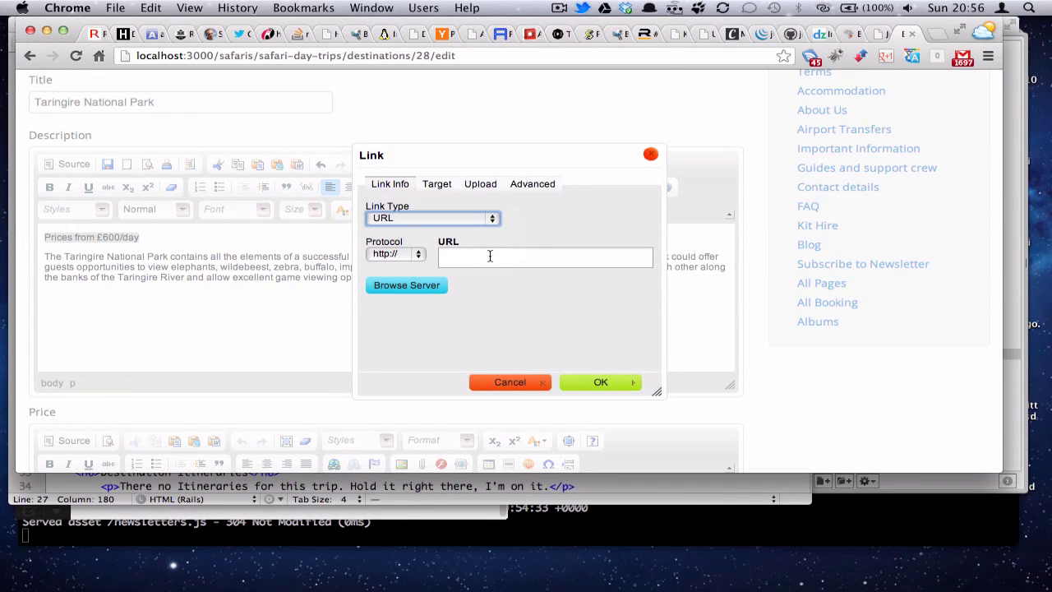
pyautogui.click(417, 255)
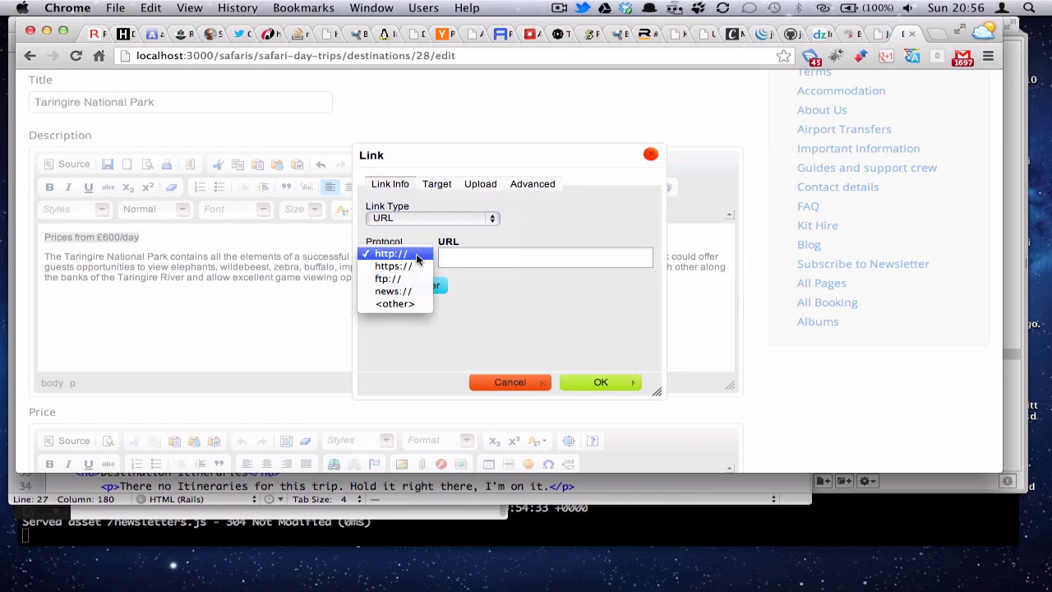
pyautogui.click(460, 260)
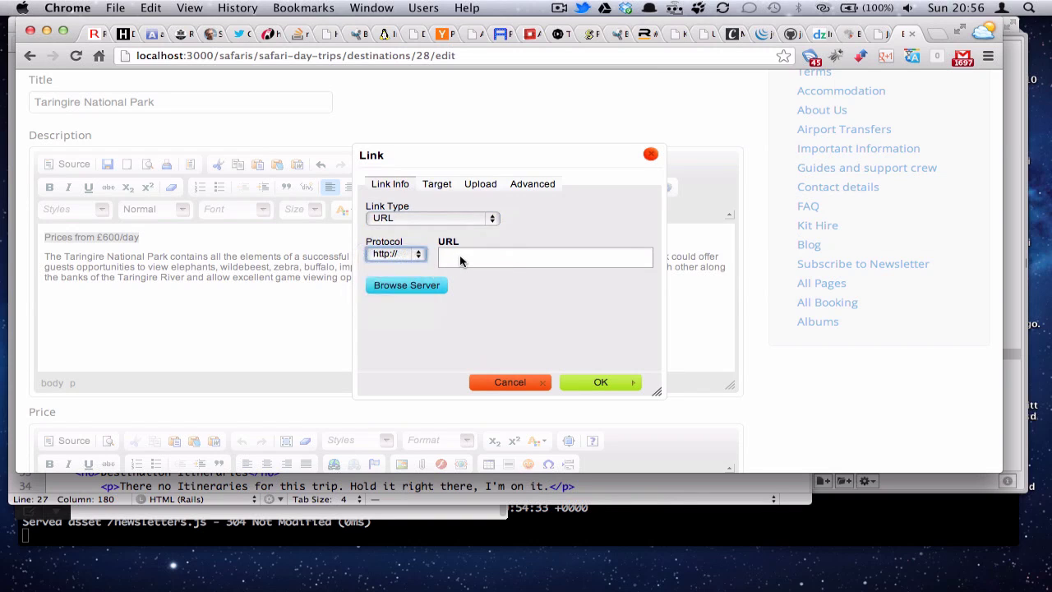
pyautogui.click(459, 259)
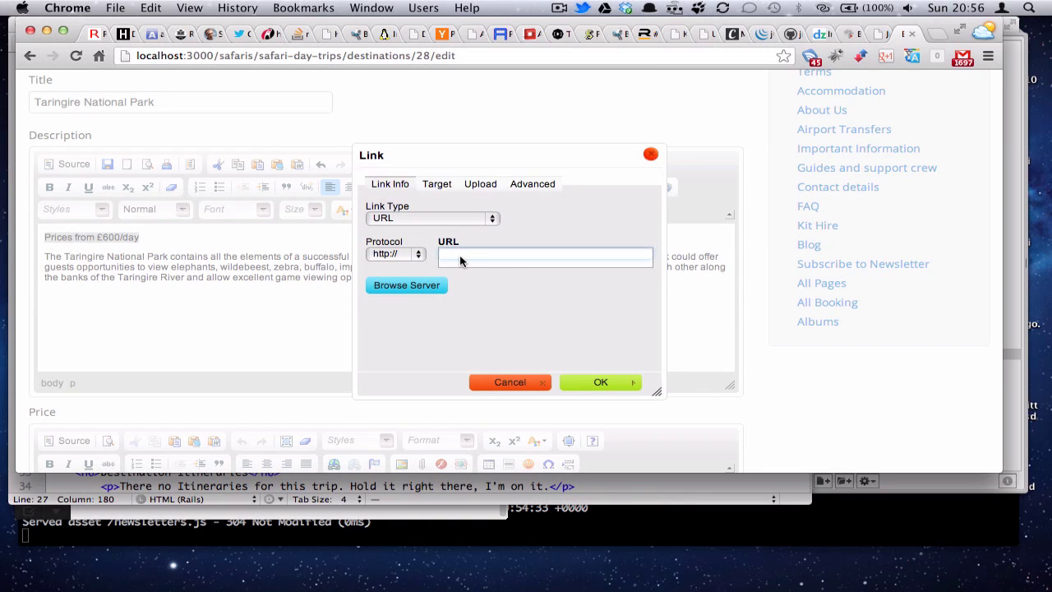
pyautogui.click(418, 258)
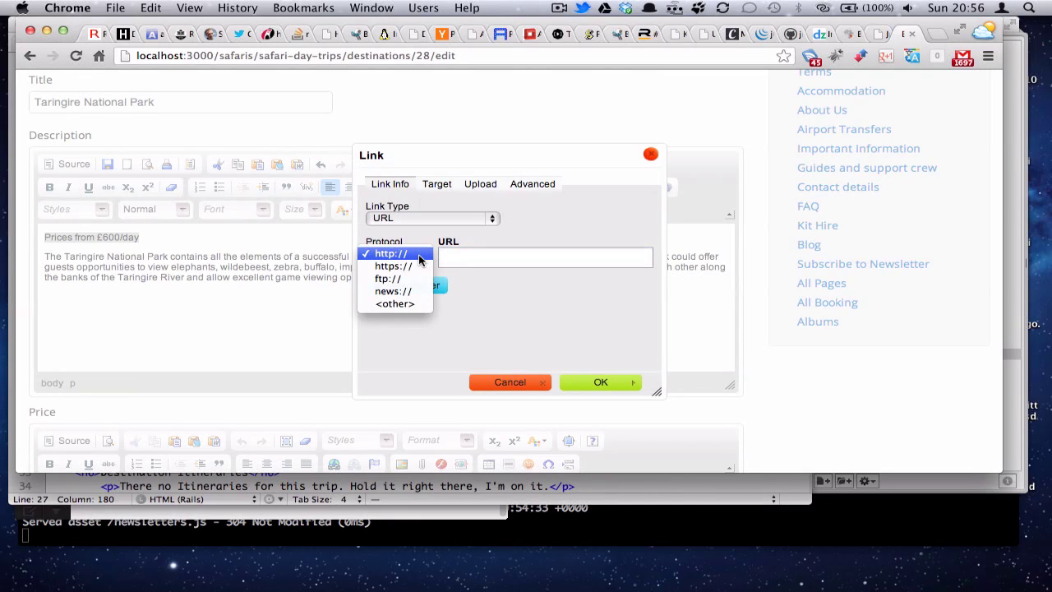
pyautogui.click(406, 304)
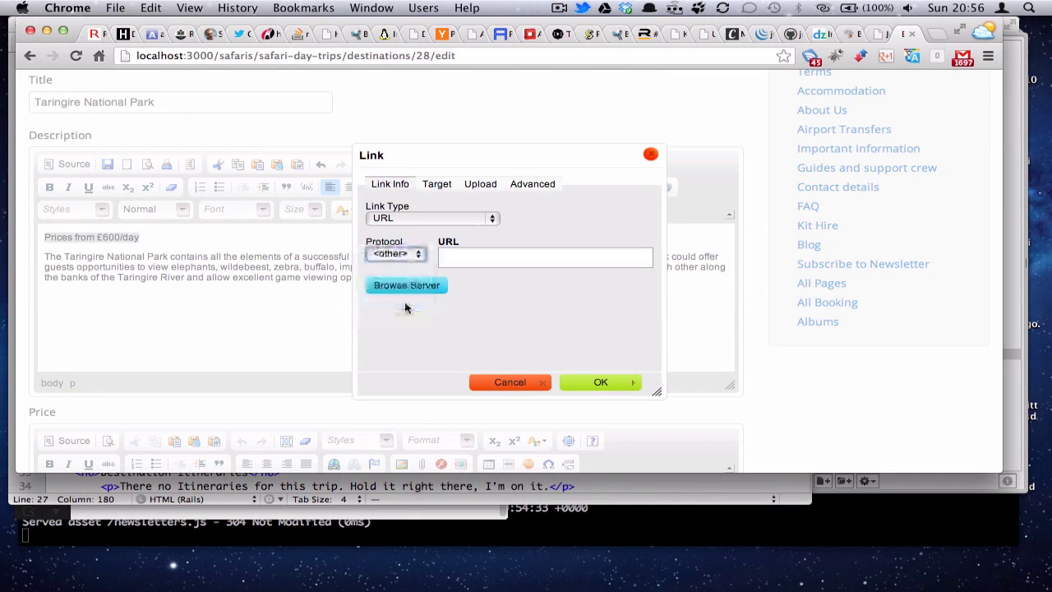
pyautogui.click(419, 256)
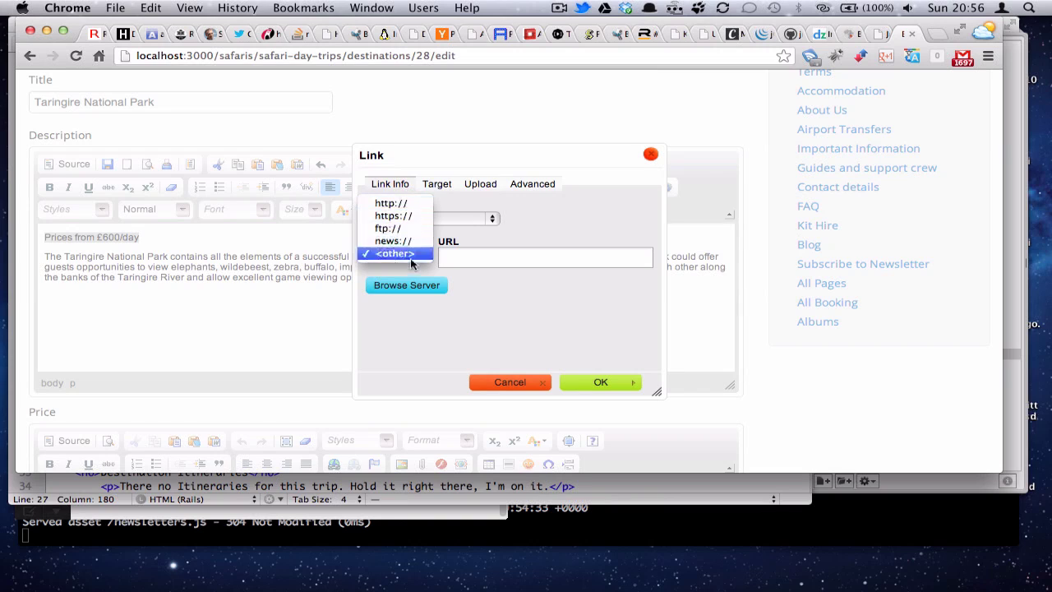
pyautogui.click(409, 204)
# Link the "Prices from £600/day" text to the URL /bookings/tarangire-7-day-safari.
pyautogui.click(464, 253)
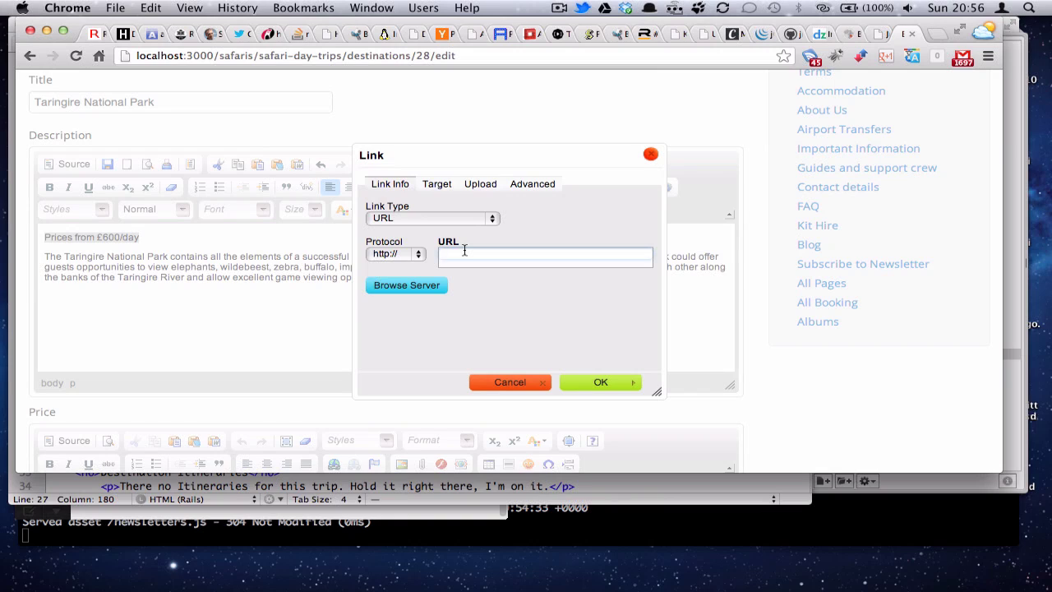
pyautogui.write('/bookings')
pyautogui.write('/')
pyautogui.write('tarangire')
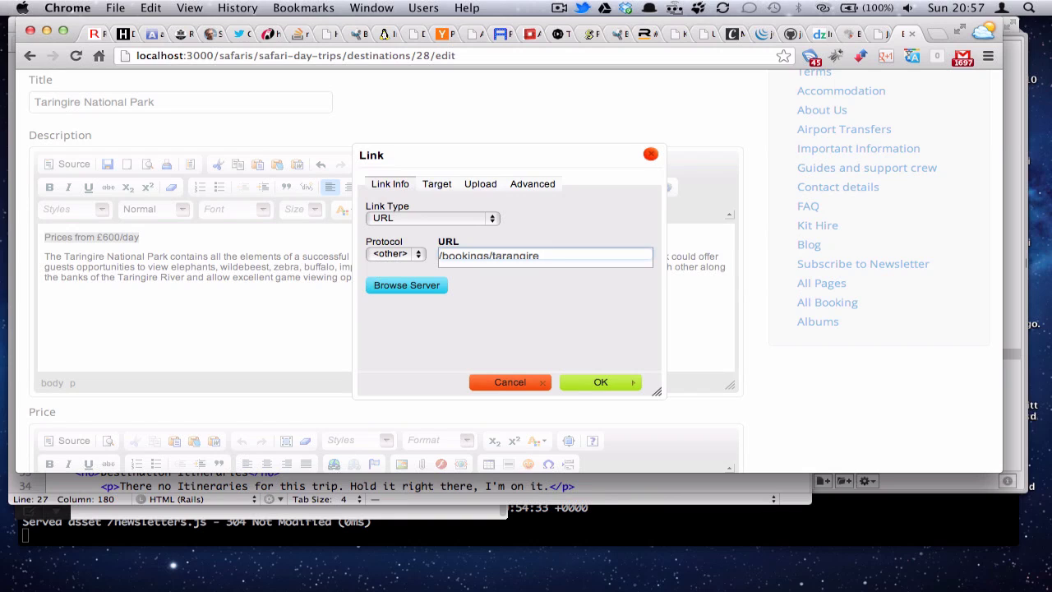
pyautogui.write('-7-day')
pyautogui.press('BackSpace')
pyautogui.press('BackSpace')
pyautogui.press('BackSpace')
pyautogui.write('day-safari')
pyautogui.click(601, 382)
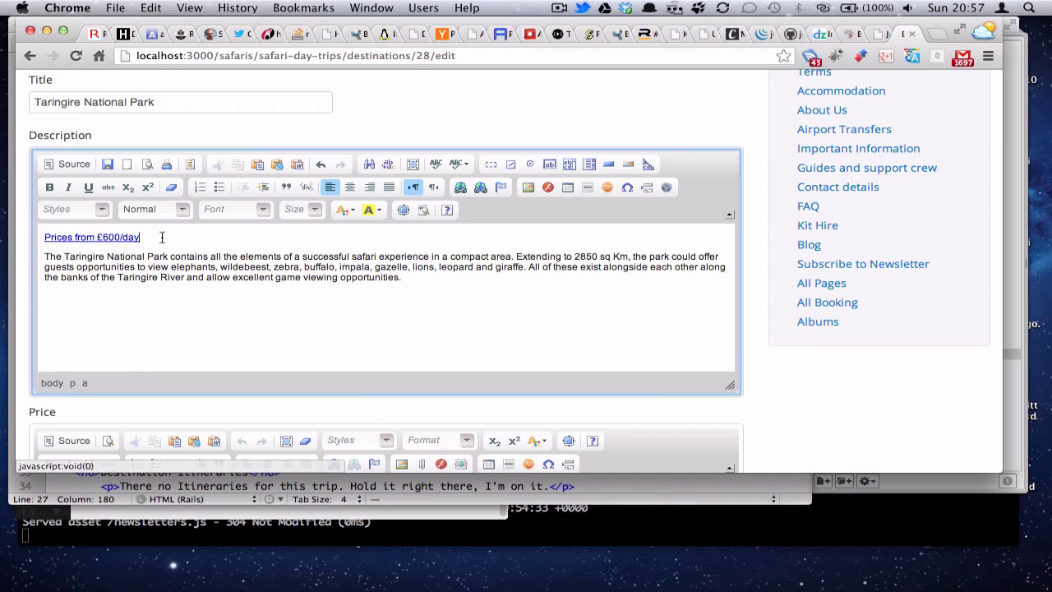
# In the description's HTML source, give the "Prices from £600/day" link the class "btn btn-large btn-warning pull-right".
pyautogui.click(161, 238)
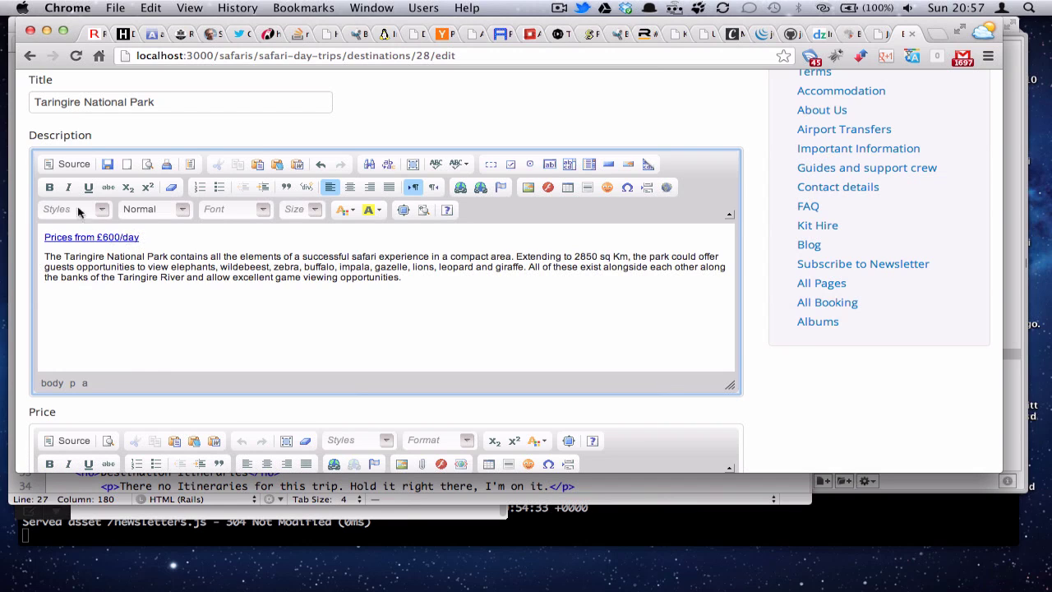
pyautogui.click(64, 164)
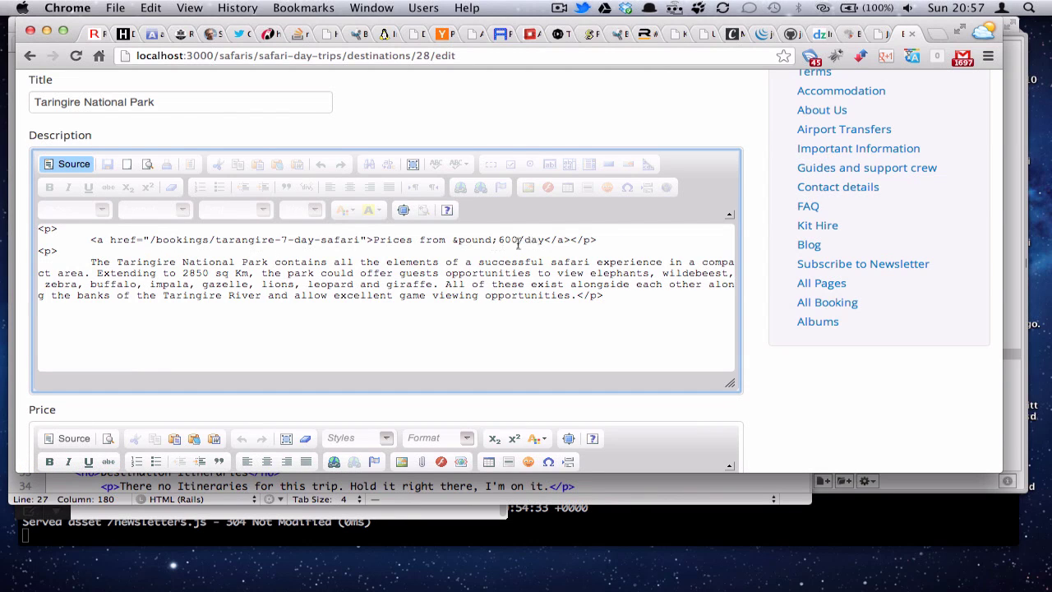
pyautogui.click(367, 240)
pyautogui.write('clas')
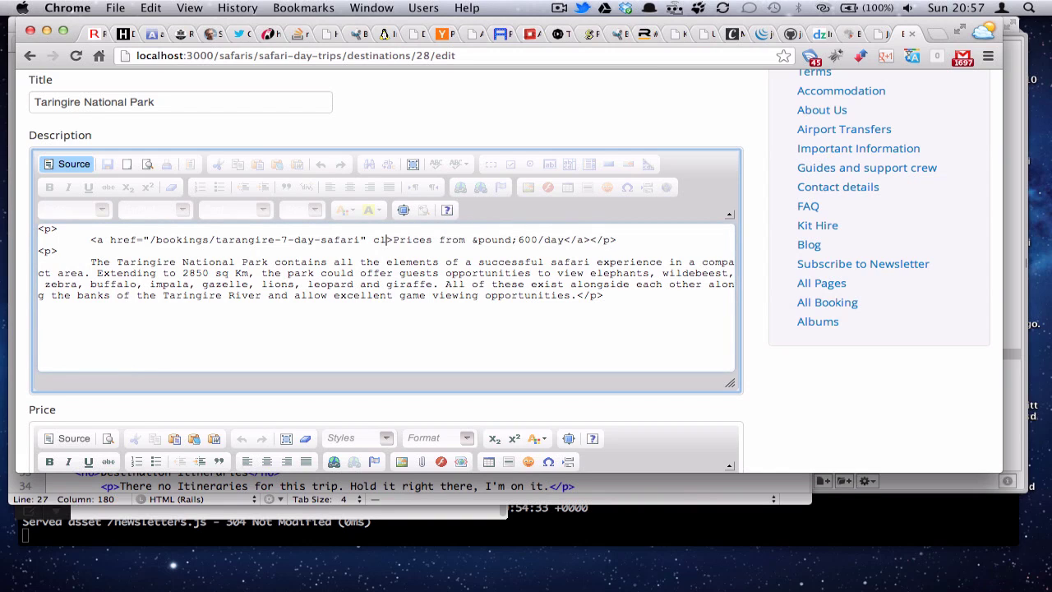
pyautogui.write('s=')
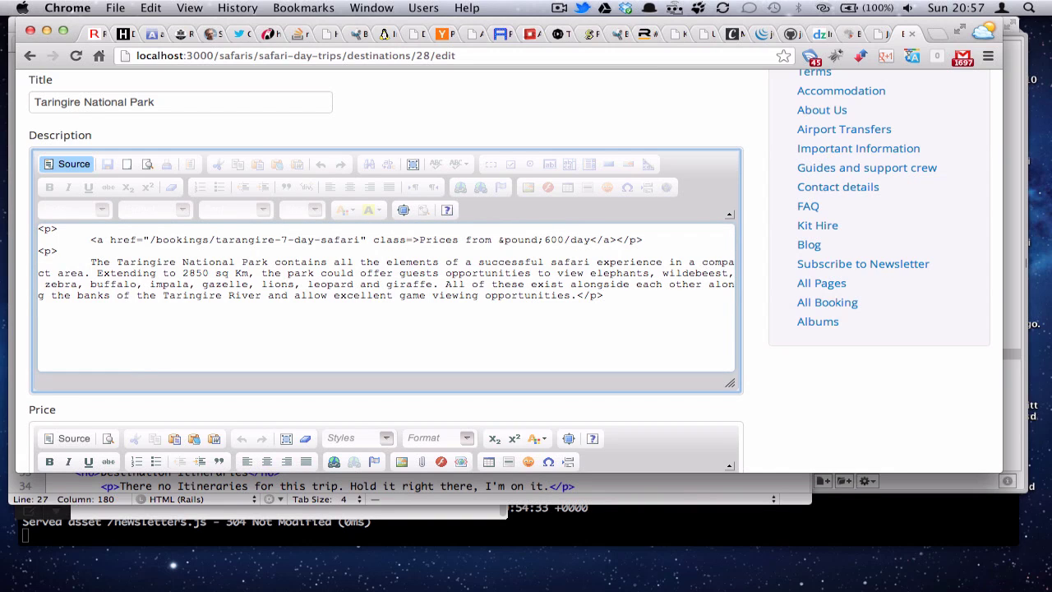
pyautogui.write('""')
pyautogui.press('Left')
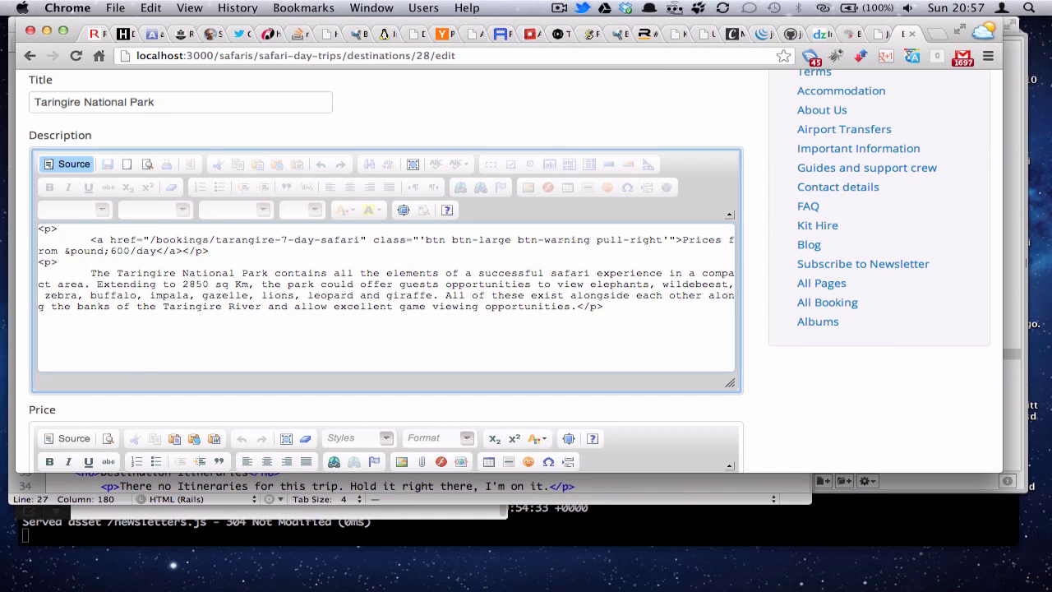
pyautogui.press('BackSpace')
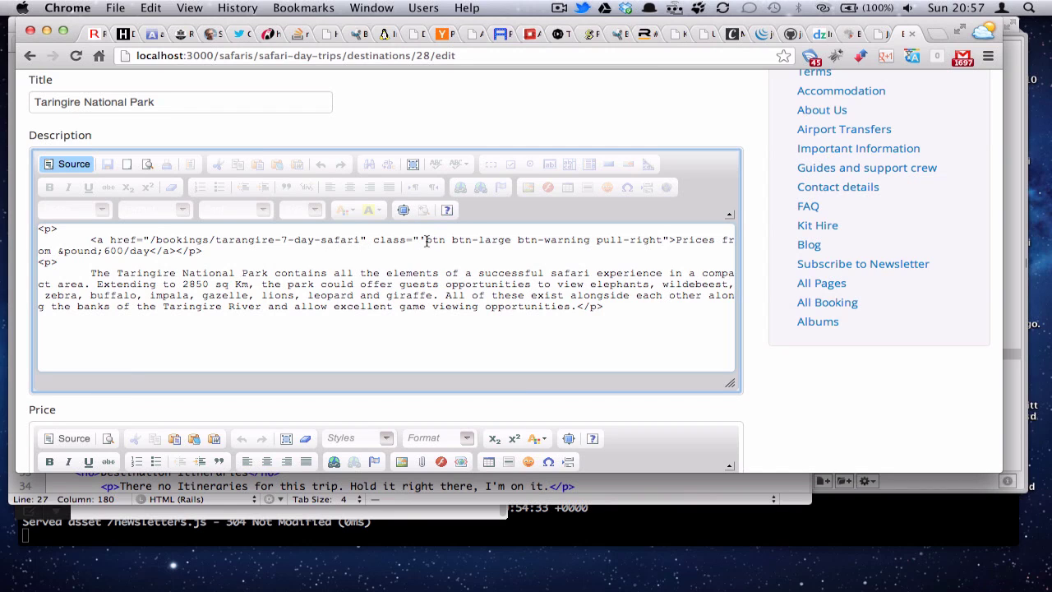
pyautogui.press('BackSpace')
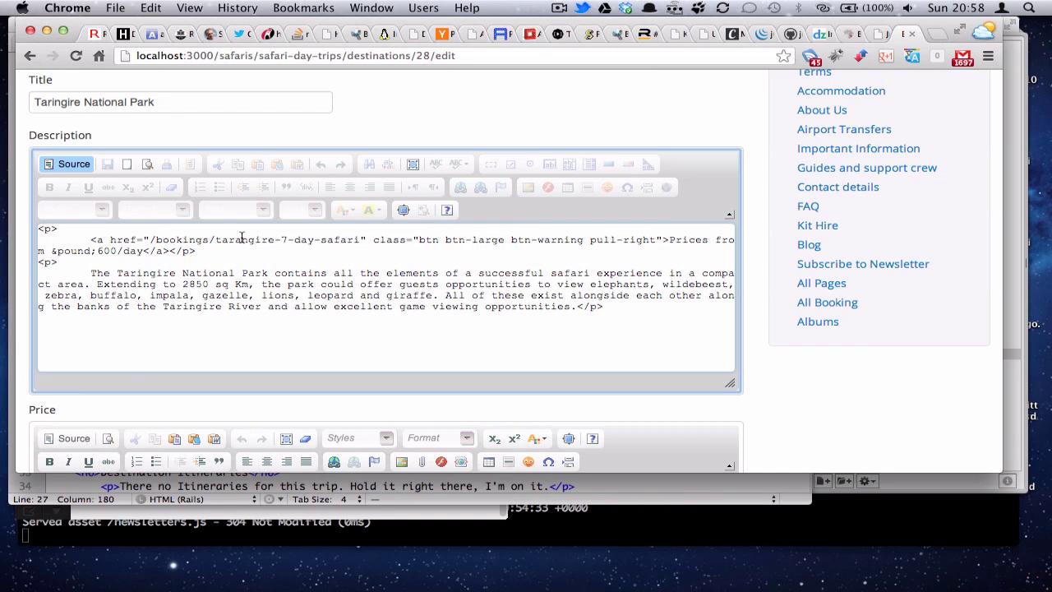
# Return the description to the visual view and save the Taringire National Park destination.
pyautogui.click(69, 164)
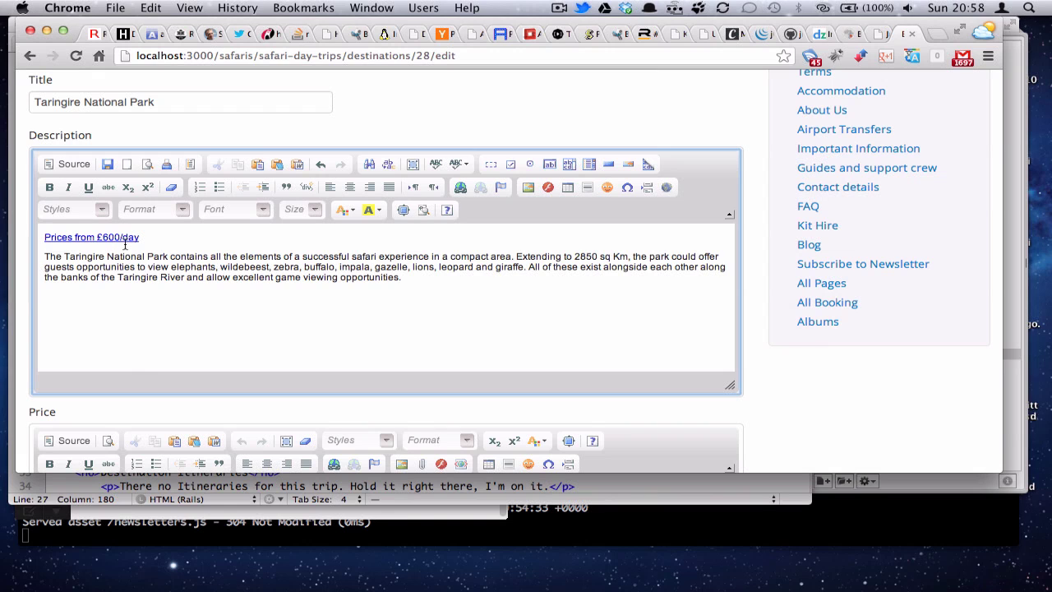
pyautogui.scroll(-5, 122, 387)
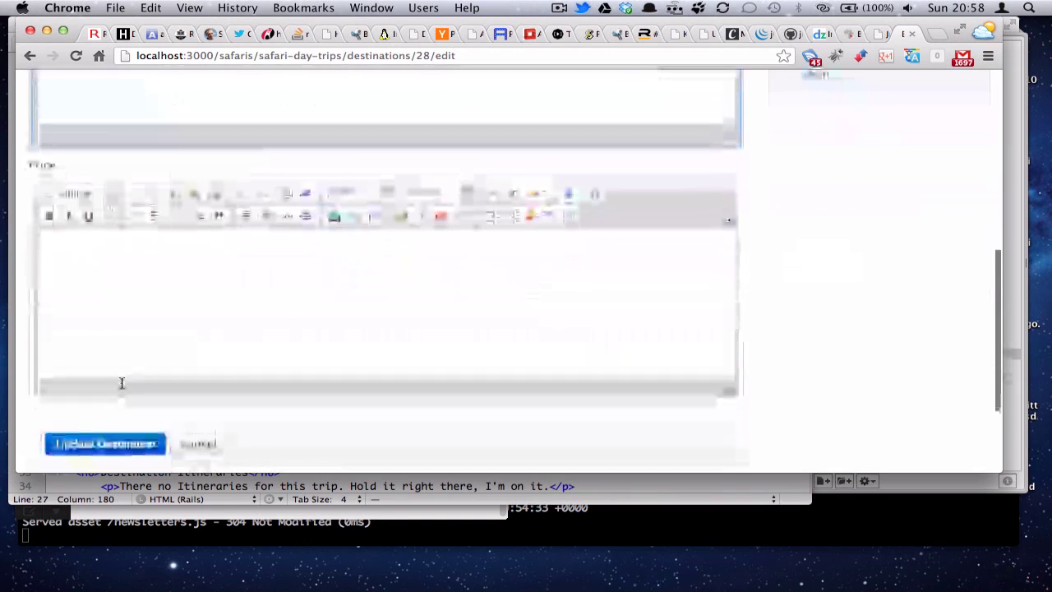
pyautogui.click(105, 414)
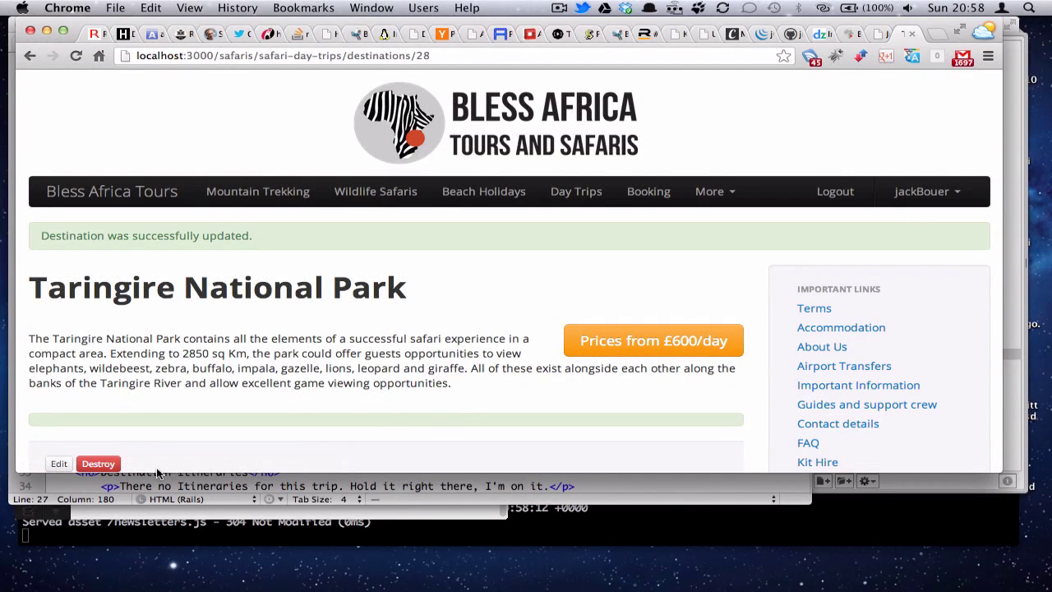
# Test the "Prices from £600/day" booking button on the Taringire National Park page.
pyautogui.press('super+r')
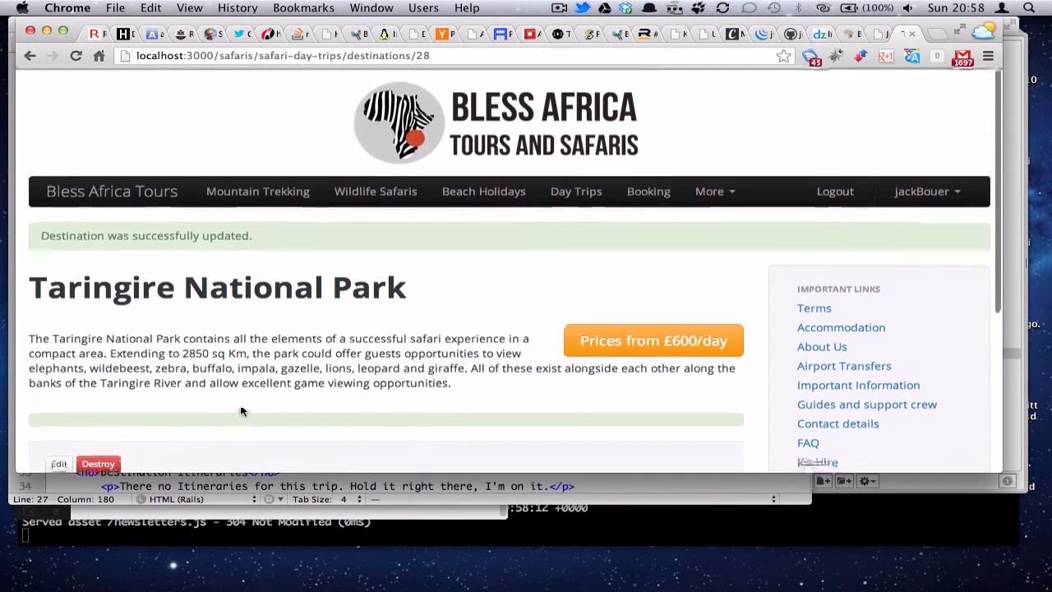
pyautogui.moveTo(200, 470); pyautogui.dragTo(201, 446)
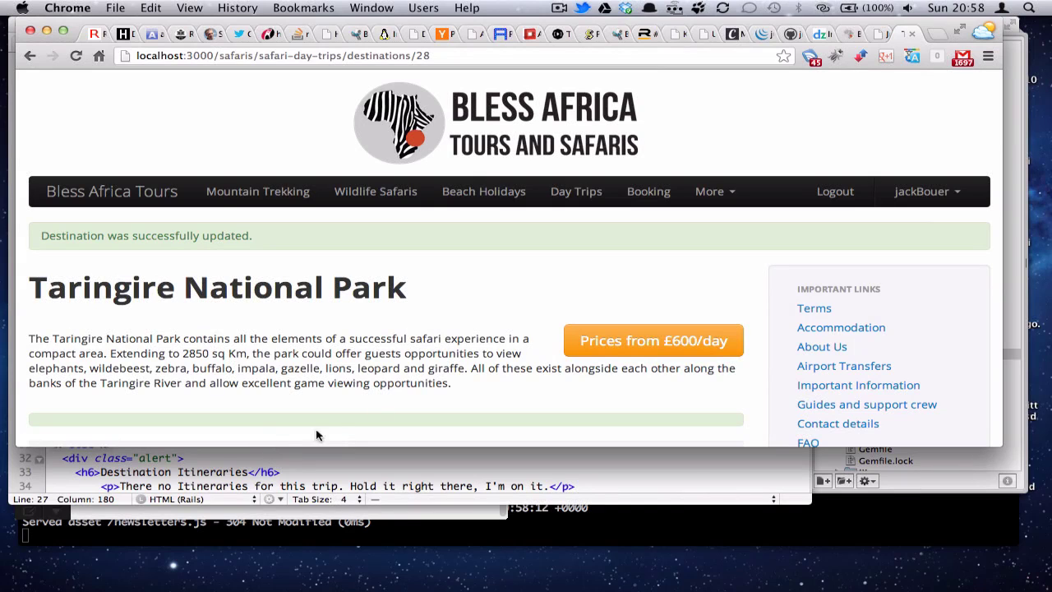
pyautogui.click(627, 341)
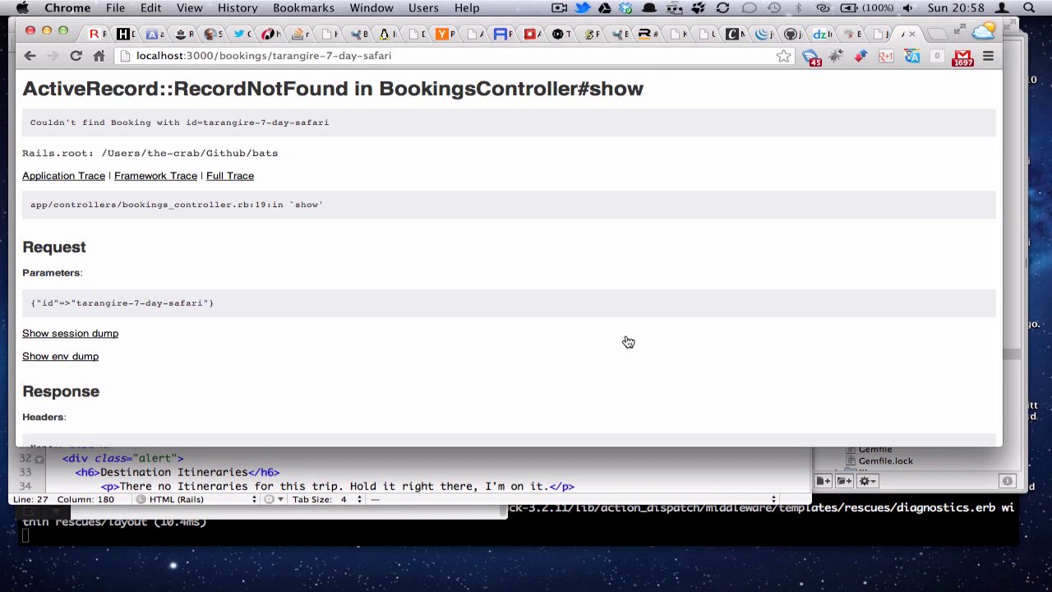
# Examine the new booking form's fields from group size to additional info, and return to the Taringire National Park page.
pyautogui.hscroll(-5, 627, 341)
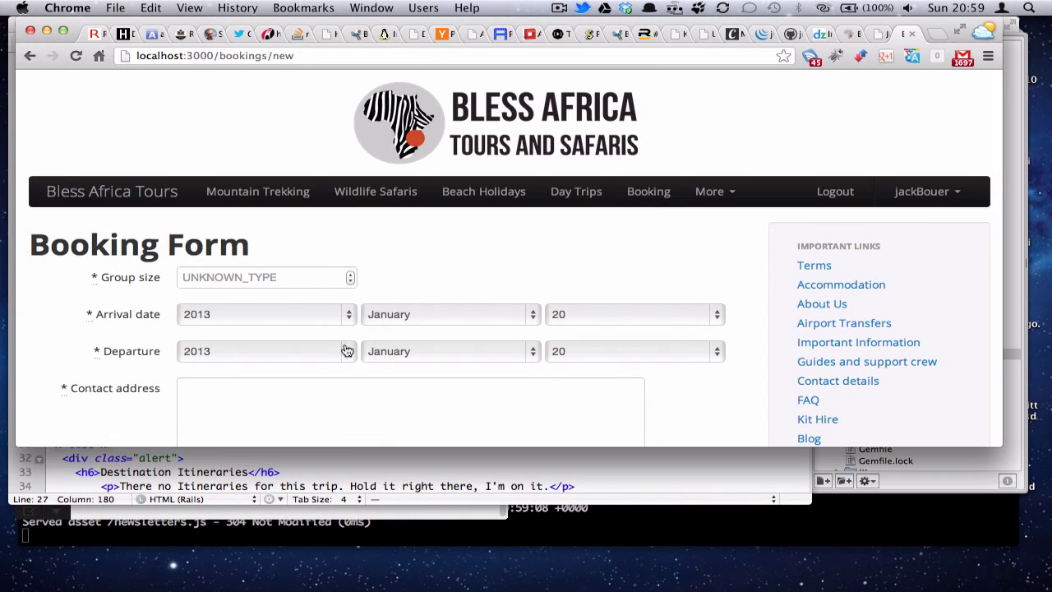
pyautogui.scroll(-3, 333, 338)
pyautogui.click(333, 314)
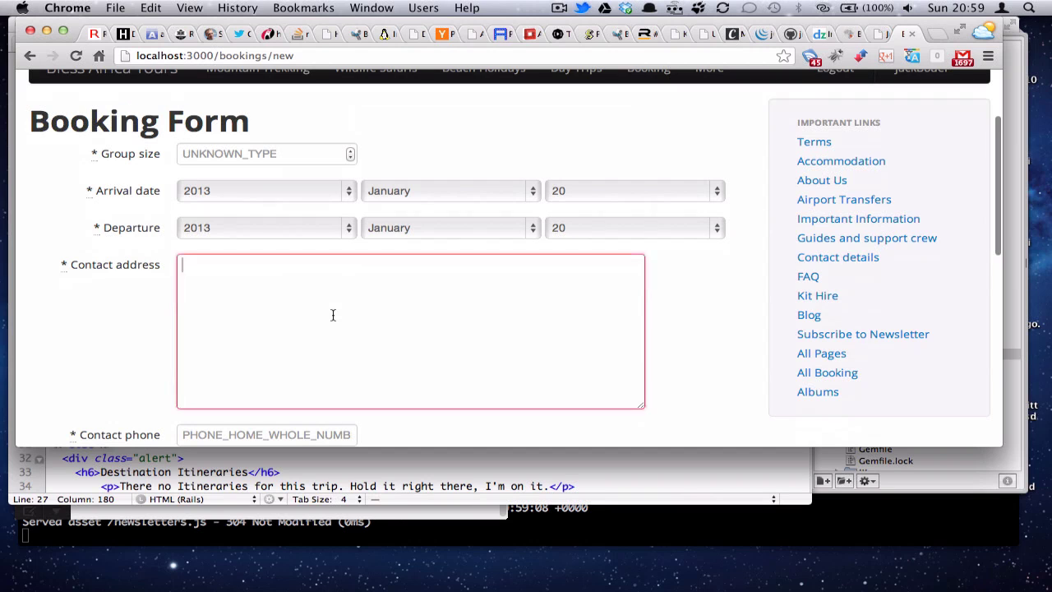
pyautogui.scroll(-5, 332, 314)
pyautogui.click(333, 315)
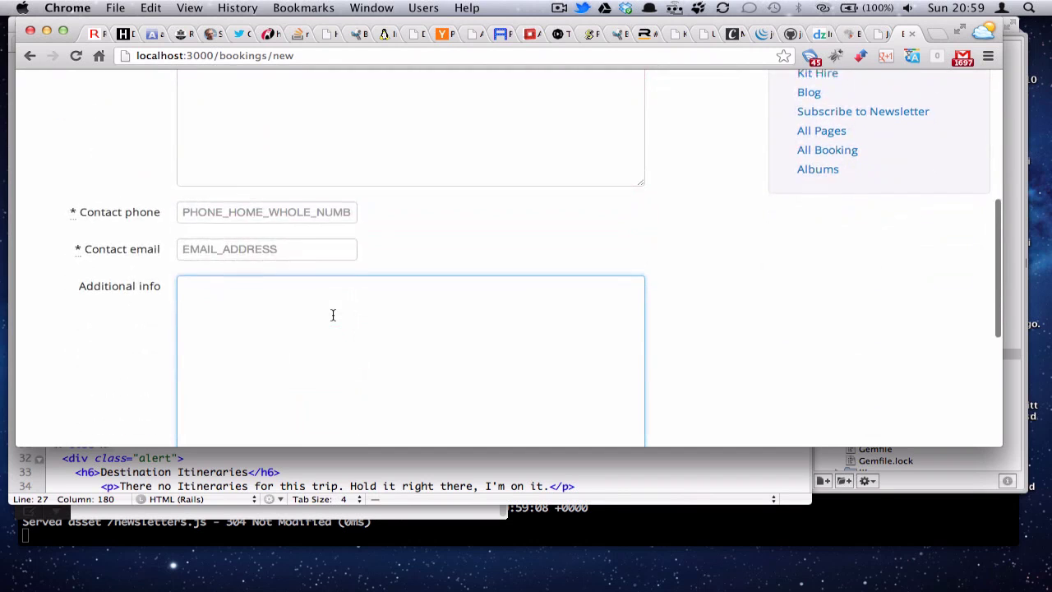
pyautogui.scroll(-5, 333, 314)
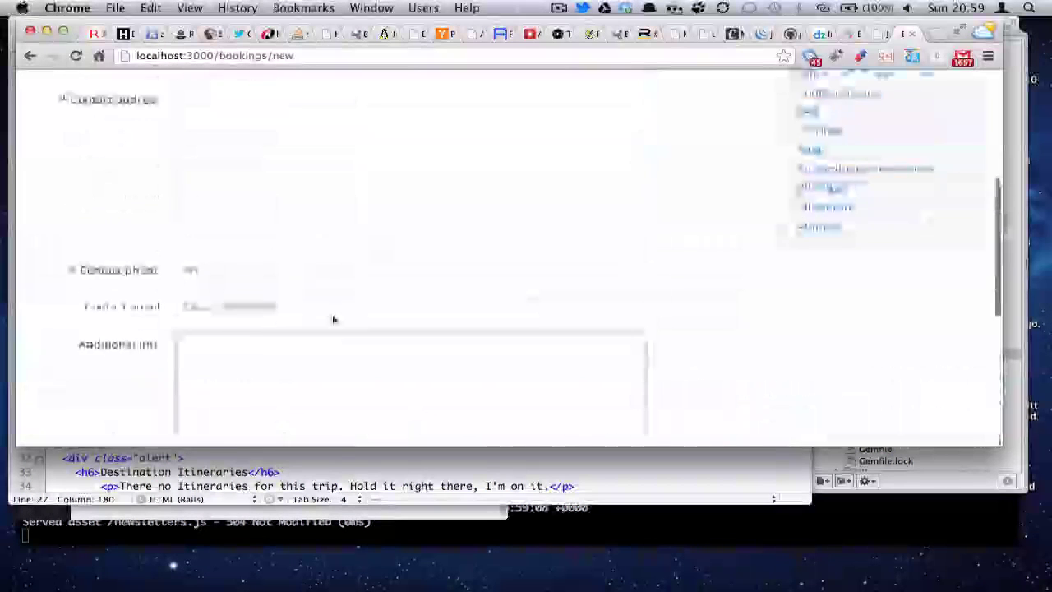
pyautogui.scroll(6, 333, 319)
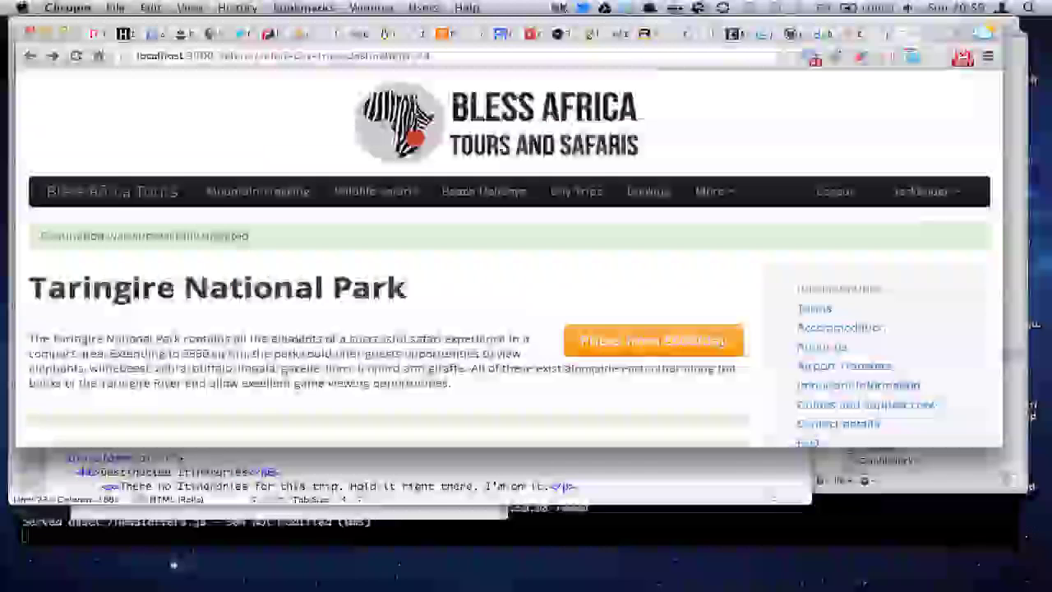
pyautogui.click(560, 8)
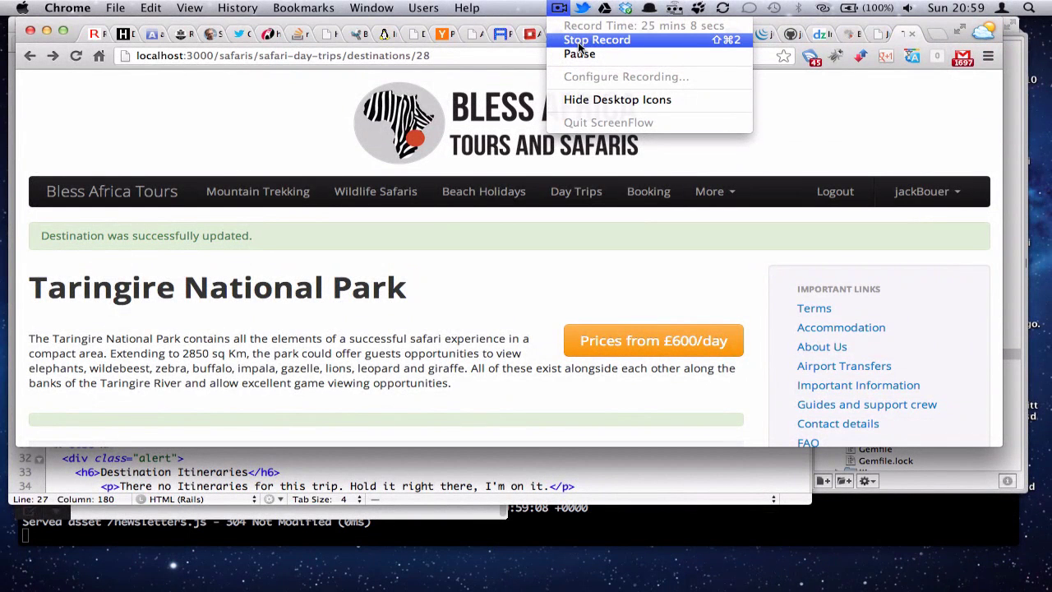